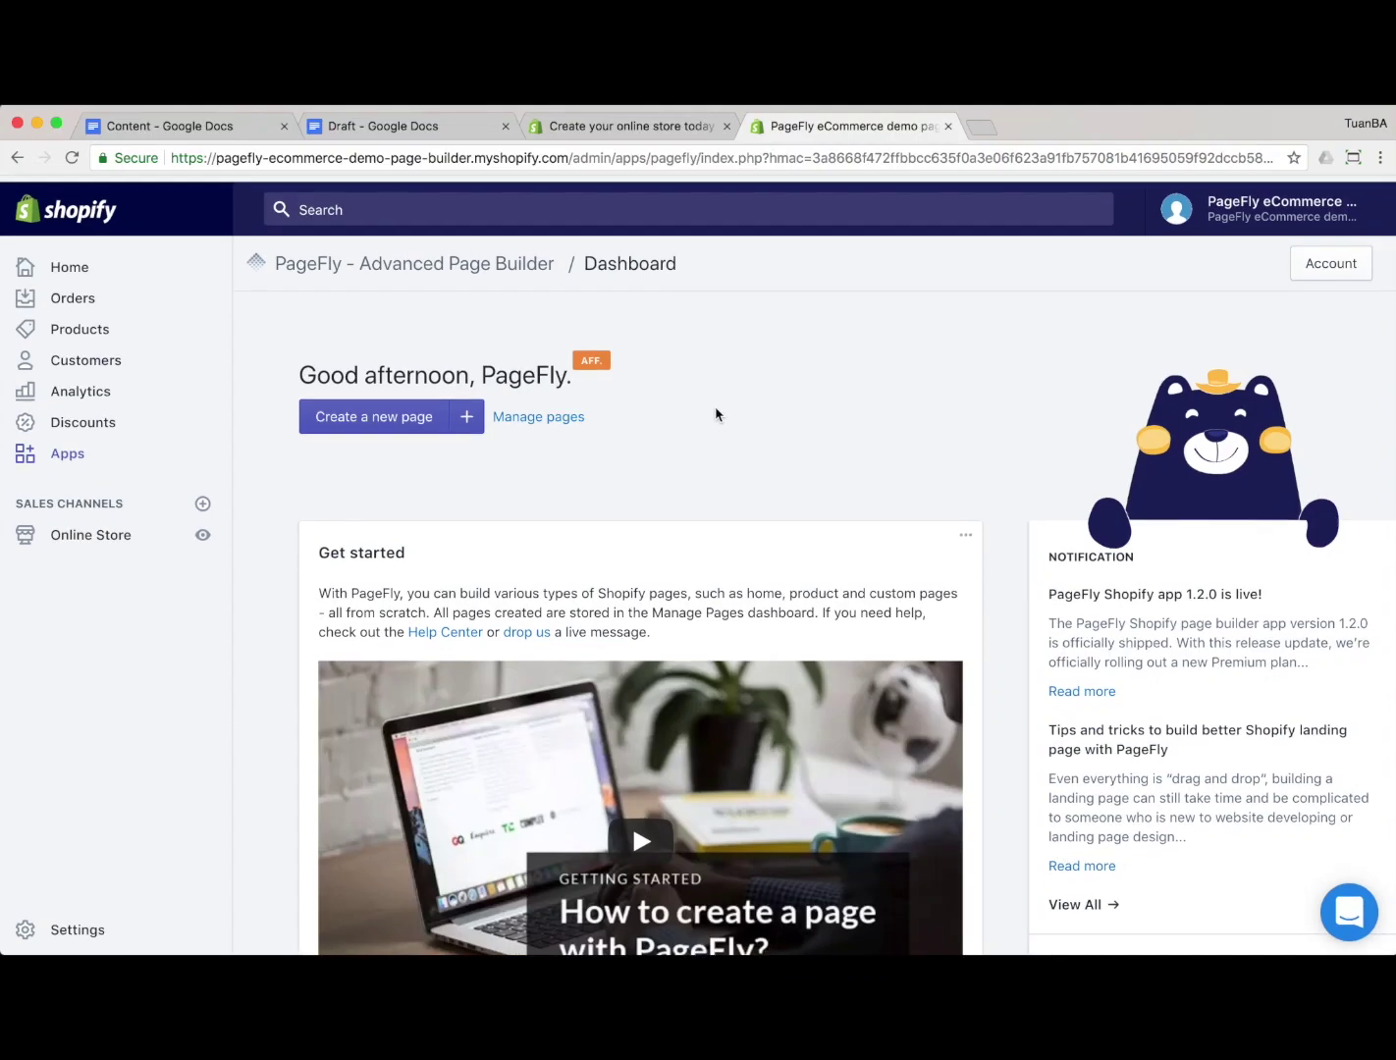
Create a new PageFly page and dismiss the Template Library to get a blank canvas
click(371, 410)
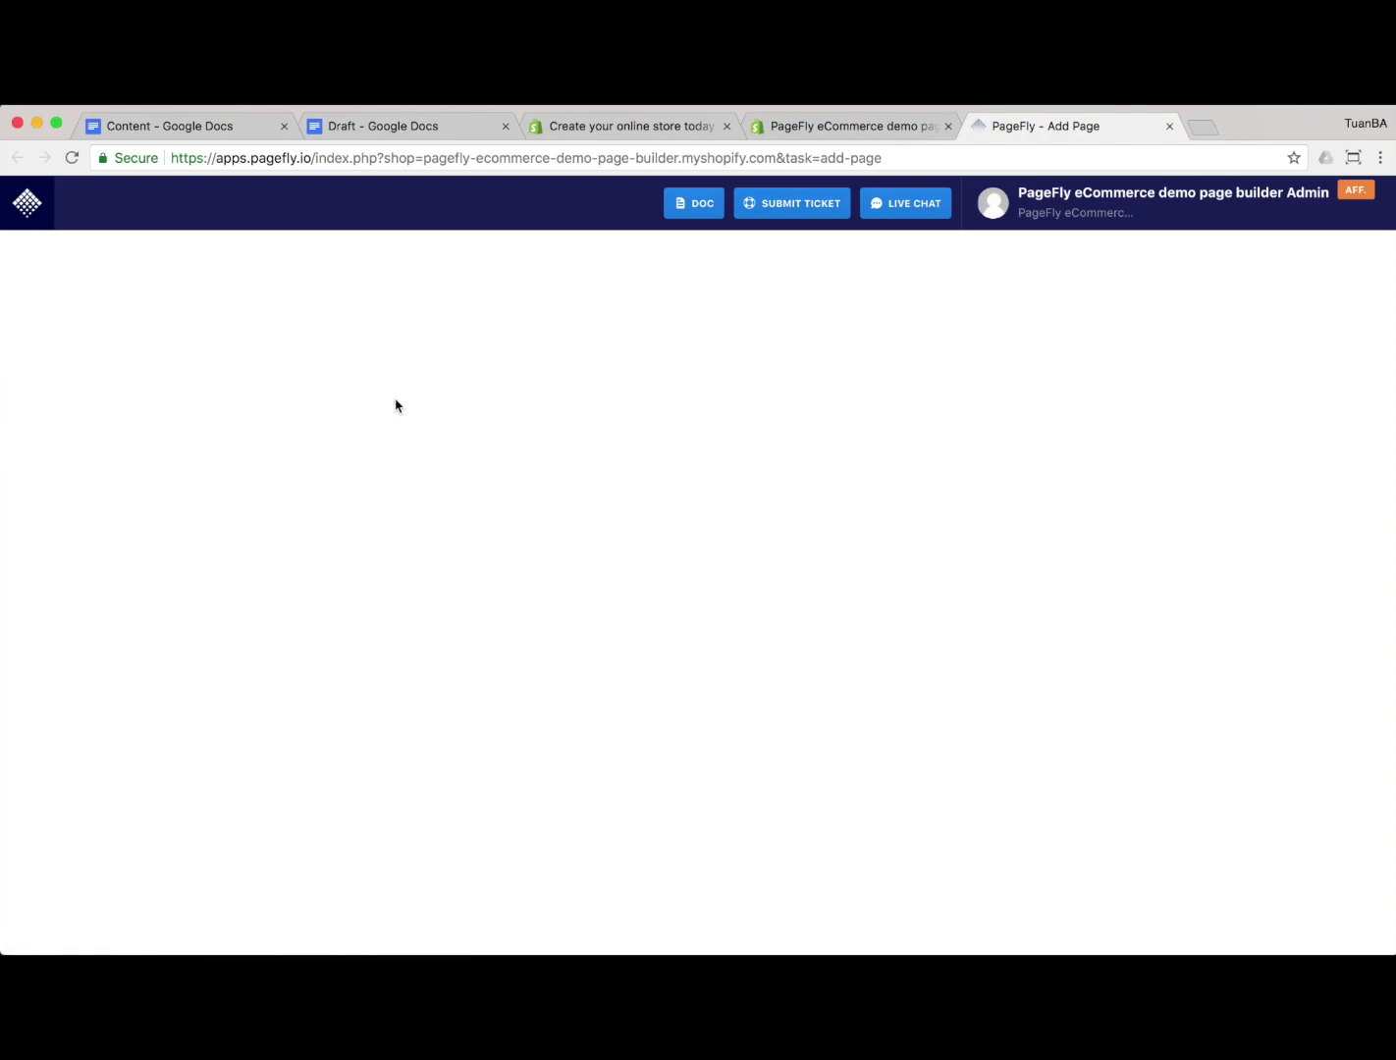
drag(1016, 128, 795, 126)
click(226, 346)
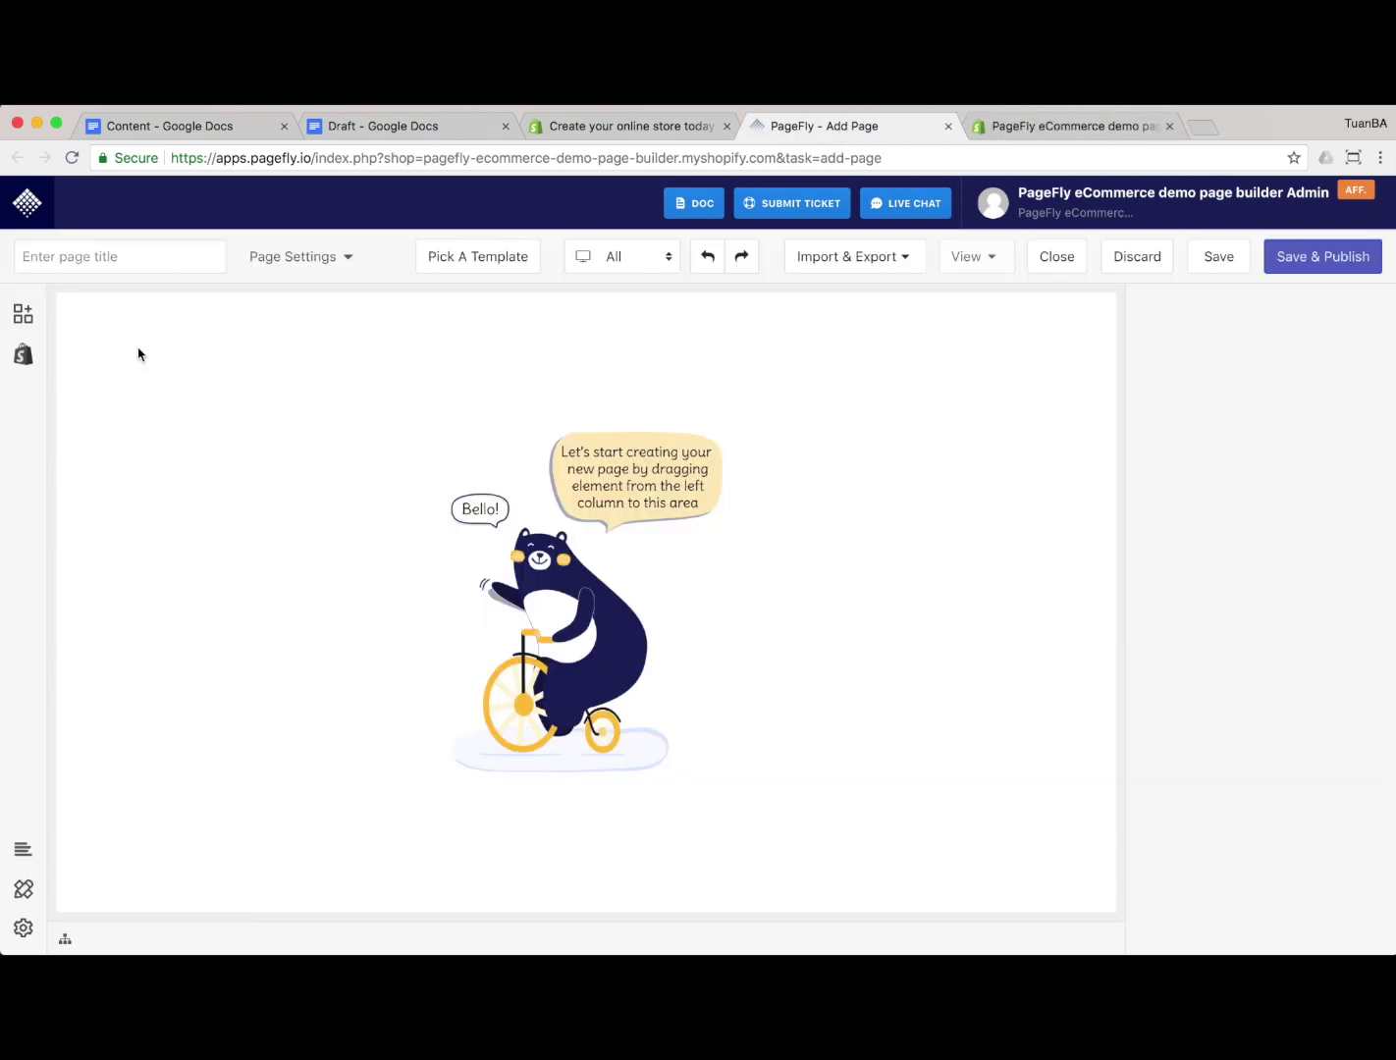
Title the page 'My landing page with PageFly app'
click(78, 264)
text(My)
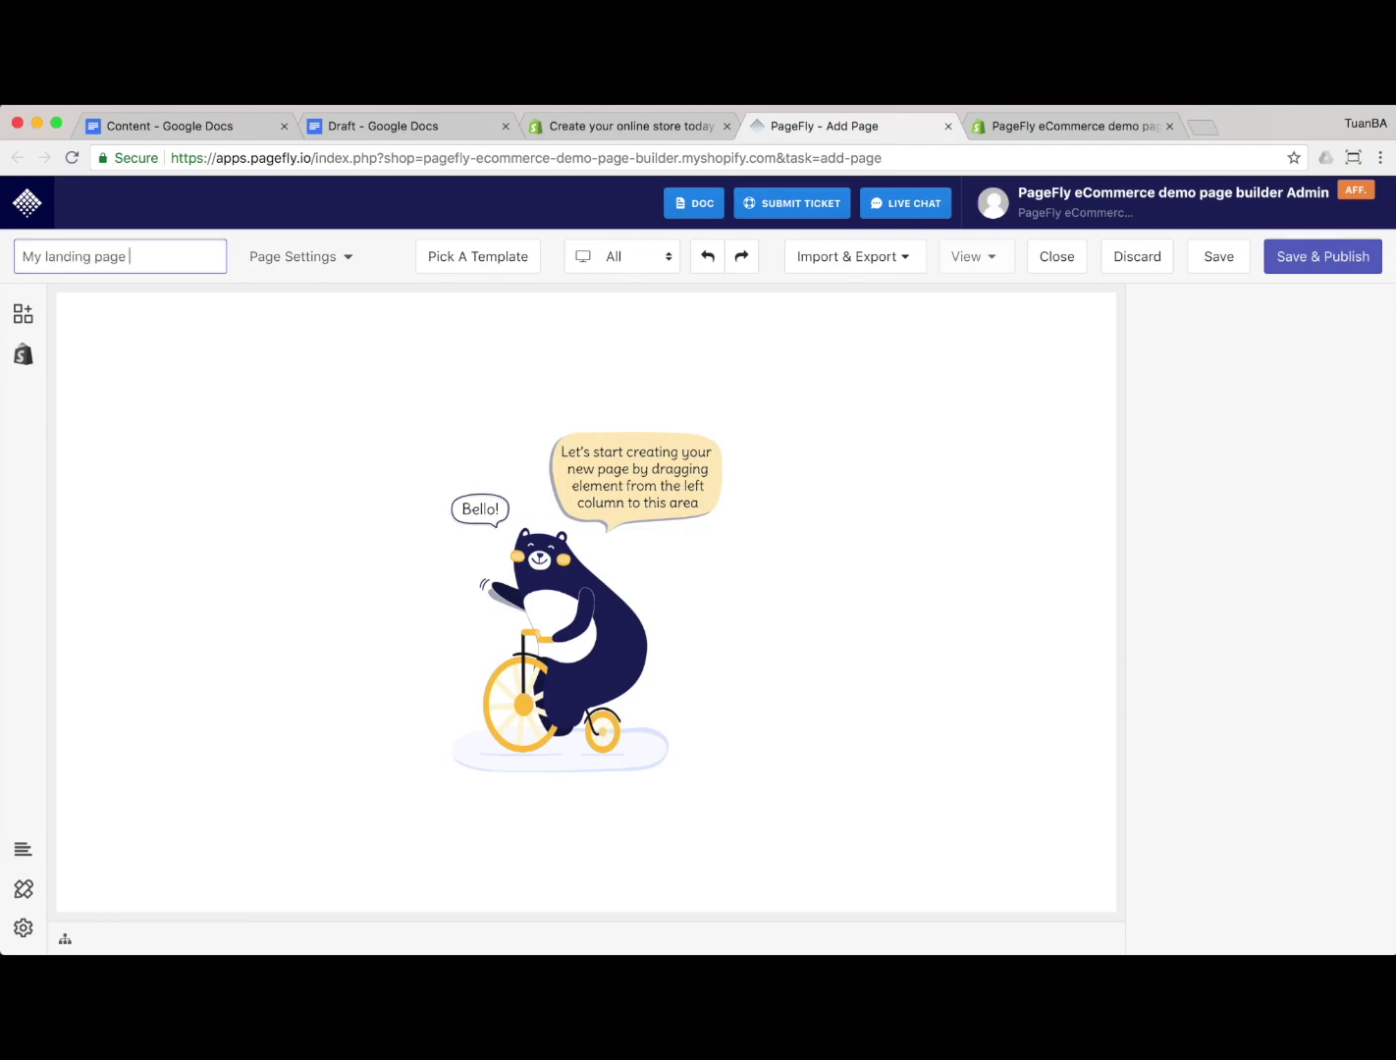
text(landing page with PageFly app)
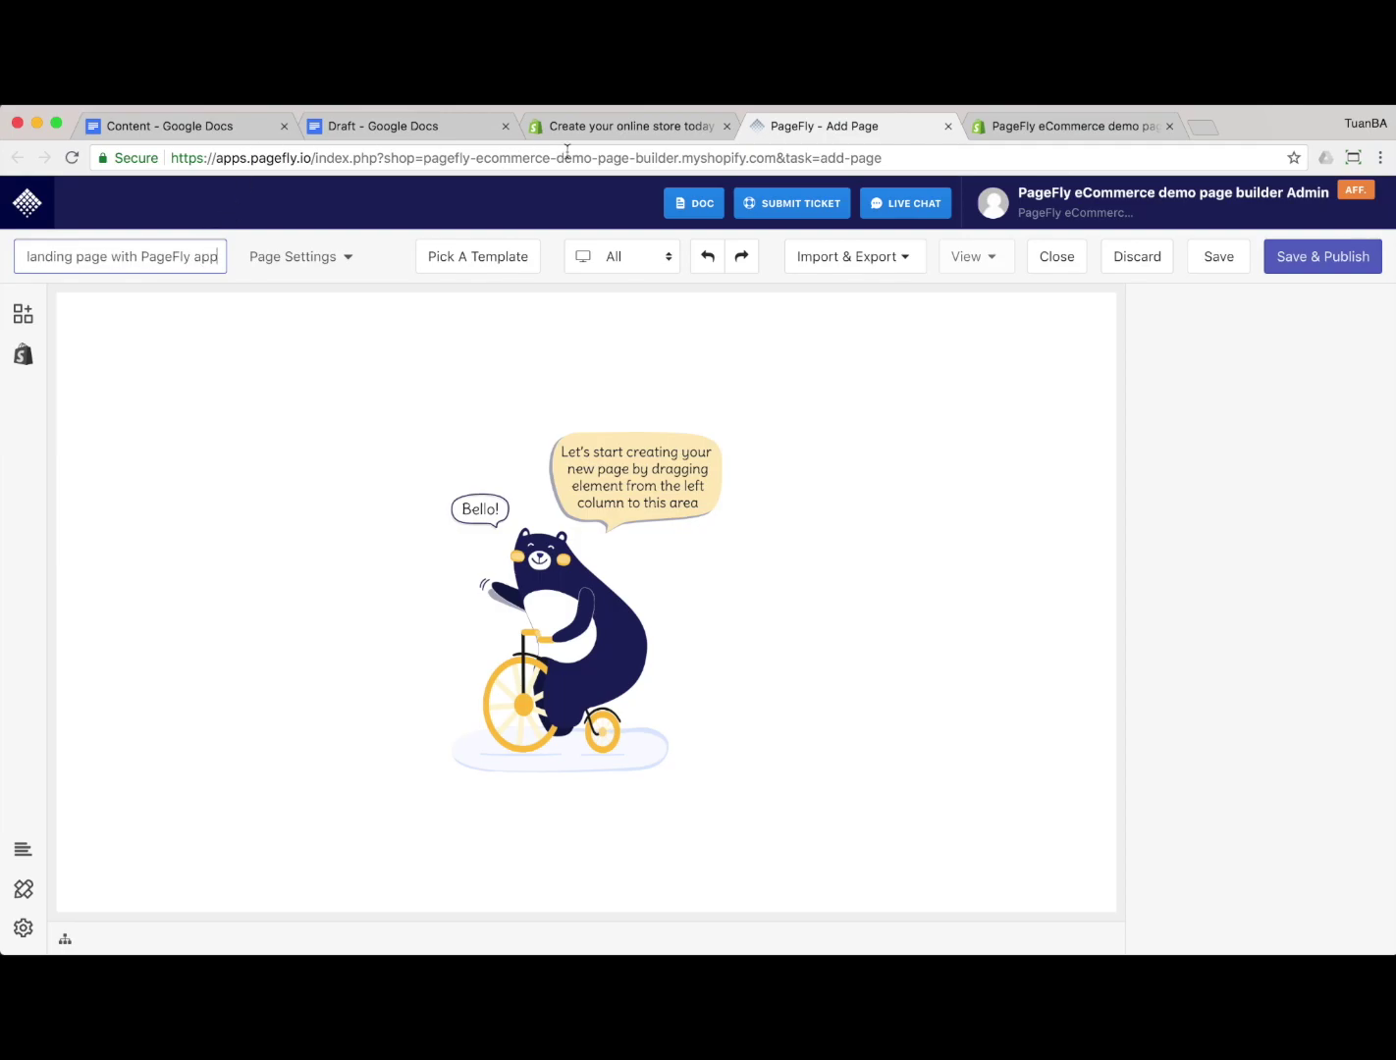
Add a Full Section to the canvas and place an Image element inside it
click(23, 313)
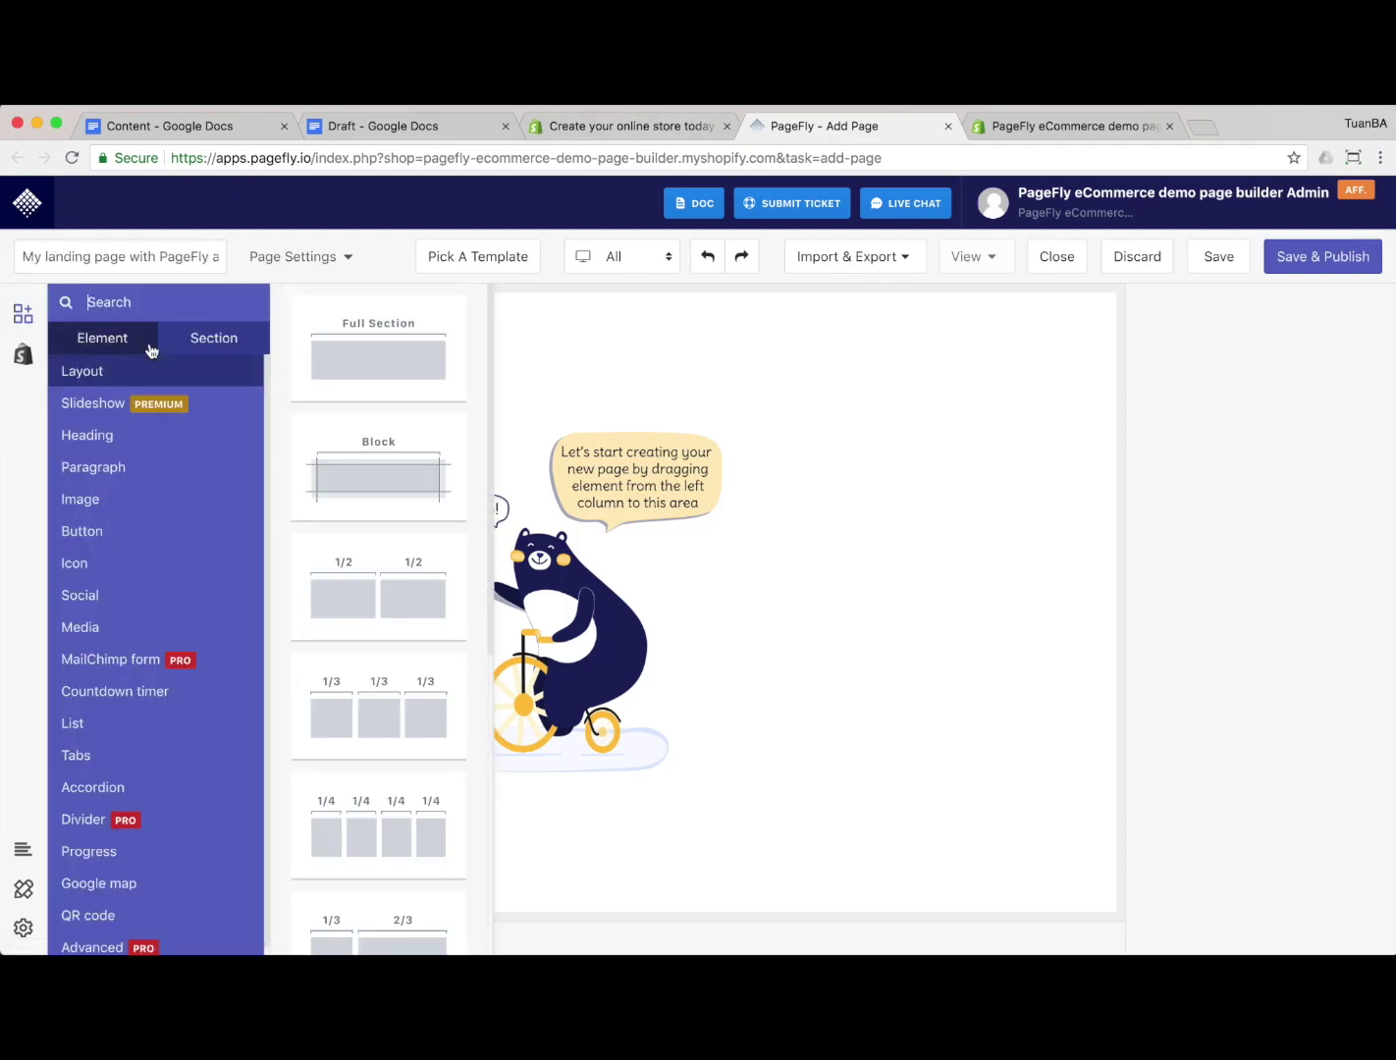
drag(390, 349, 676, 395)
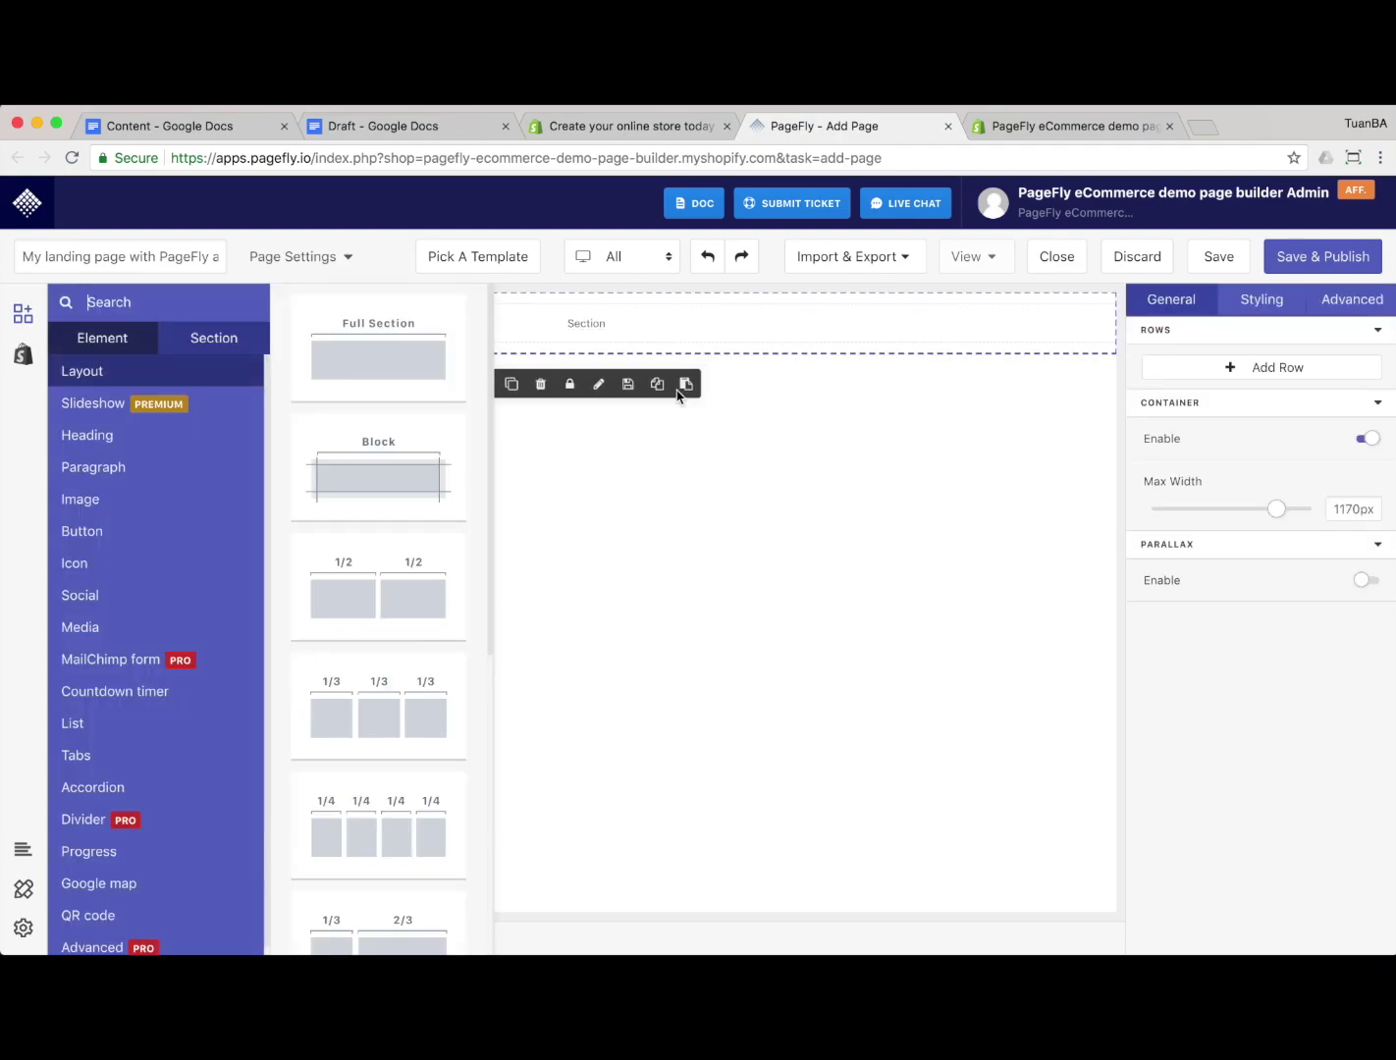
click(131, 435)
click(123, 498)
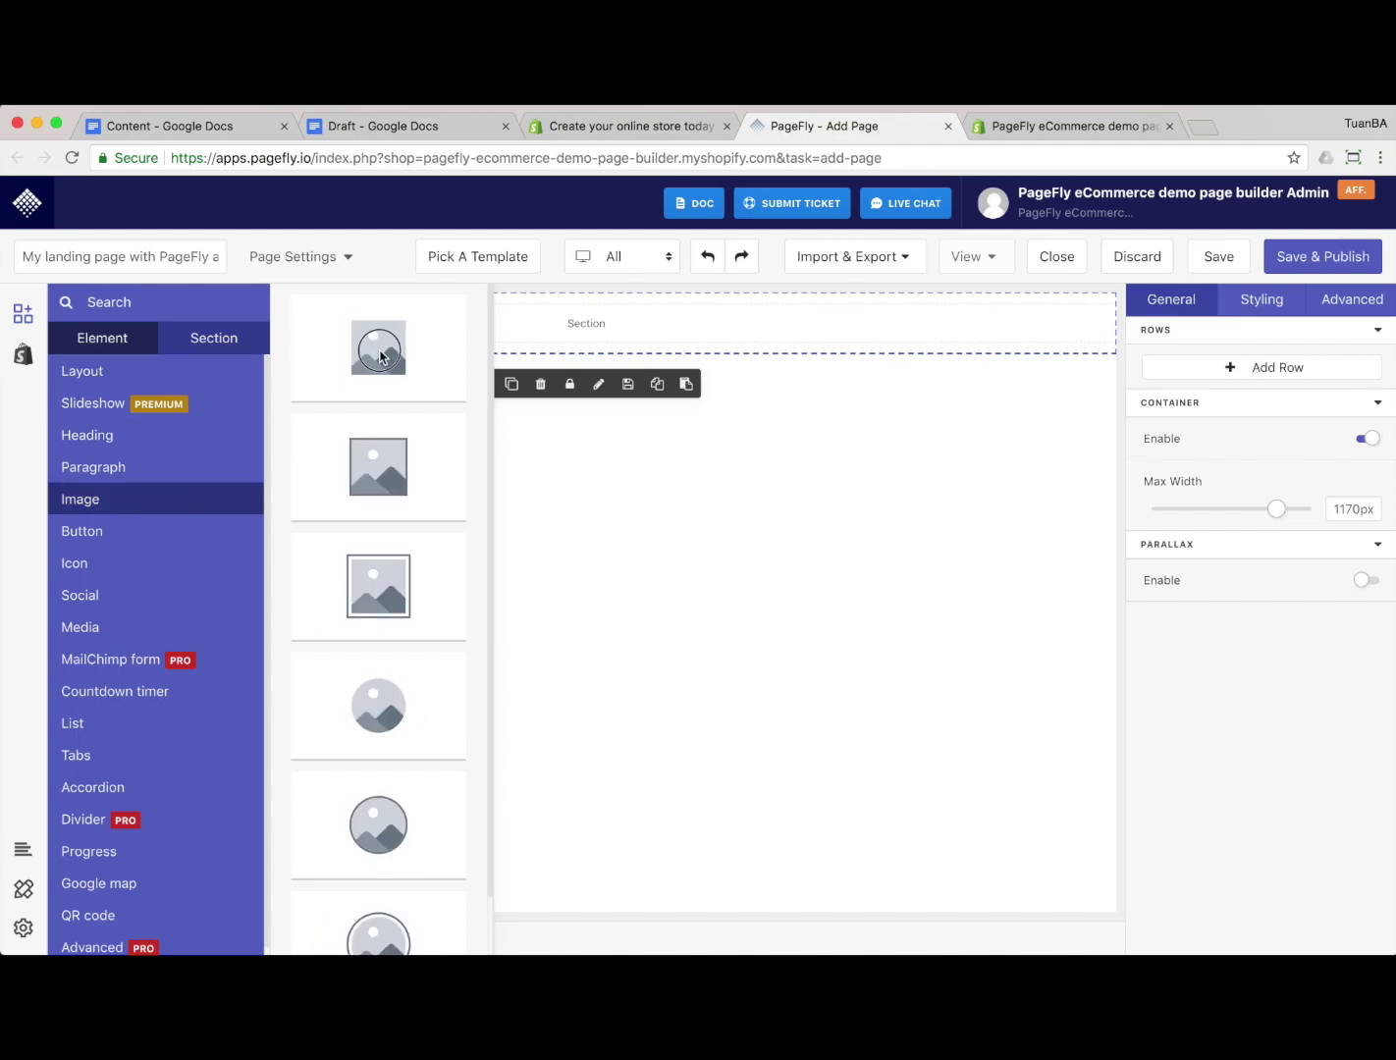
drag(383, 350, 693, 405)
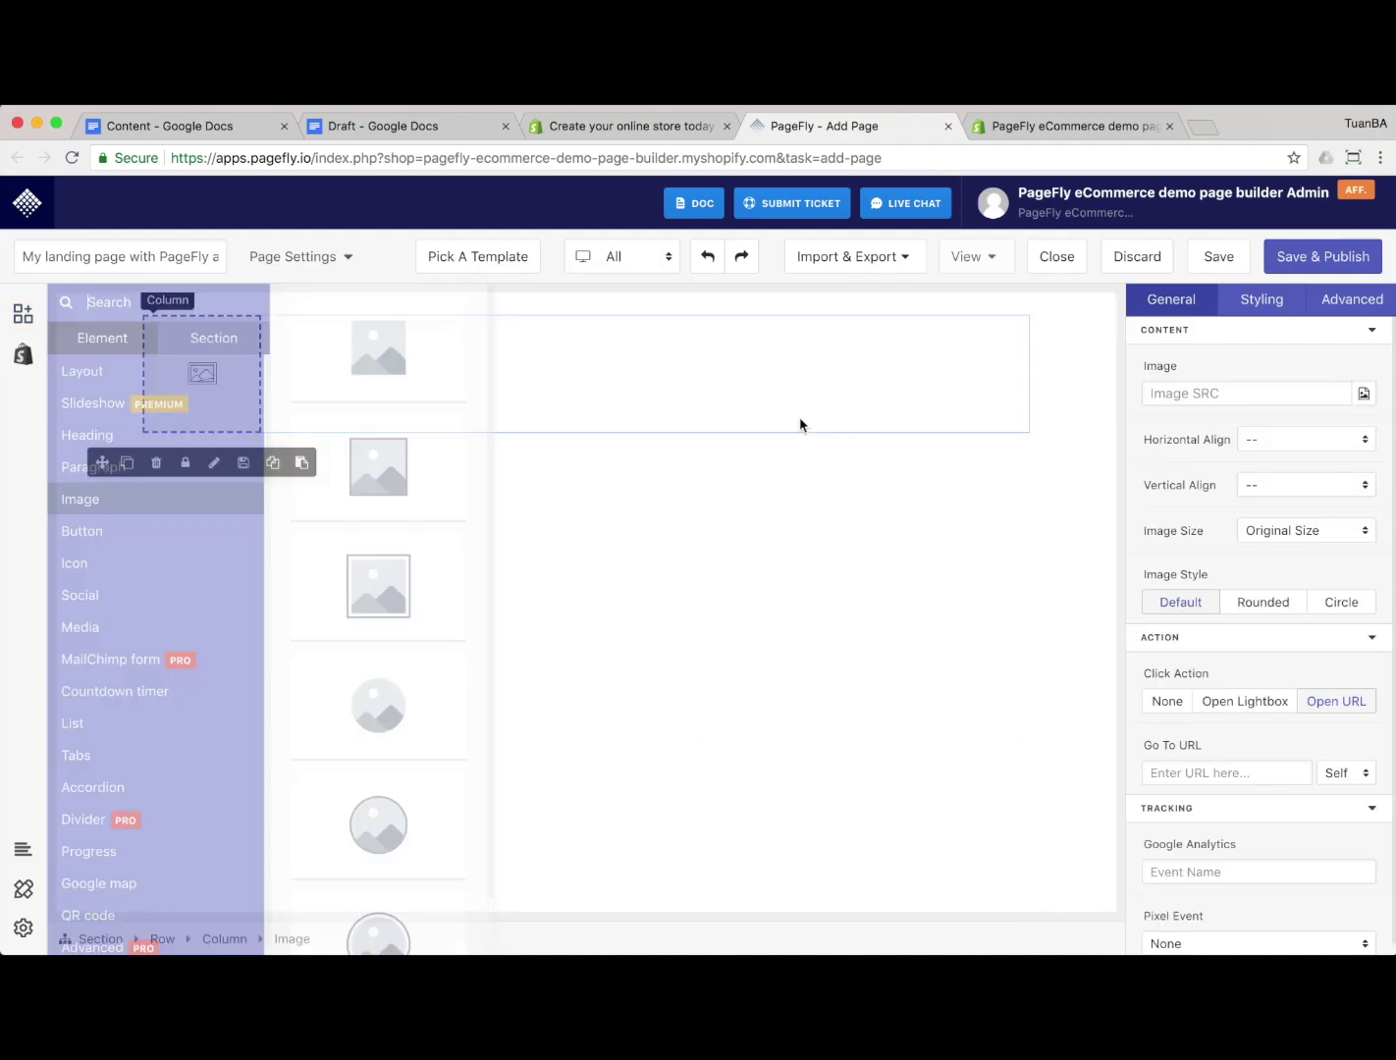
Centre the image in its column and set its source to the white Shopify logo file
click(589, 386)
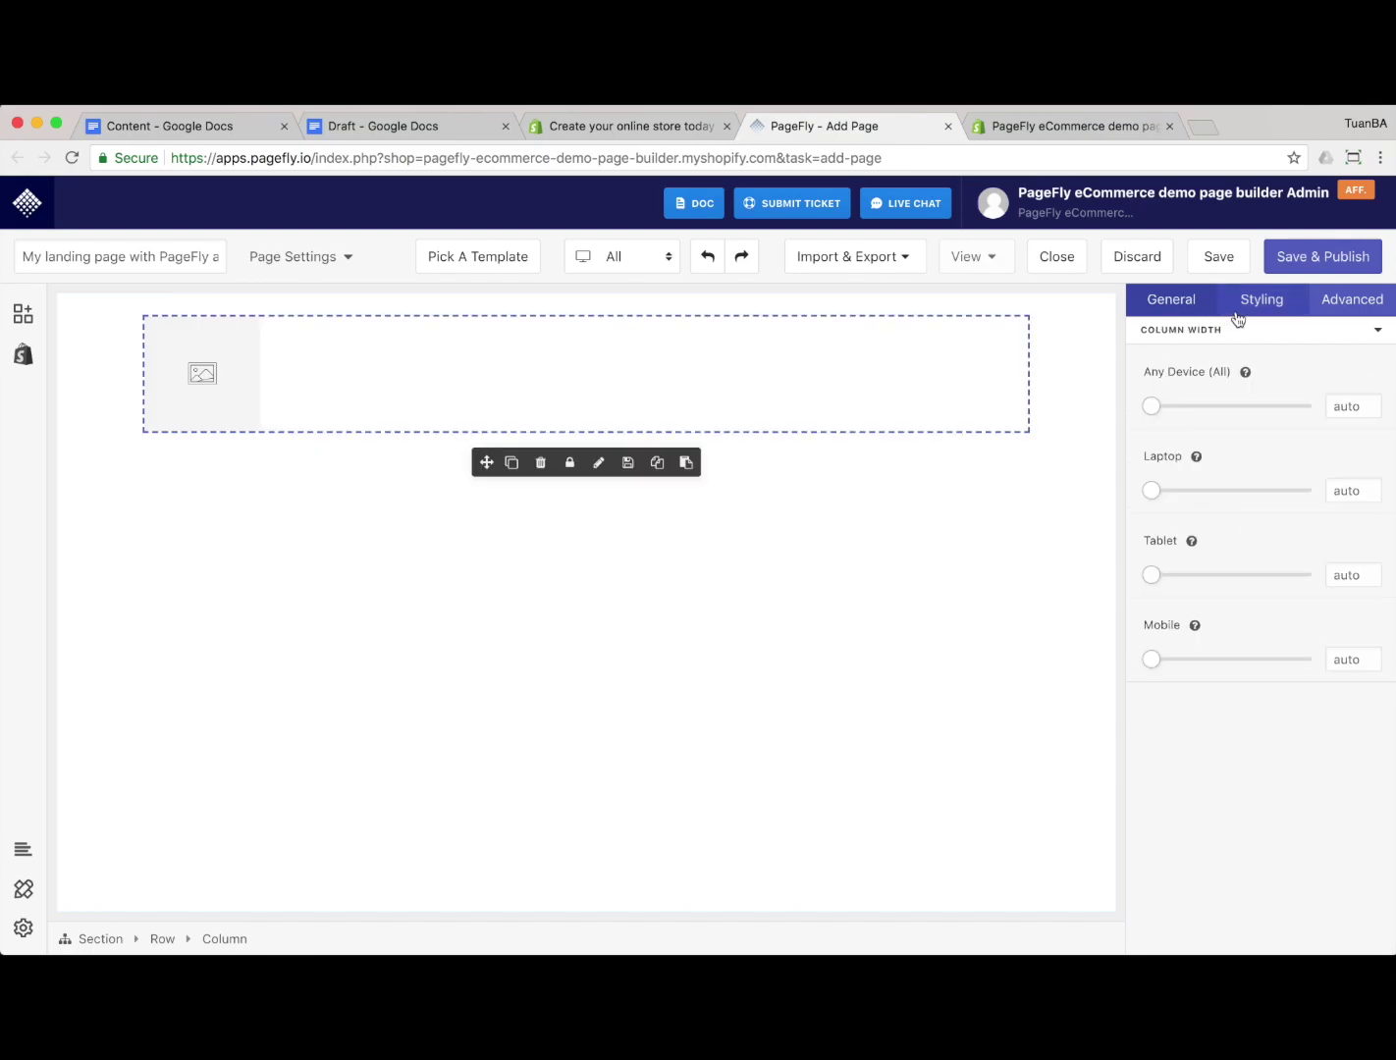
click(1227, 610)
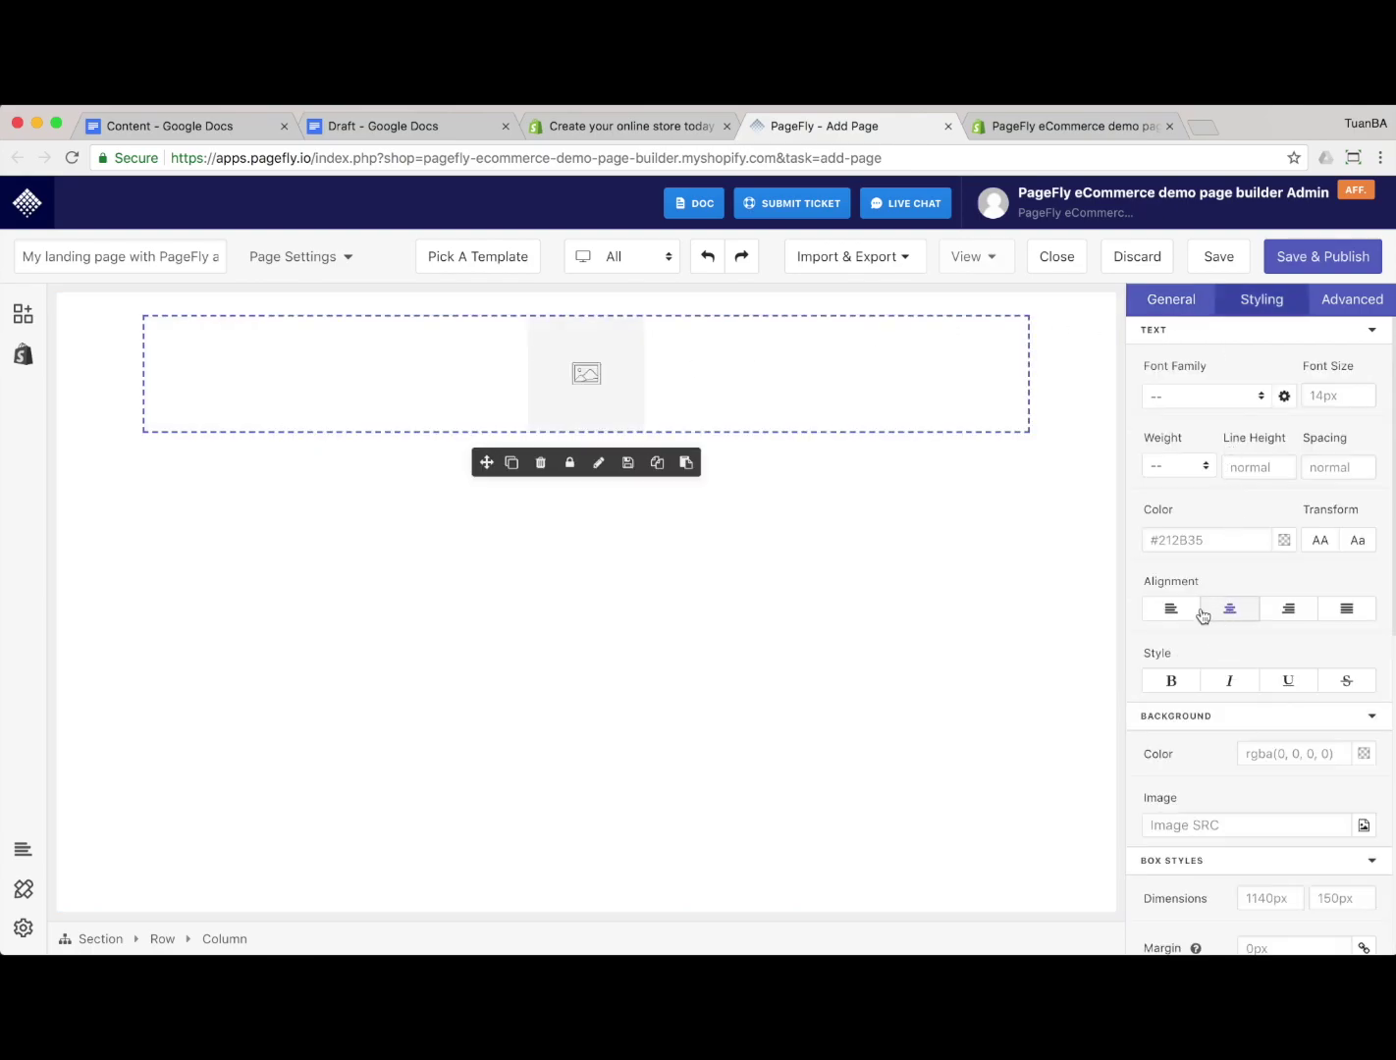
click(614, 406)
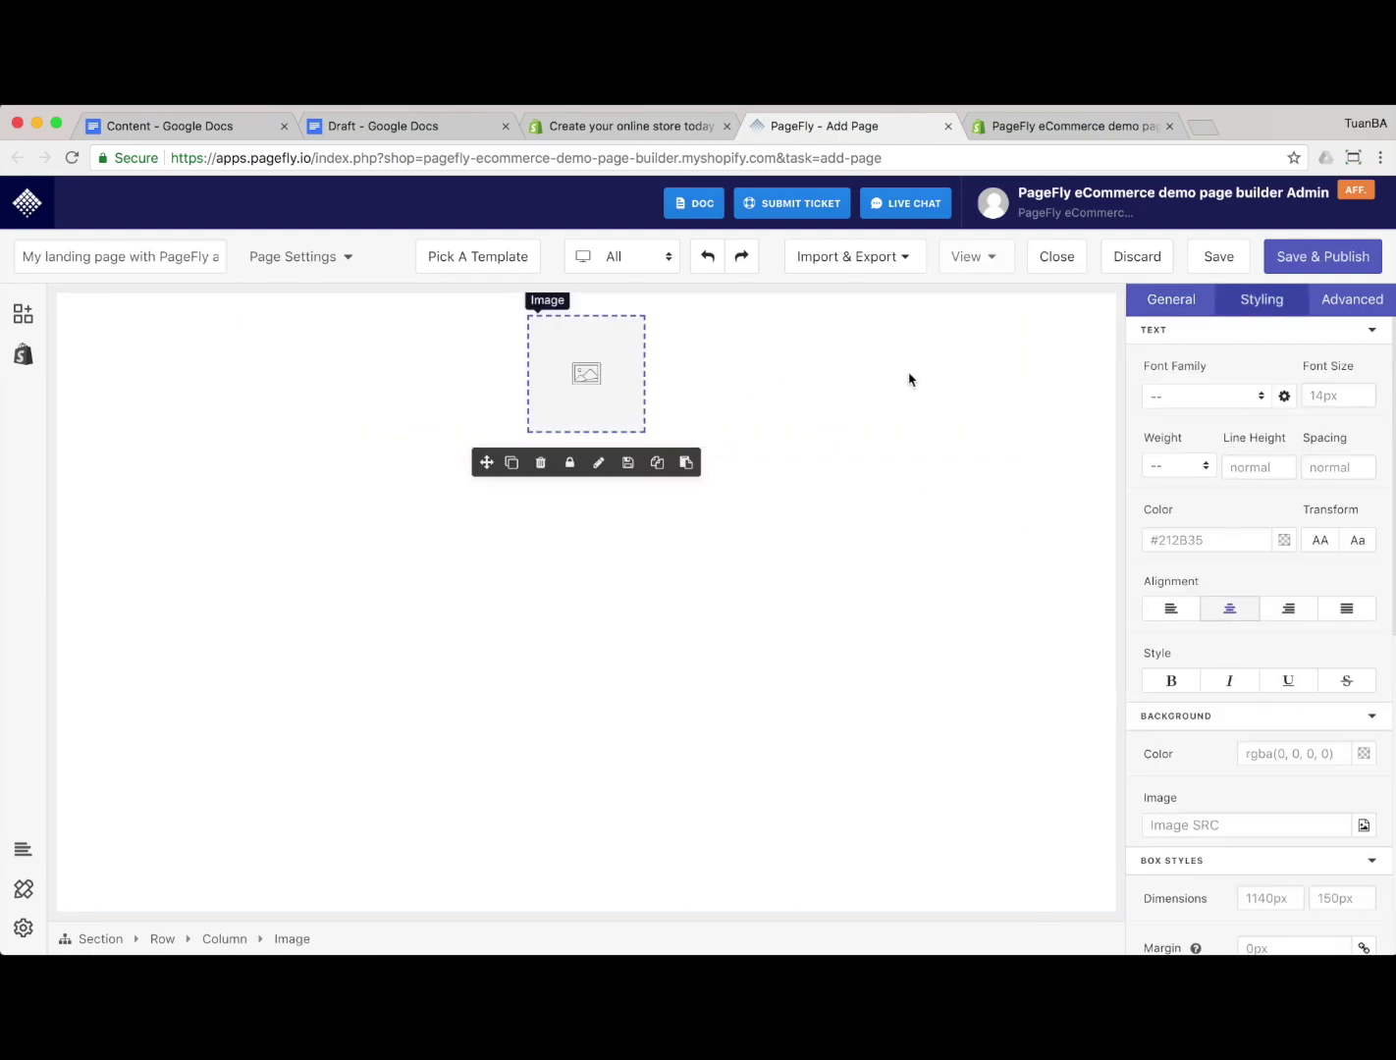
click(1156, 300)
click(1363, 395)
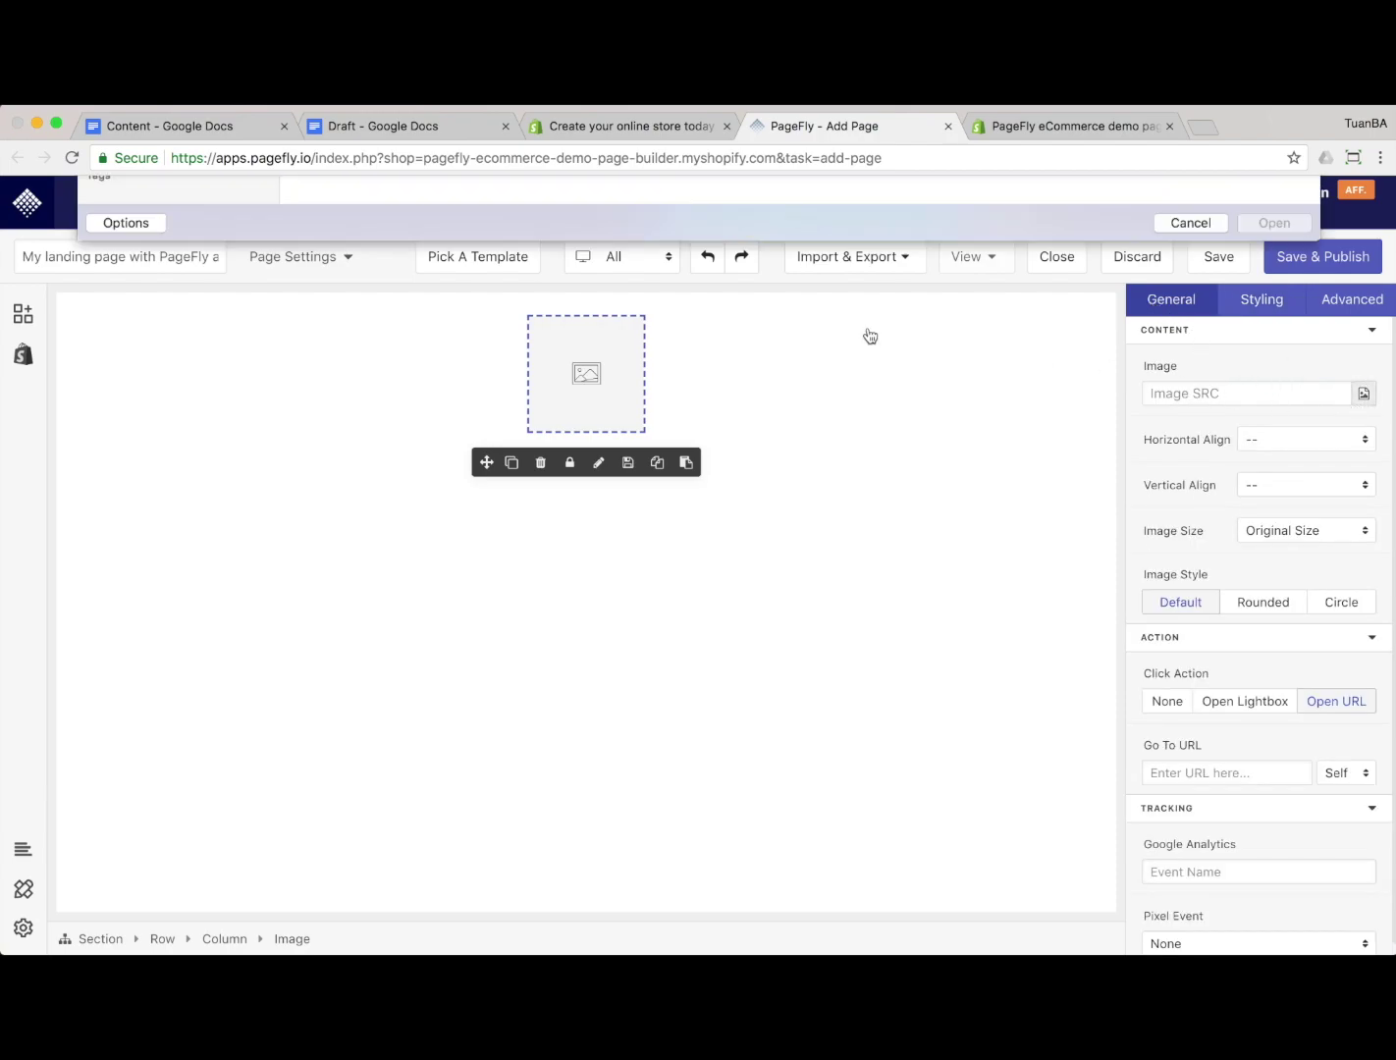
double_click(334, 271)
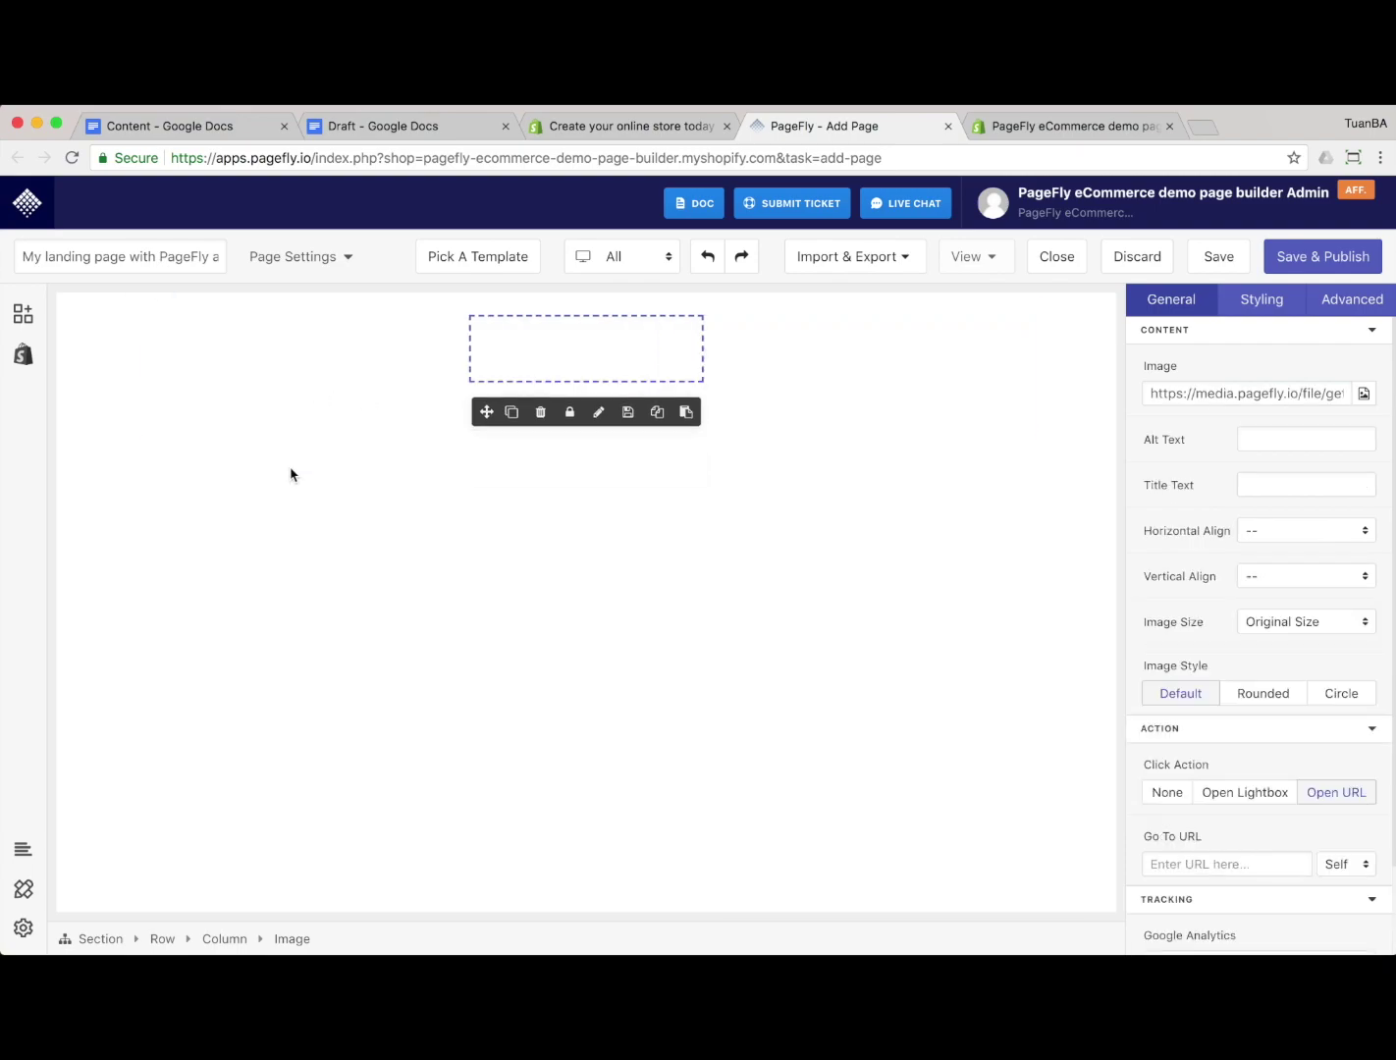
Copy the purple colour code #5c6ac4 from the Draft document
click(428, 139)
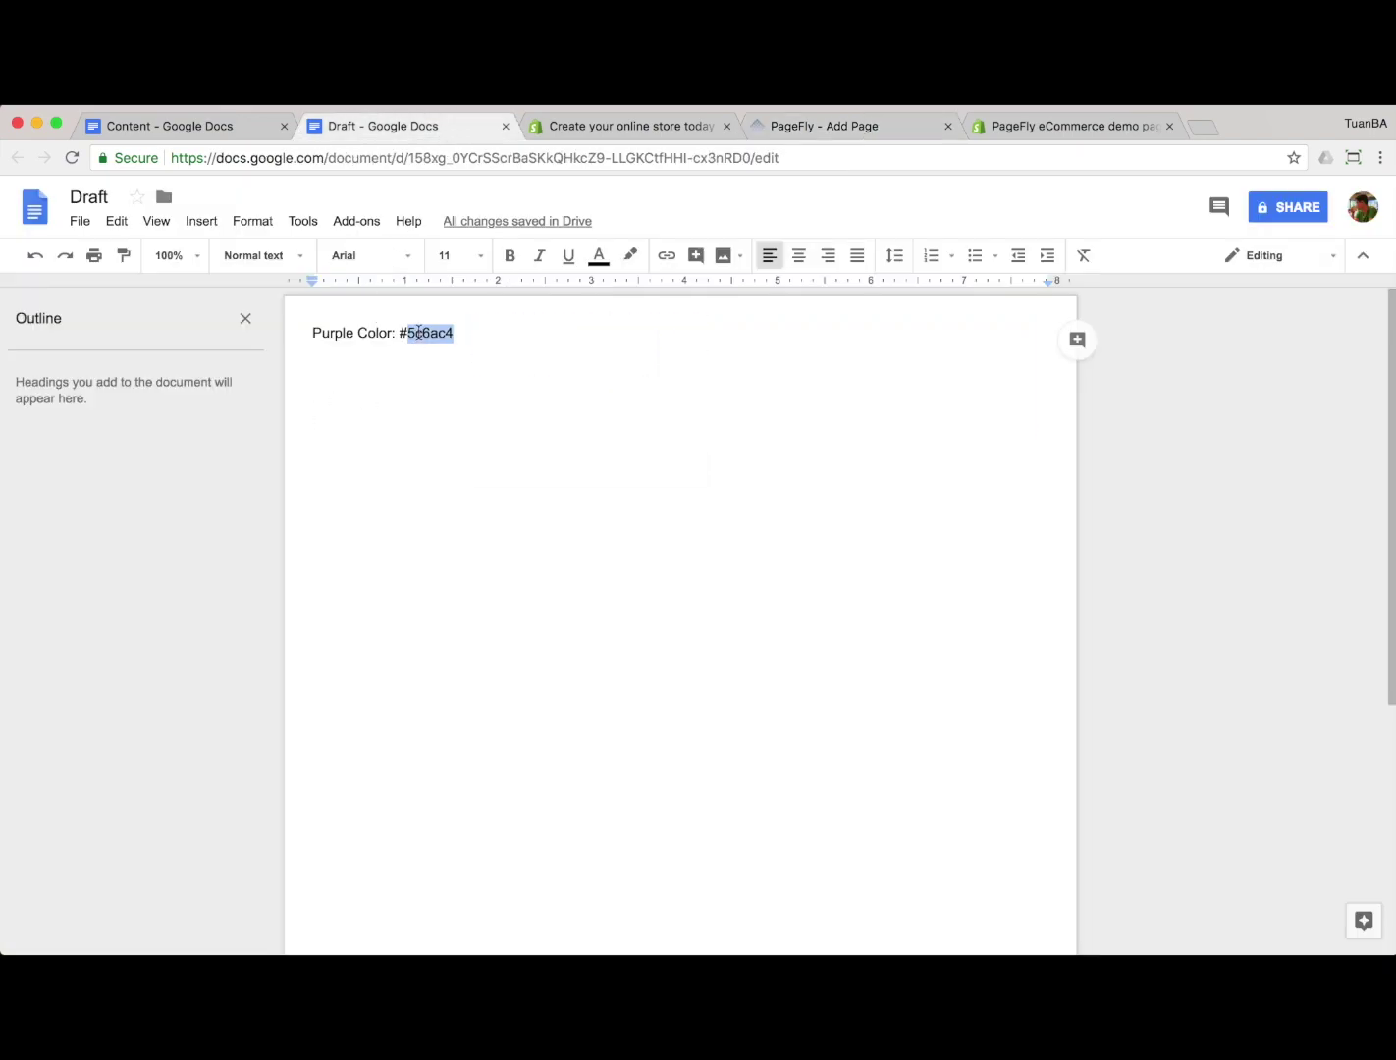
click(397, 333)
key(shift+End)
key(super+c)
key(ctrl+Tab)
key(ctrl+Tab)
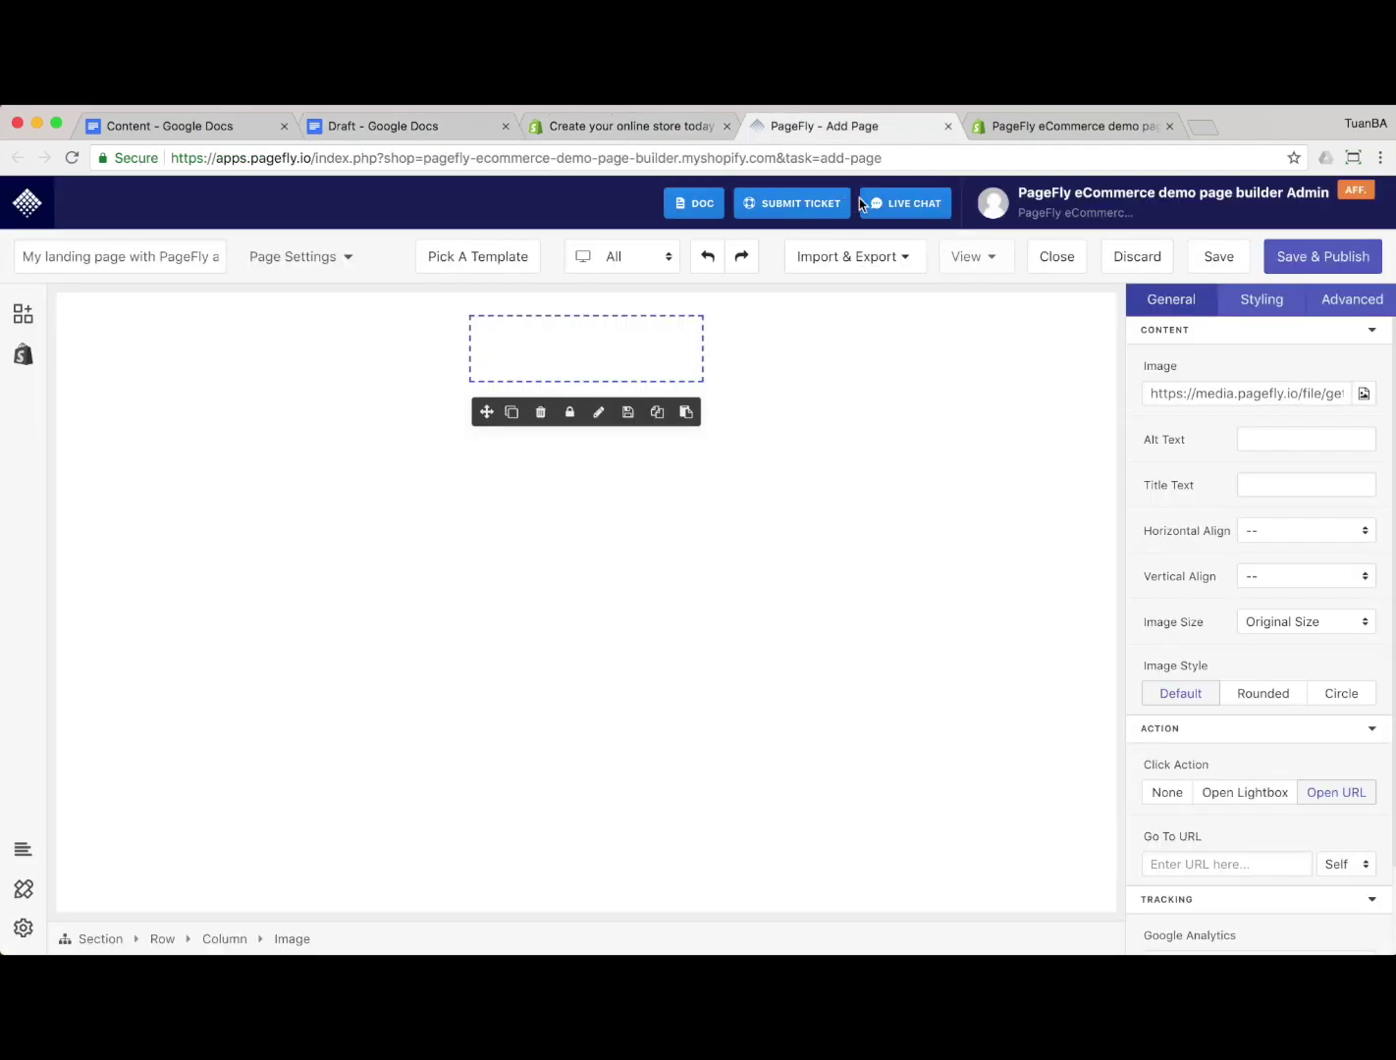
Paste #5c6ac4 as the logo section's background colour
click(1075, 330)
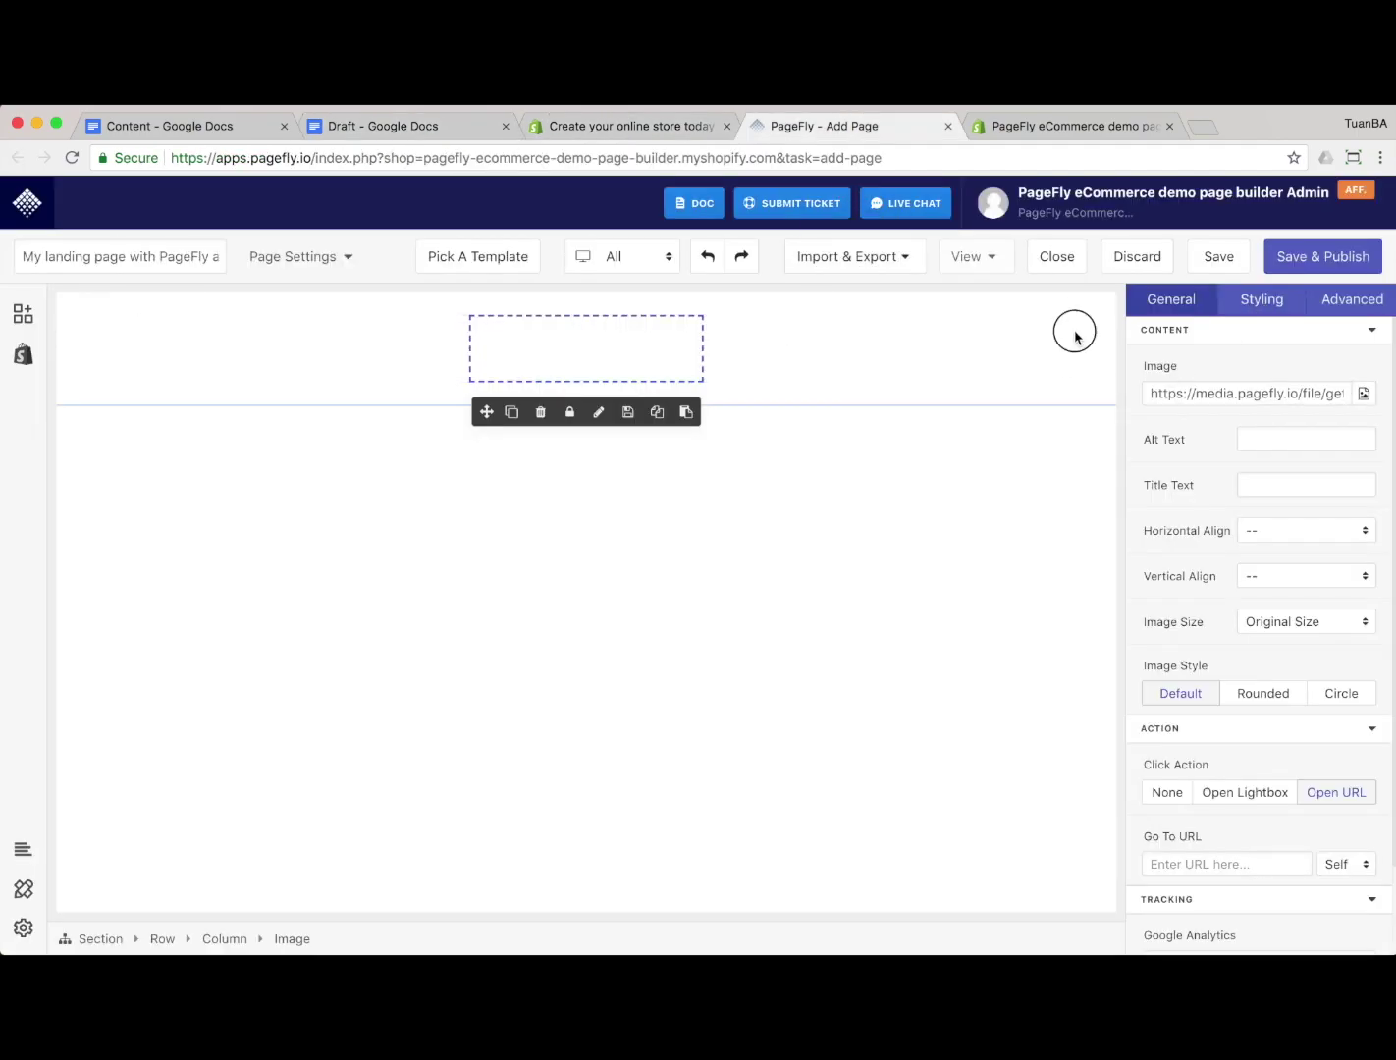
click(1229, 310)
scroll(1213, 650, down, 1)
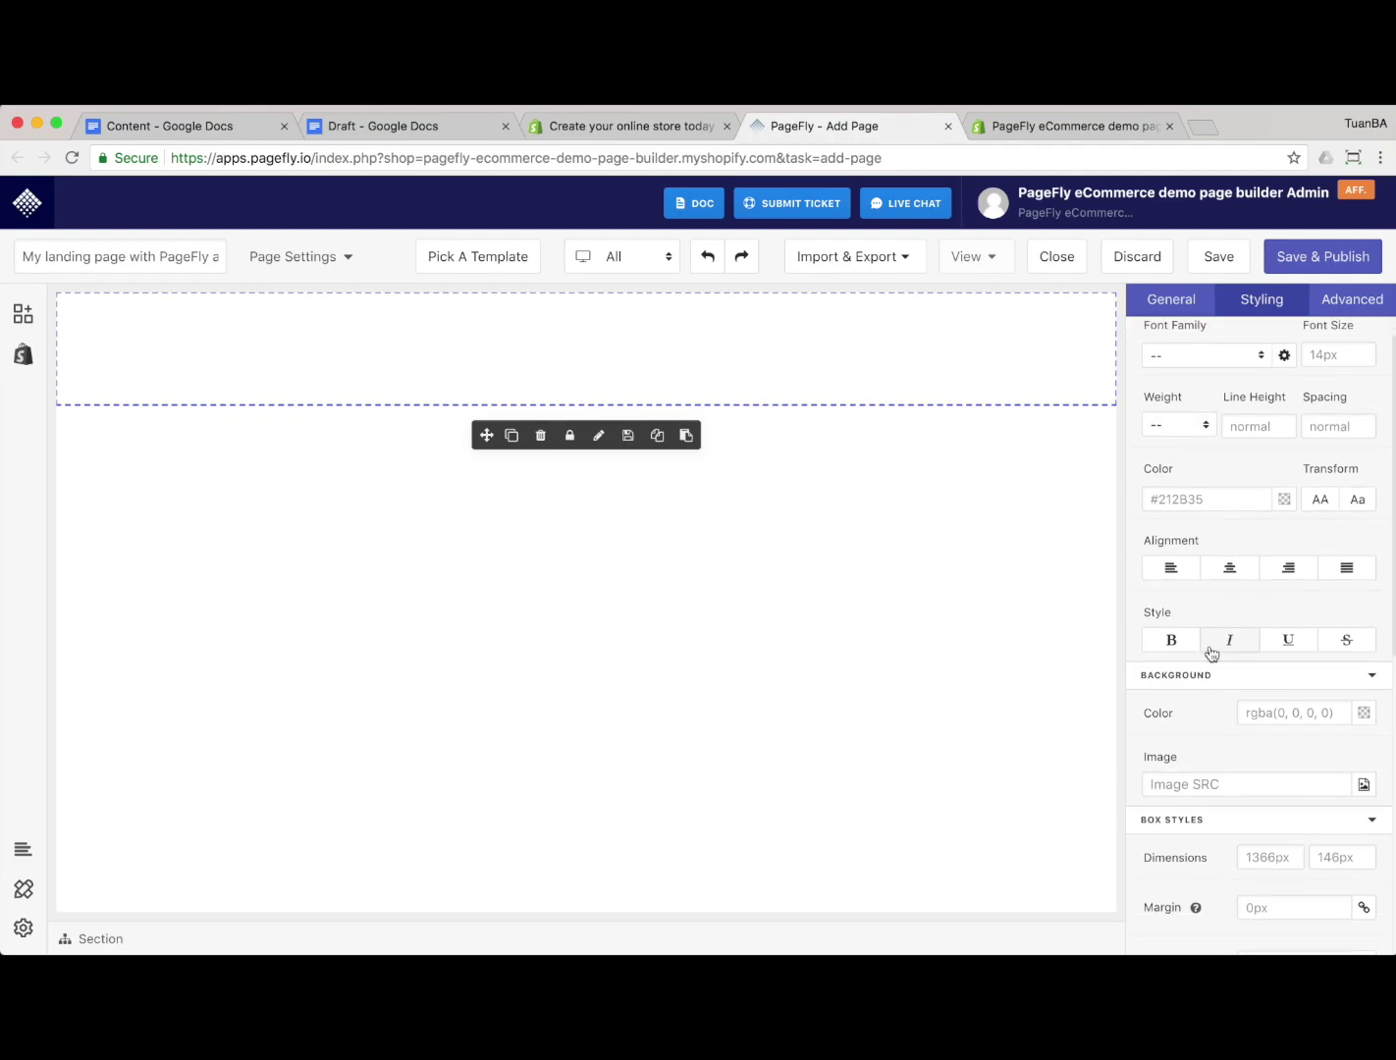
click(1293, 722)
key(super+v)
click(946, 379)
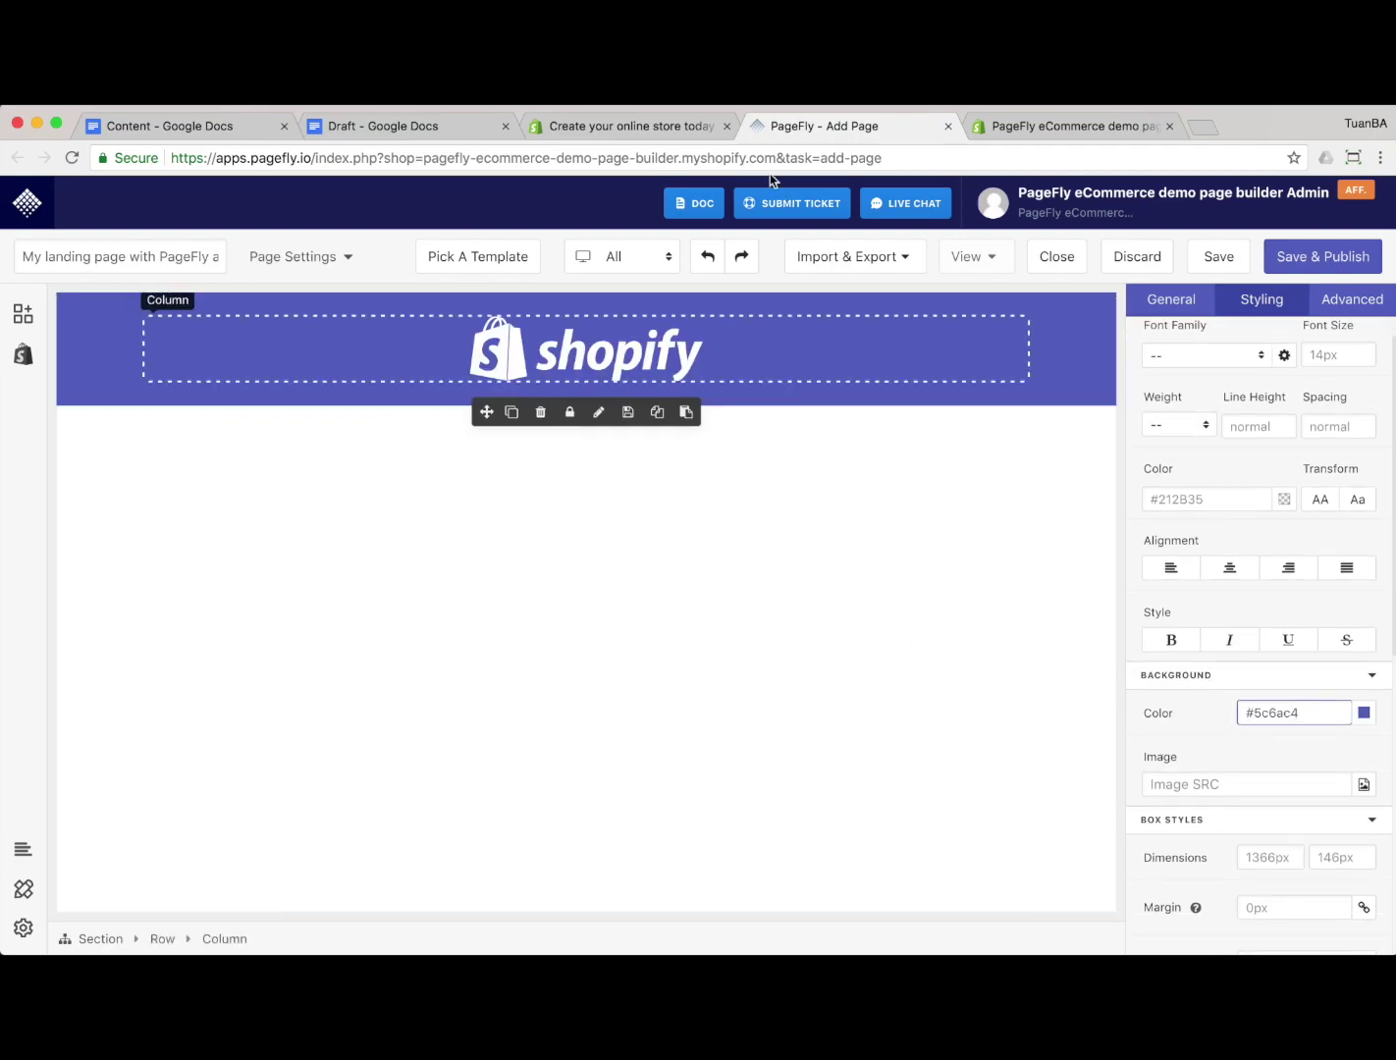
click(628, 125)
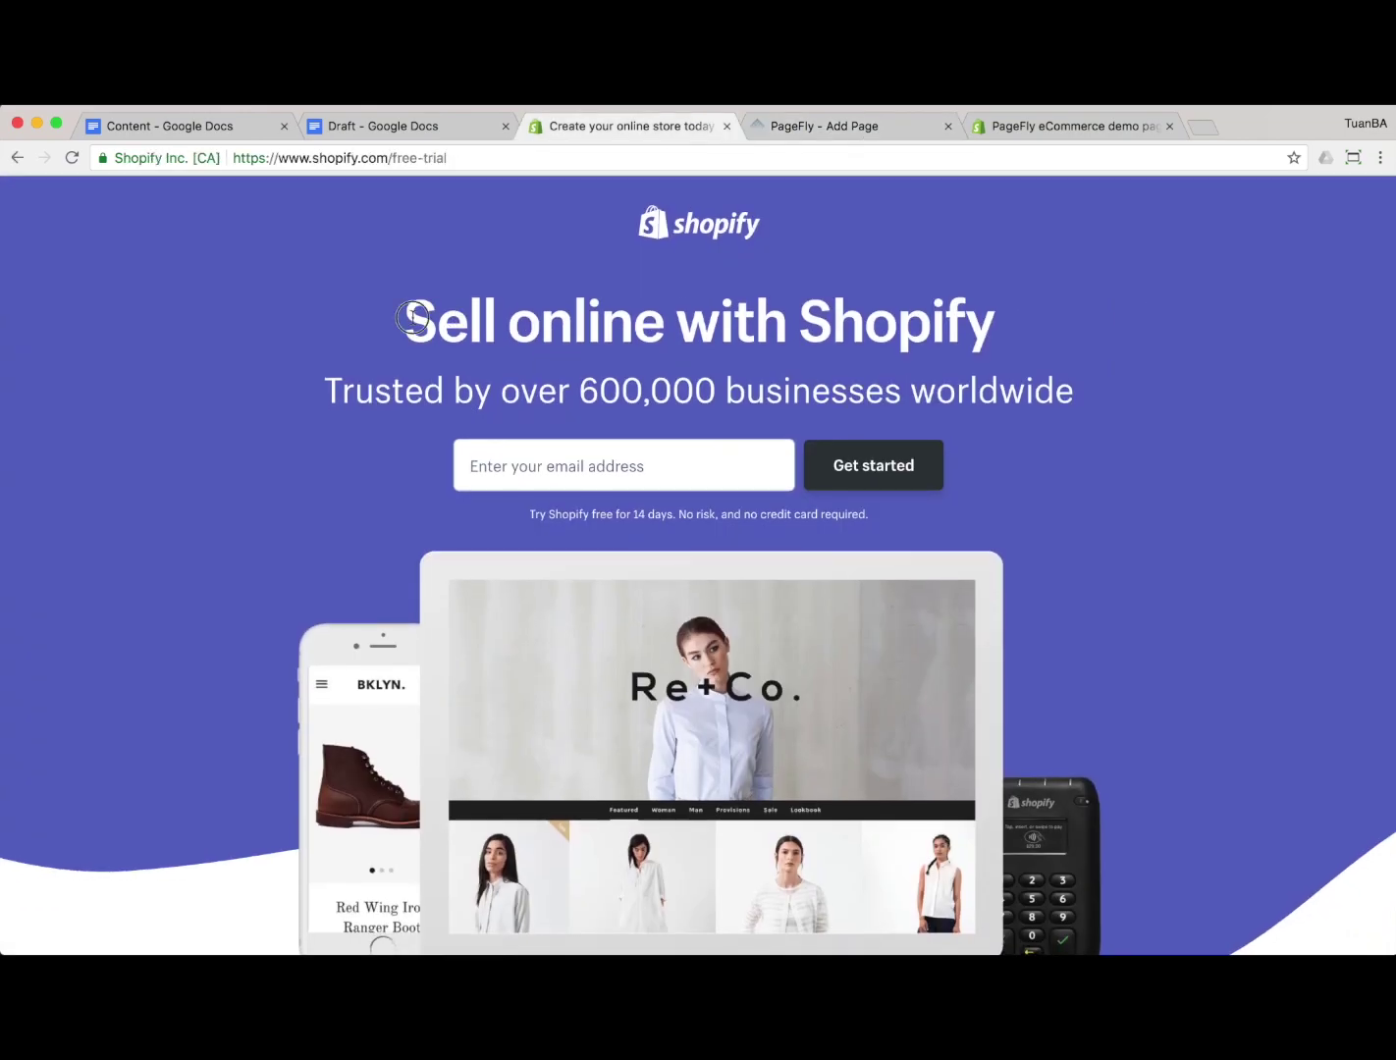
Copy the 'Sell online with Shopify' headline from Shopify's signup page
drag(407, 320, 1009, 338)
right_click(925, 332)
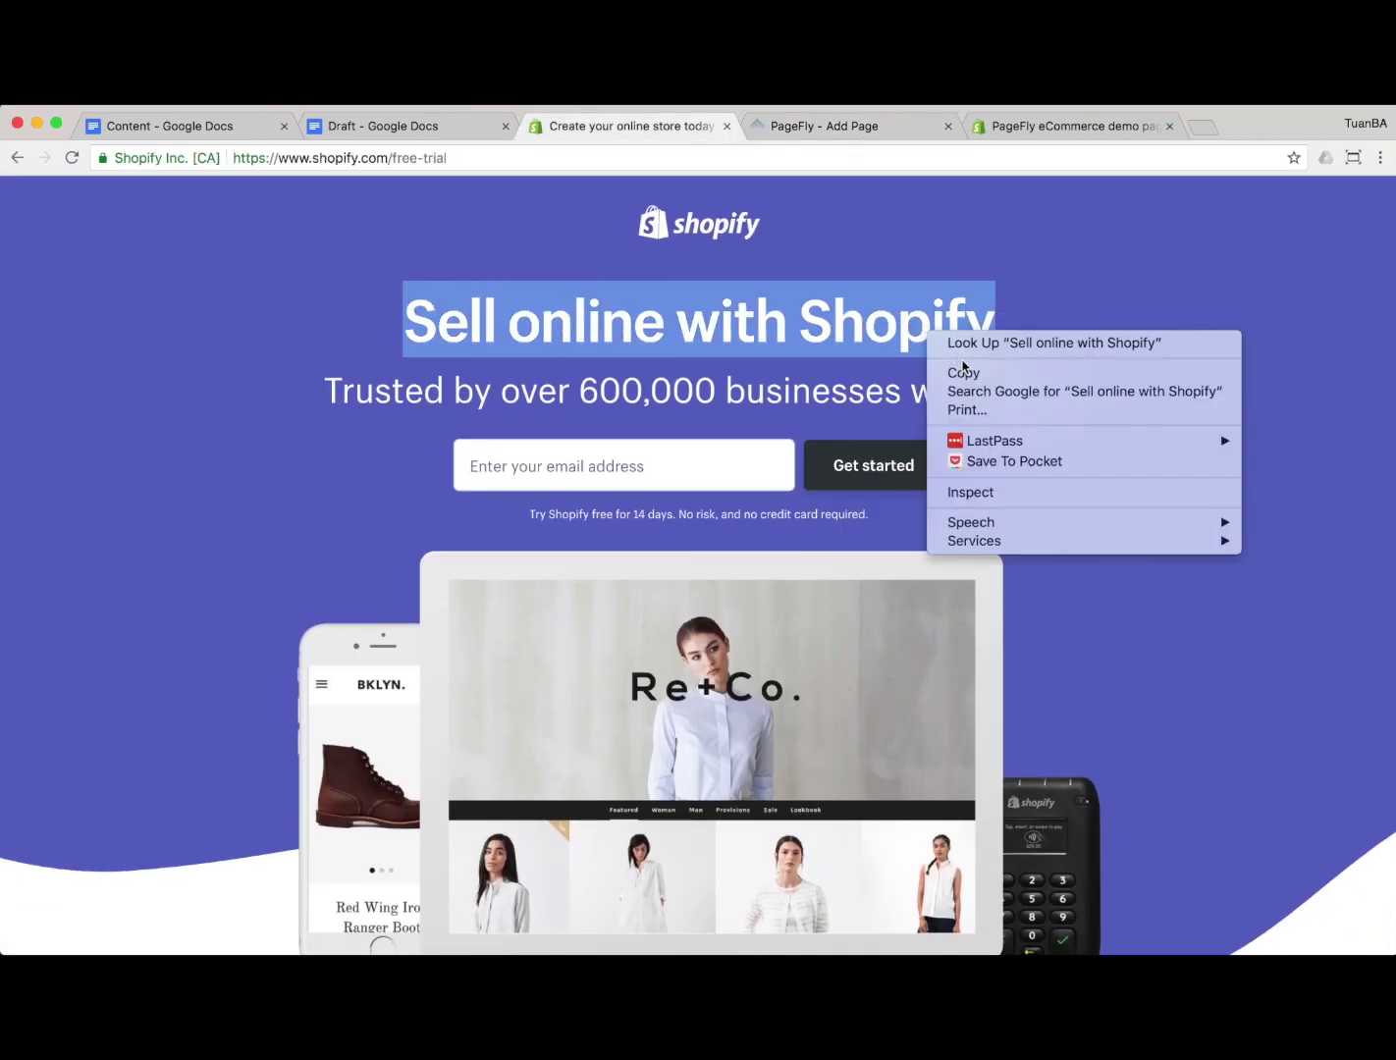
click(958, 367)
key(ctrl+Tab)
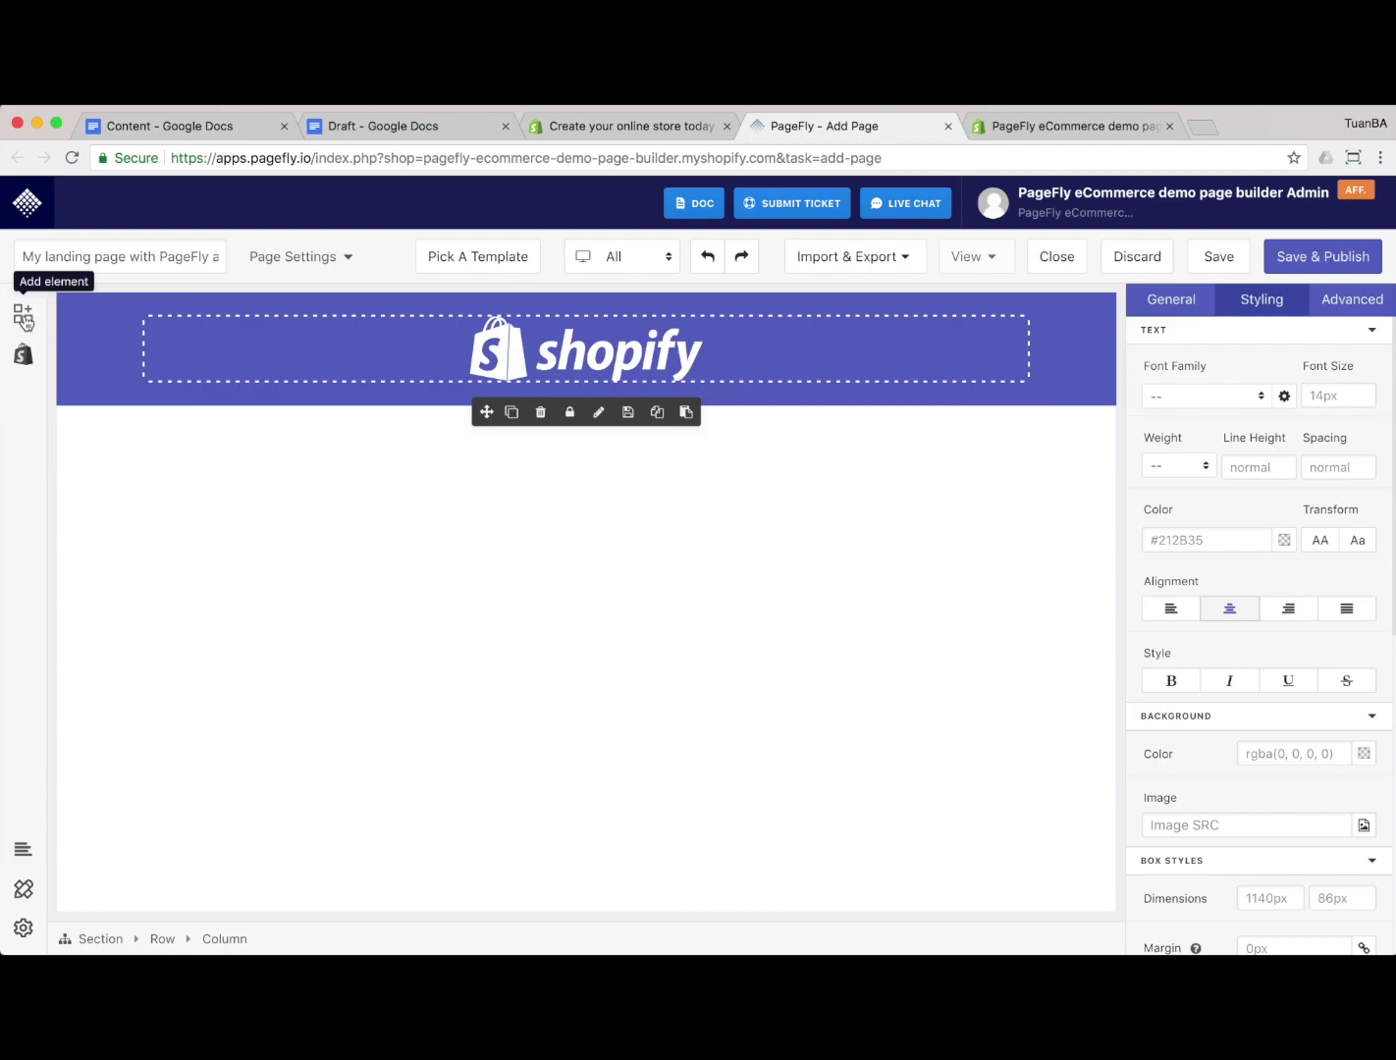
key(ctrl+shift+Tab)
key(ctrl+Tab)
Drop a Heading/Sub-Heading element beneath the Shopify logo
click(11, 322)
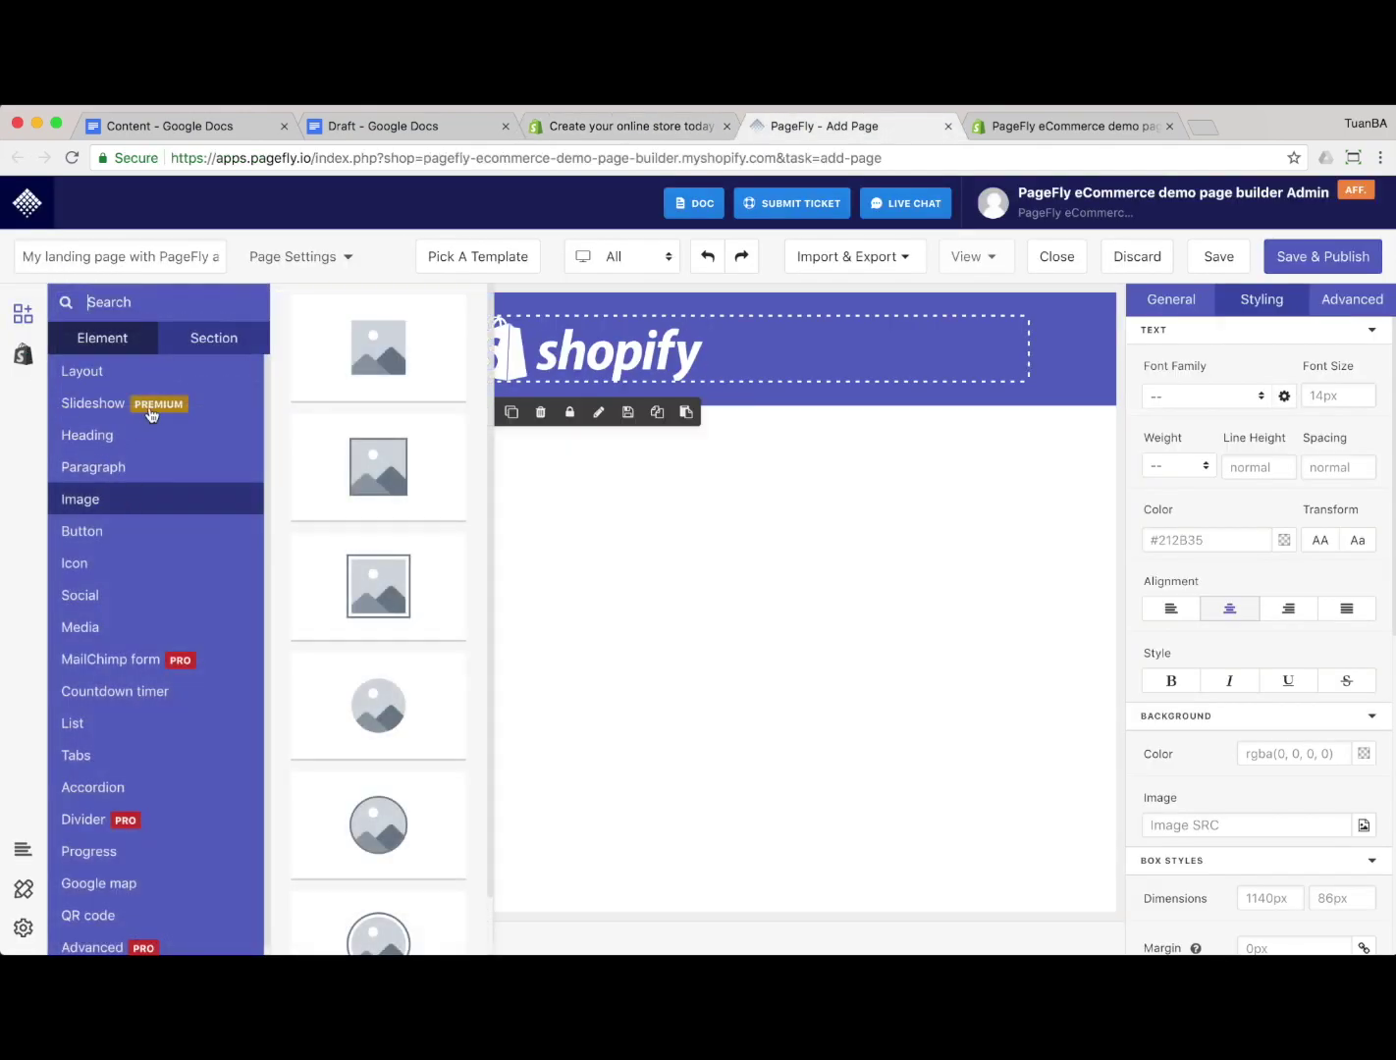
click(149, 435)
scroll(368, 491, down, 5)
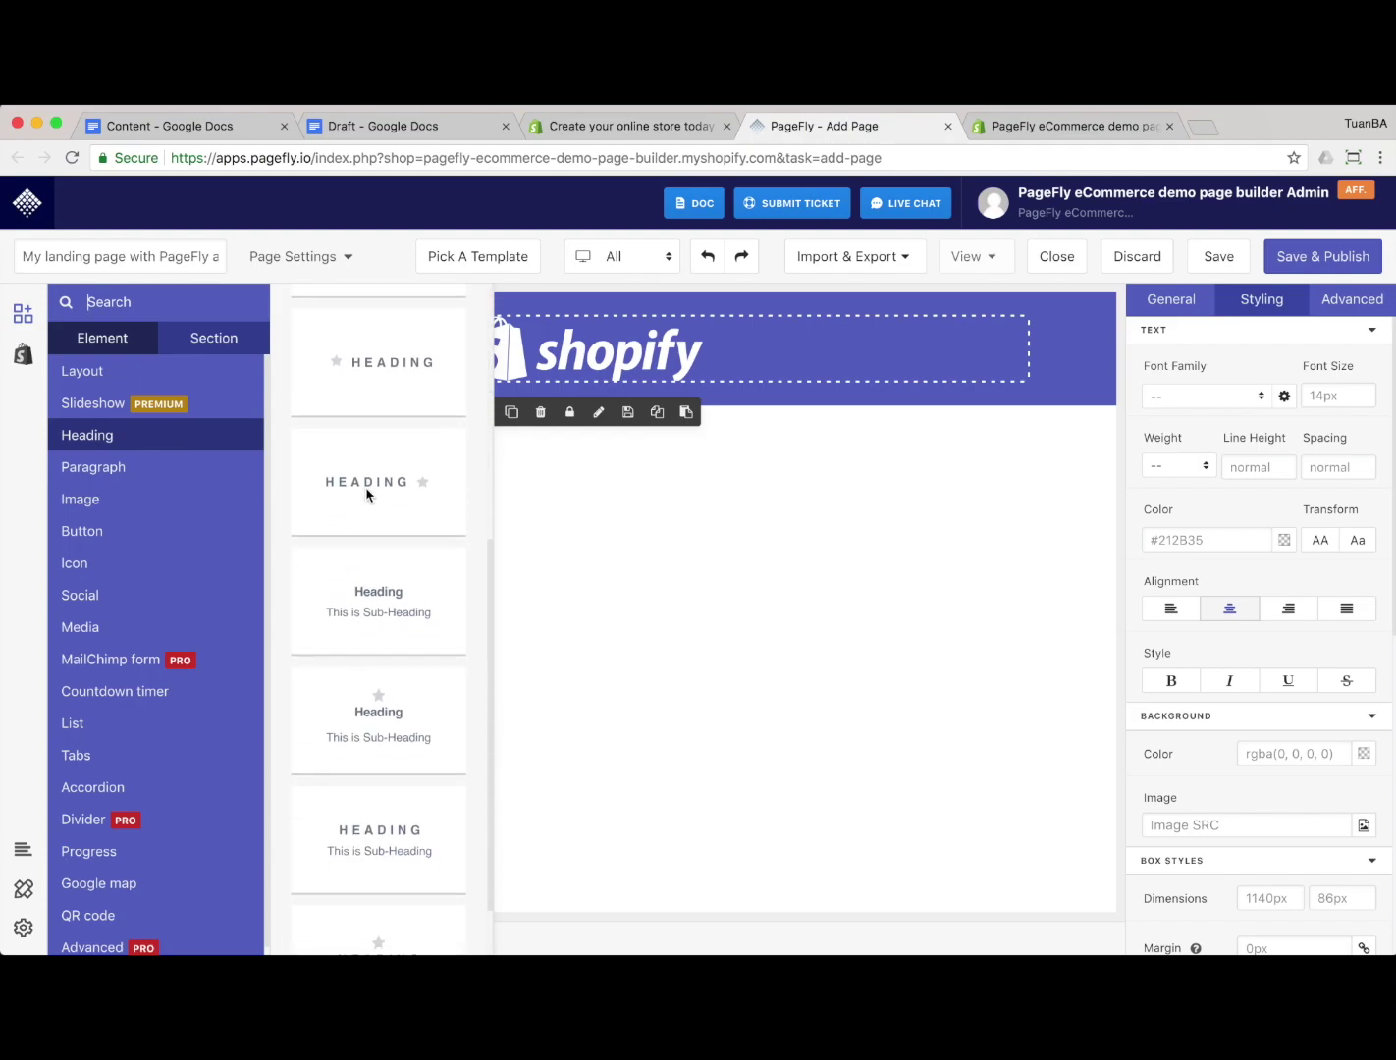
scroll(368, 494, down, 3)
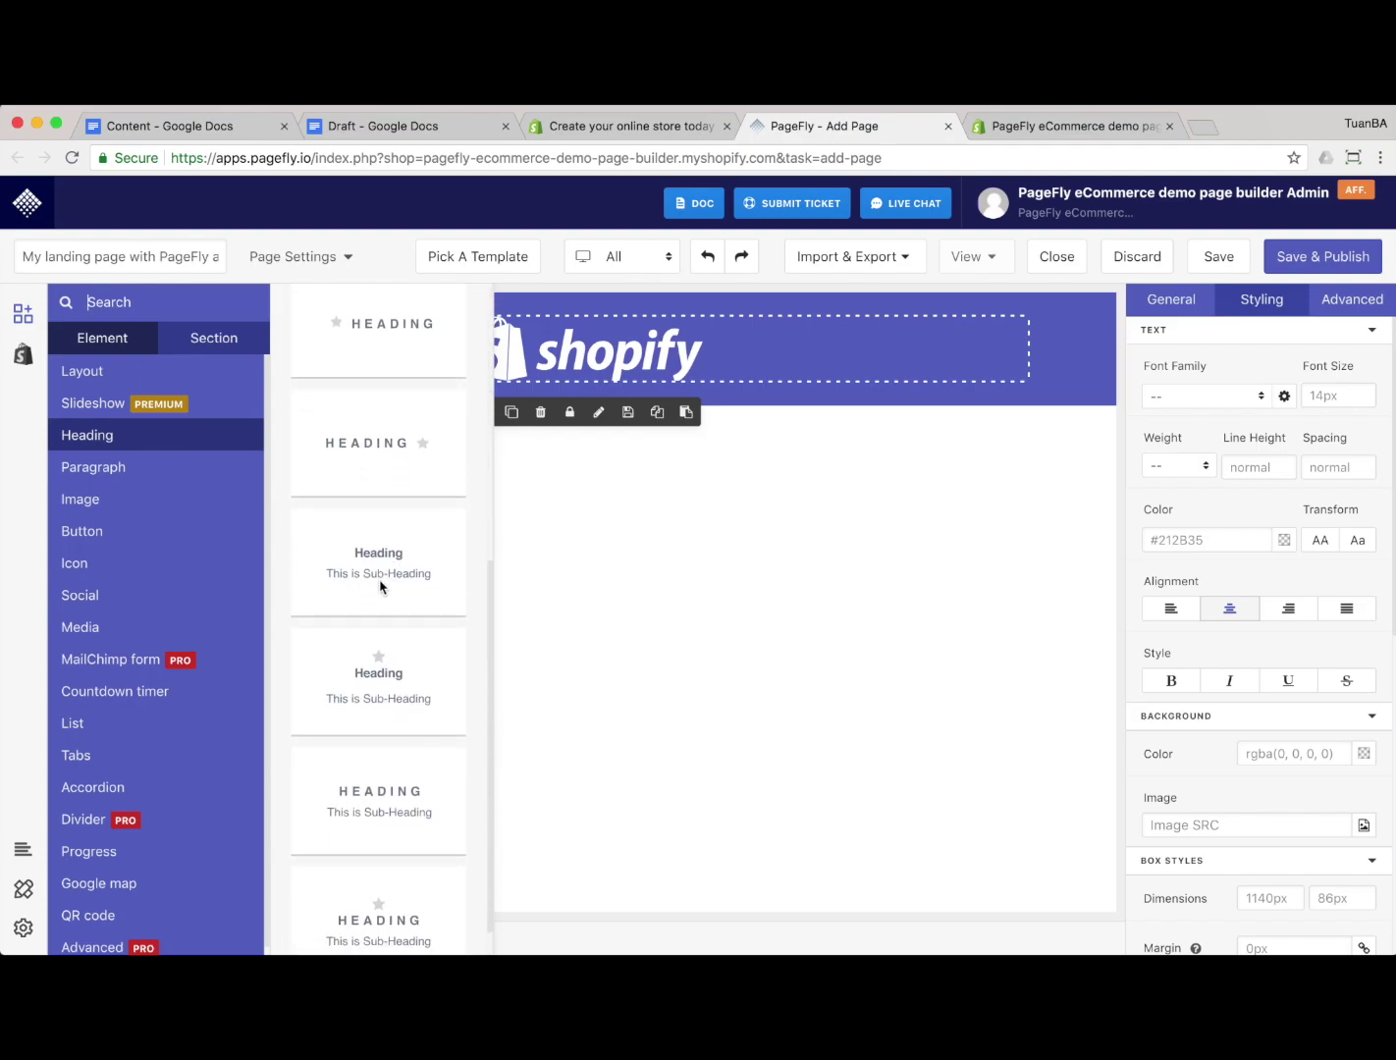
drag(390, 577, 702, 395)
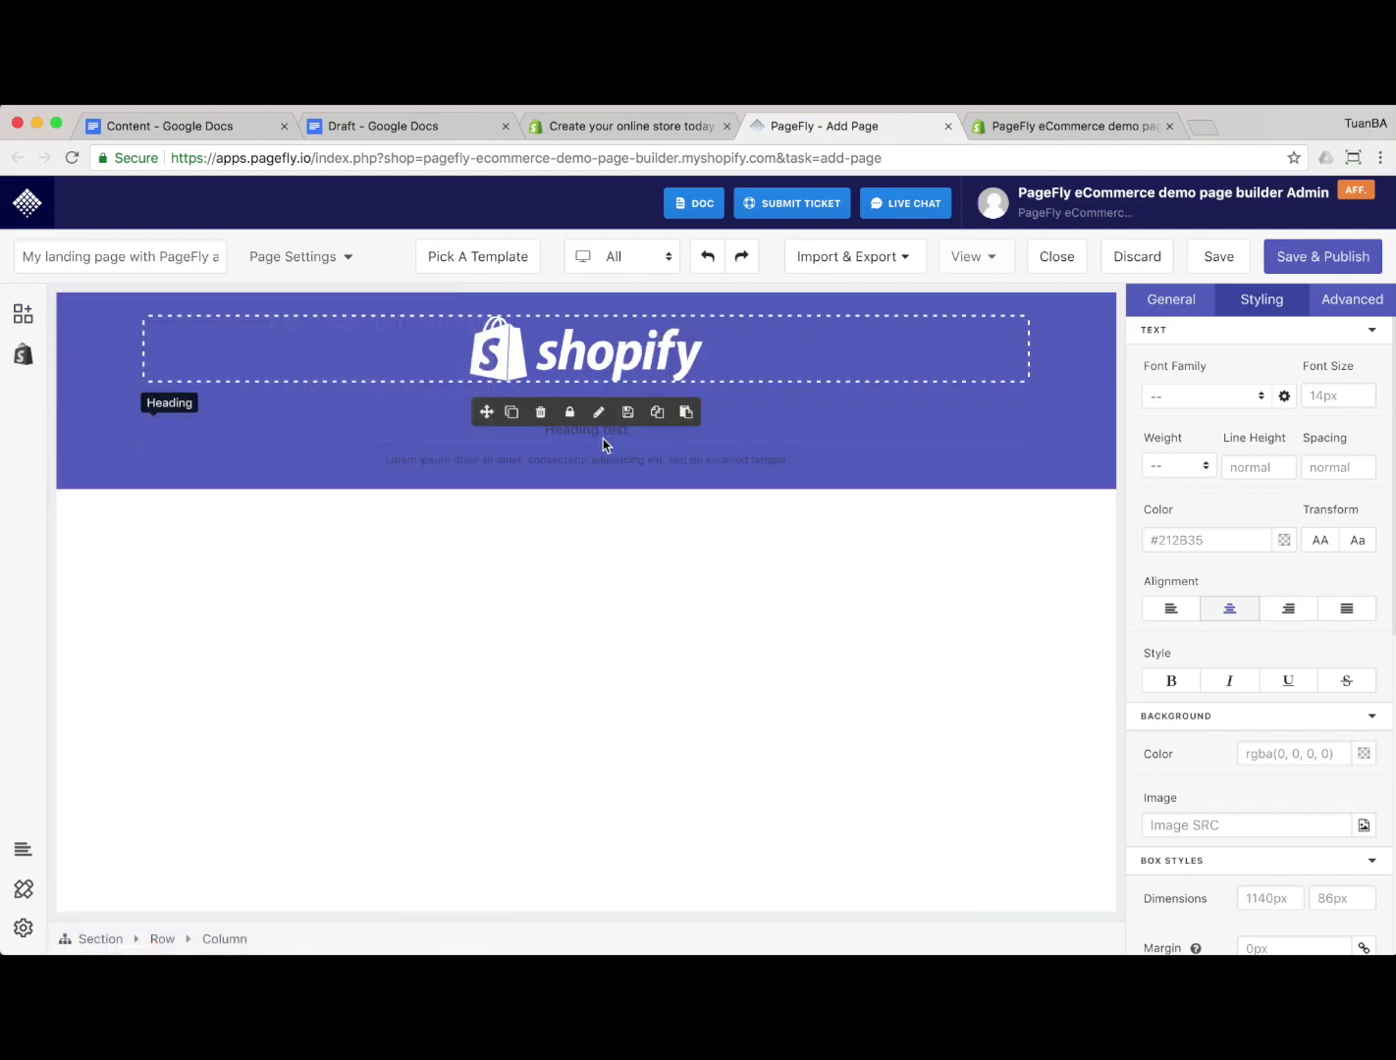
Make the heading read 'Sell online with Shopify' as a white Heading 1
click(603, 439)
click(1210, 307)
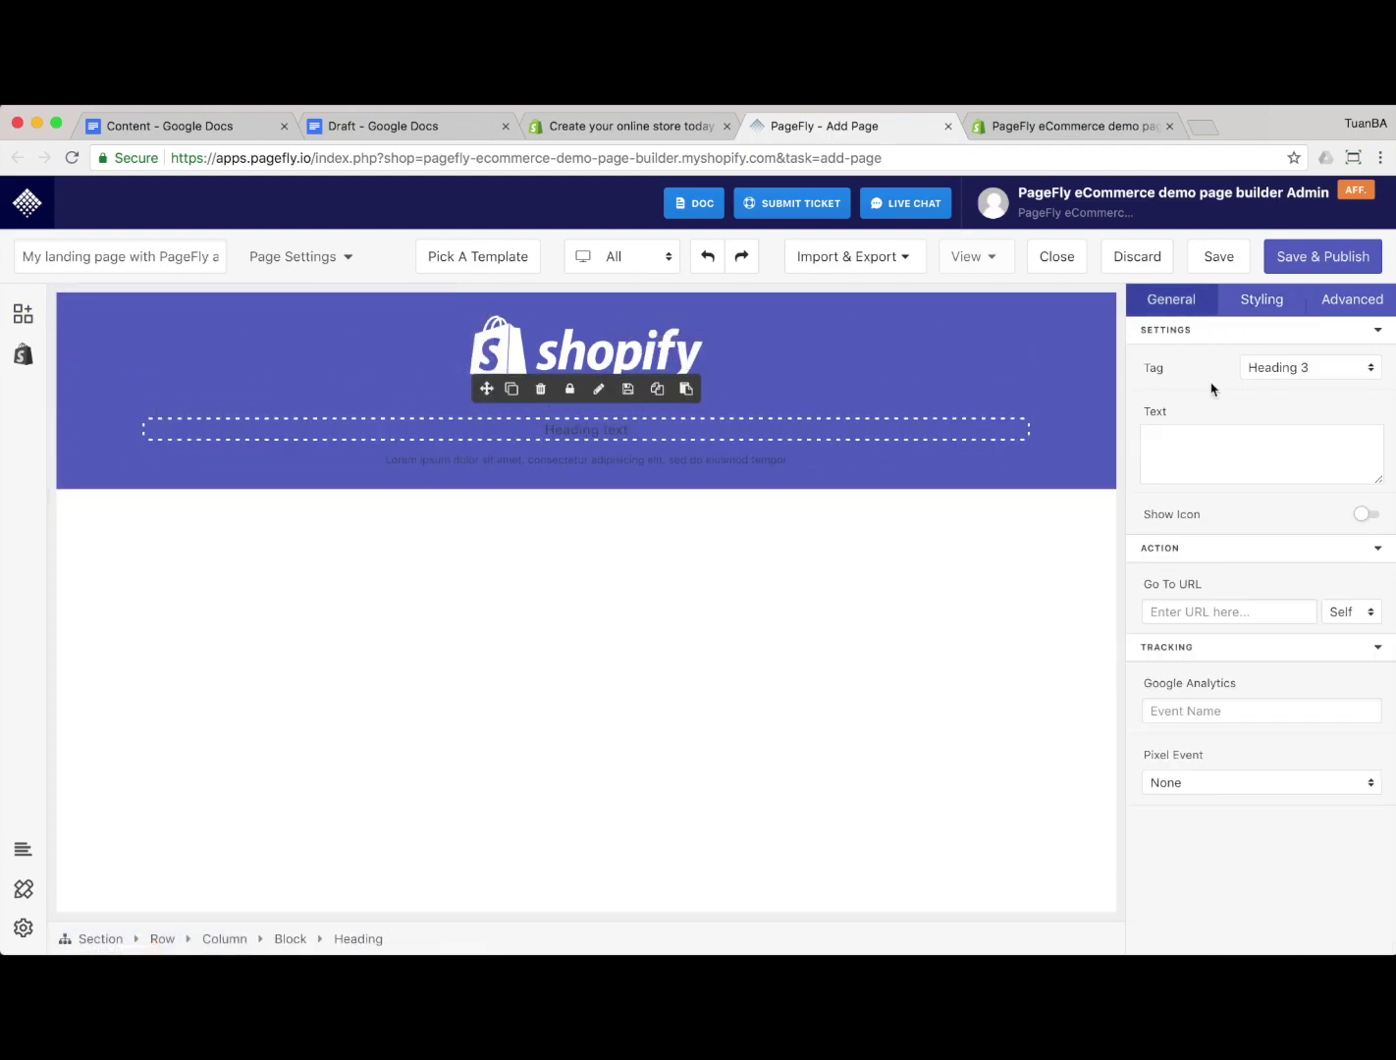
click(1178, 474)
key(ctrl+v)
click(1325, 371)
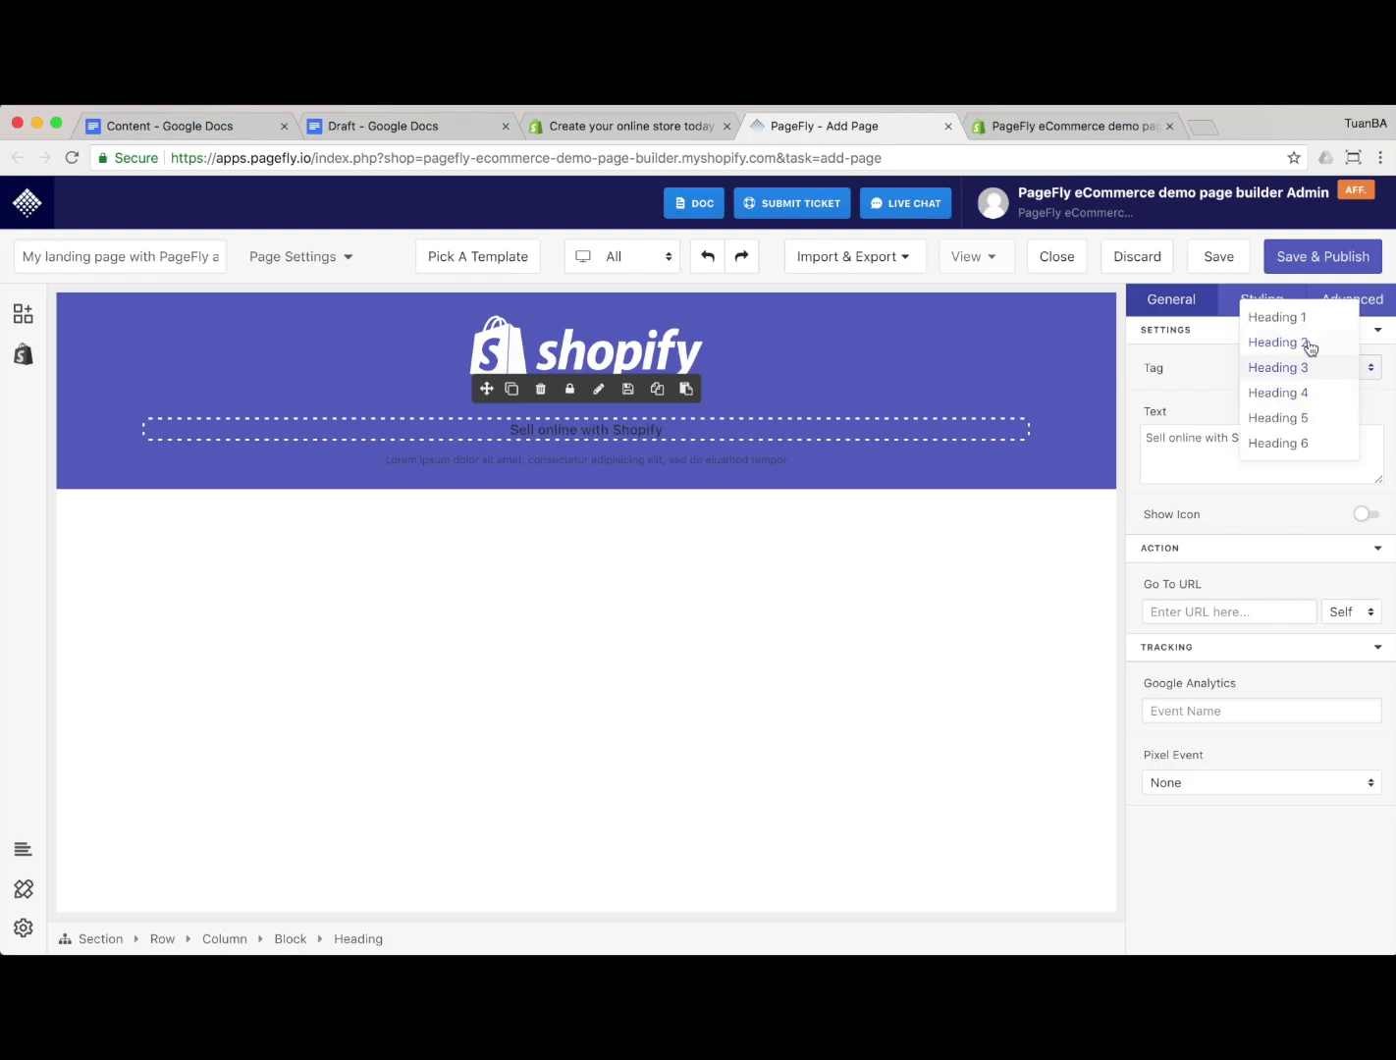
click(1276, 318)
click(1262, 303)
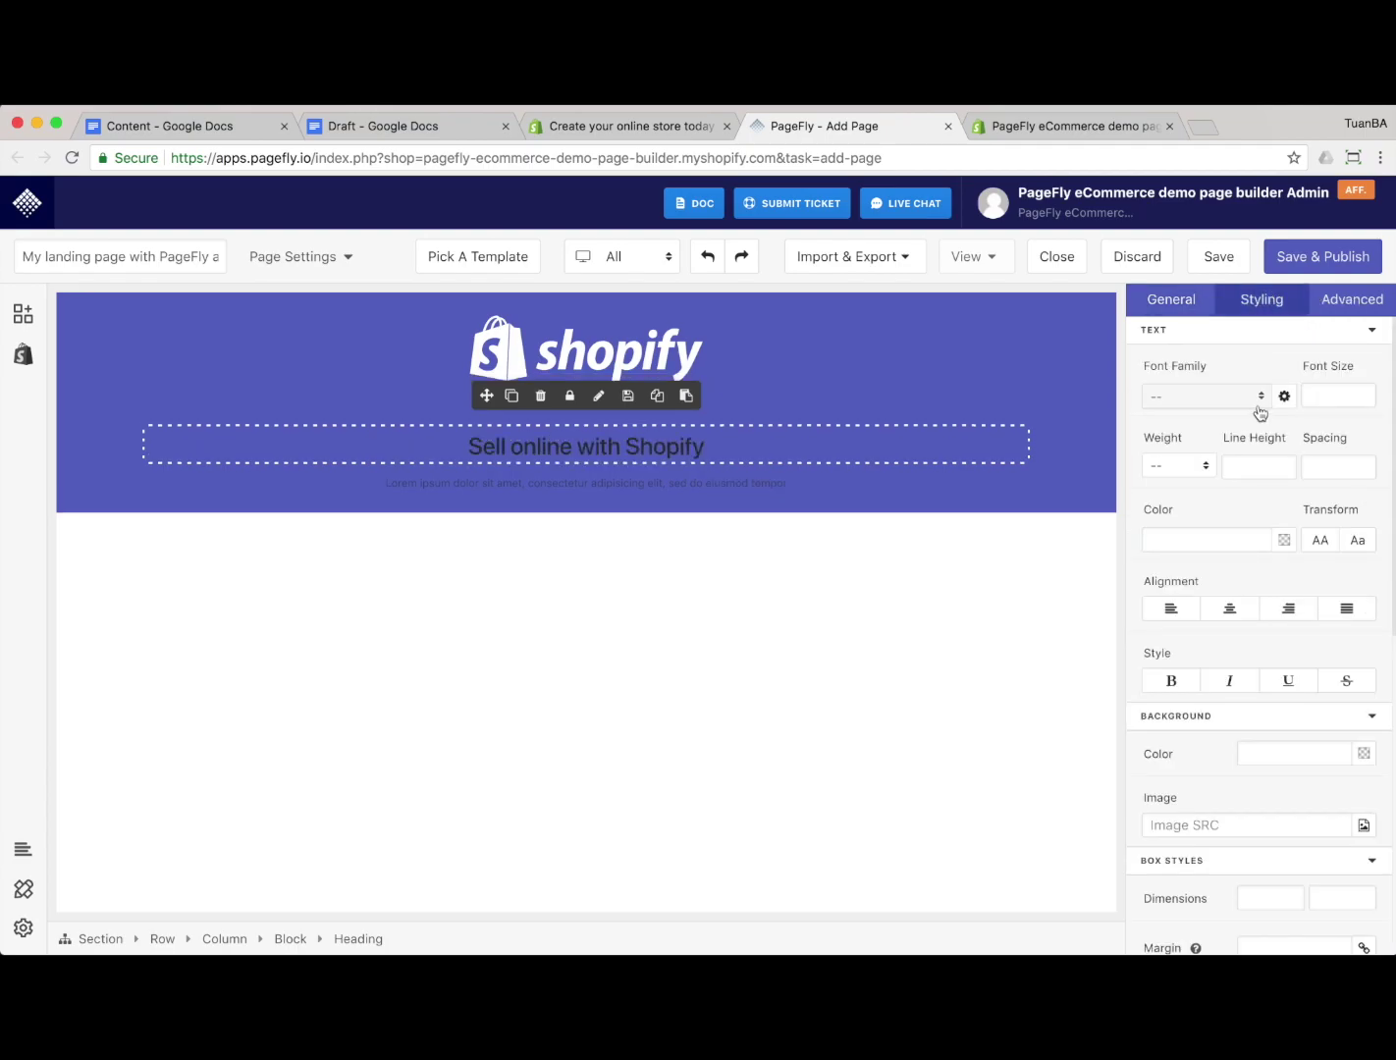
click(1284, 540)
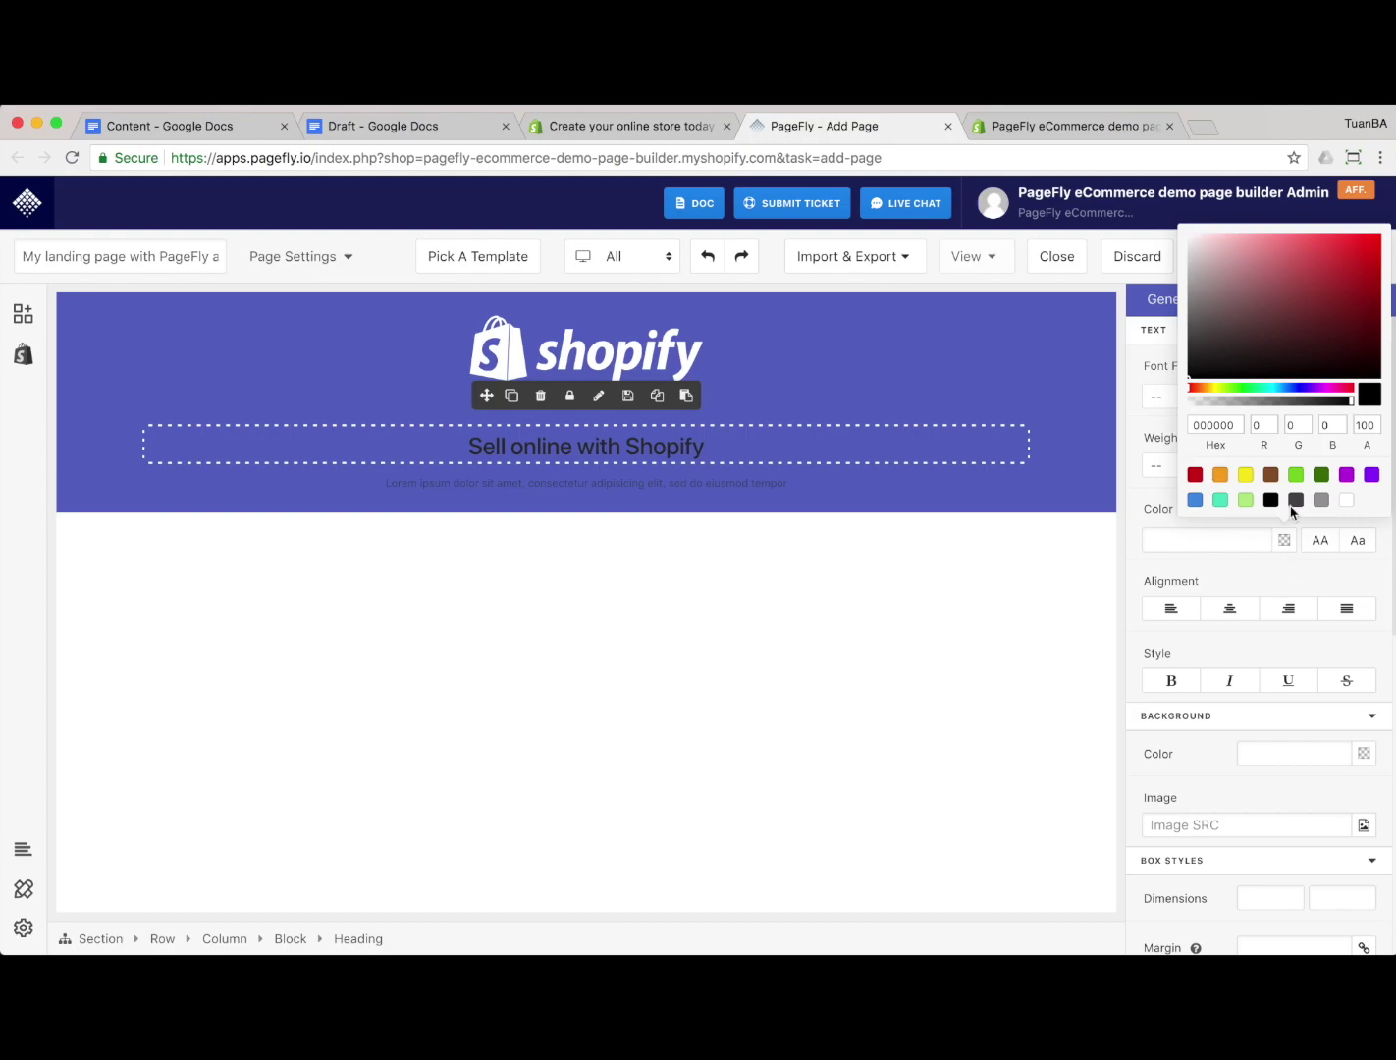
click(1345, 500)
Copy Shopify's tagline sentence and select the sub-heading paragraph in PageFly
key(ctrl+shift+Tab)
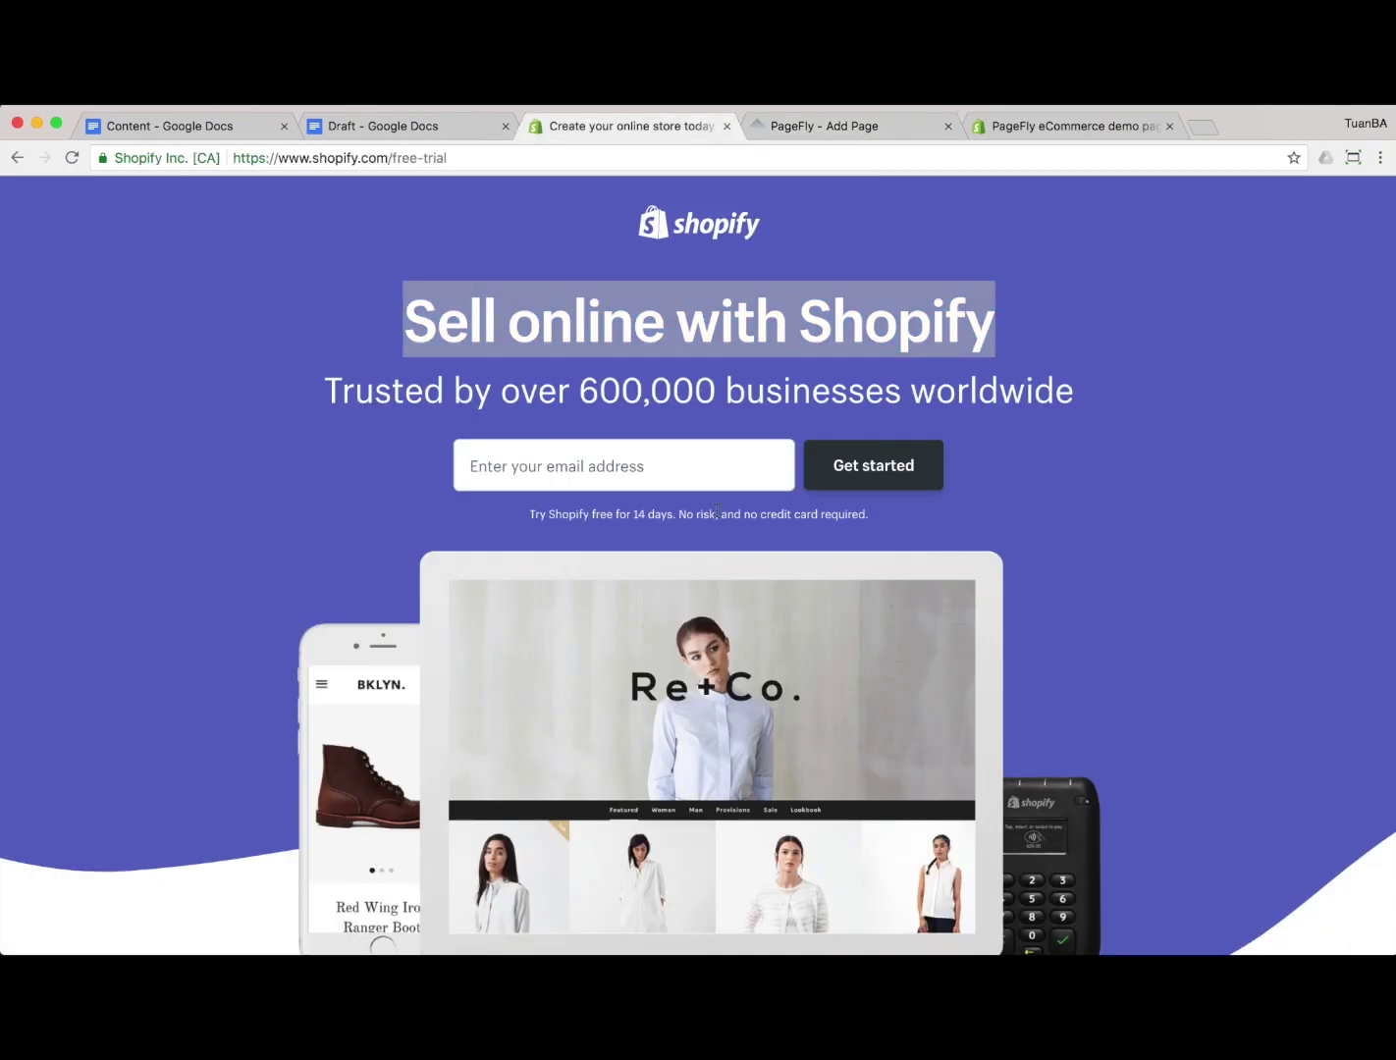
click(321, 349)
drag(326, 370, 1066, 395)
right_click(1047, 396)
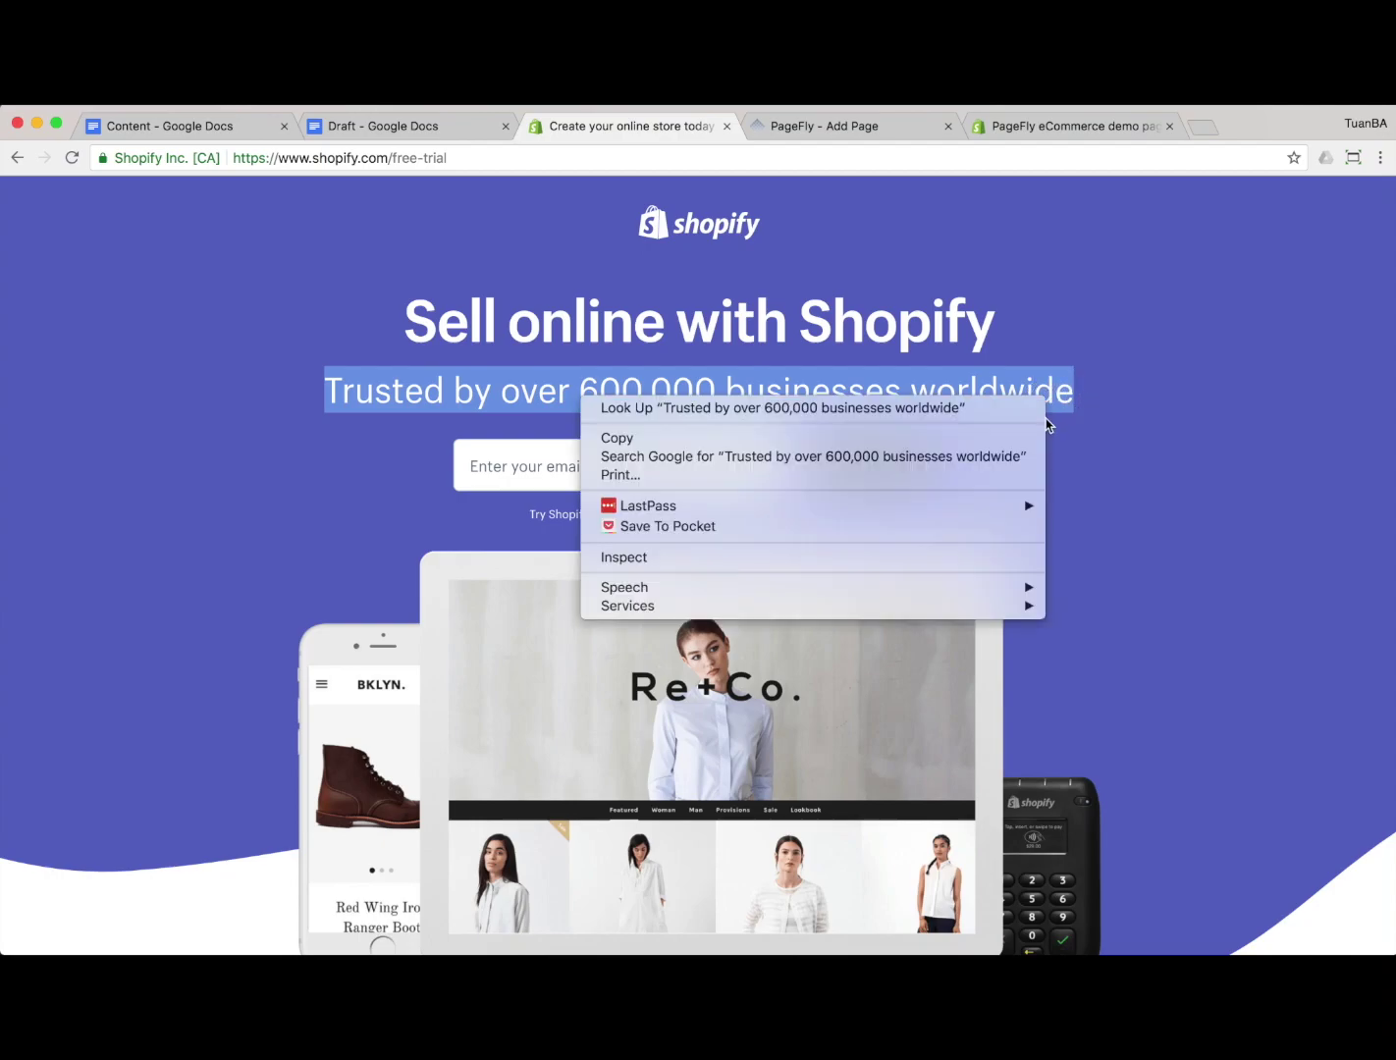
click(935, 437)
key(ctrl+Tab)
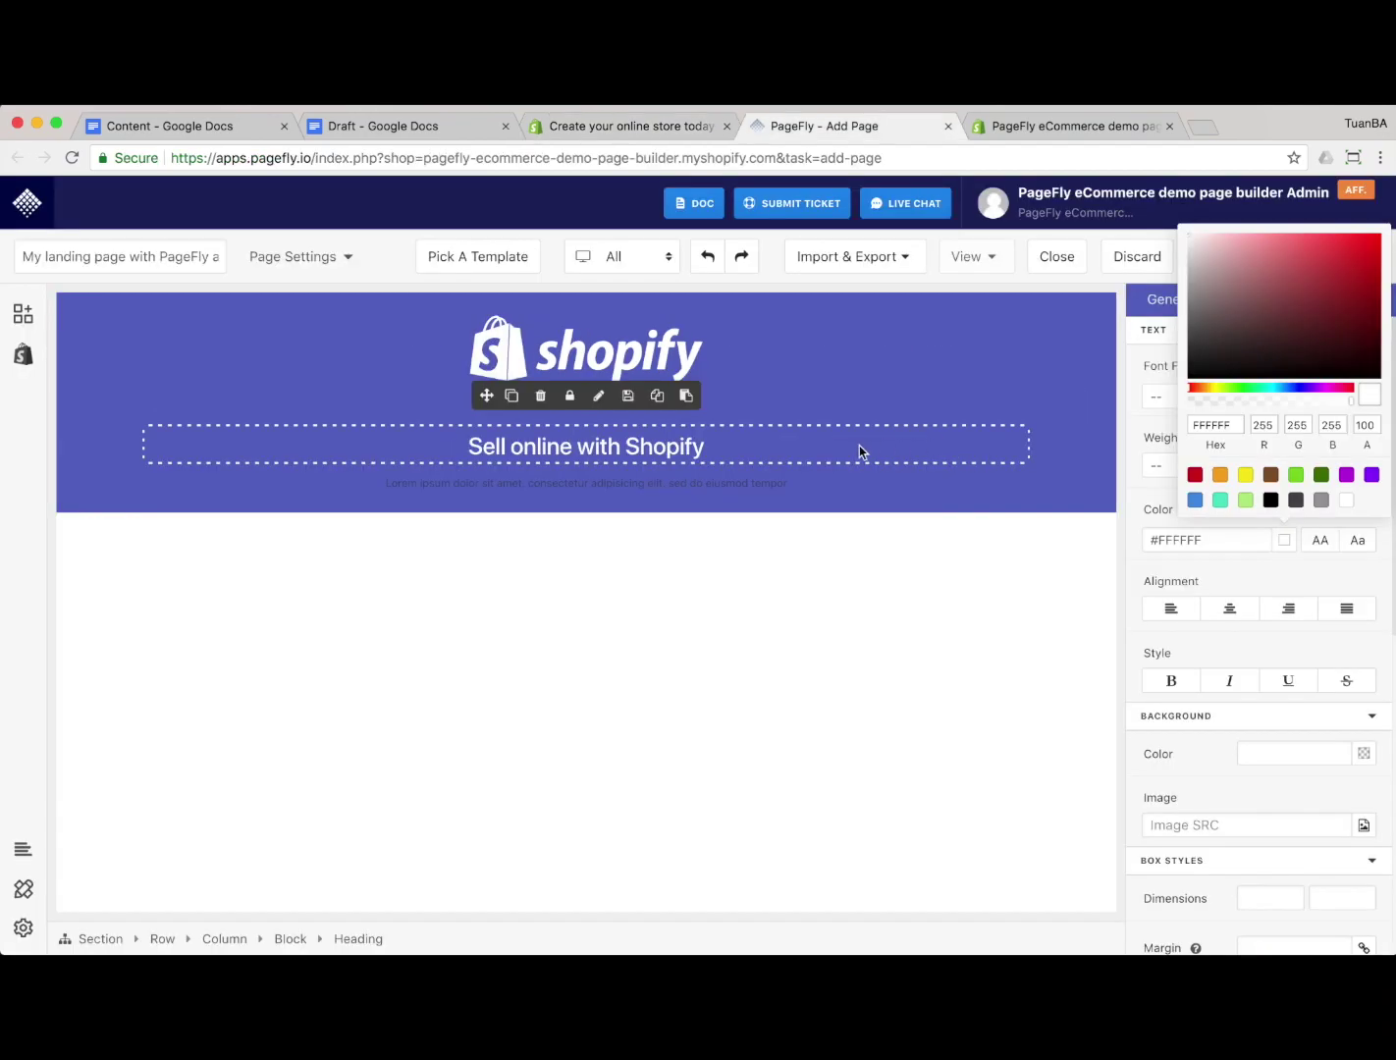
click(755, 488)
click(758, 485)
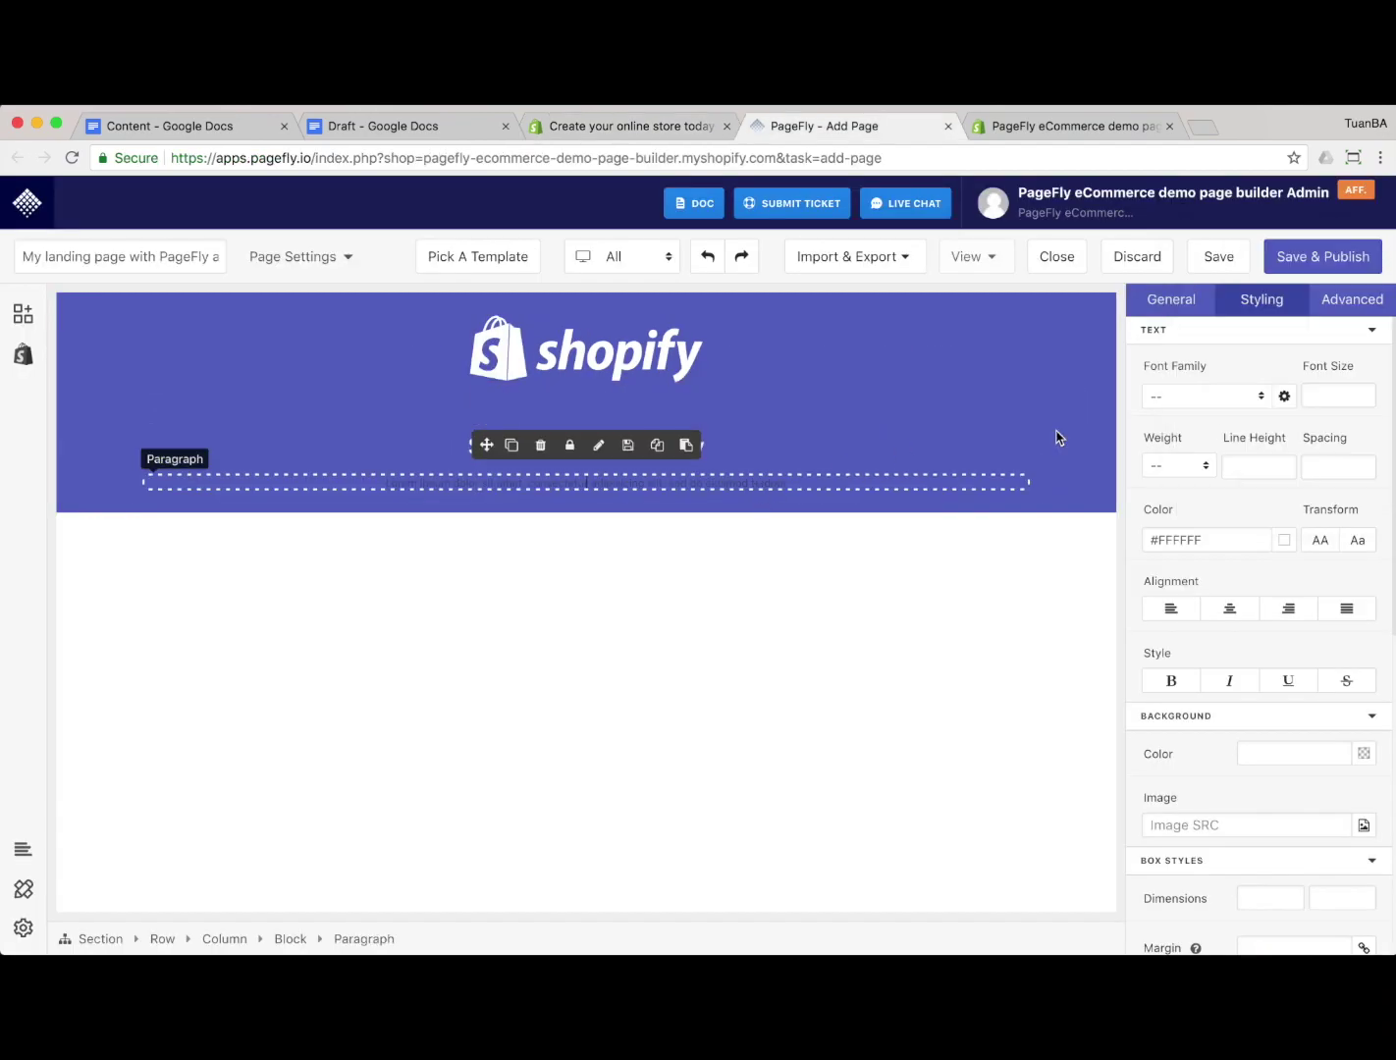
Paste 'Trusted by over 600,000 businesses worldwide' into the paragraph and colour it white
click(1194, 302)
click(1192, 392)
key(ctrl+v)
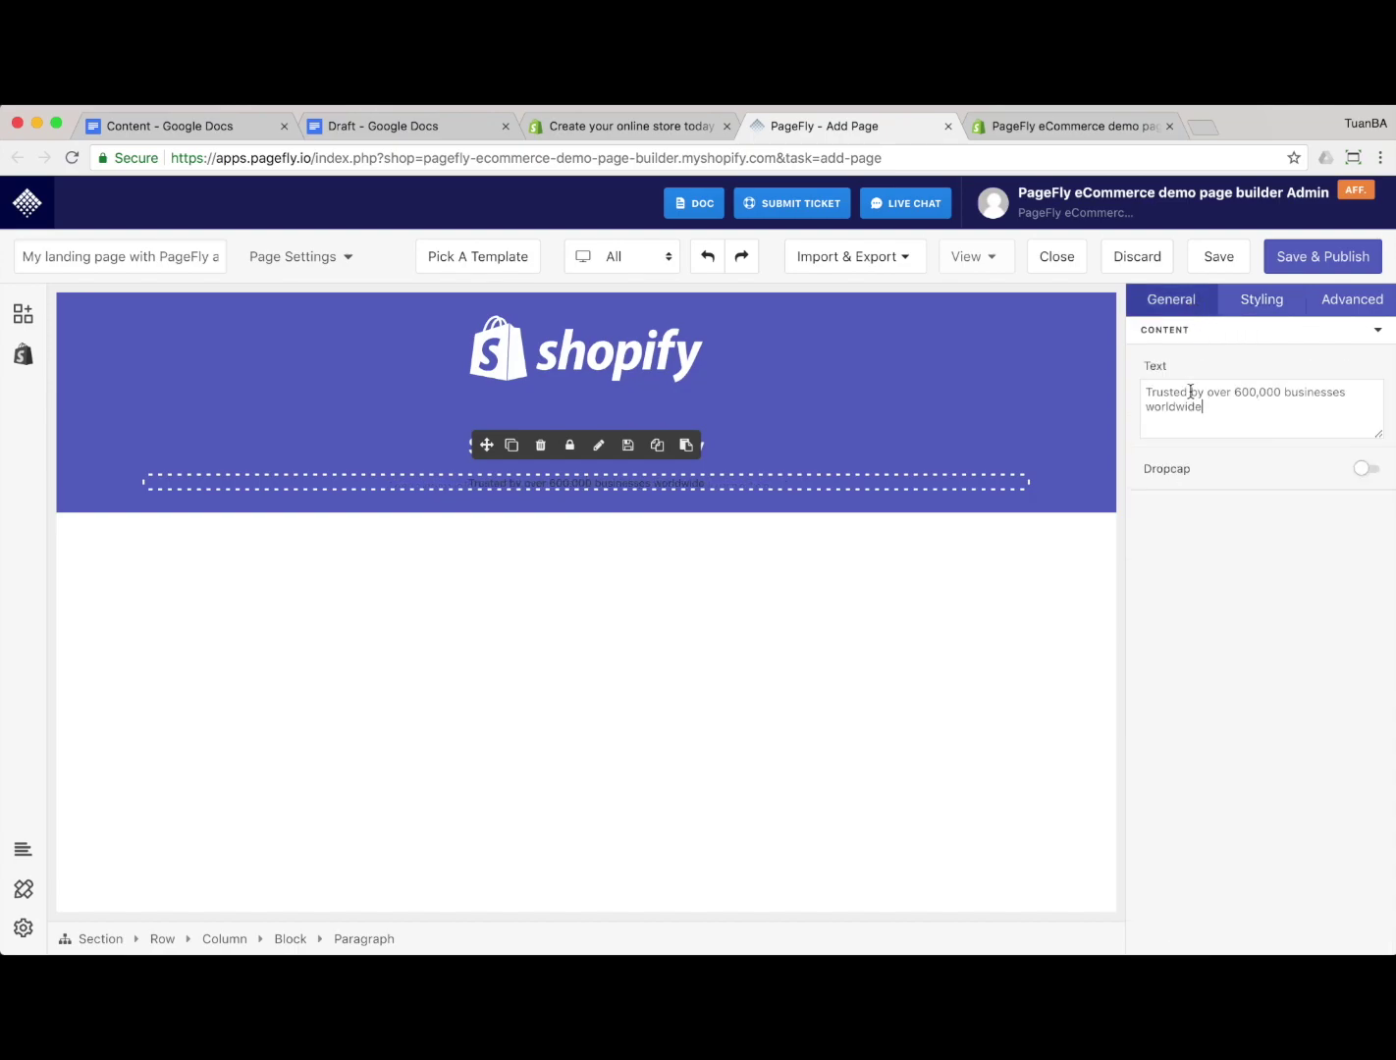
click(1263, 299)
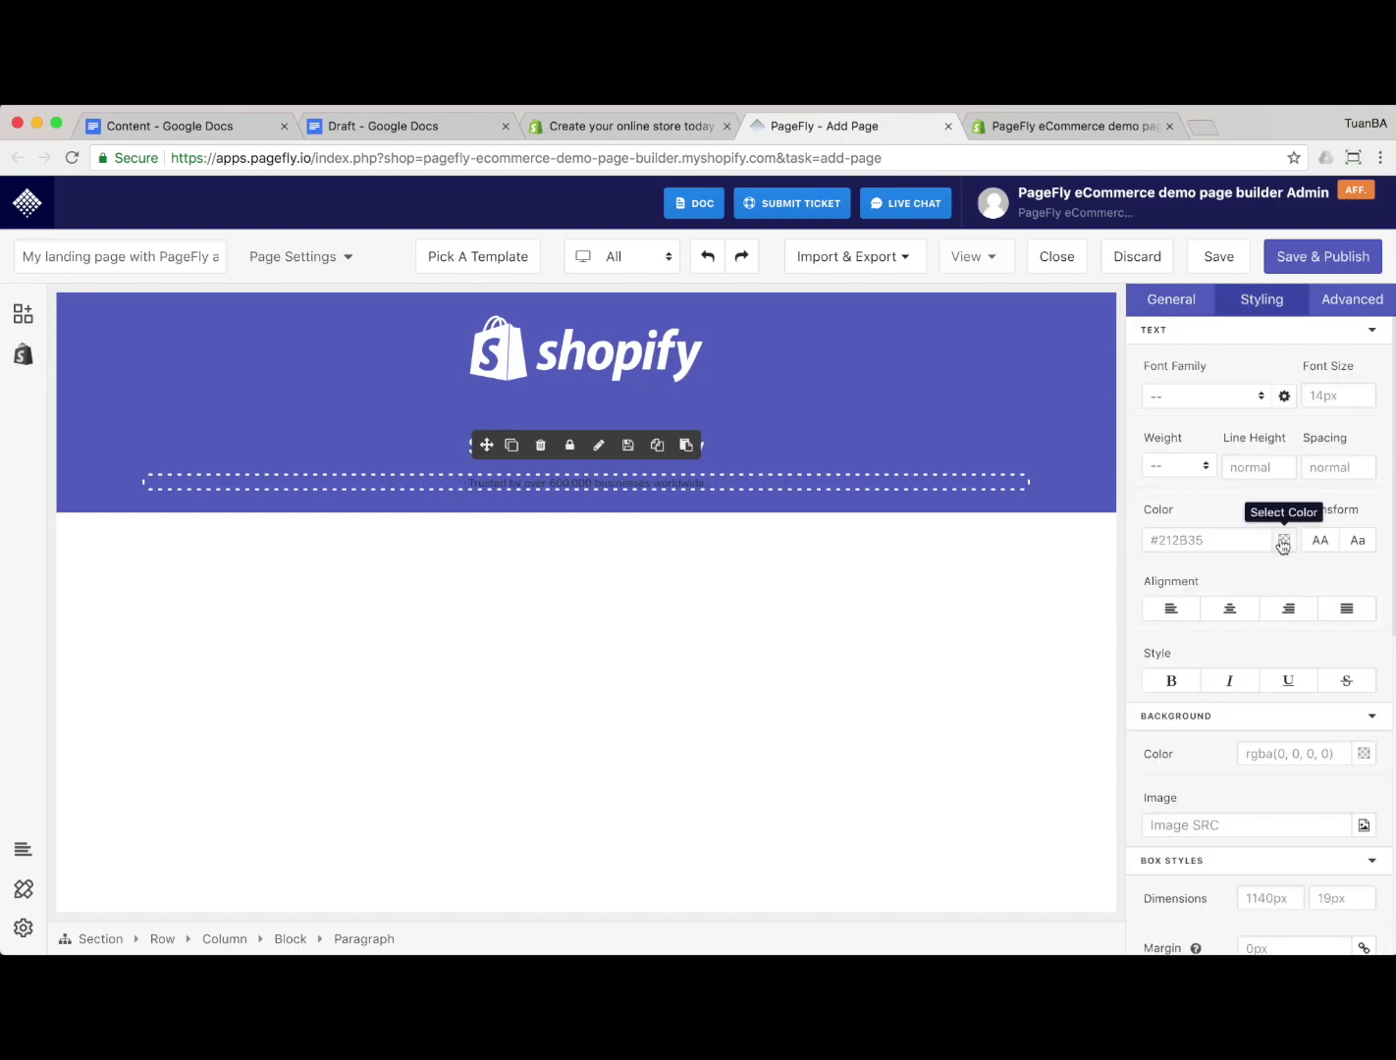
click(1283, 540)
click(1345, 501)
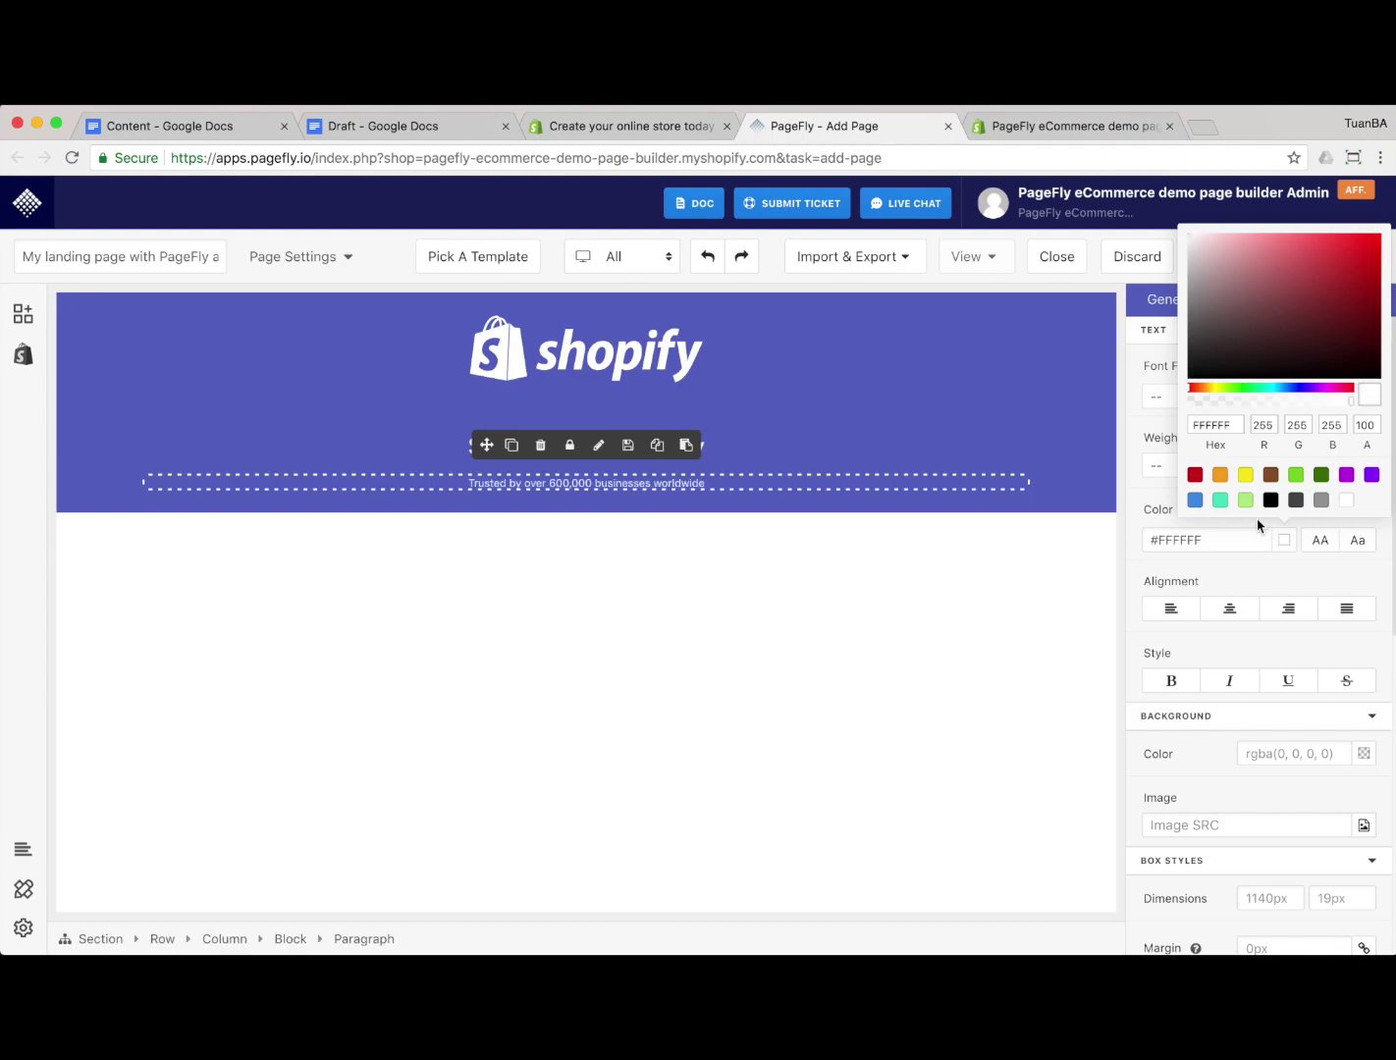
click(791, 423)
Check the tagline's font size in Shopify's DevTools and set the subtitle to 2.25em
key(ctrl+shift+Tab)
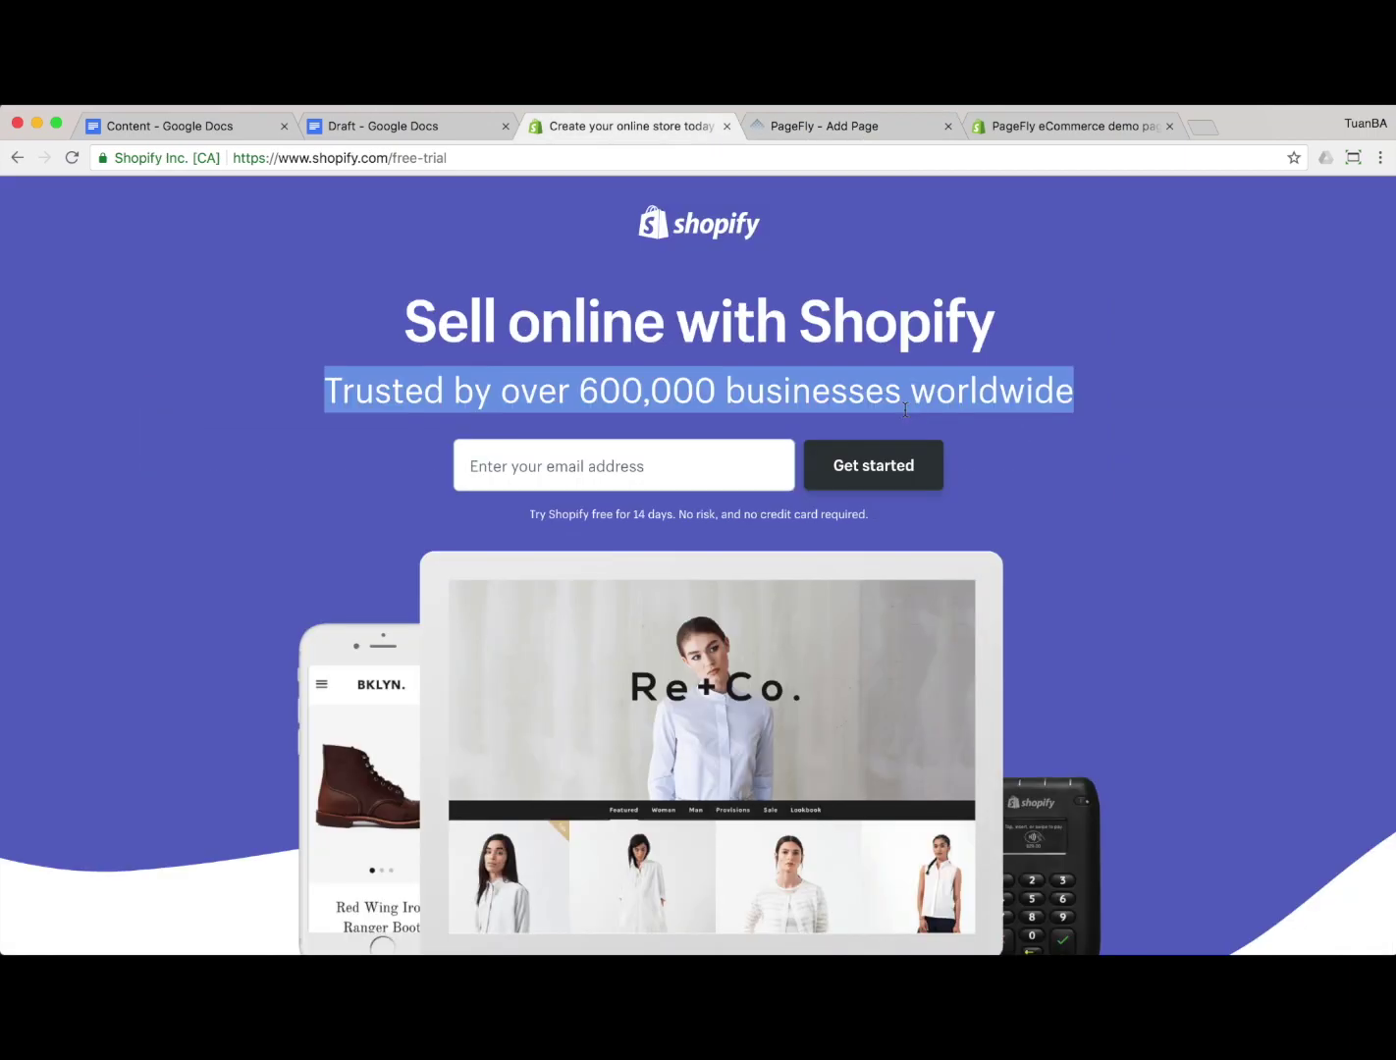
right_click(692, 390)
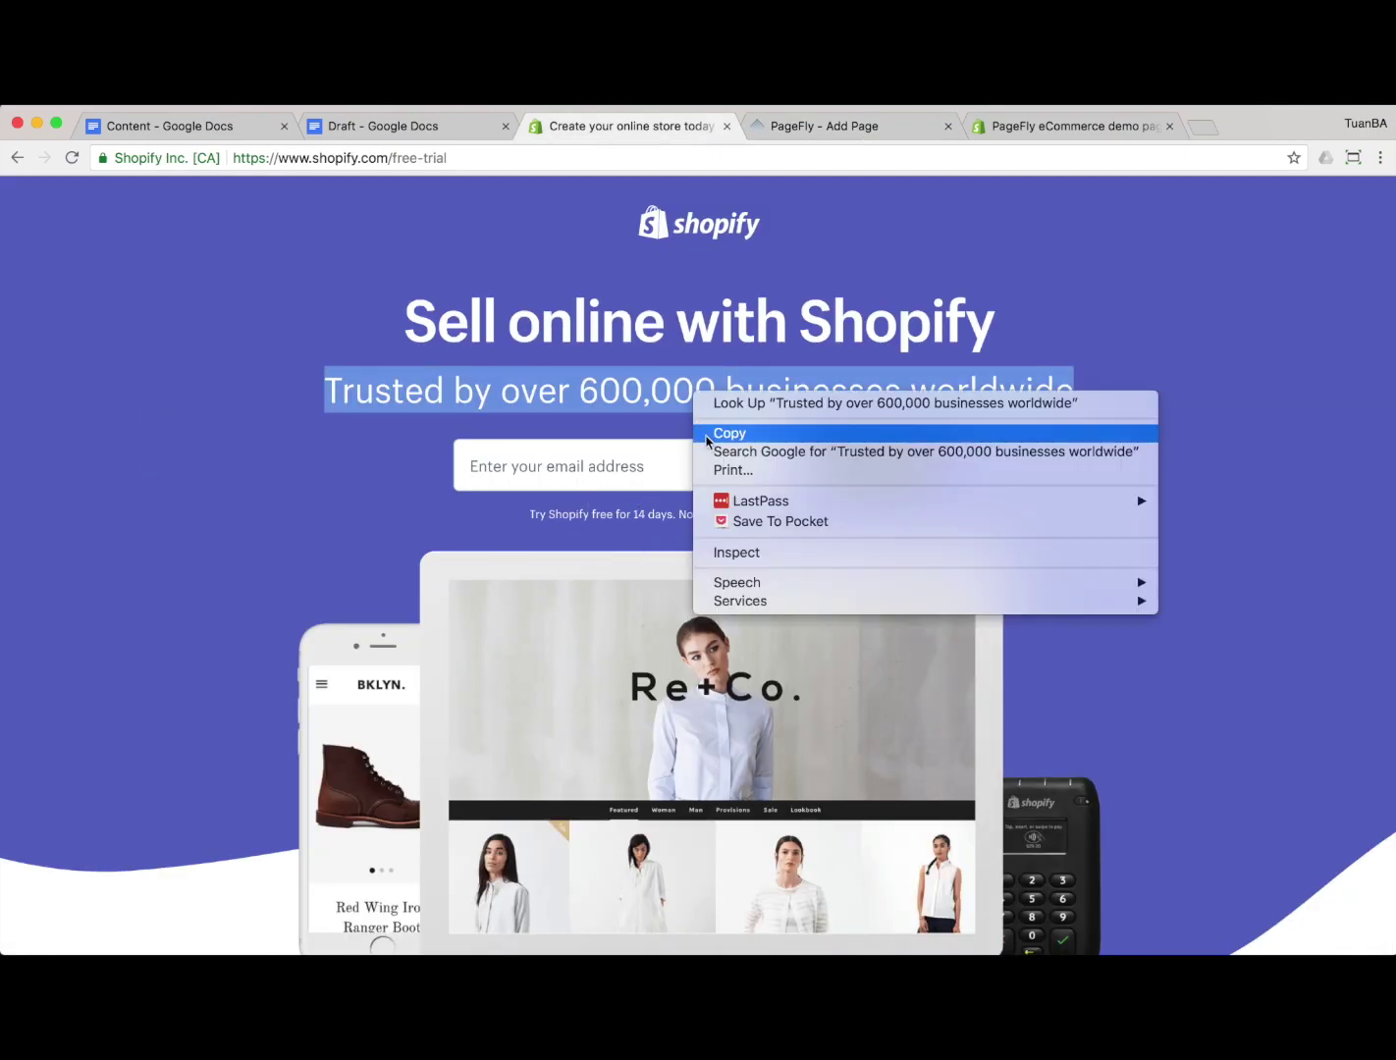
click(725, 556)
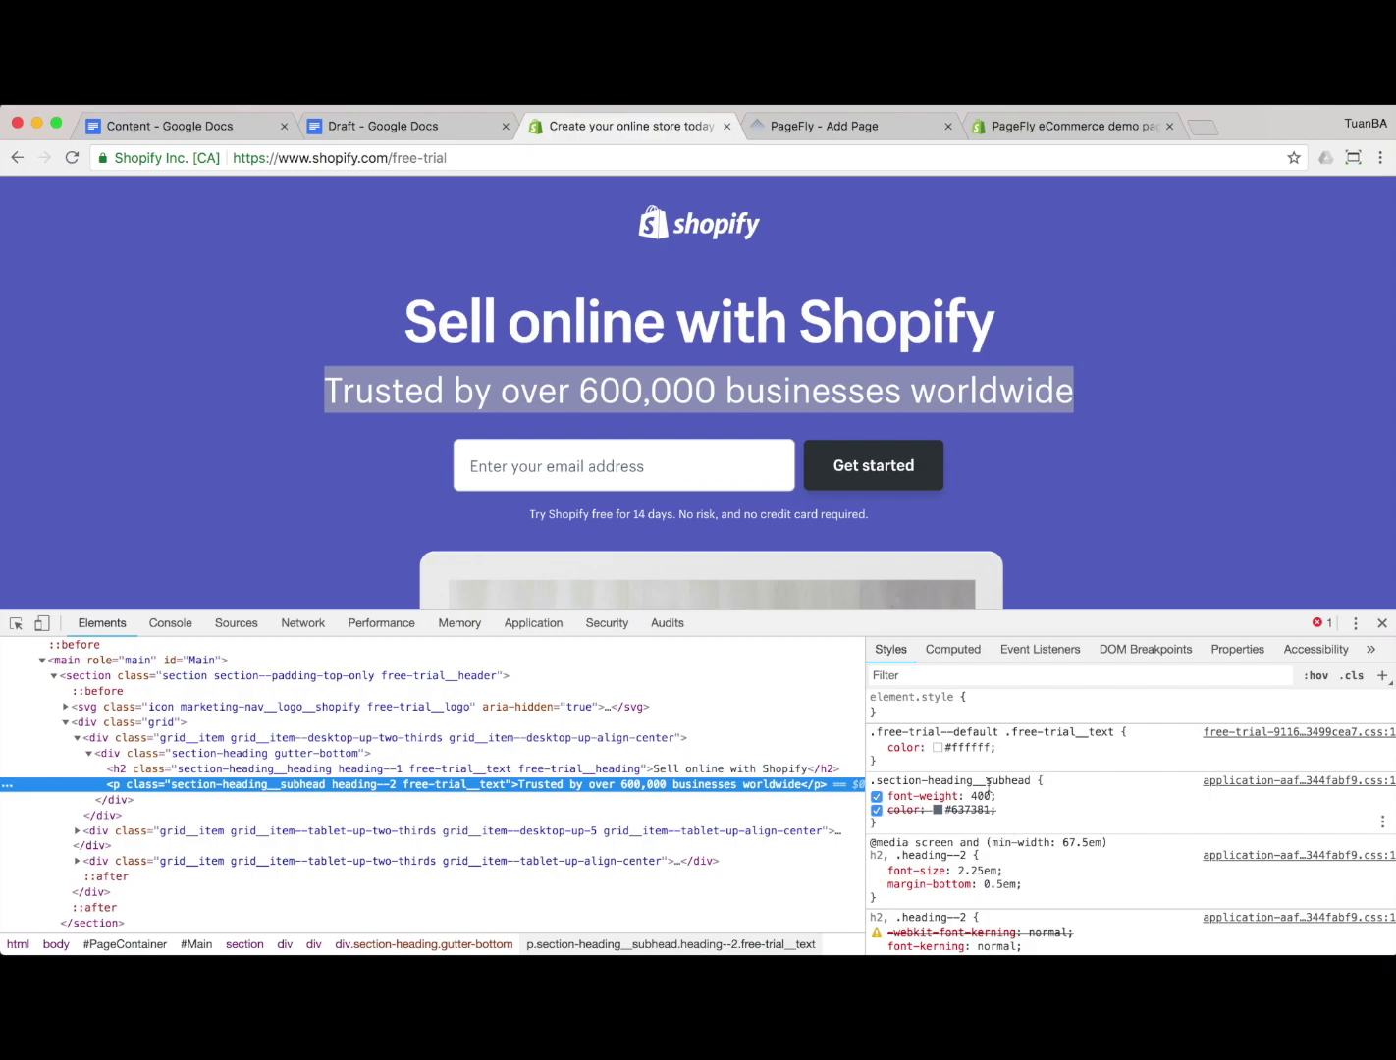
scroll(988, 782, down, 1)
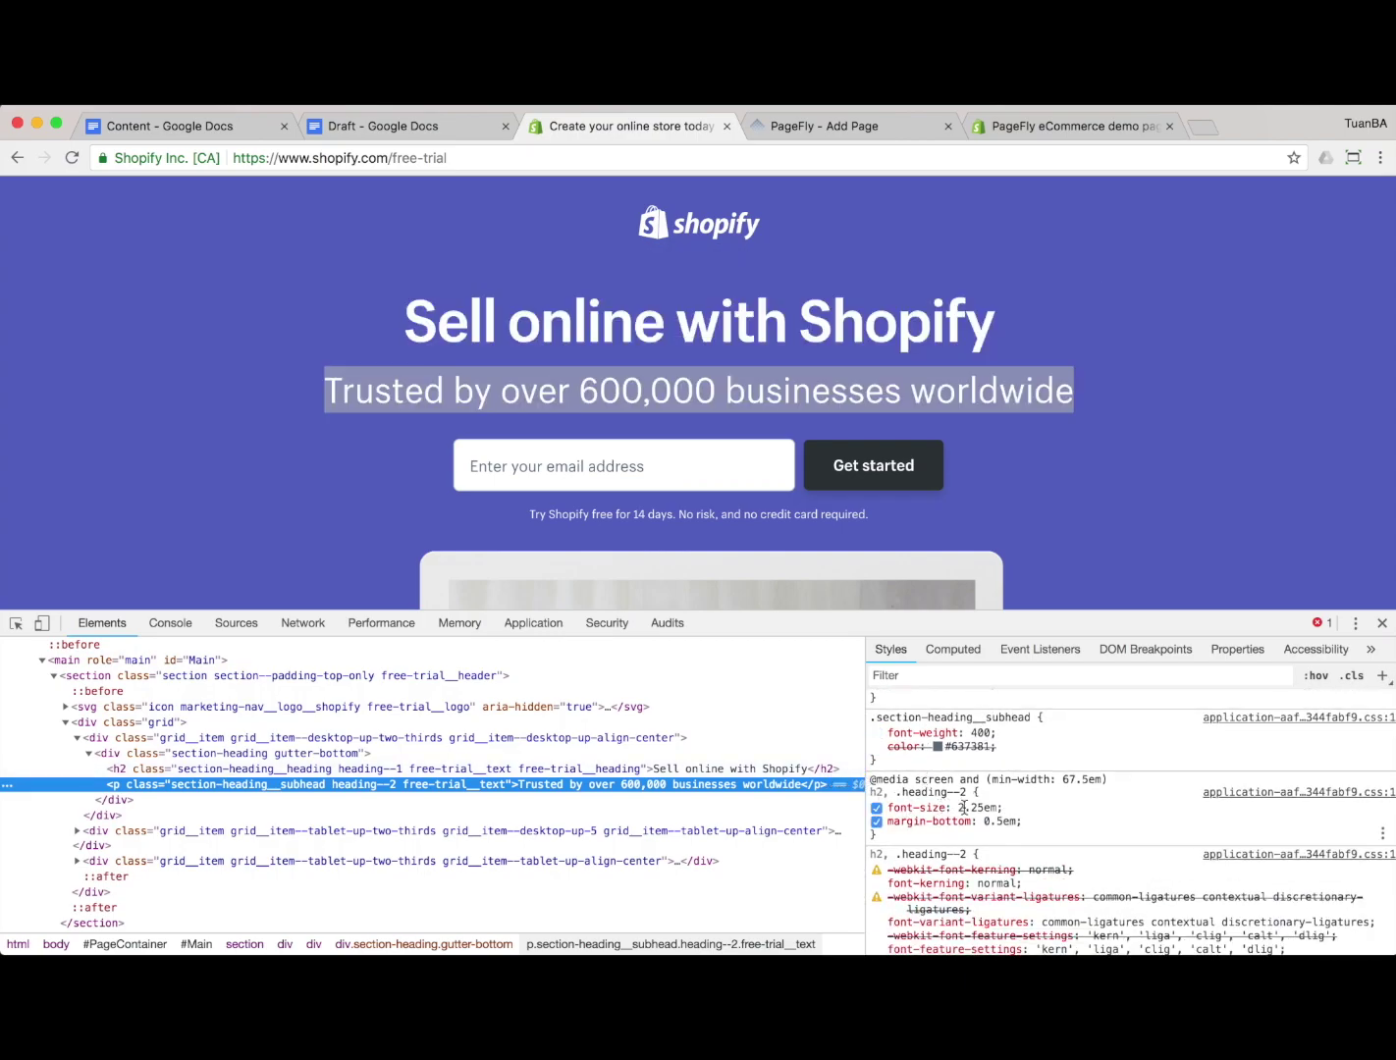
key(ctrl+Tab)
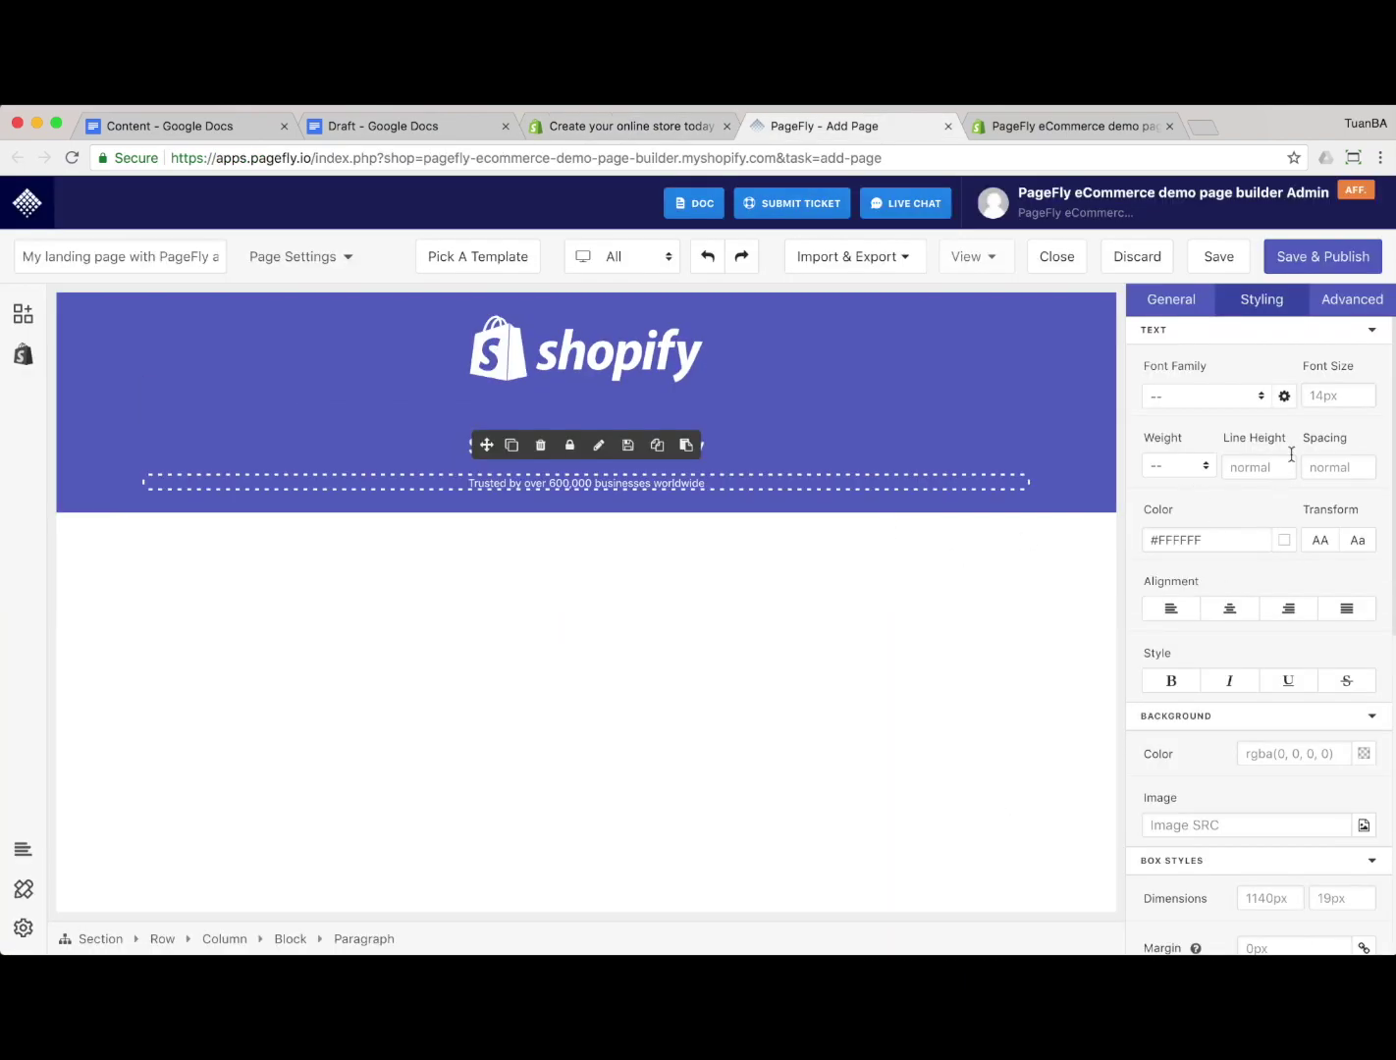
click(1350, 394)
text(2.2)
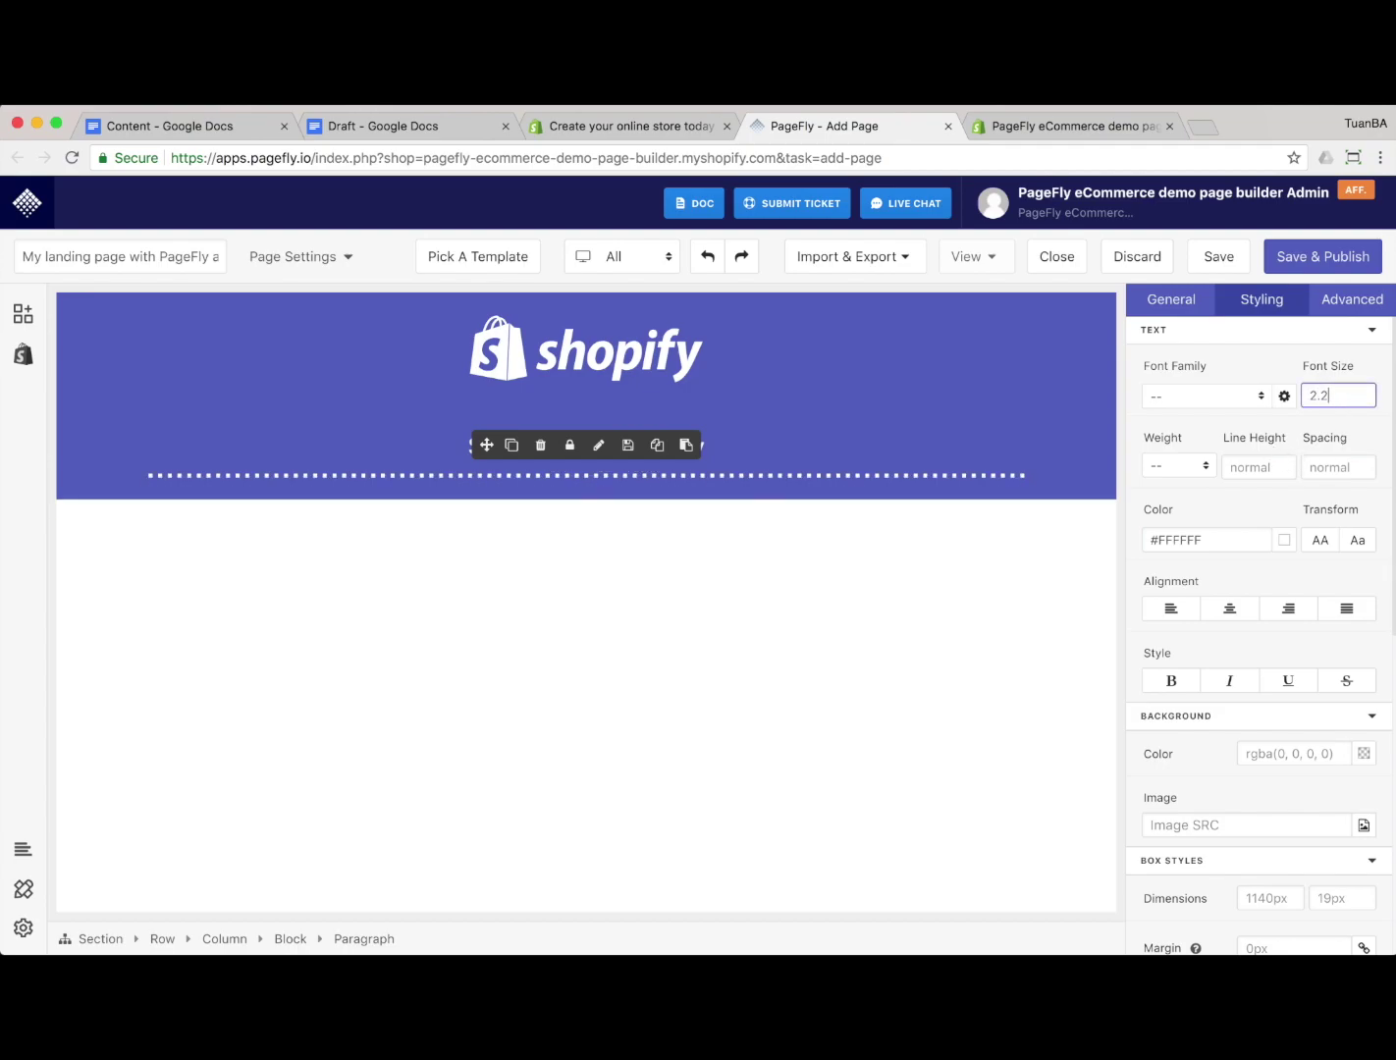
text(5em)
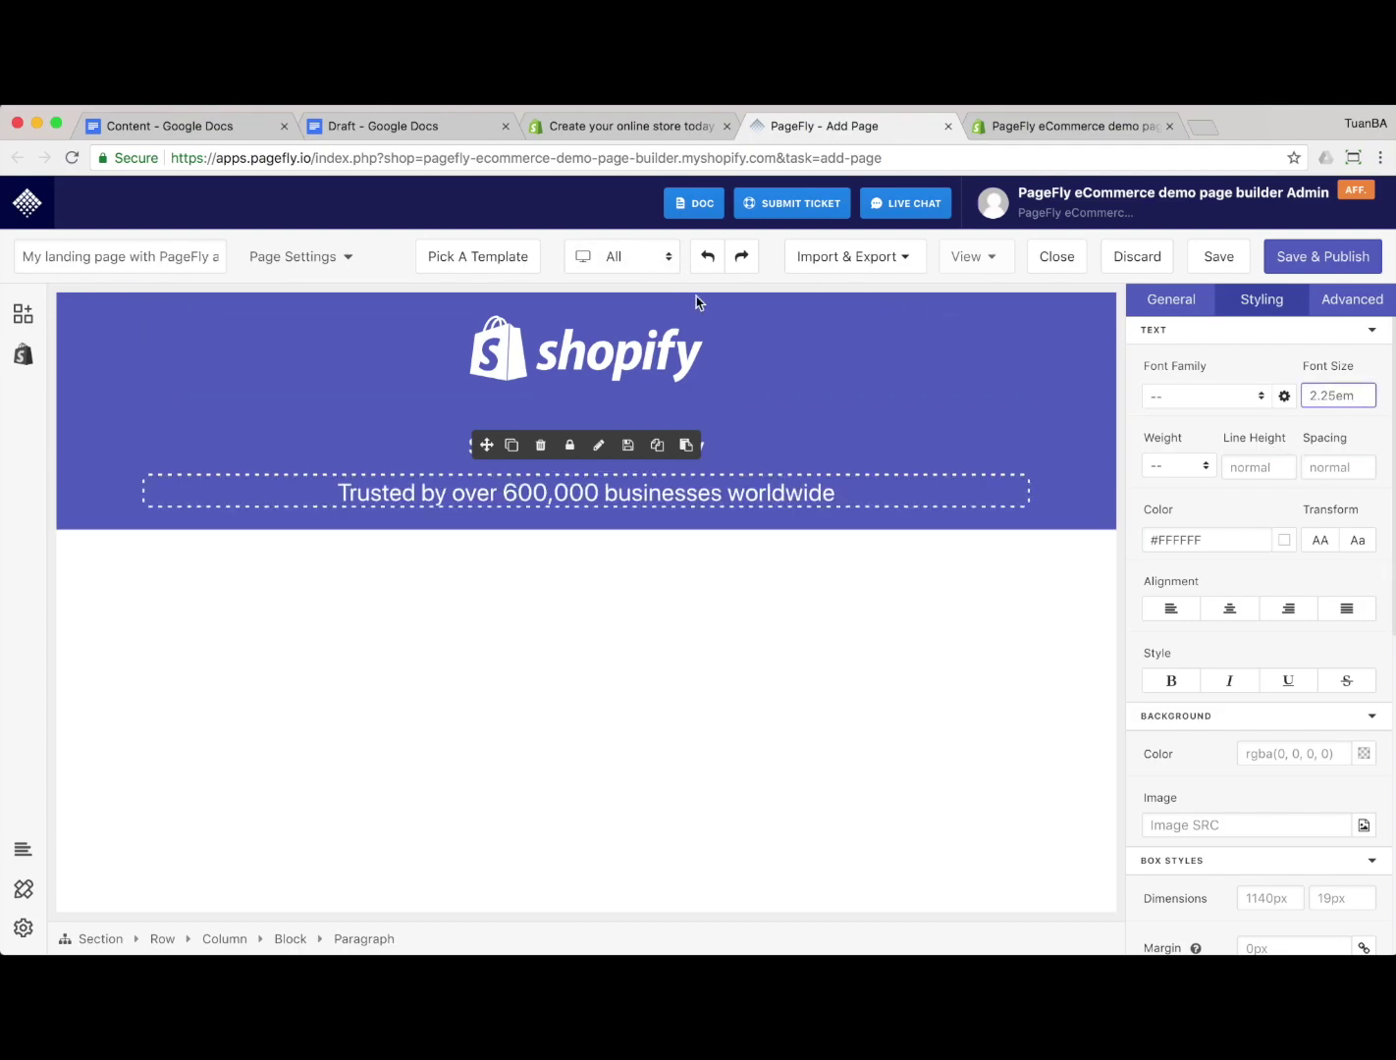
click(713, 443)
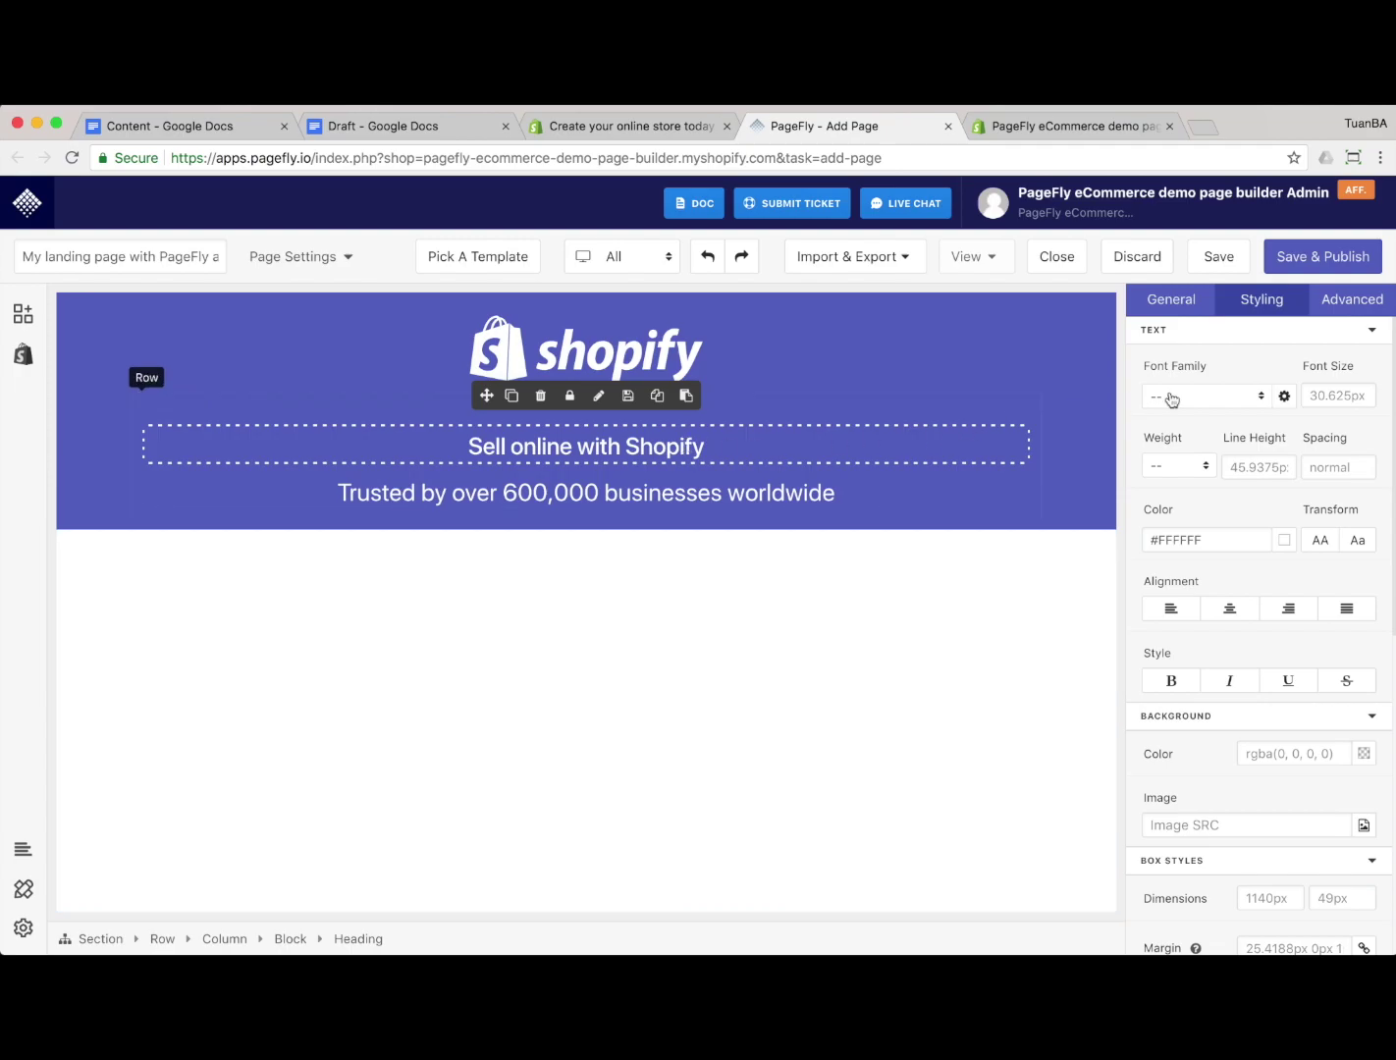
Set the headline font size to 3.75em, comparing against Shopify's DevTools styles
click(1320, 396)
text(3)
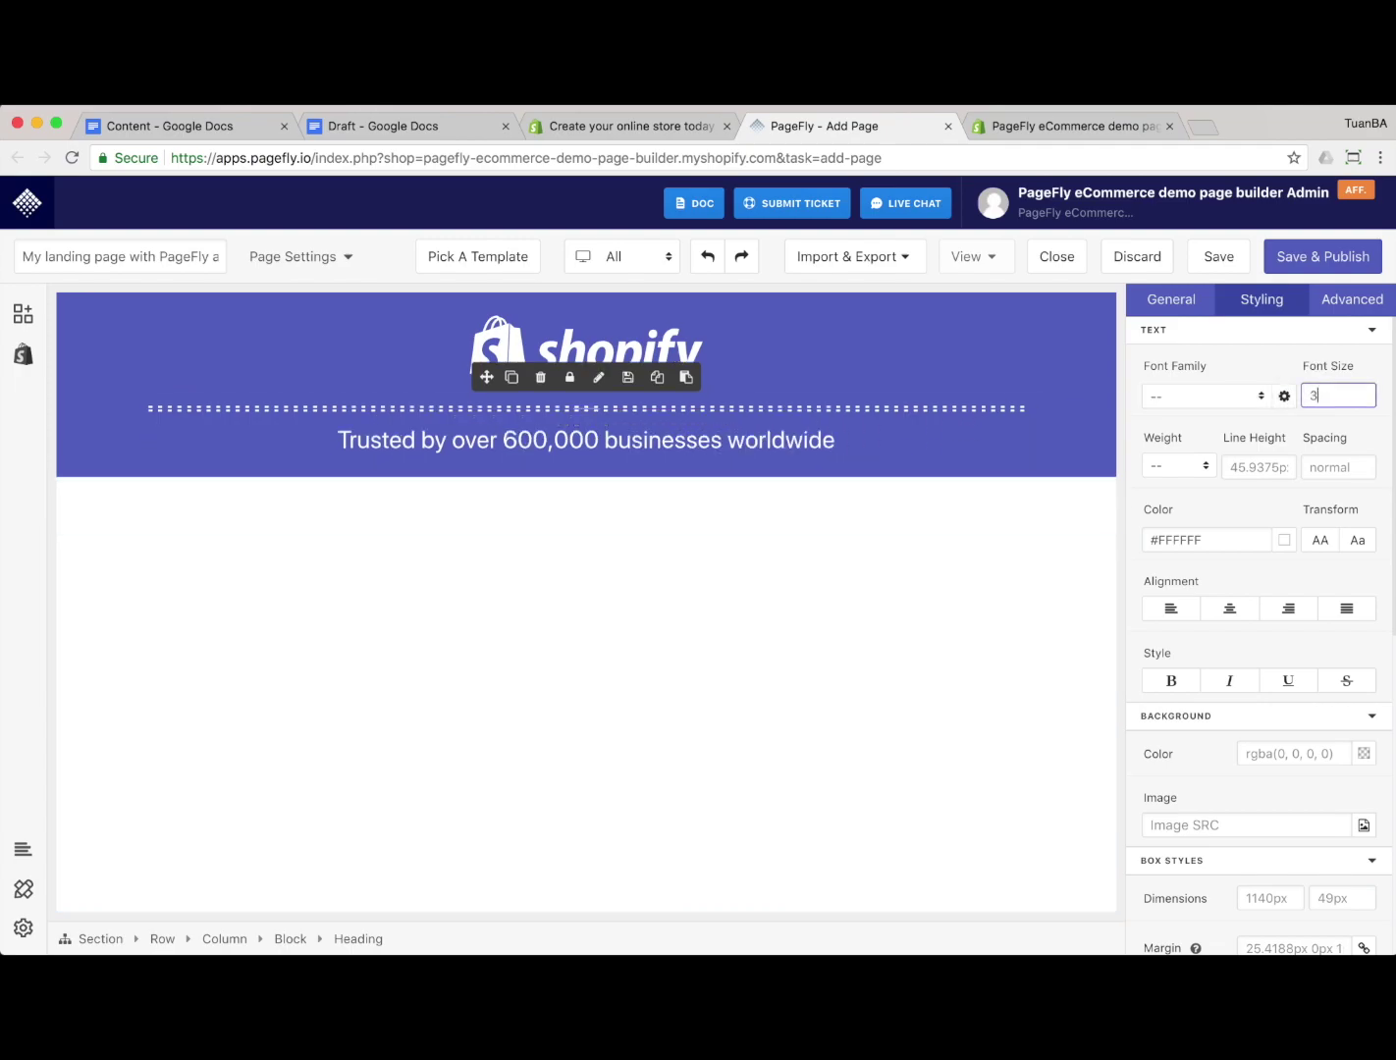
text(.75em)
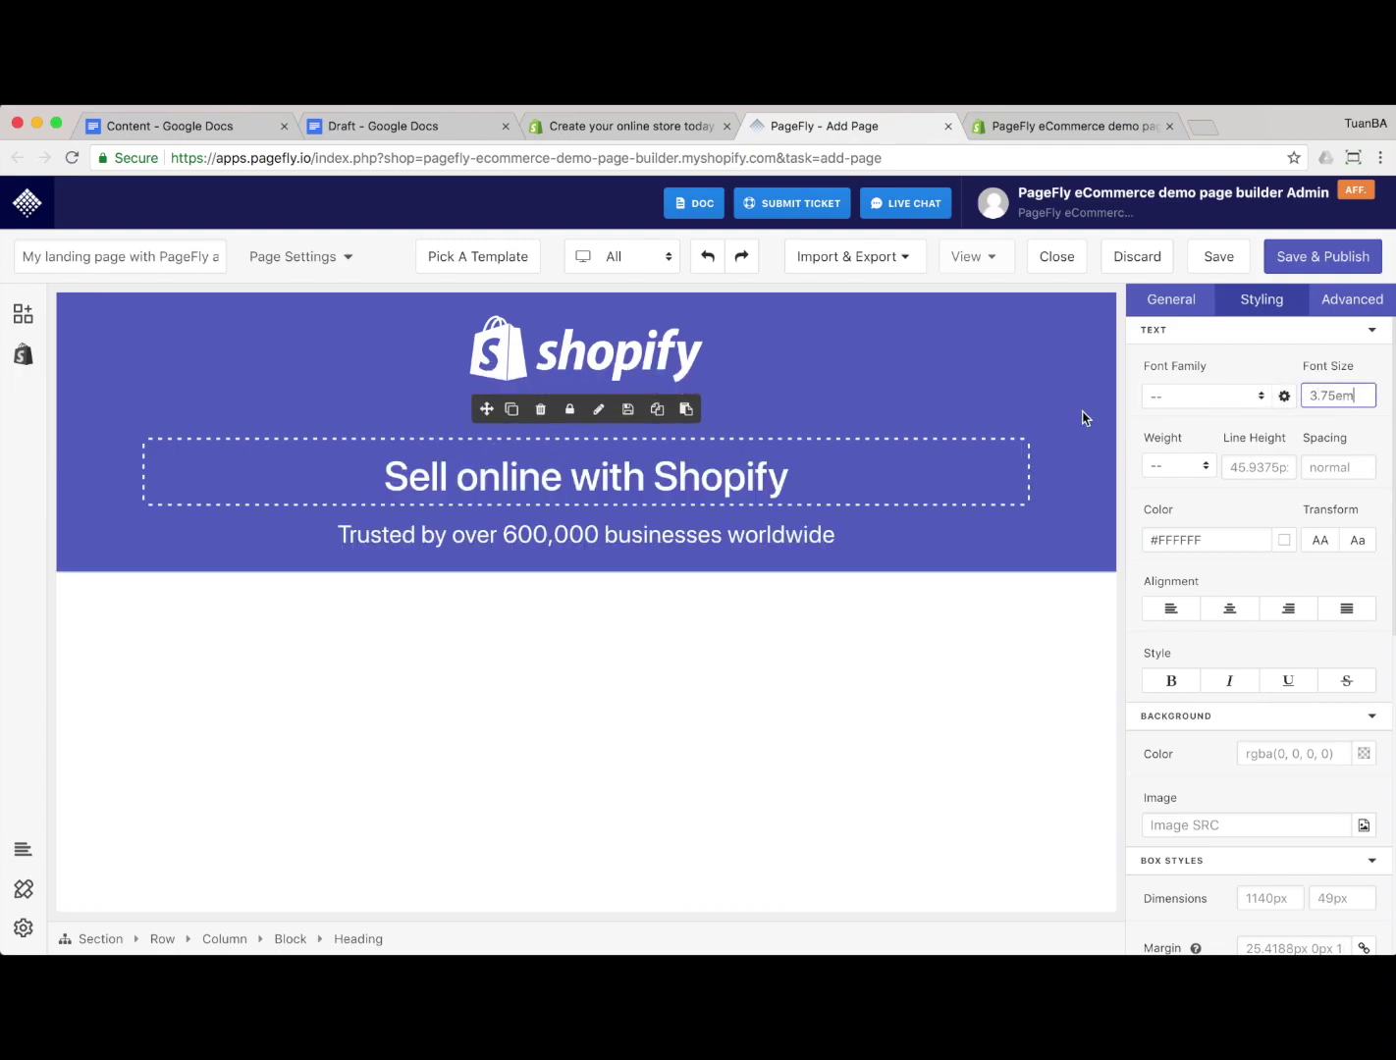
key(ctrl+shift+Tab)
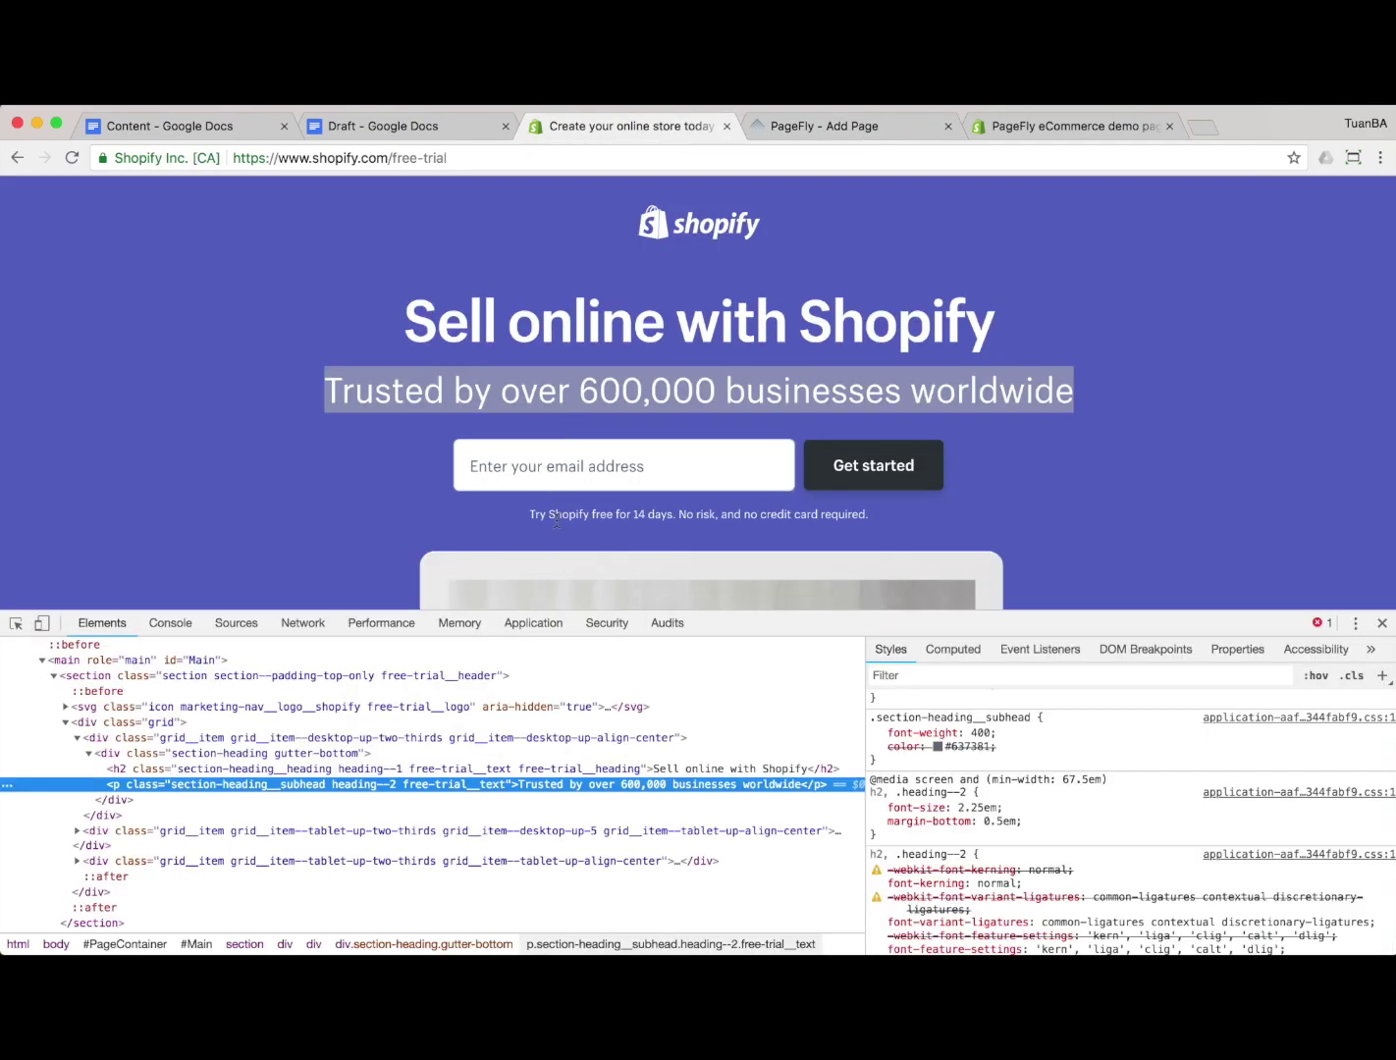
scroll(490, 476, down, 2)
key(ctrl+Tab)
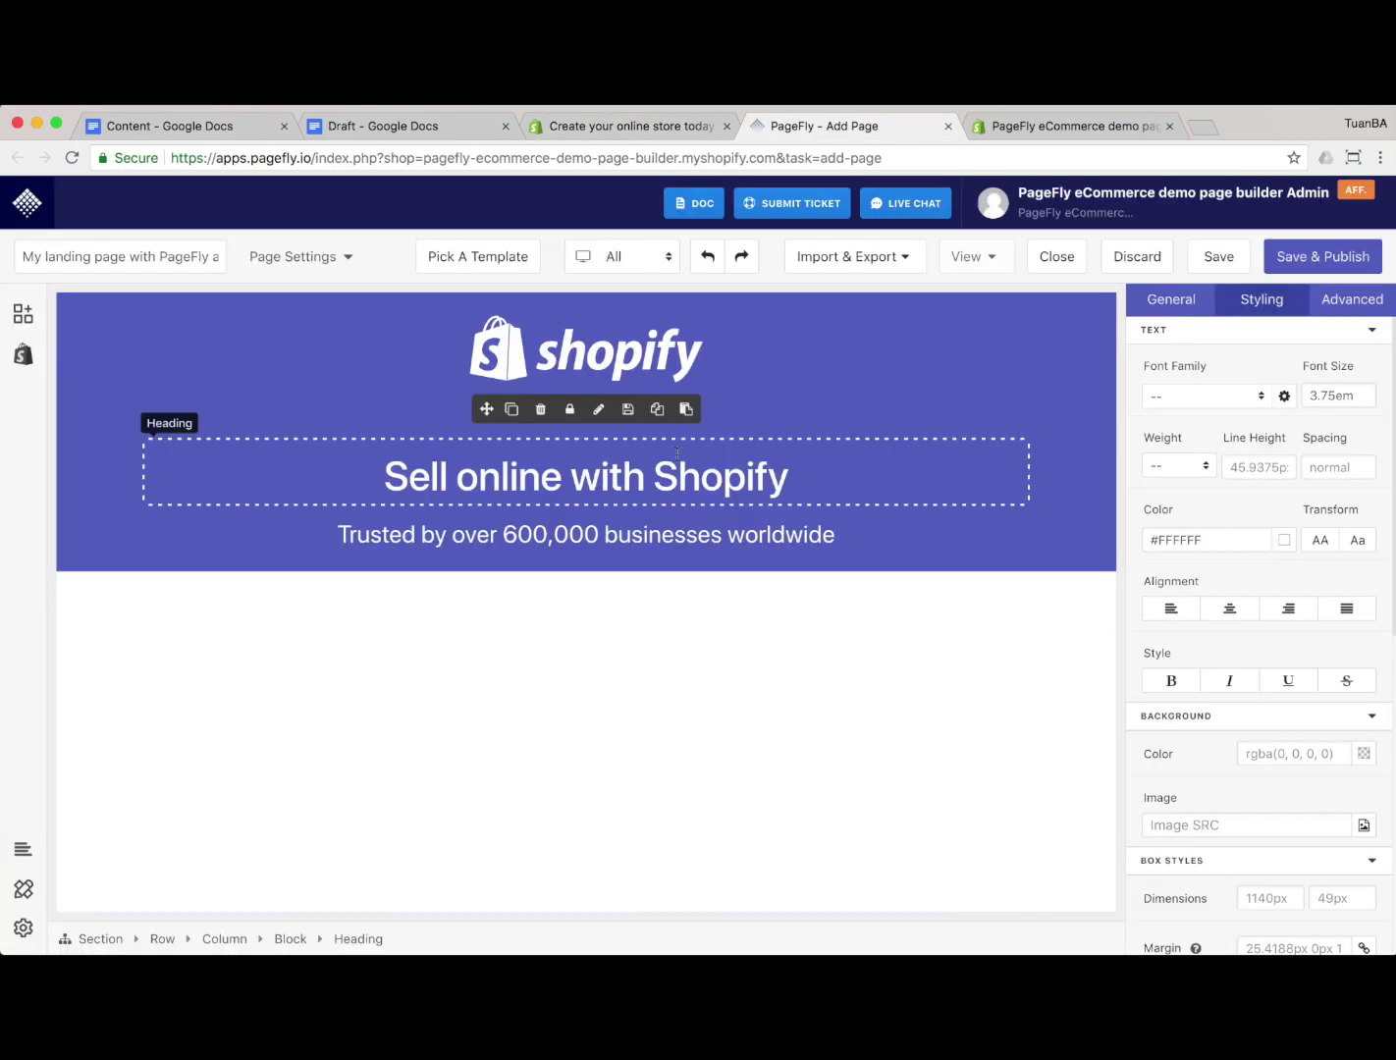
Drop a MailChimp email signup form below the subtitle
click(25, 327)
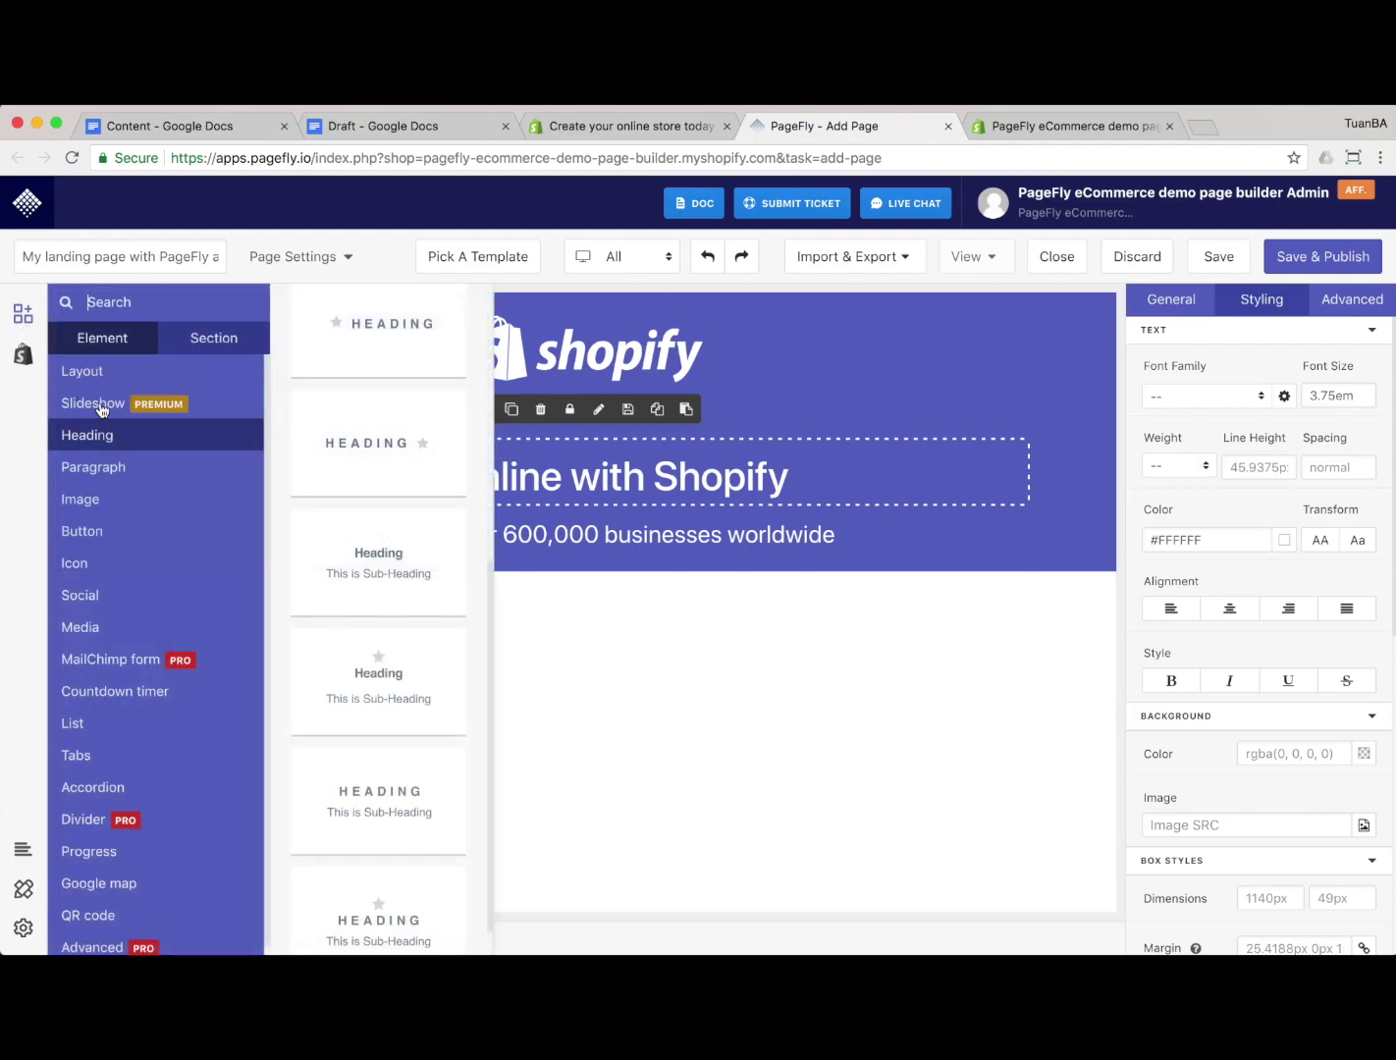
click(236, 676)
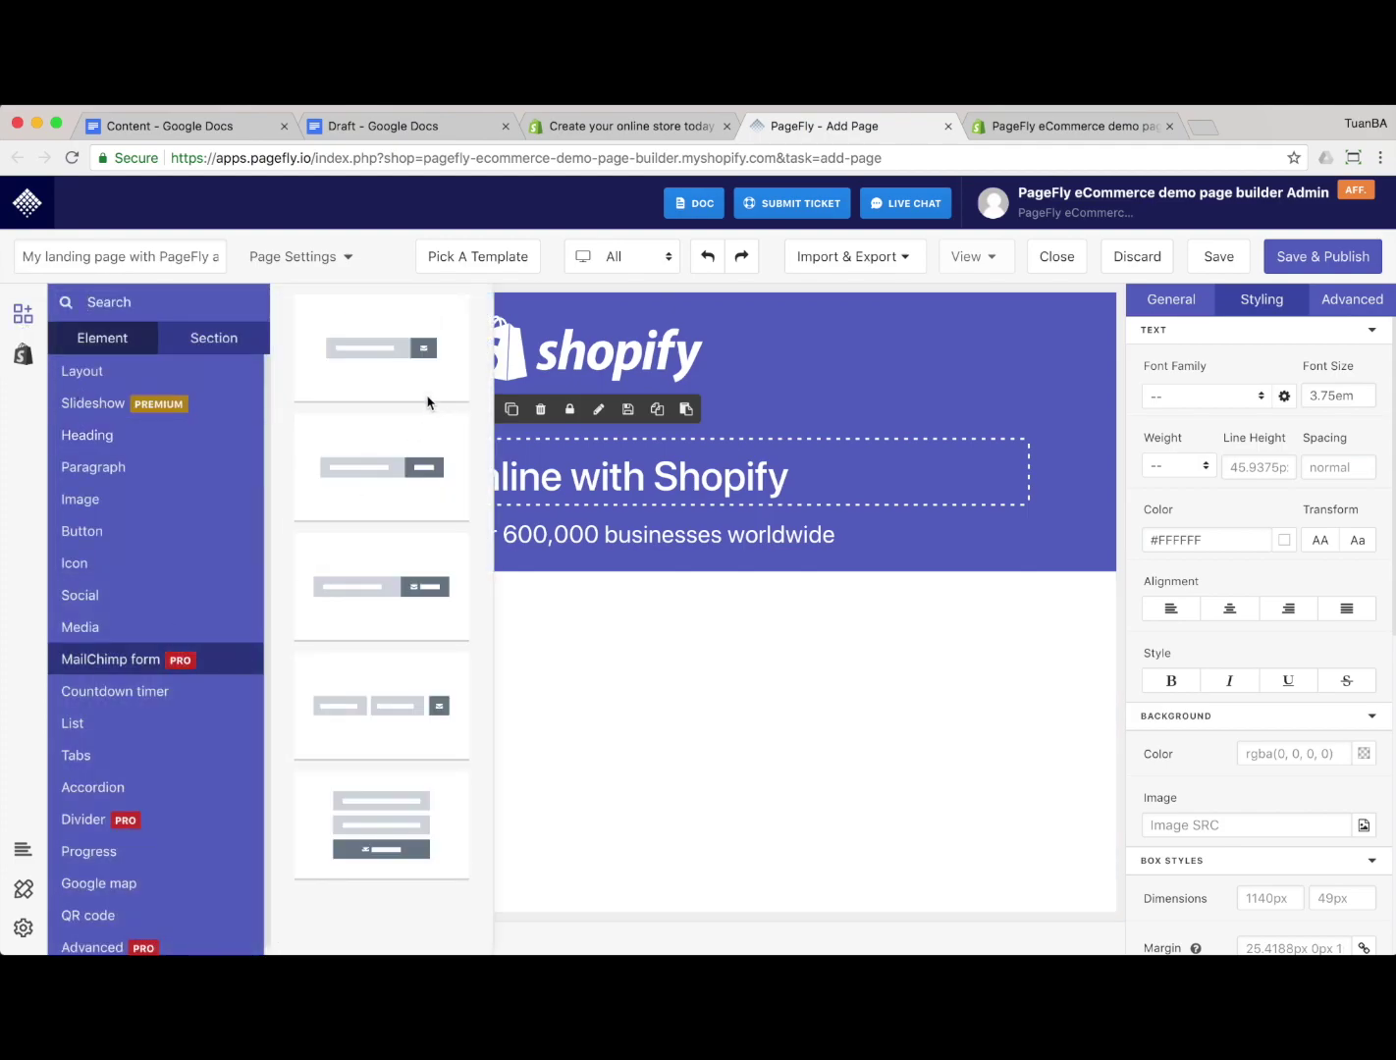
drag(423, 354, 507, 579)
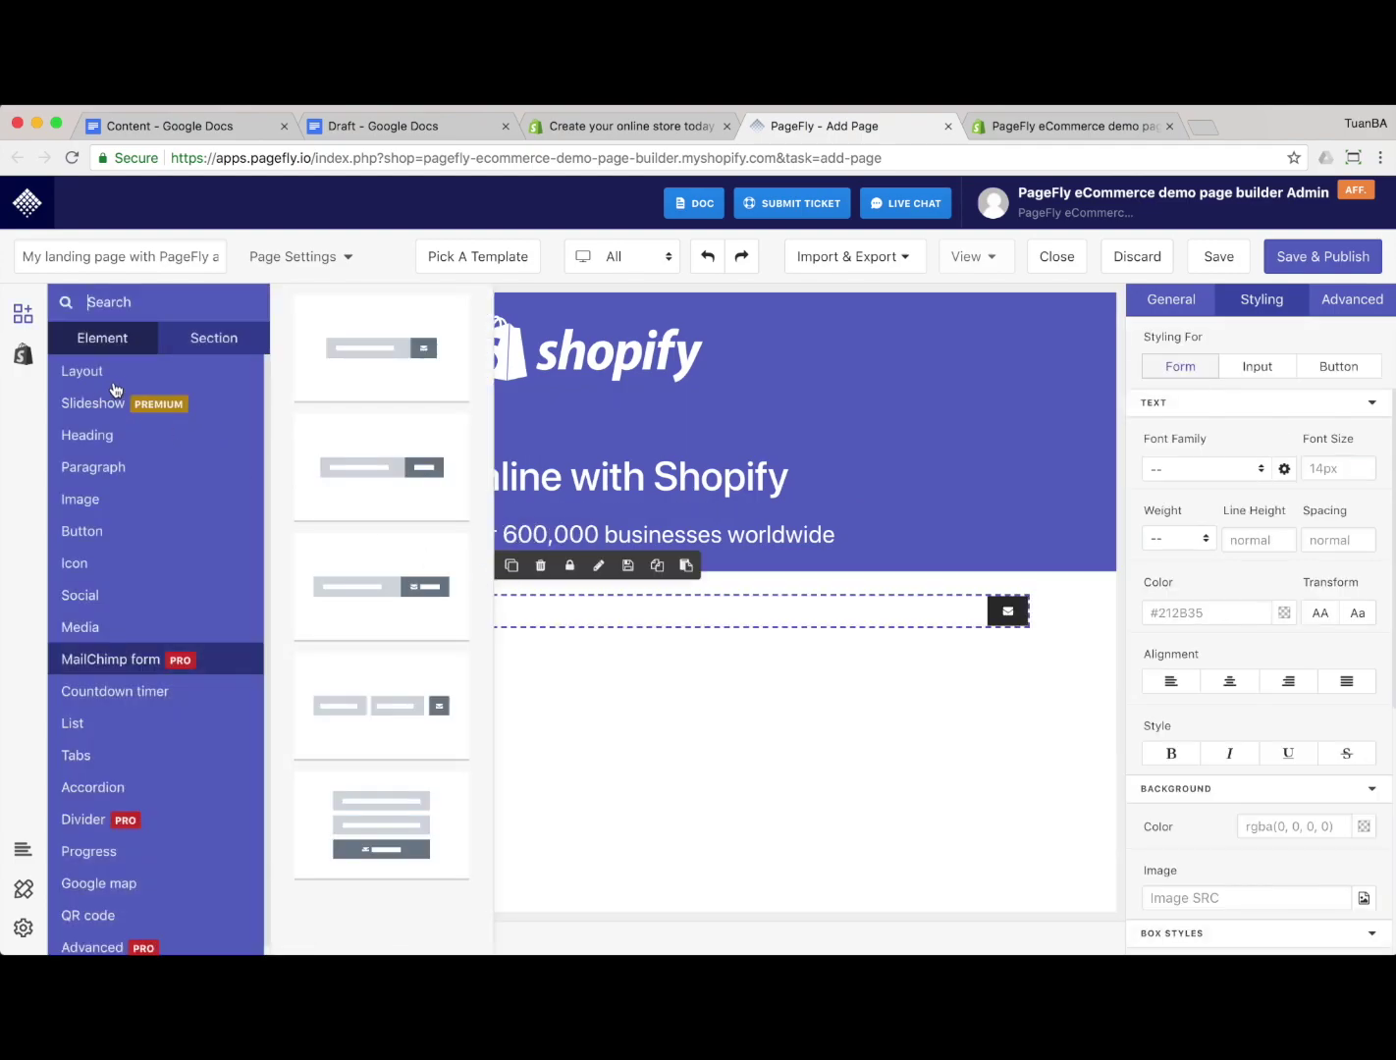
Add a 3-column row and move the signup form into its middle column
click(189, 369)
drag(403, 719, 775, 560)
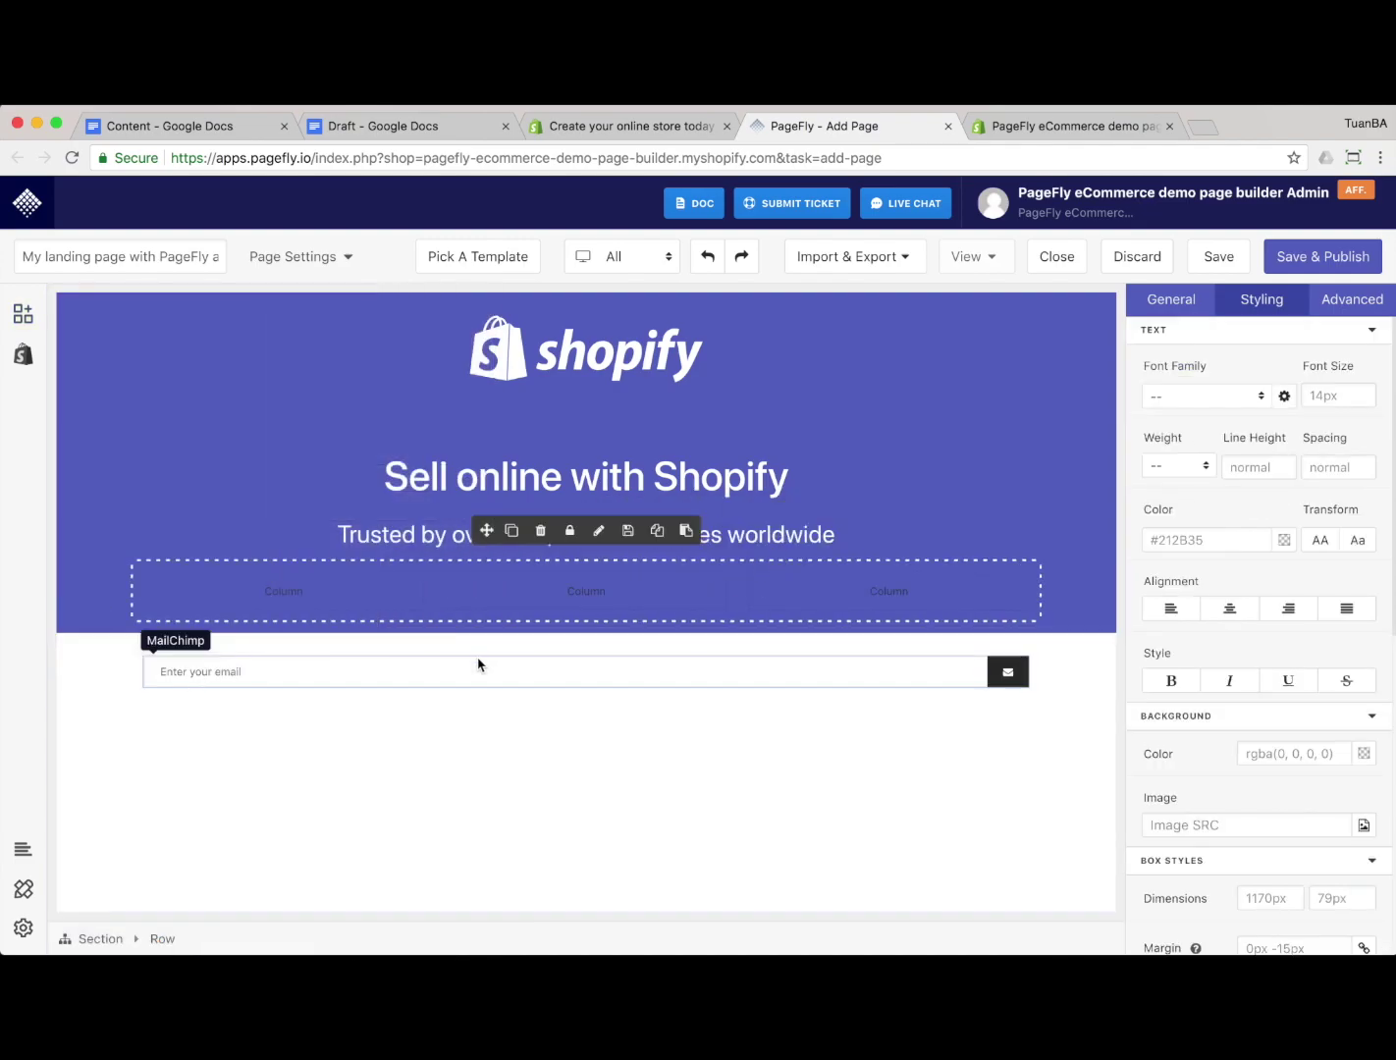
click(357, 673)
drag(487, 626, 571, 592)
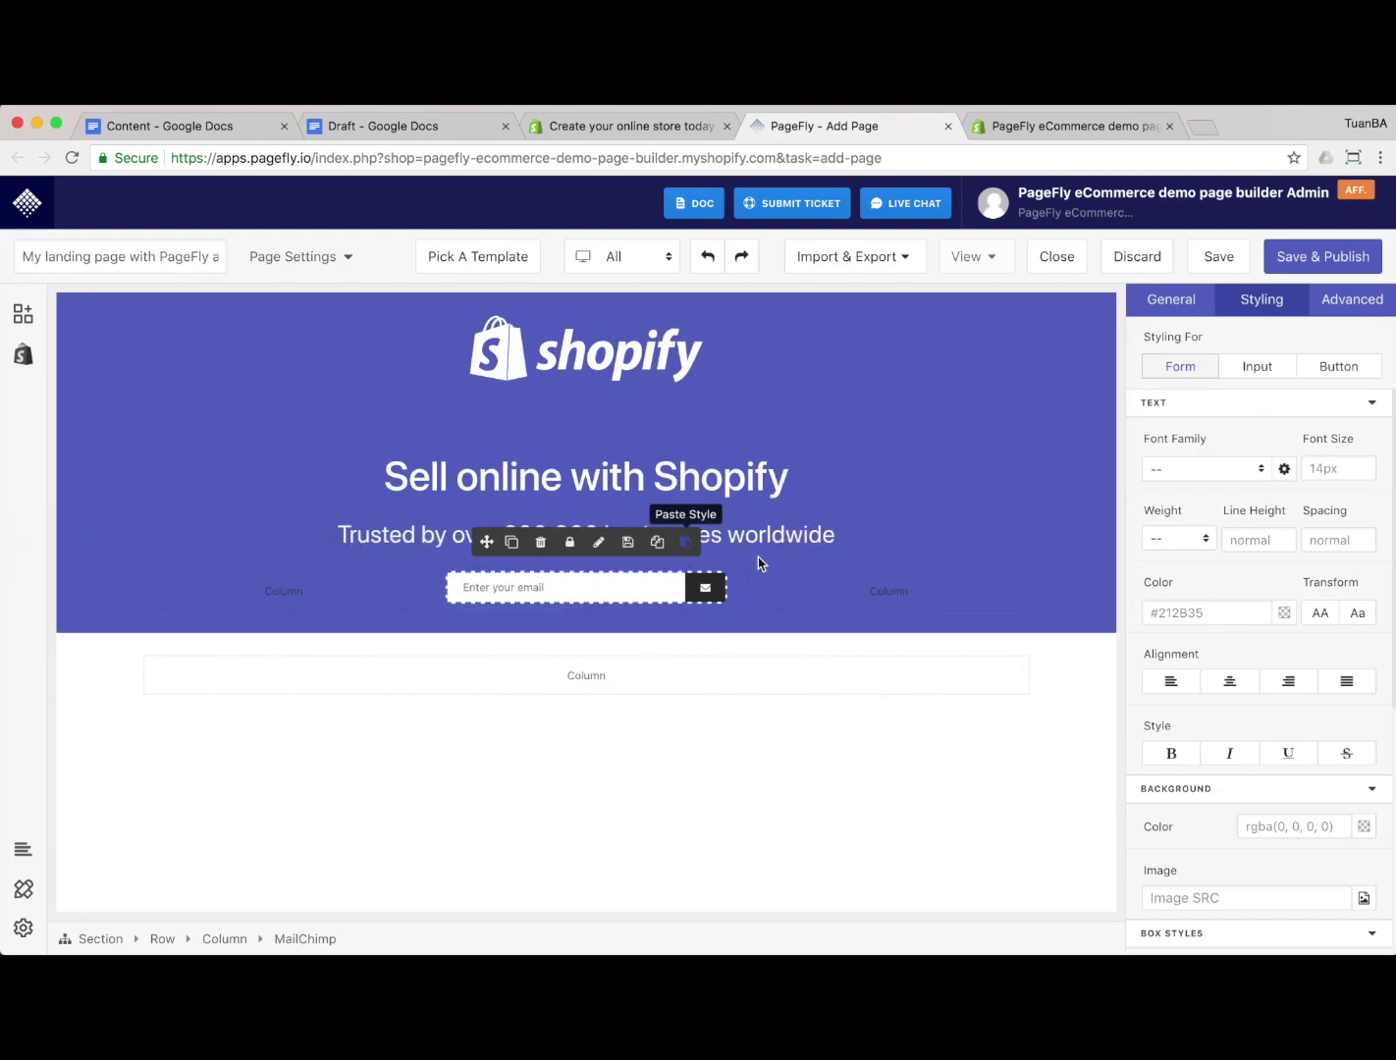
Change the form button text to 'Get started' and remove its envelope icon
click(1176, 298)
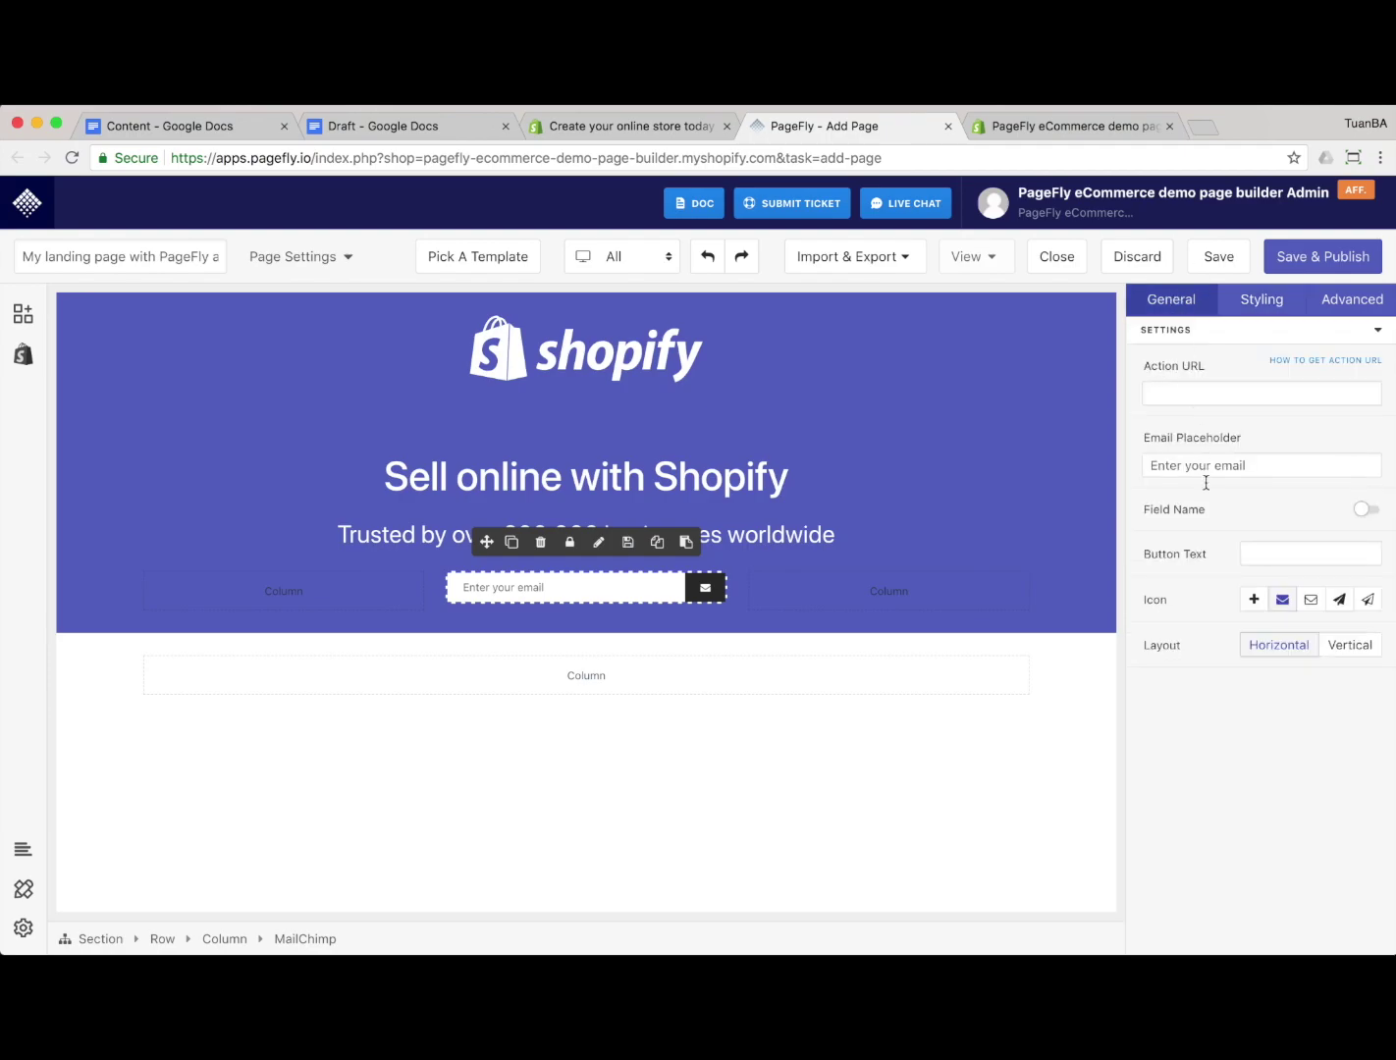
click(1289, 466)
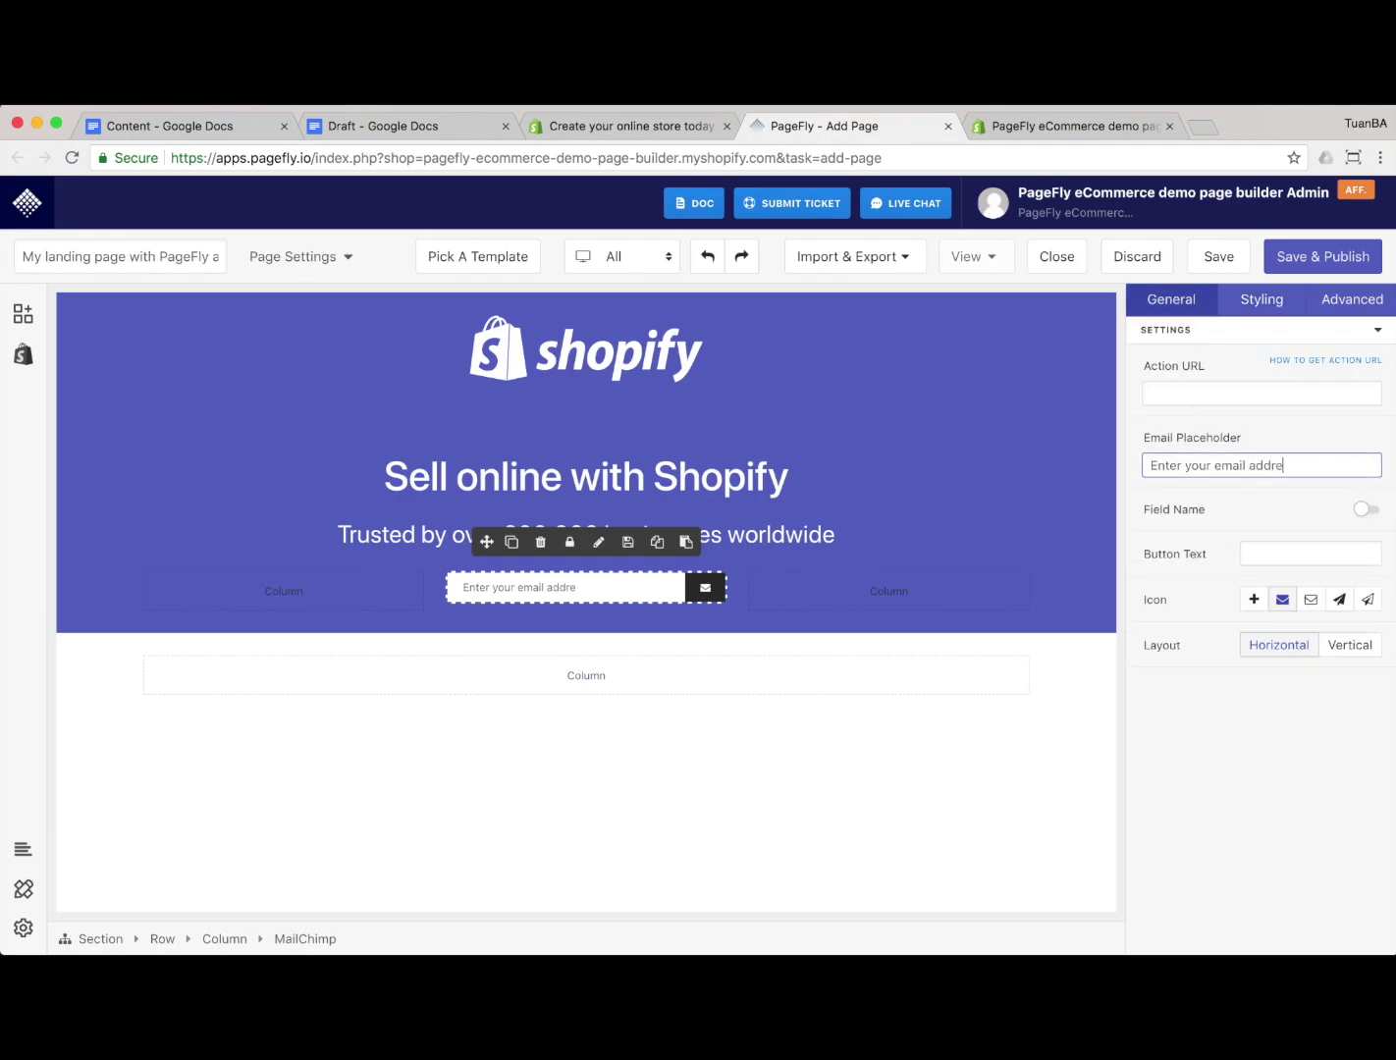
click(1290, 559)
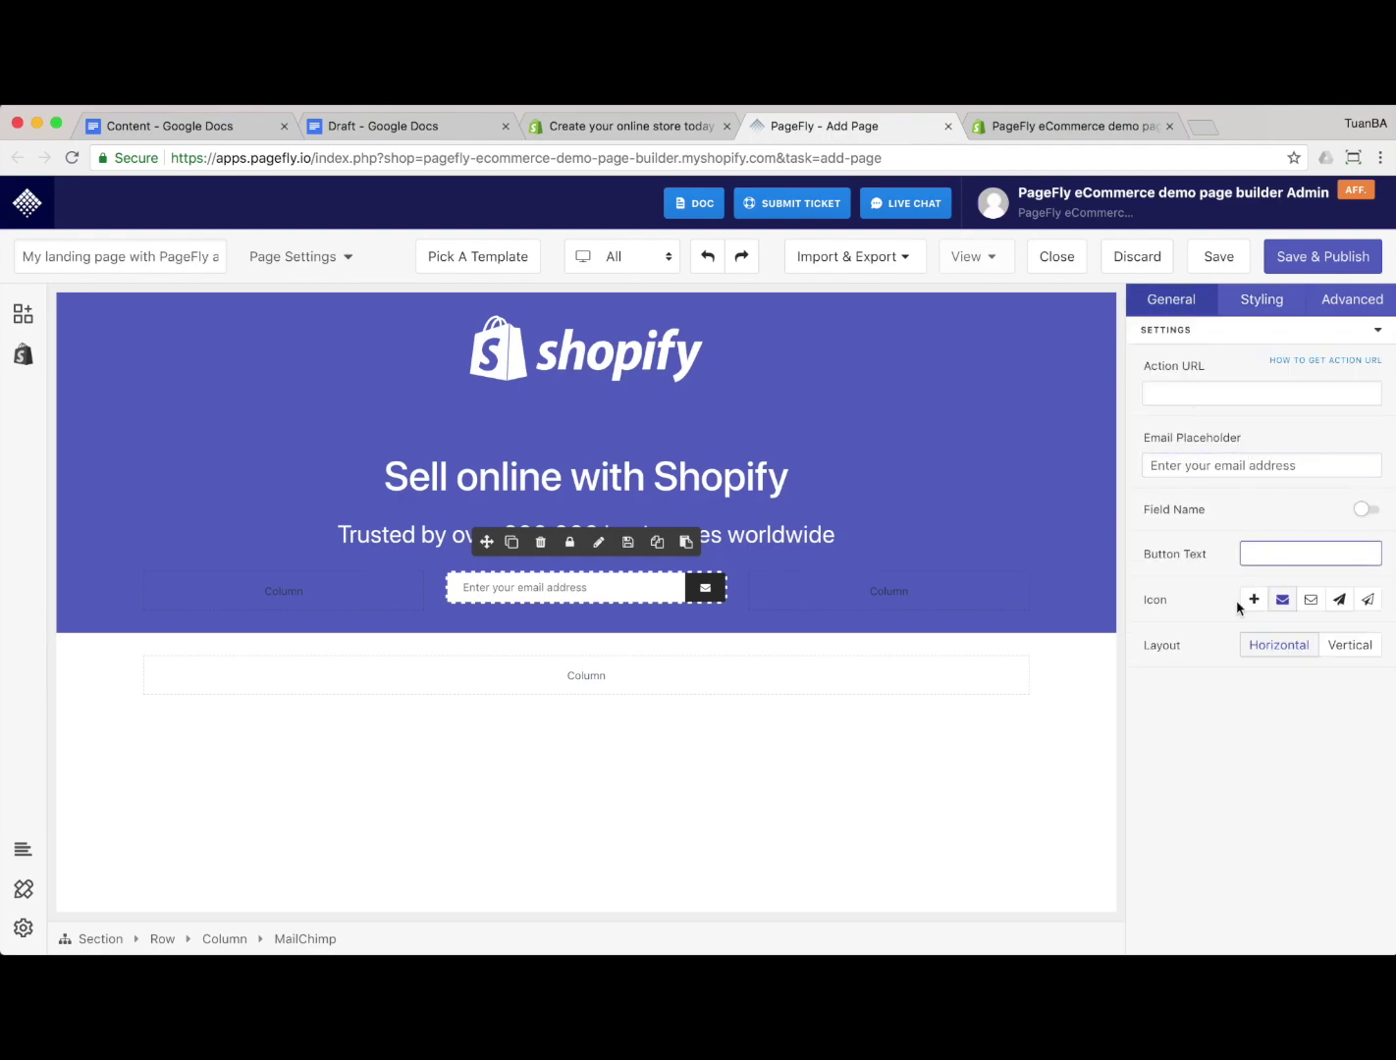
key(ctrl+shift+Tab)
key(ctrl+Tab)
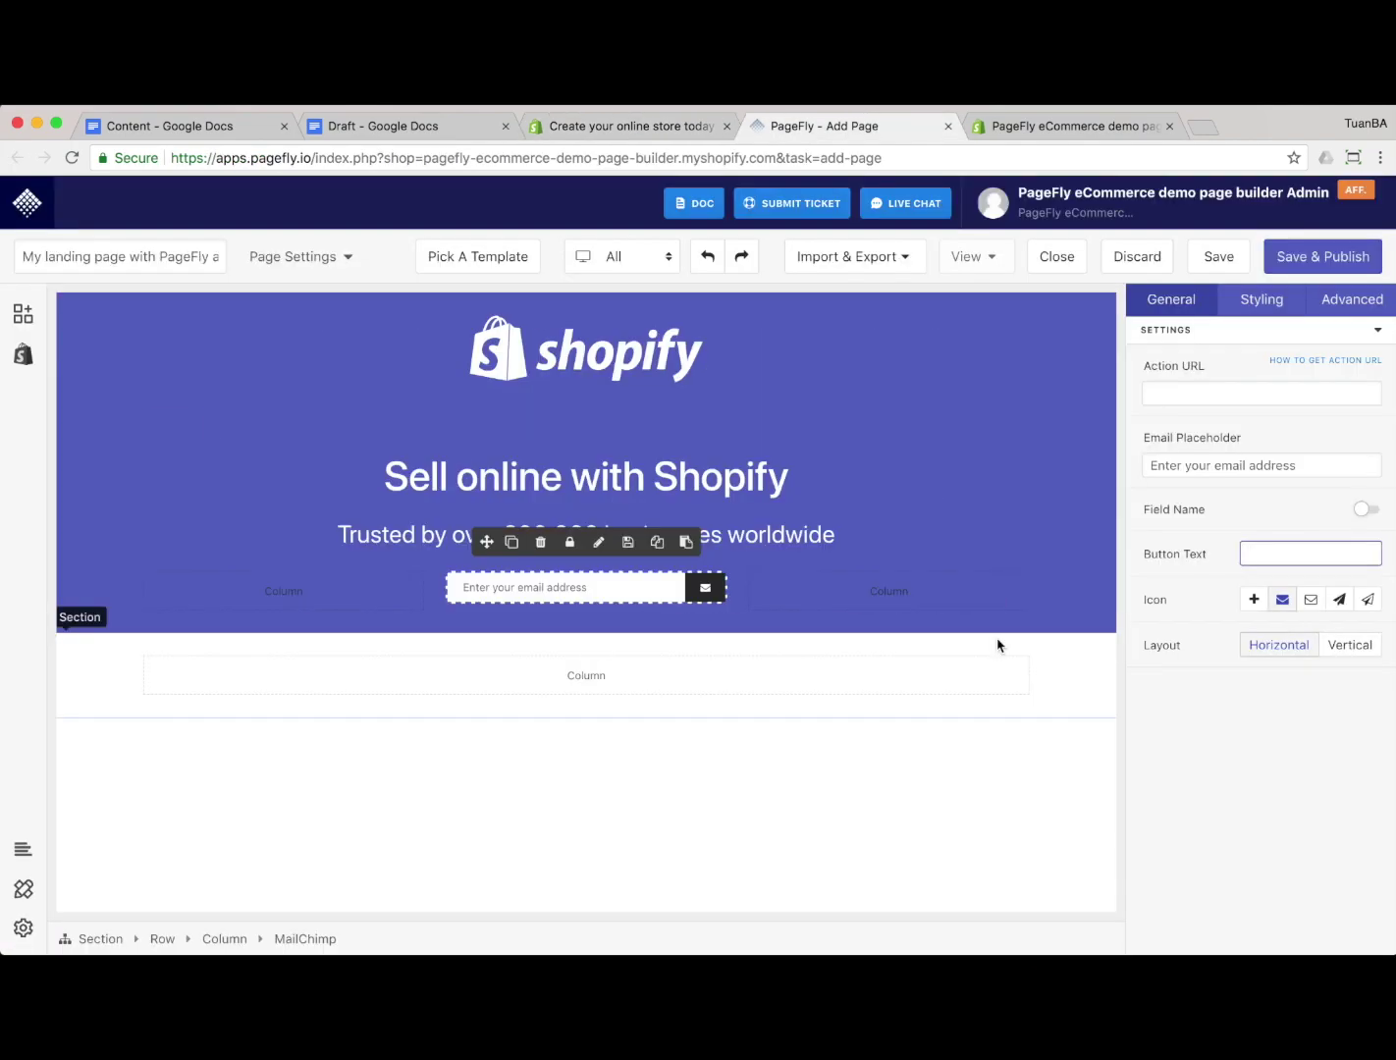
text(Get started)
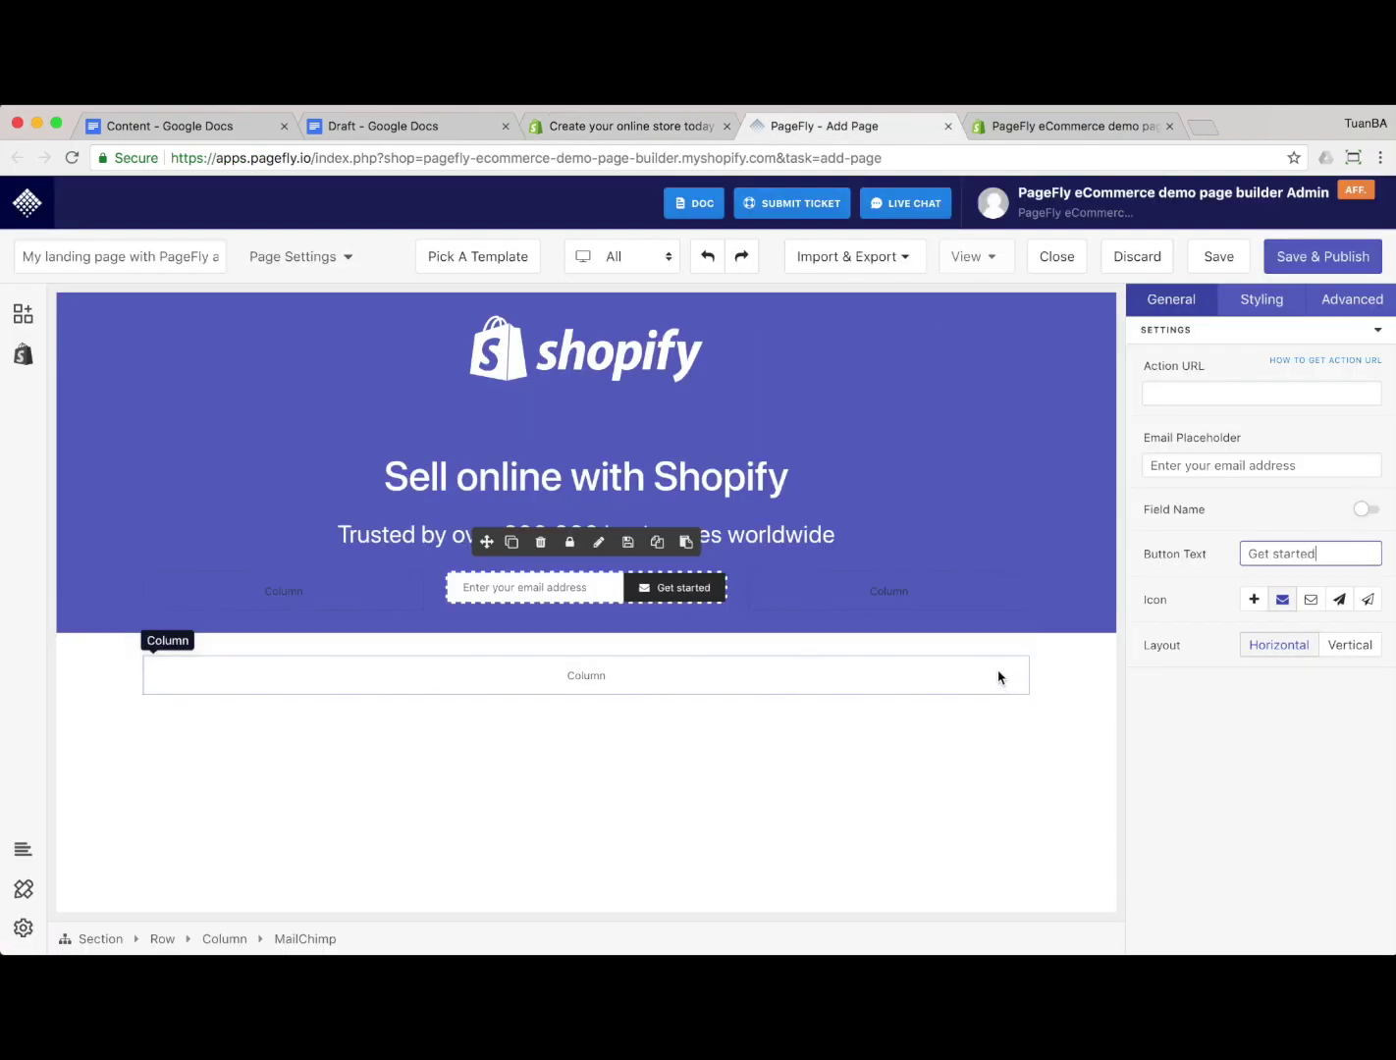
click(1282, 601)
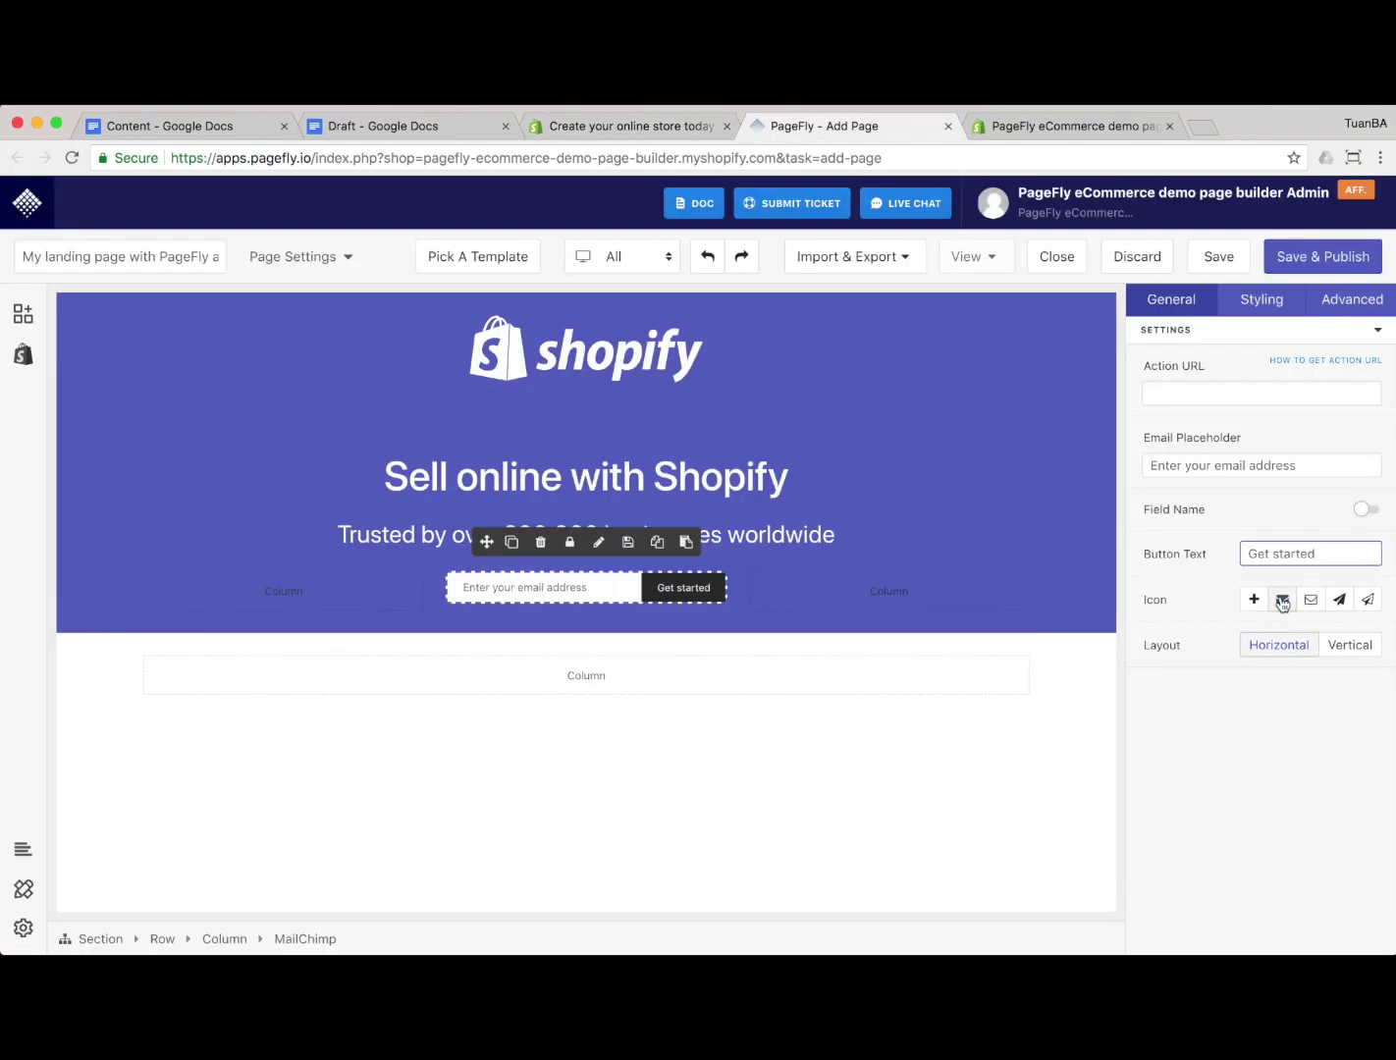
Copy Shopify's line 'Try Shopify free for 14 days. No risk, and no credit card required.'
click(647, 614)
key(ctrl+shift+Tab)
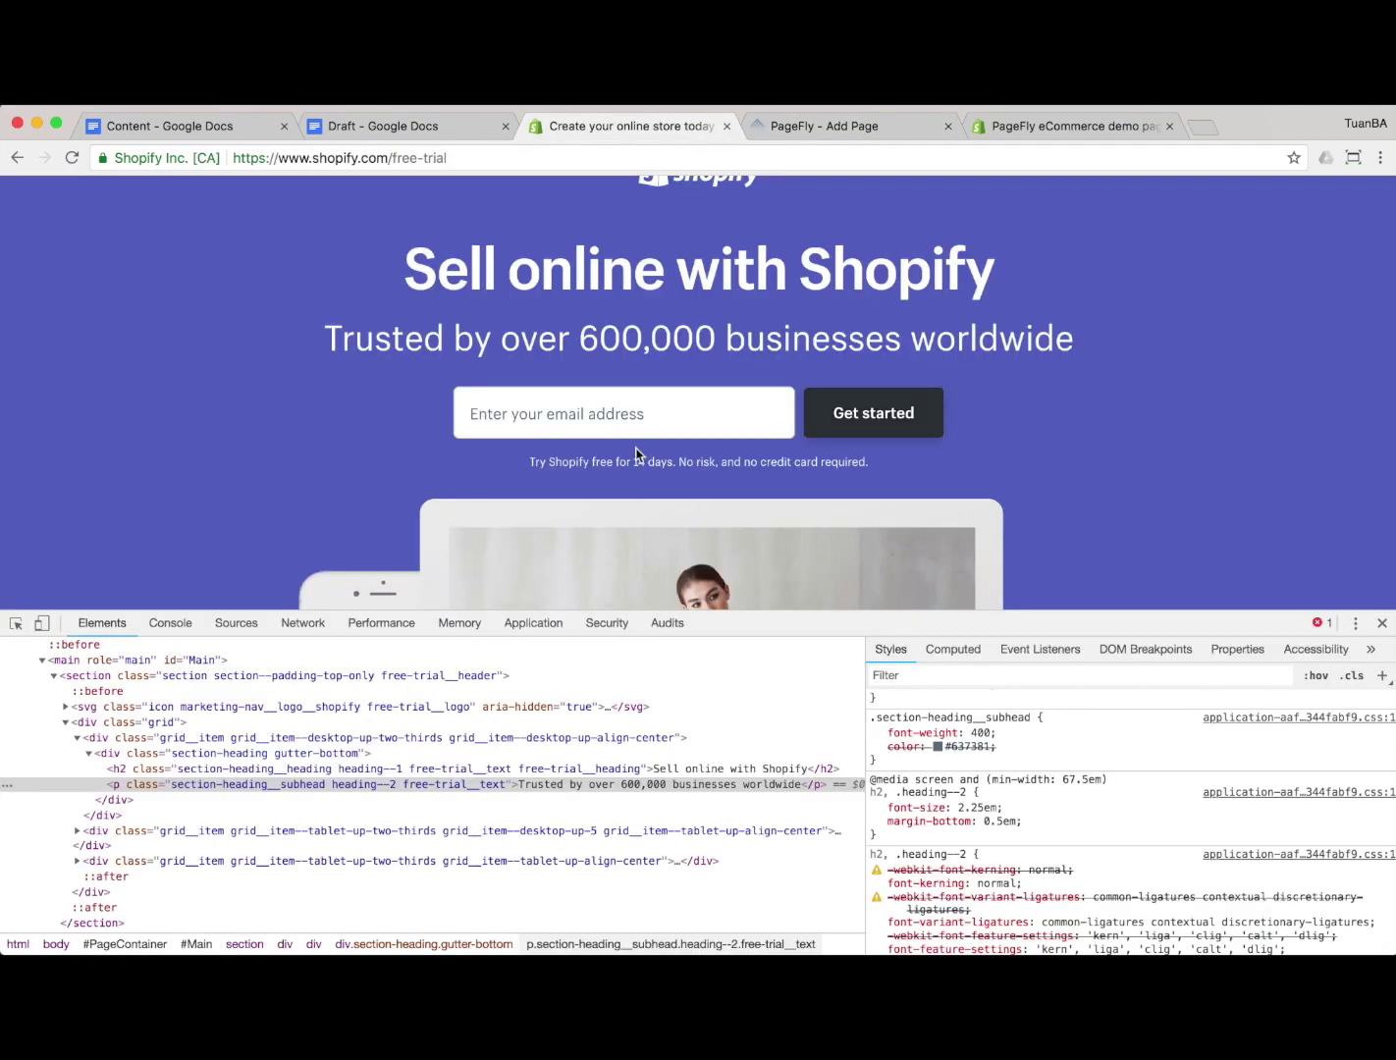
scroll(638, 457, down, 1)
drag(531, 410, 862, 408)
right_click(862, 408)
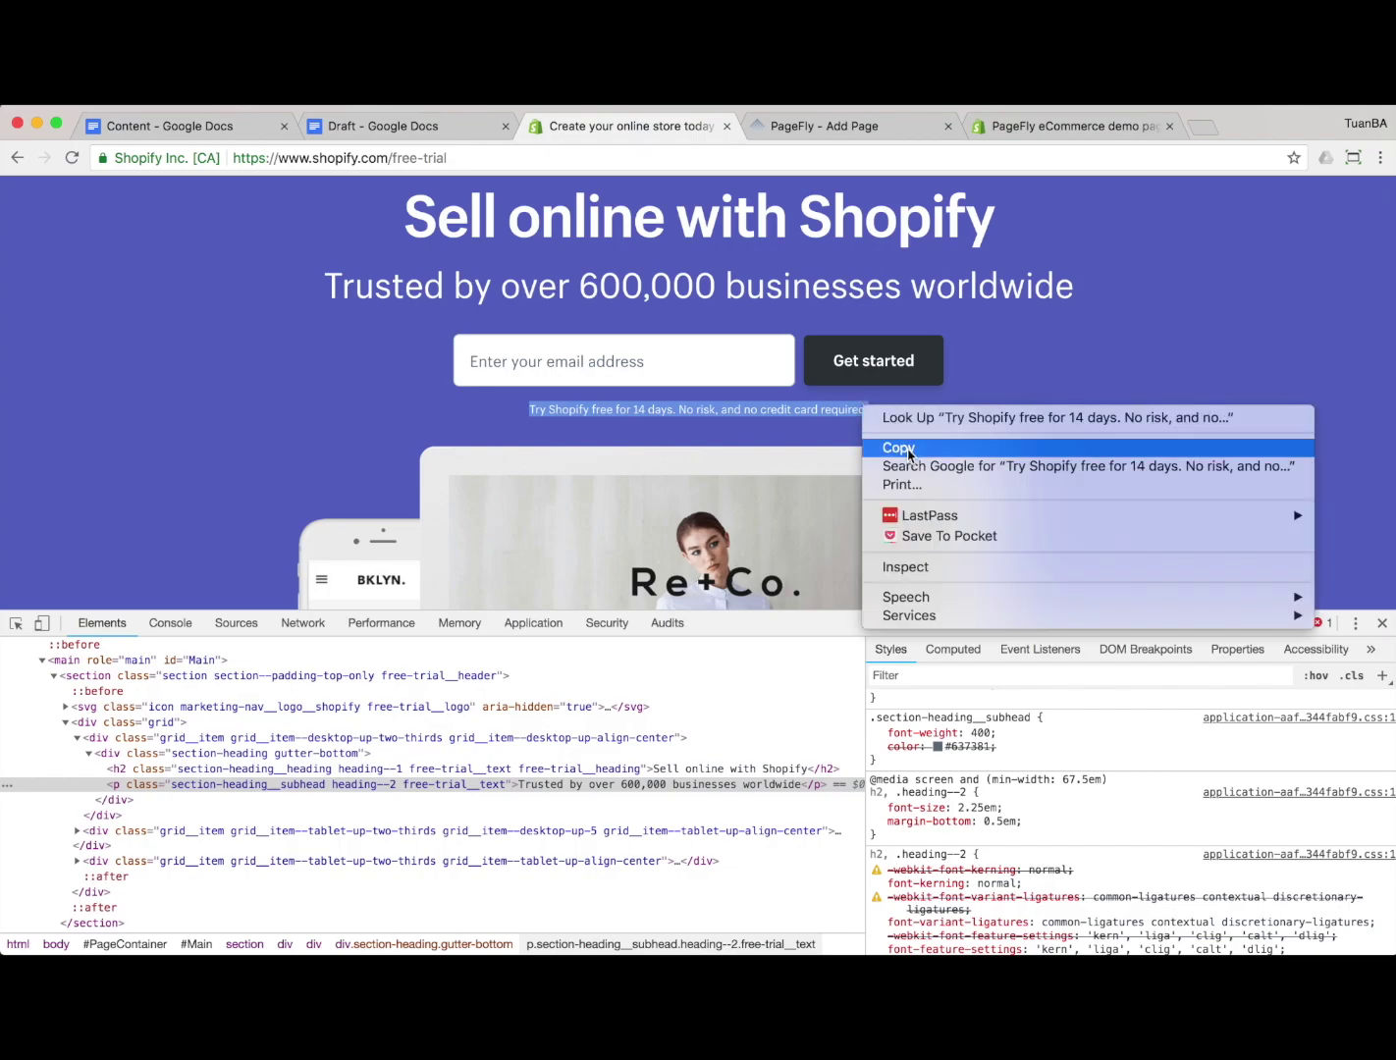
click(898, 447)
key(ctrl+Tab)
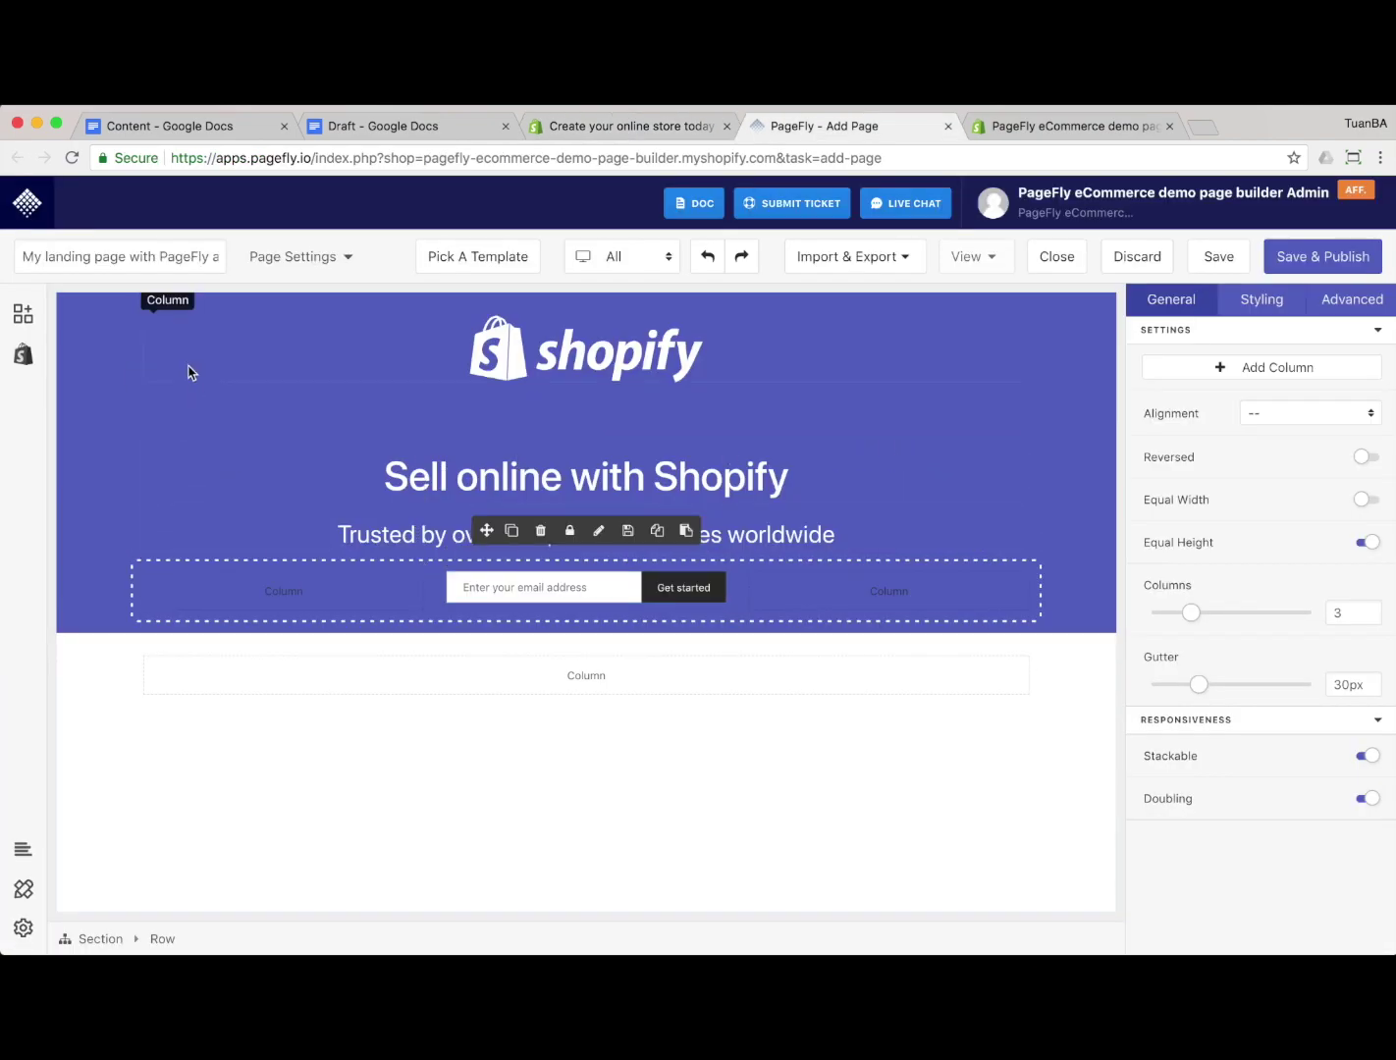
Add a paragraph below the email row reading 'Try Shopify free for 14 days. No risk, and no credit card required.'
click(25, 328)
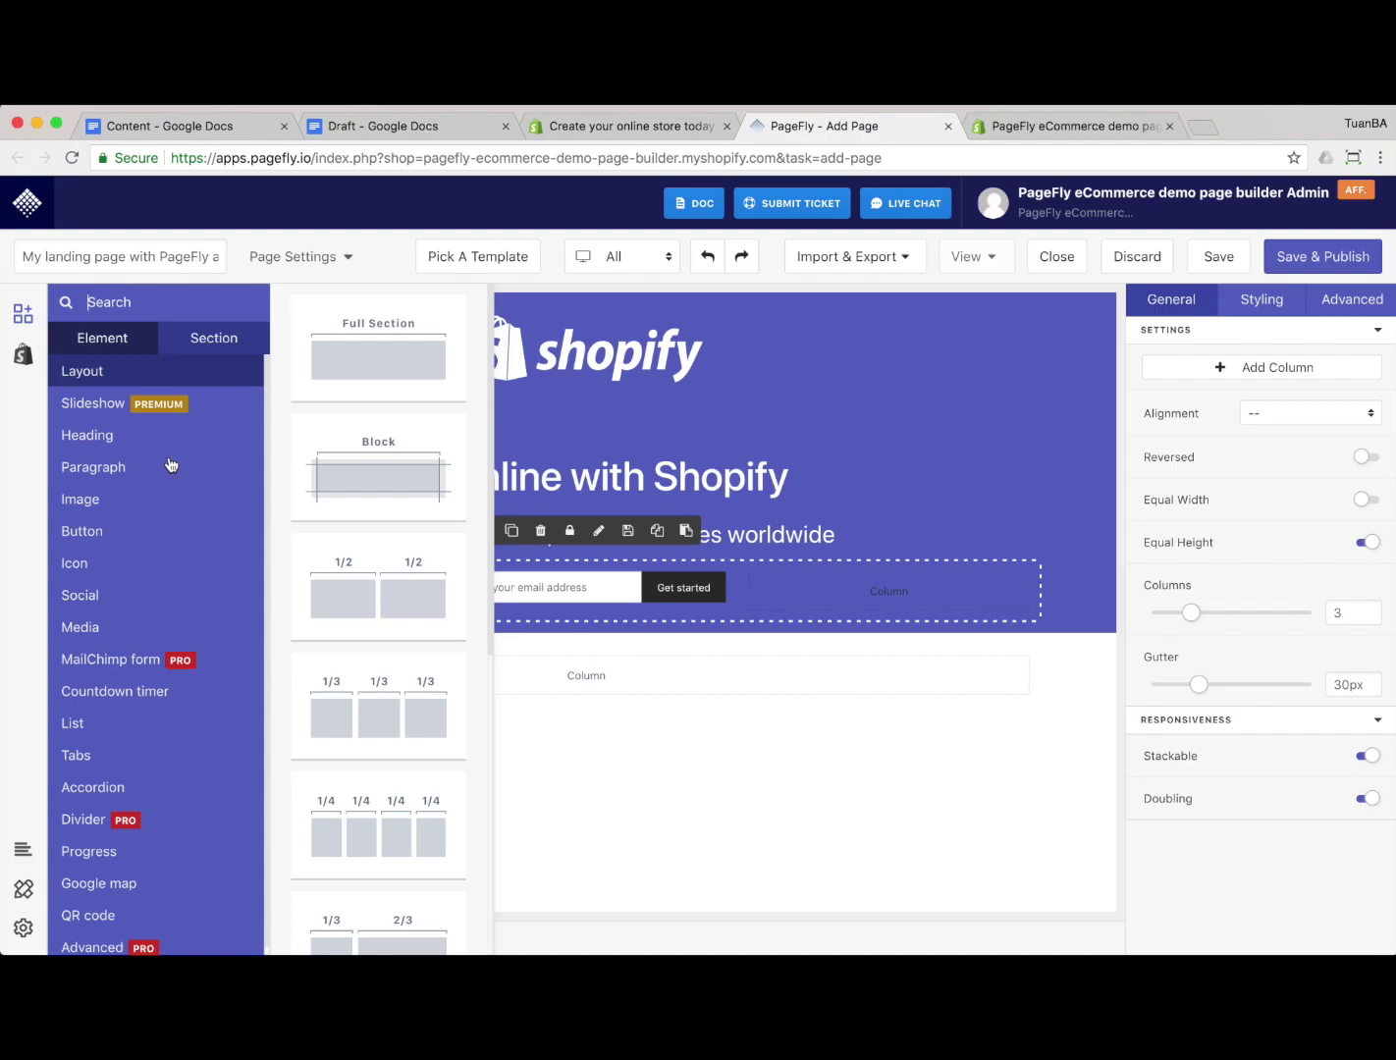
click(170, 466)
drag(355, 370, 585, 640)
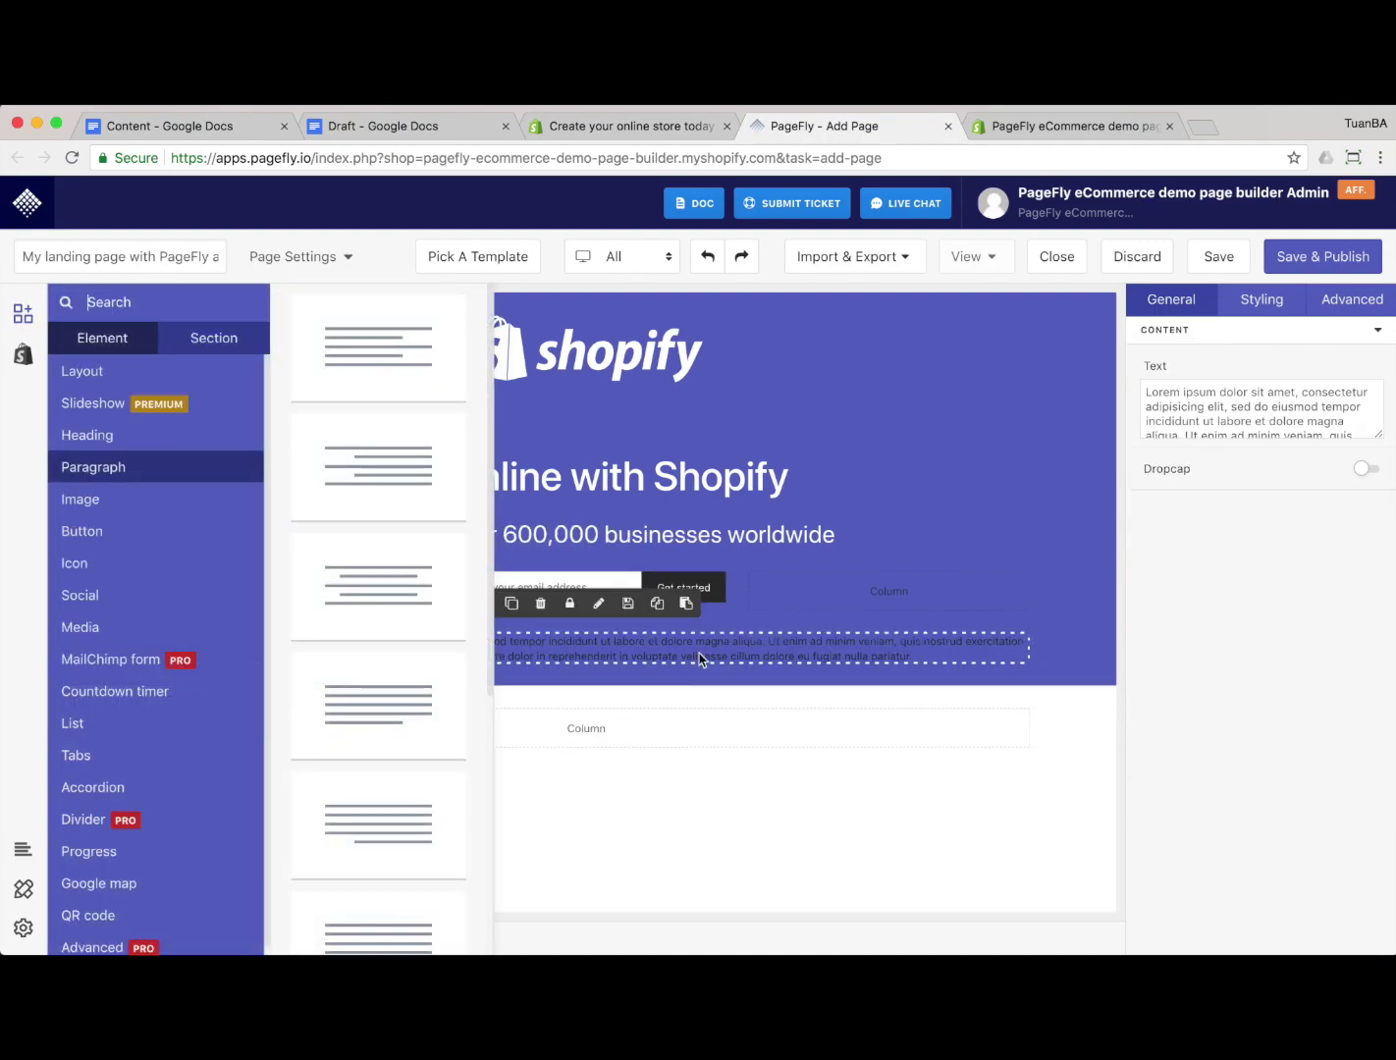
key(super+a)
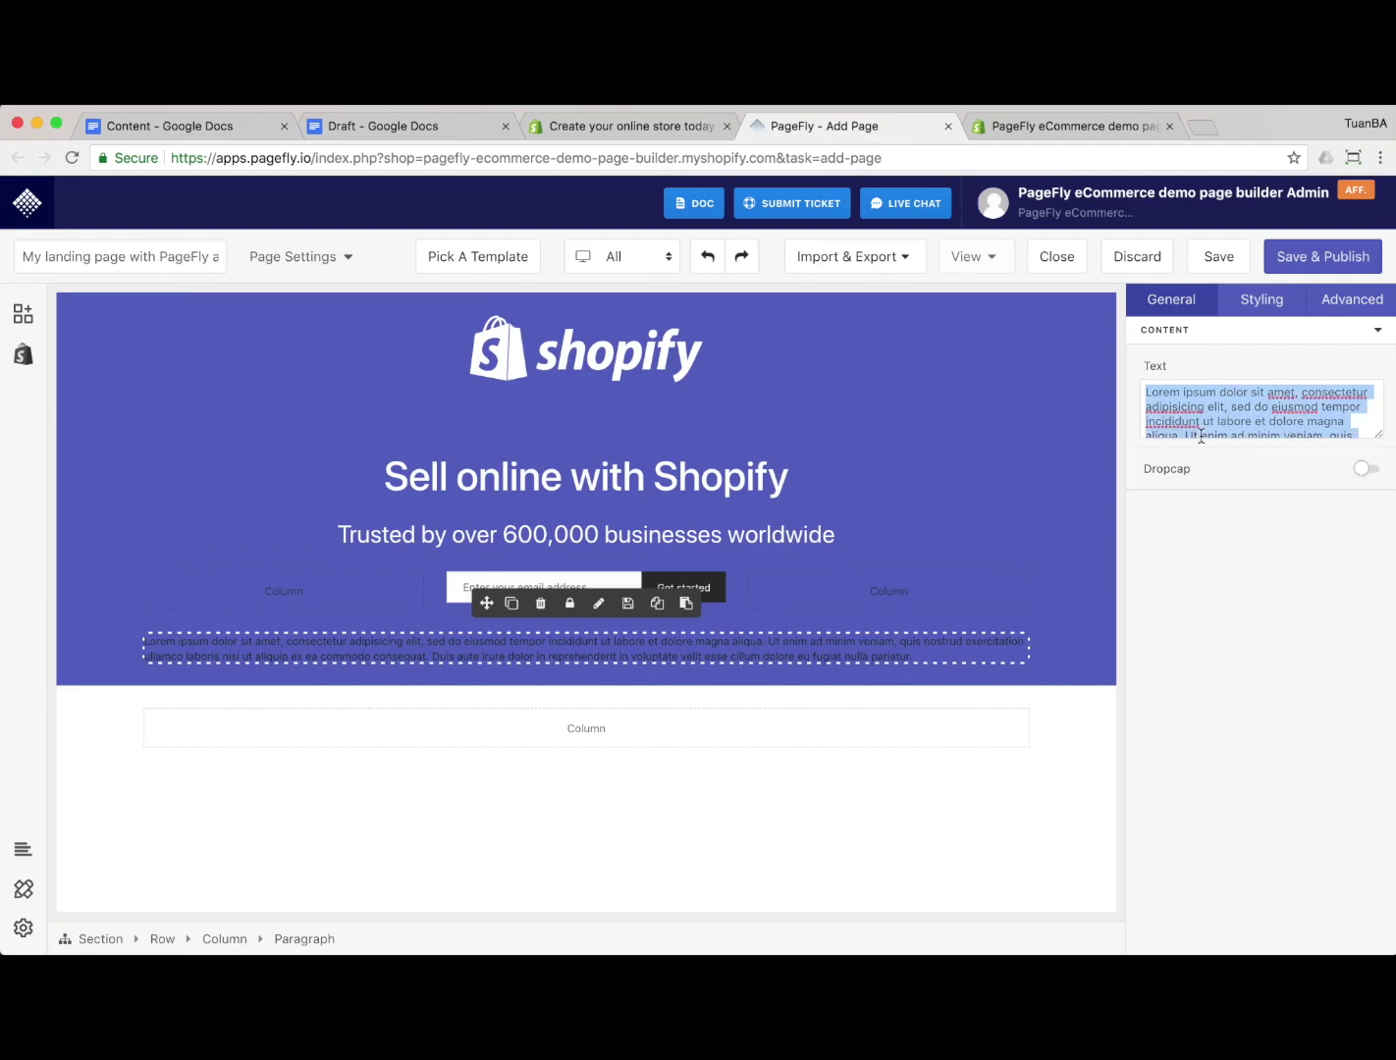
key(super+v)
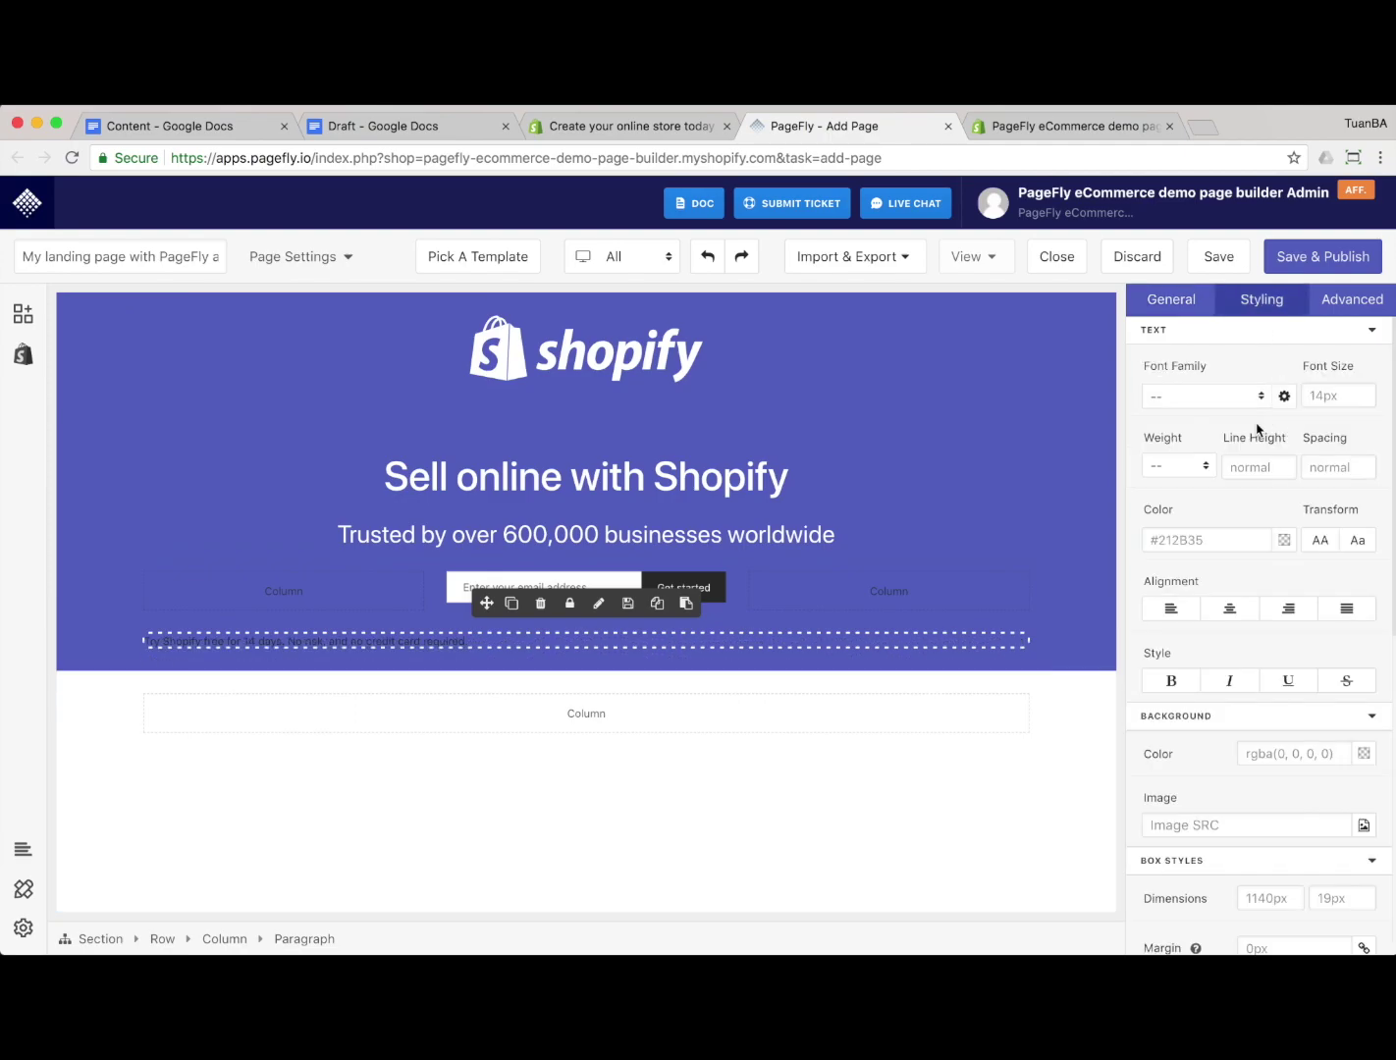
Make the free-trial paragraph white (#FFFFFF) and centre-aligned
click(1283, 540)
click(1348, 502)
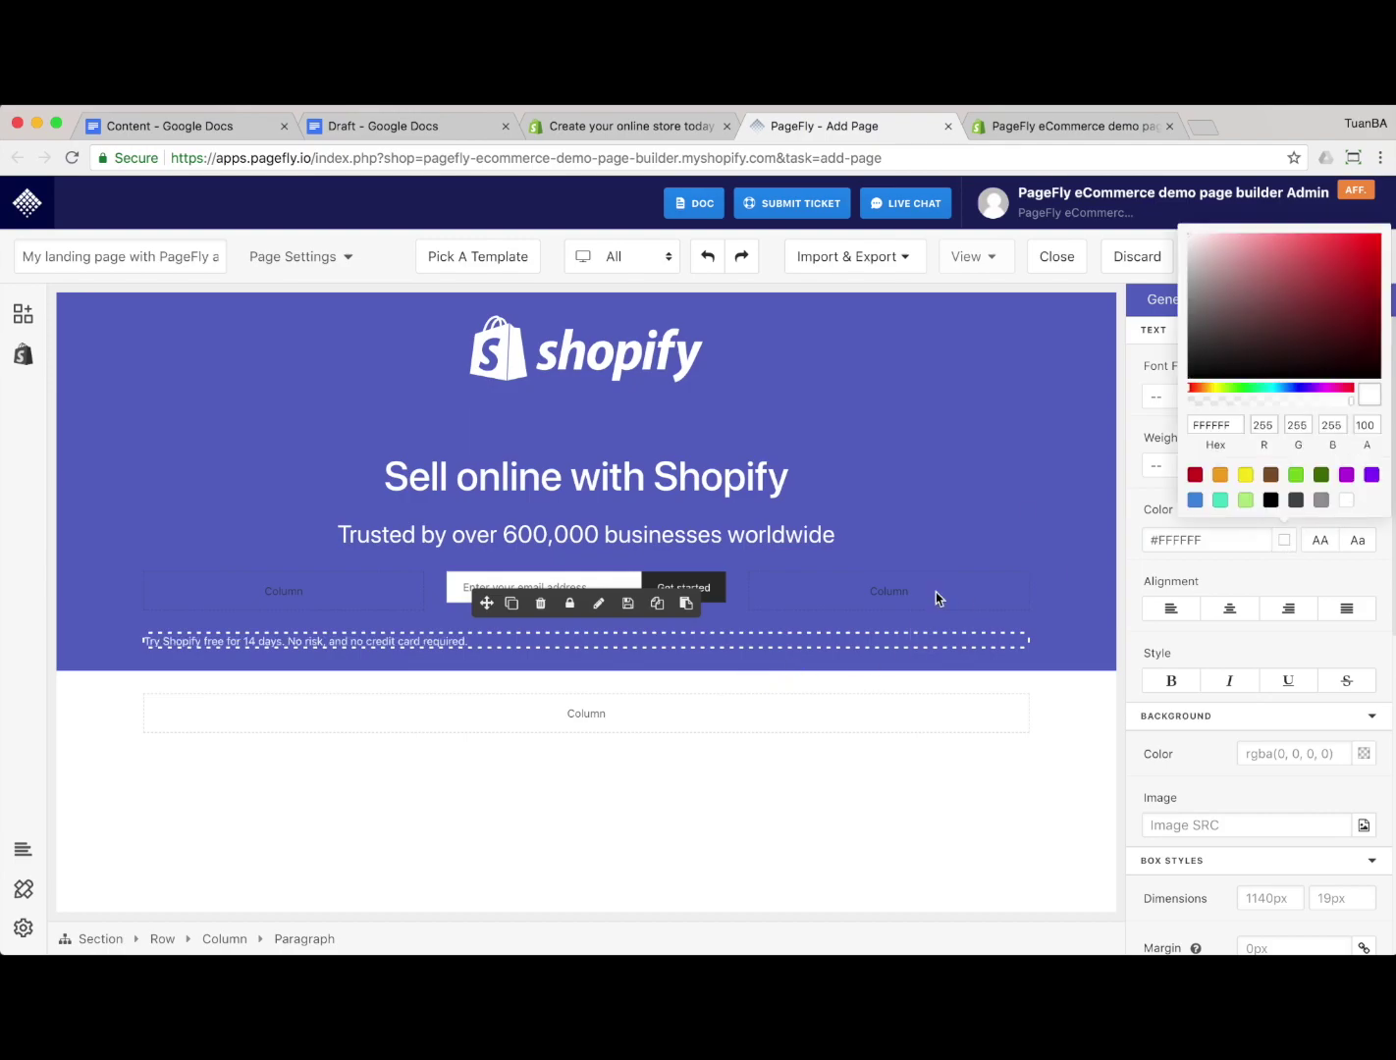
click(1158, 428)
click(1229, 608)
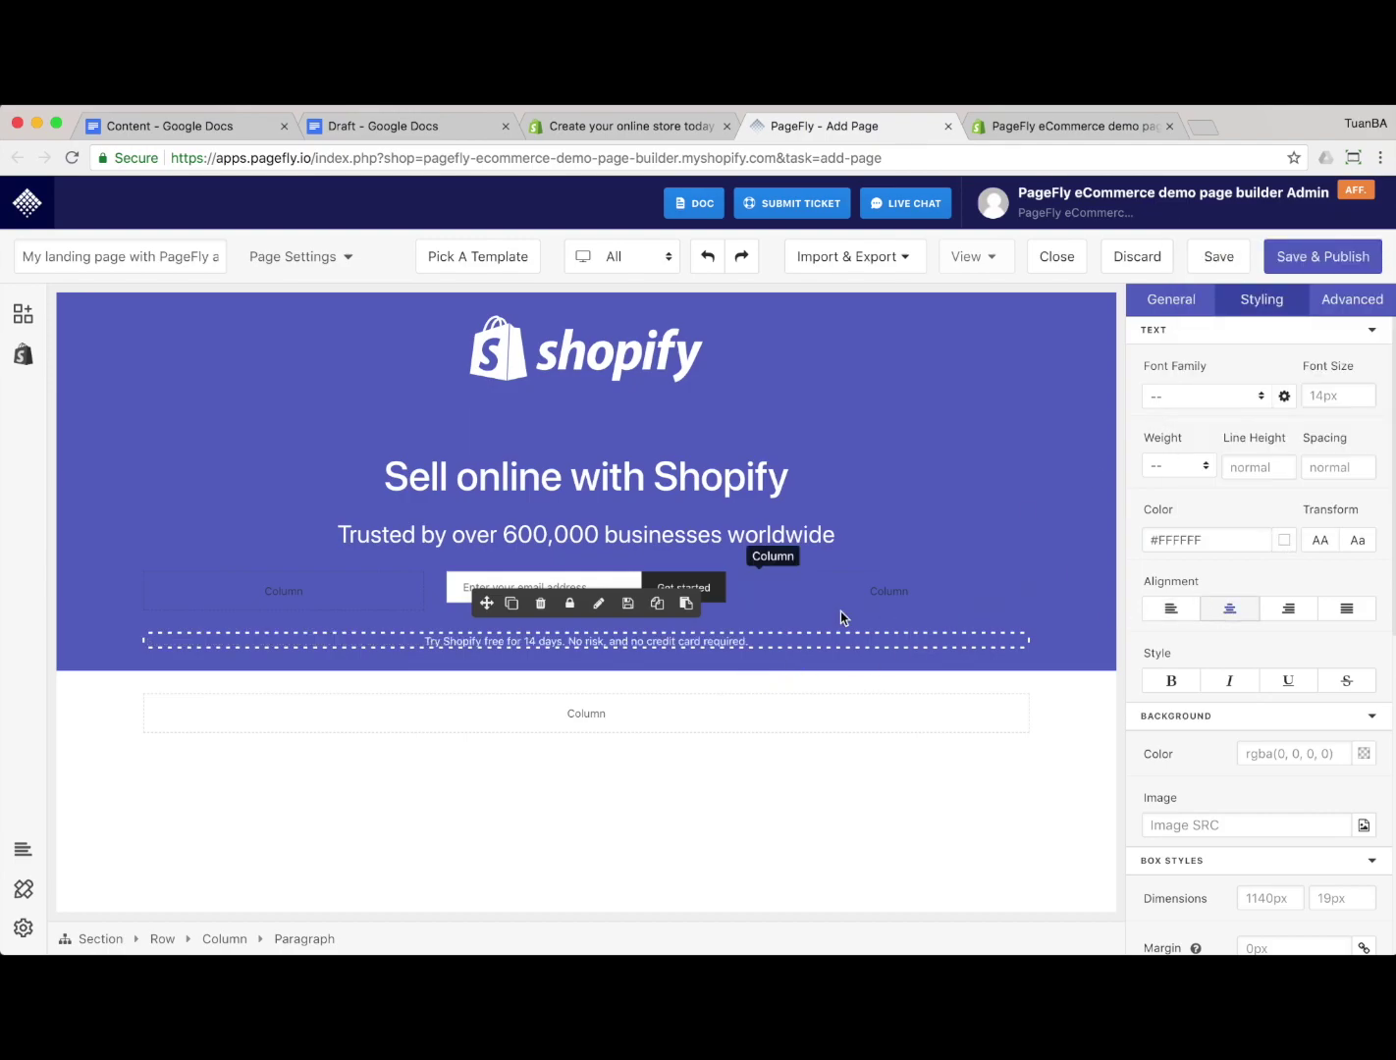
Review the Shopify hero's device mockup, close Chrome's developer tools, and return to PageFly
key(ctrl+shift+Tab)
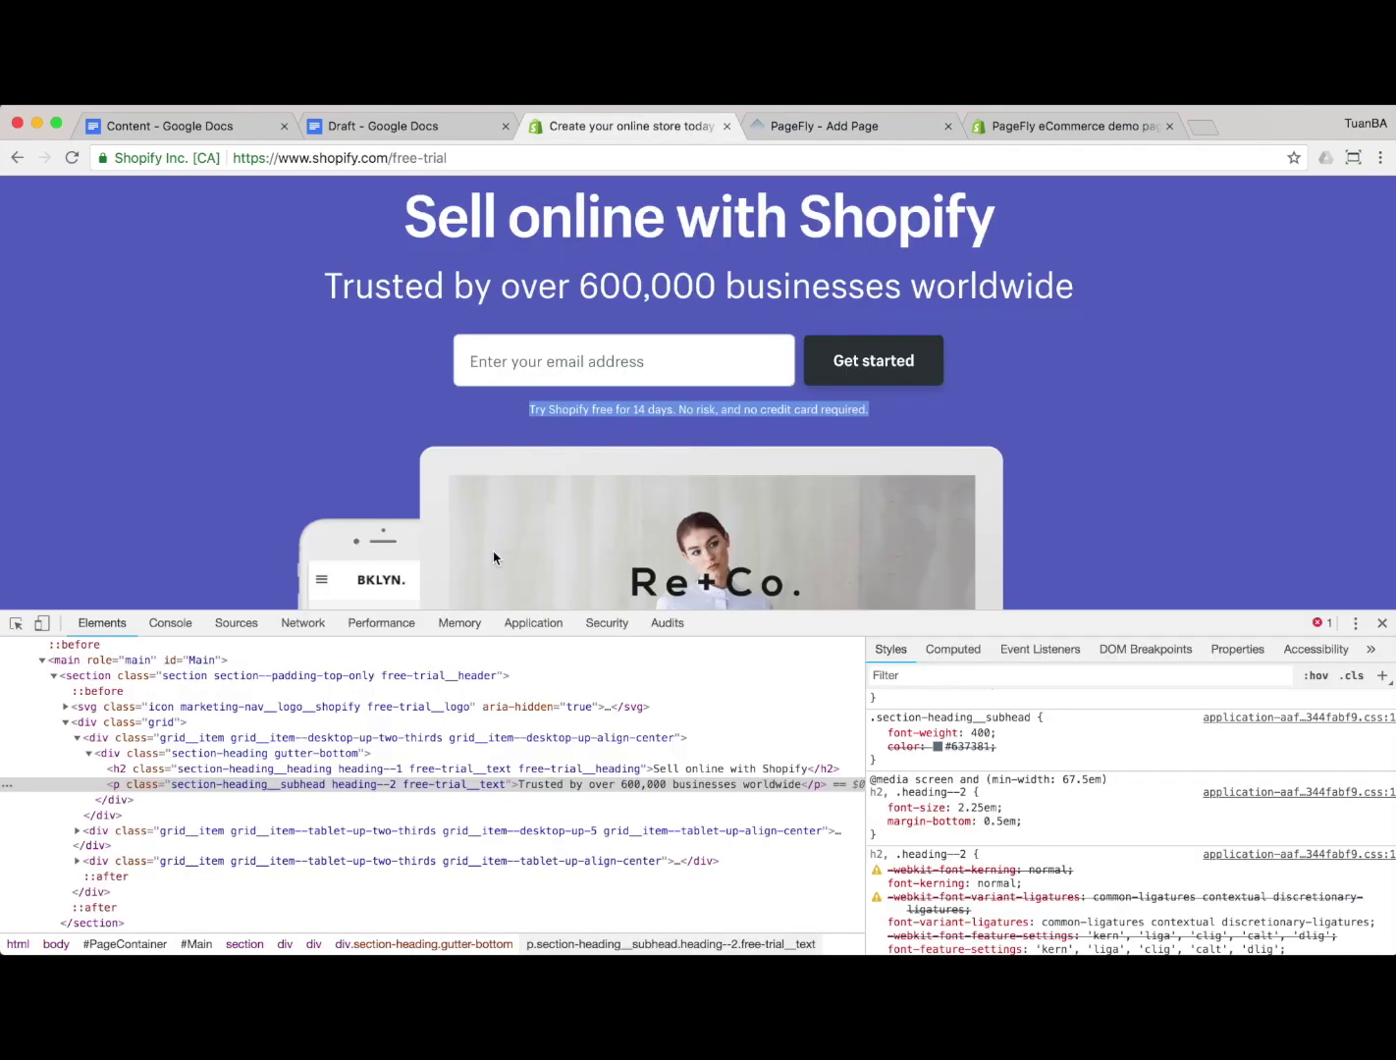
scroll(494, 555, down, 3)
scroll(592, 477, down, 2)
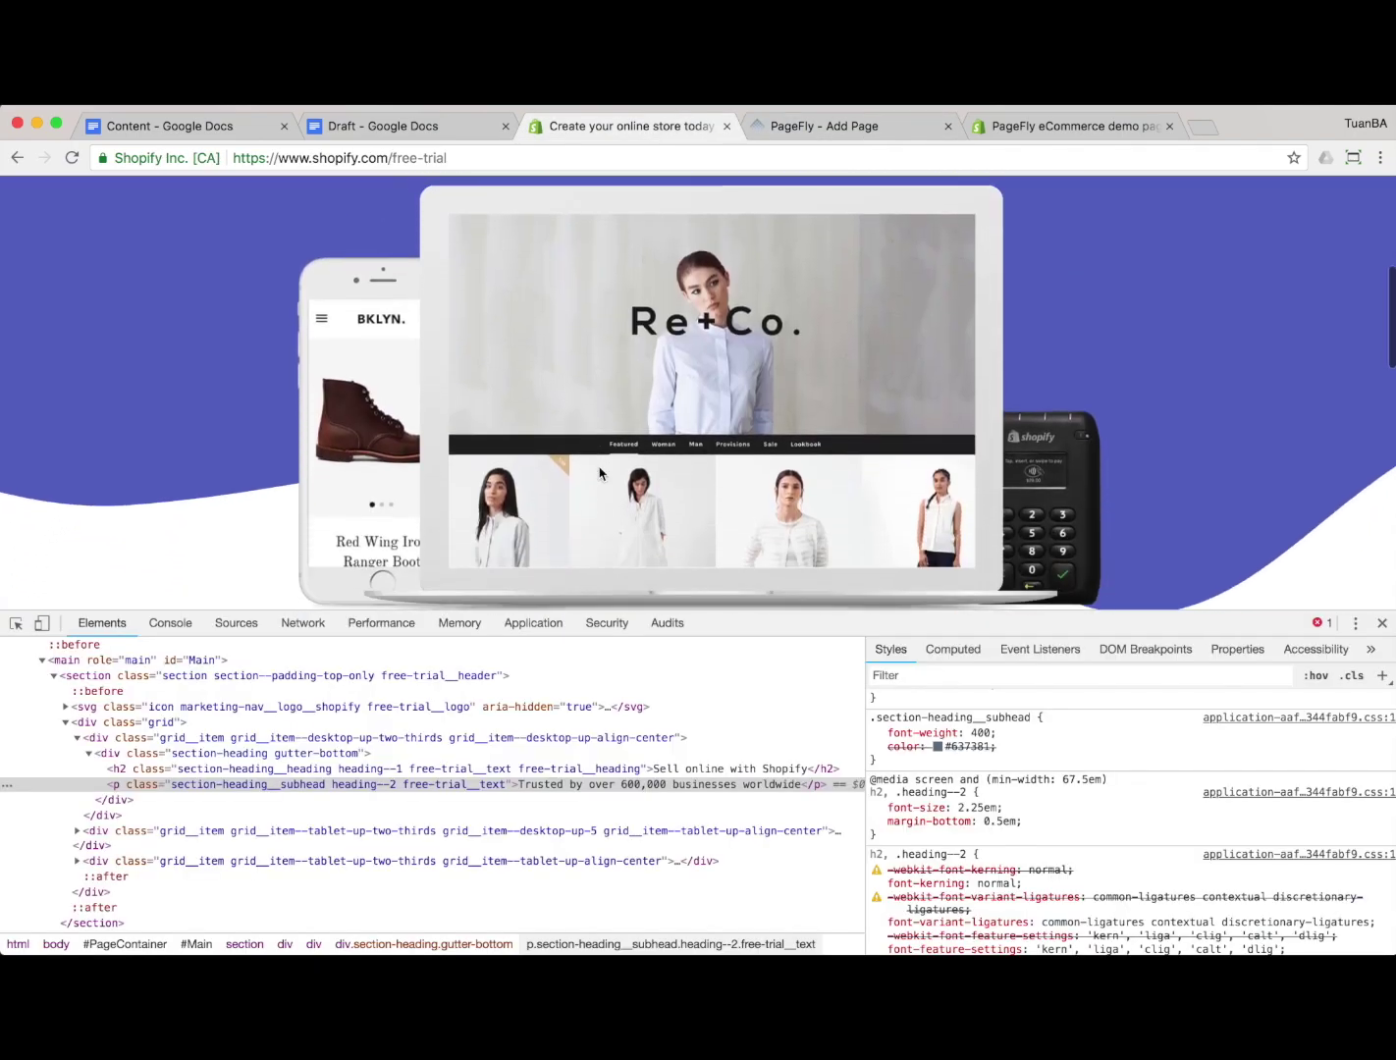
key(ctrl+Tab)
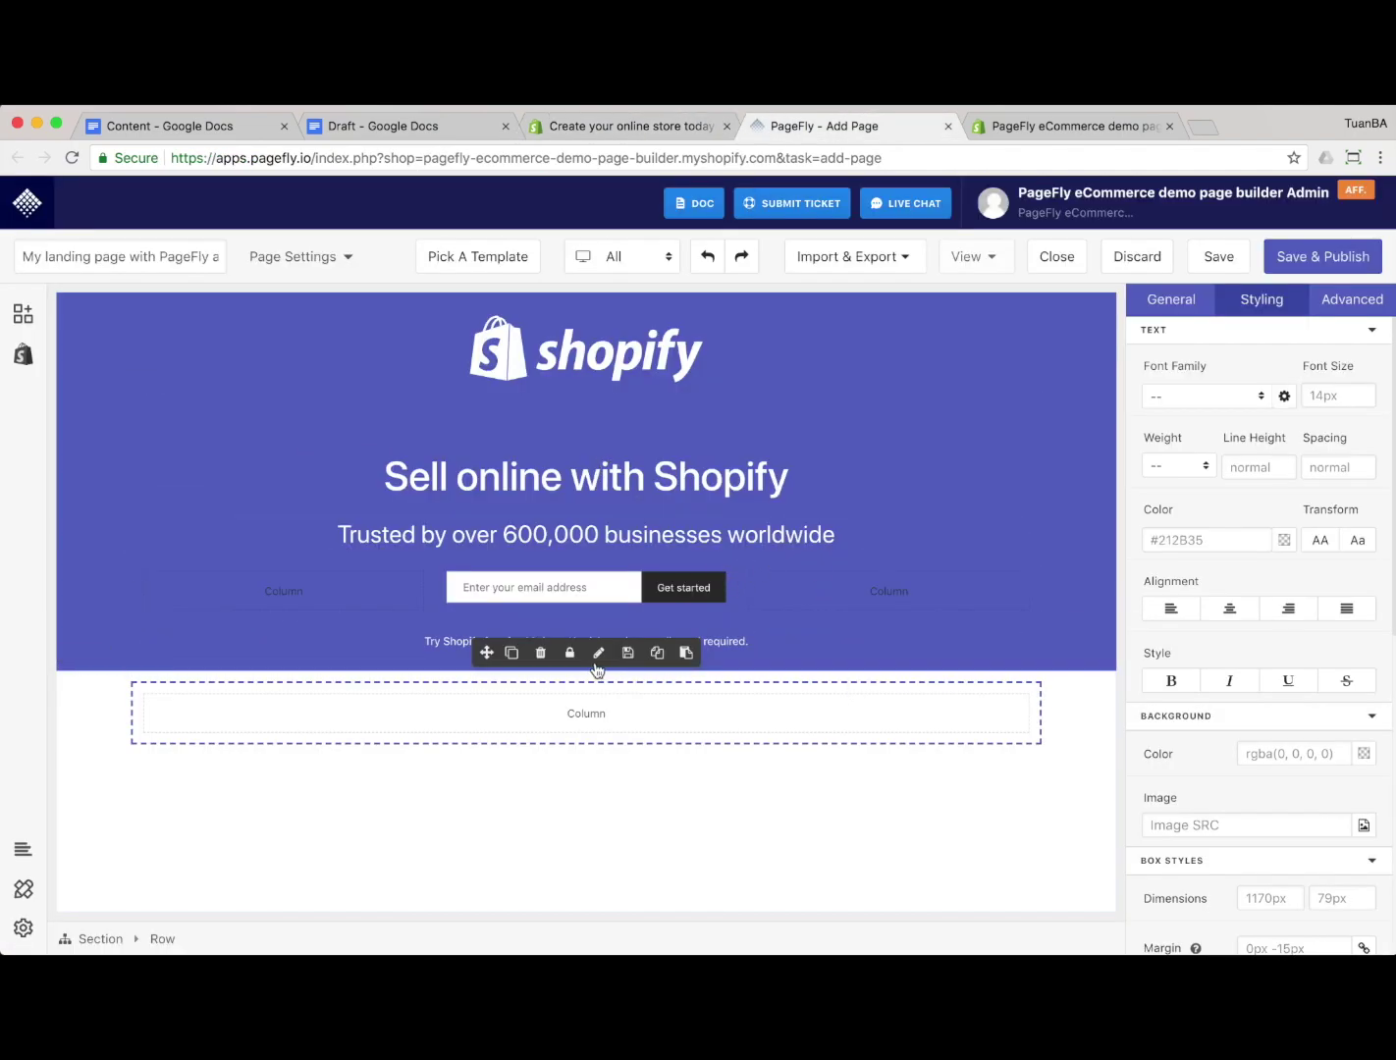
key(ctrl+shift+Tab)
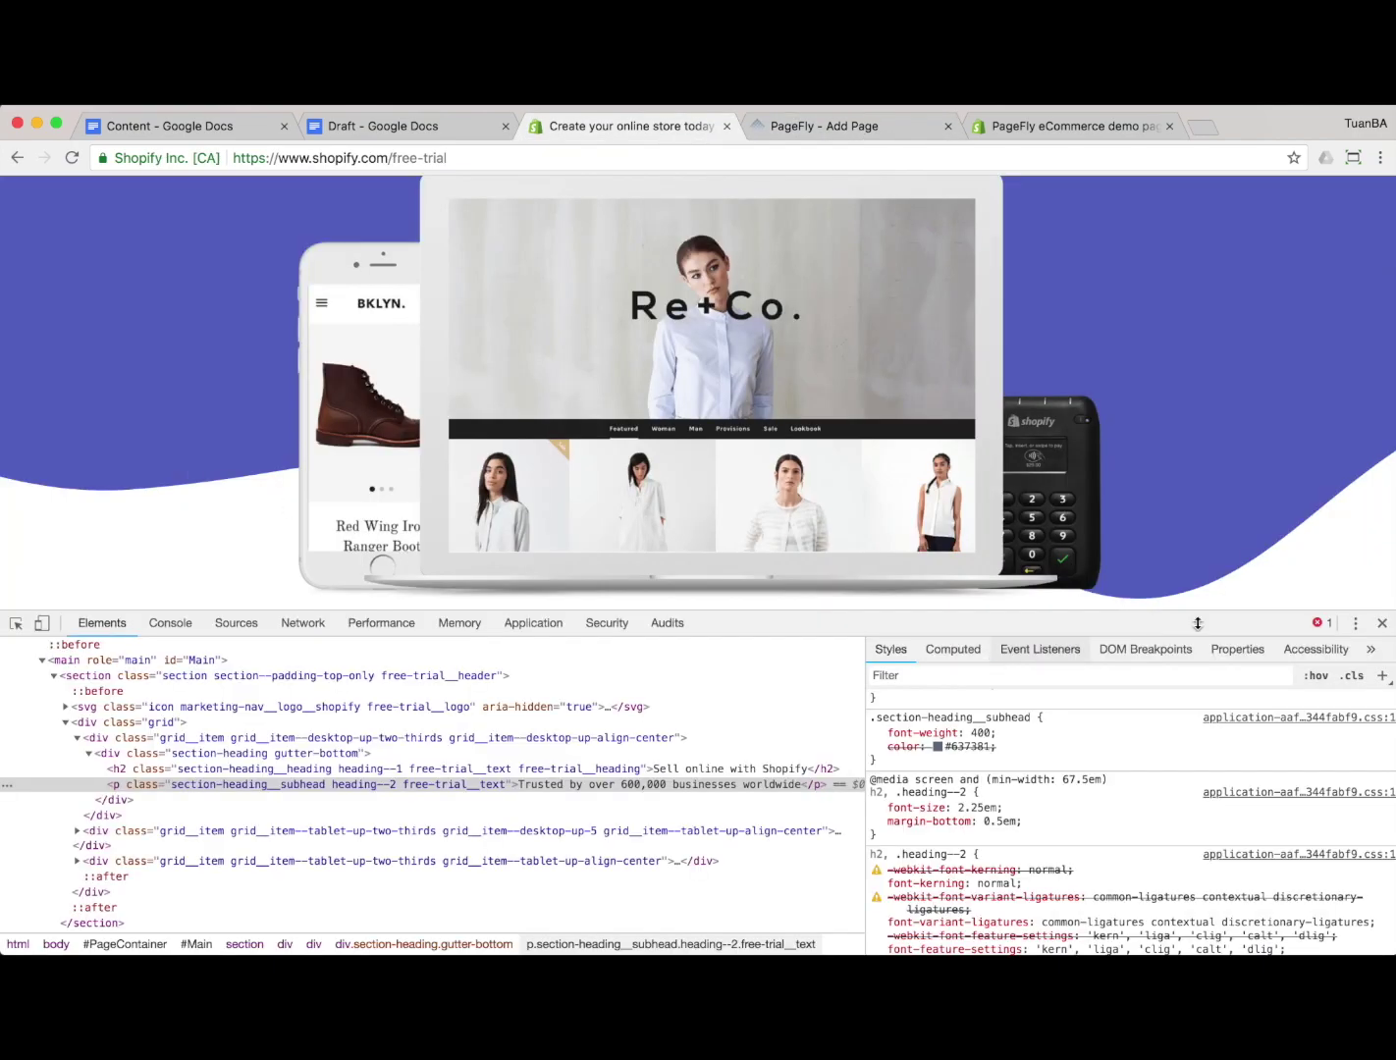
click(1385, 624)
scroll(1298, 571, up, 5)
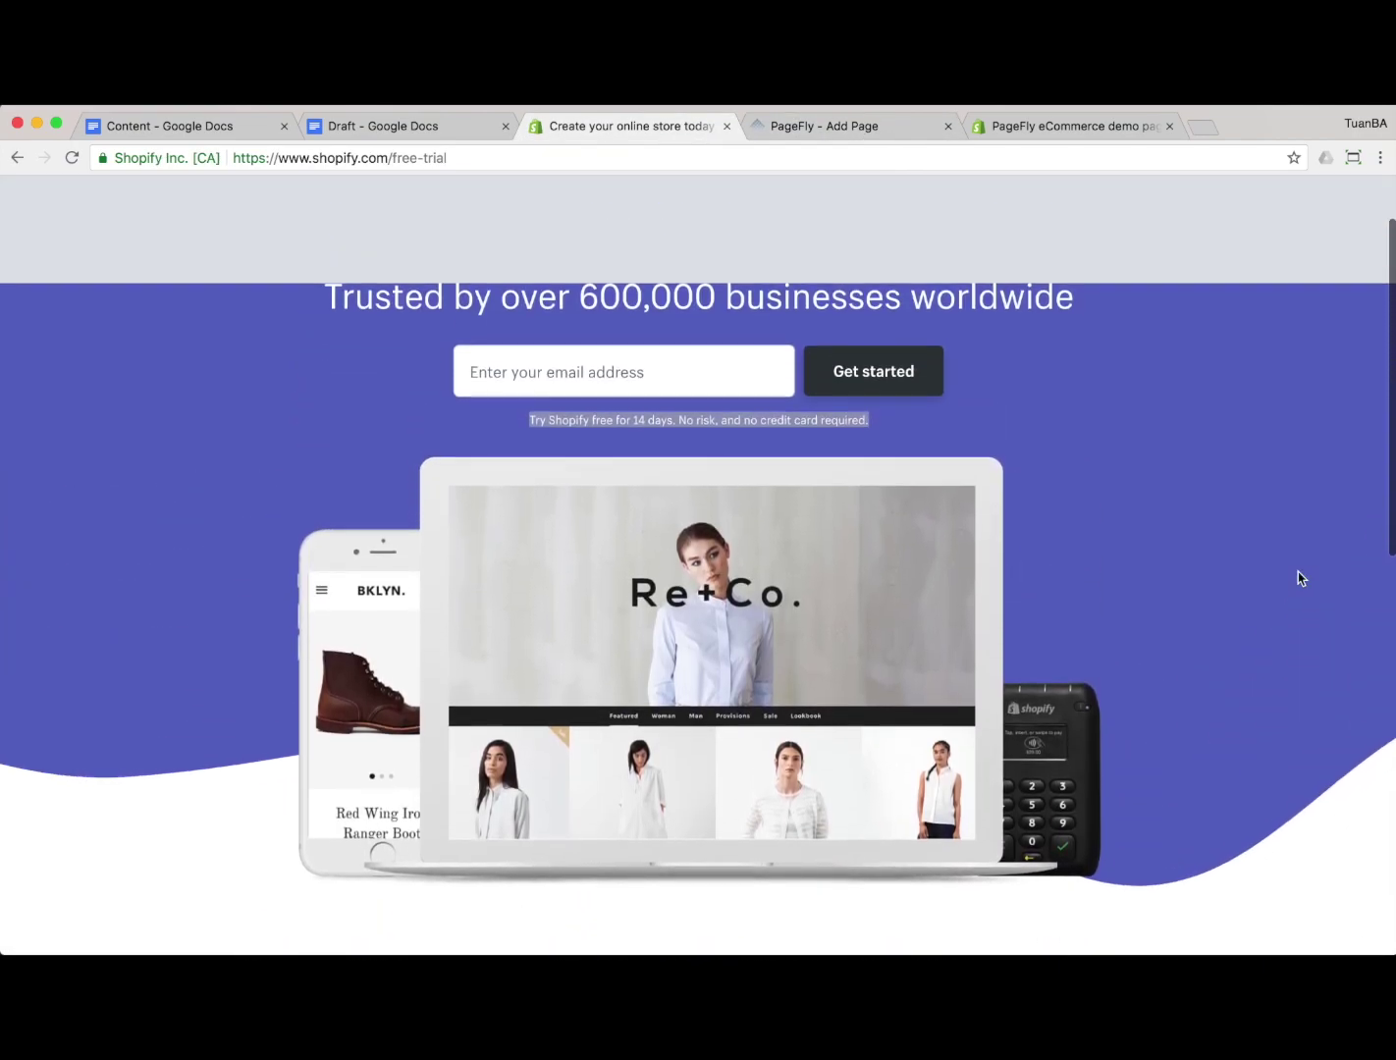
key(ctrl+Tab)
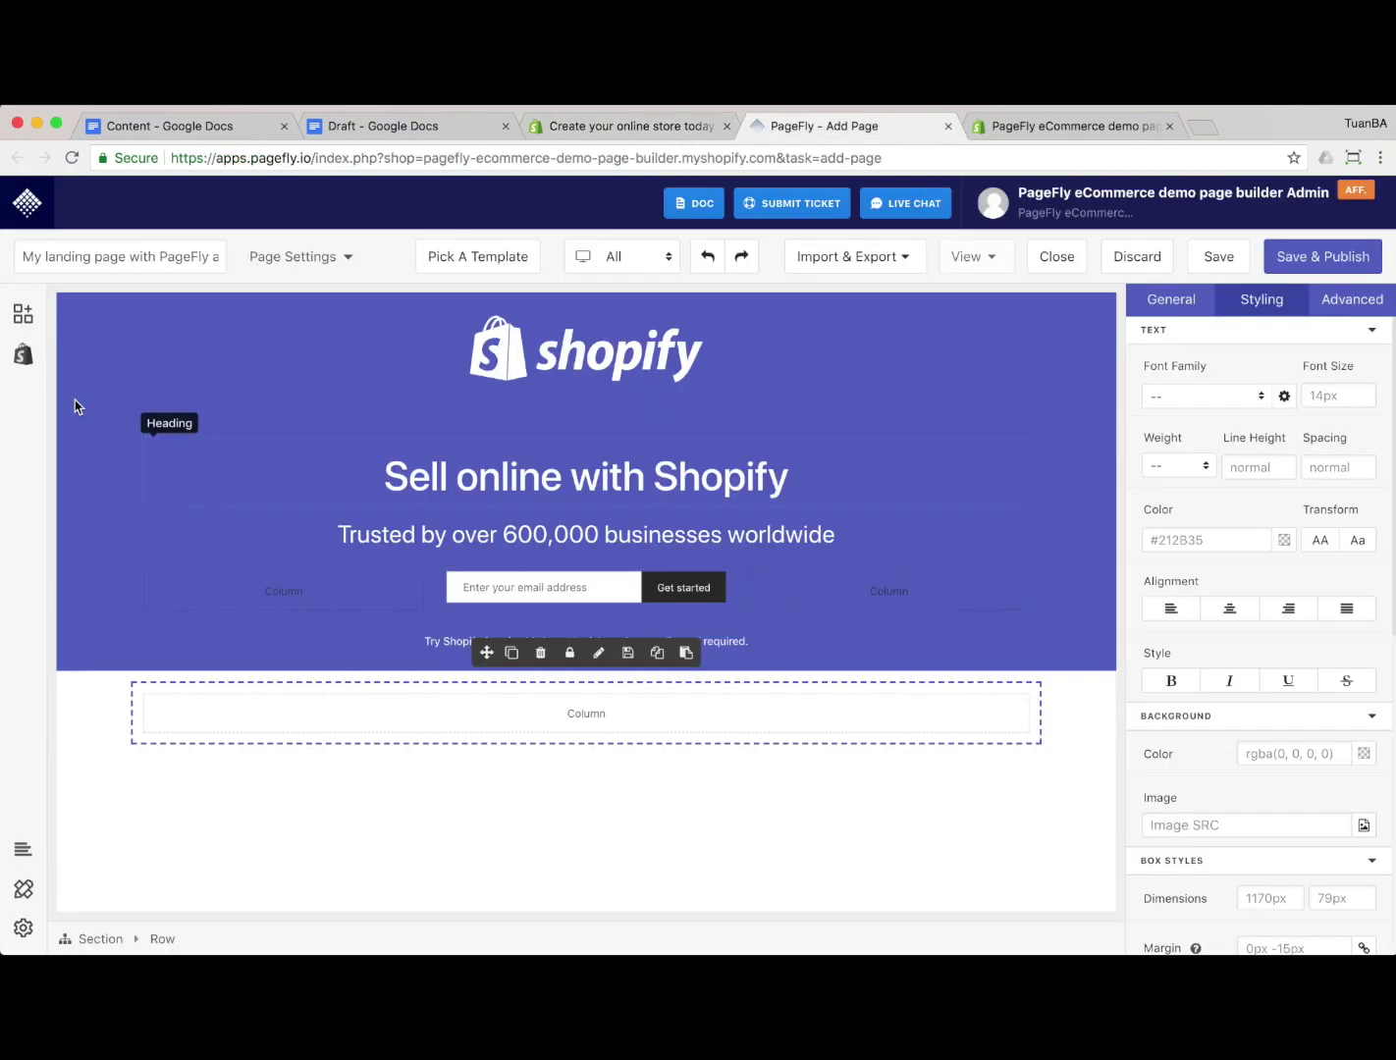
Place an Image element below the free-trial line, checking Shopify's page for placement
click(24, 319)
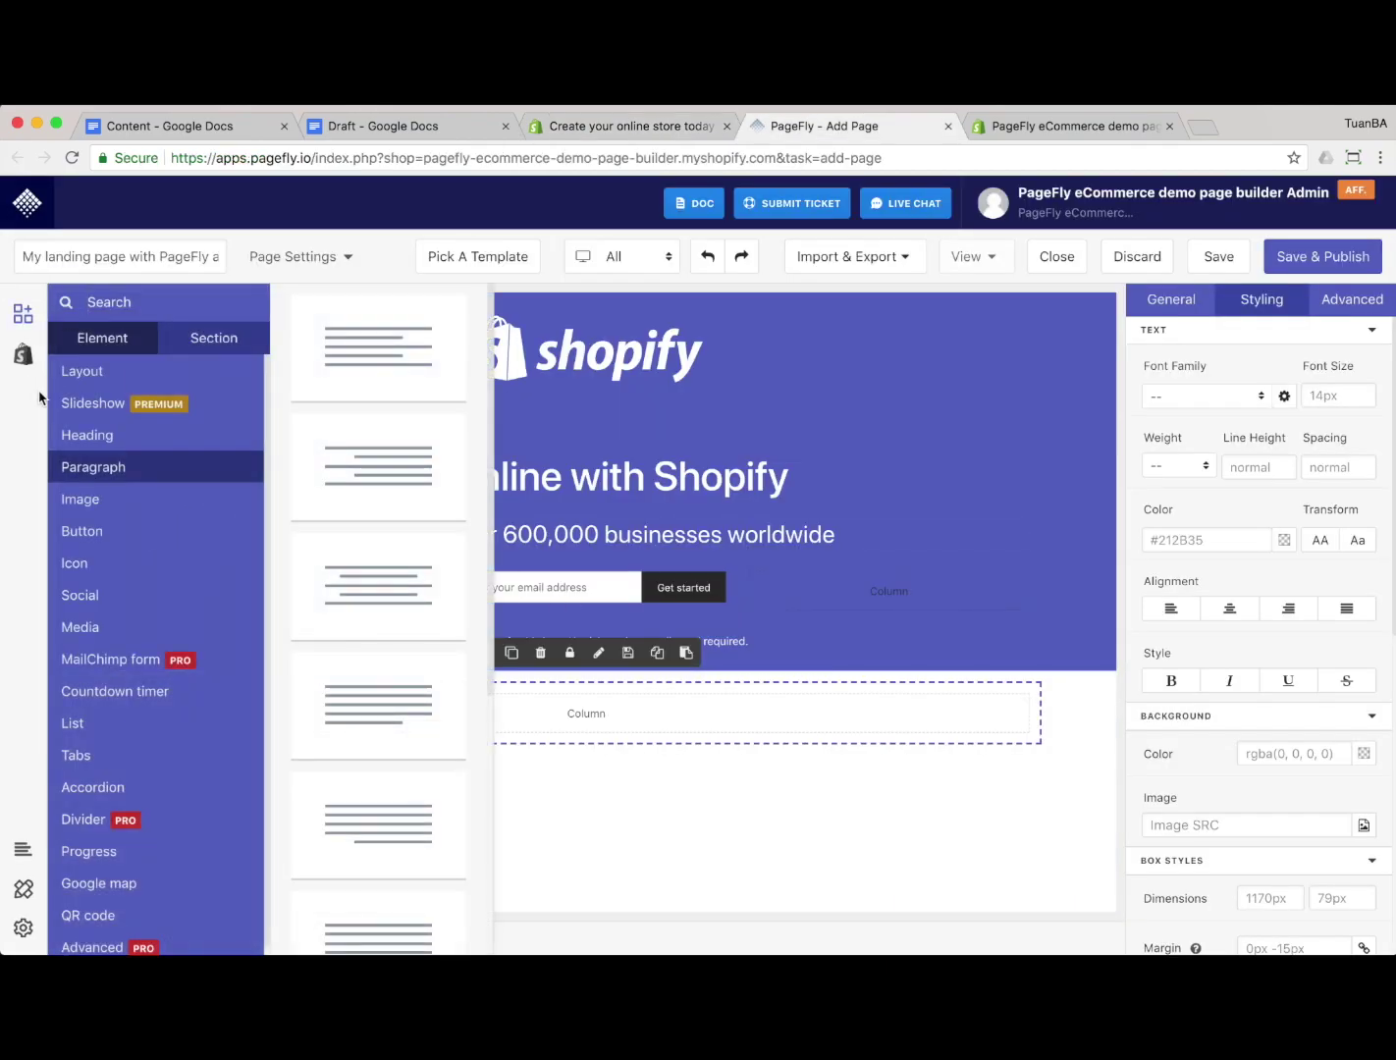
key(ctrl+shift+Tab)
scroll(164, 557, up, 1)
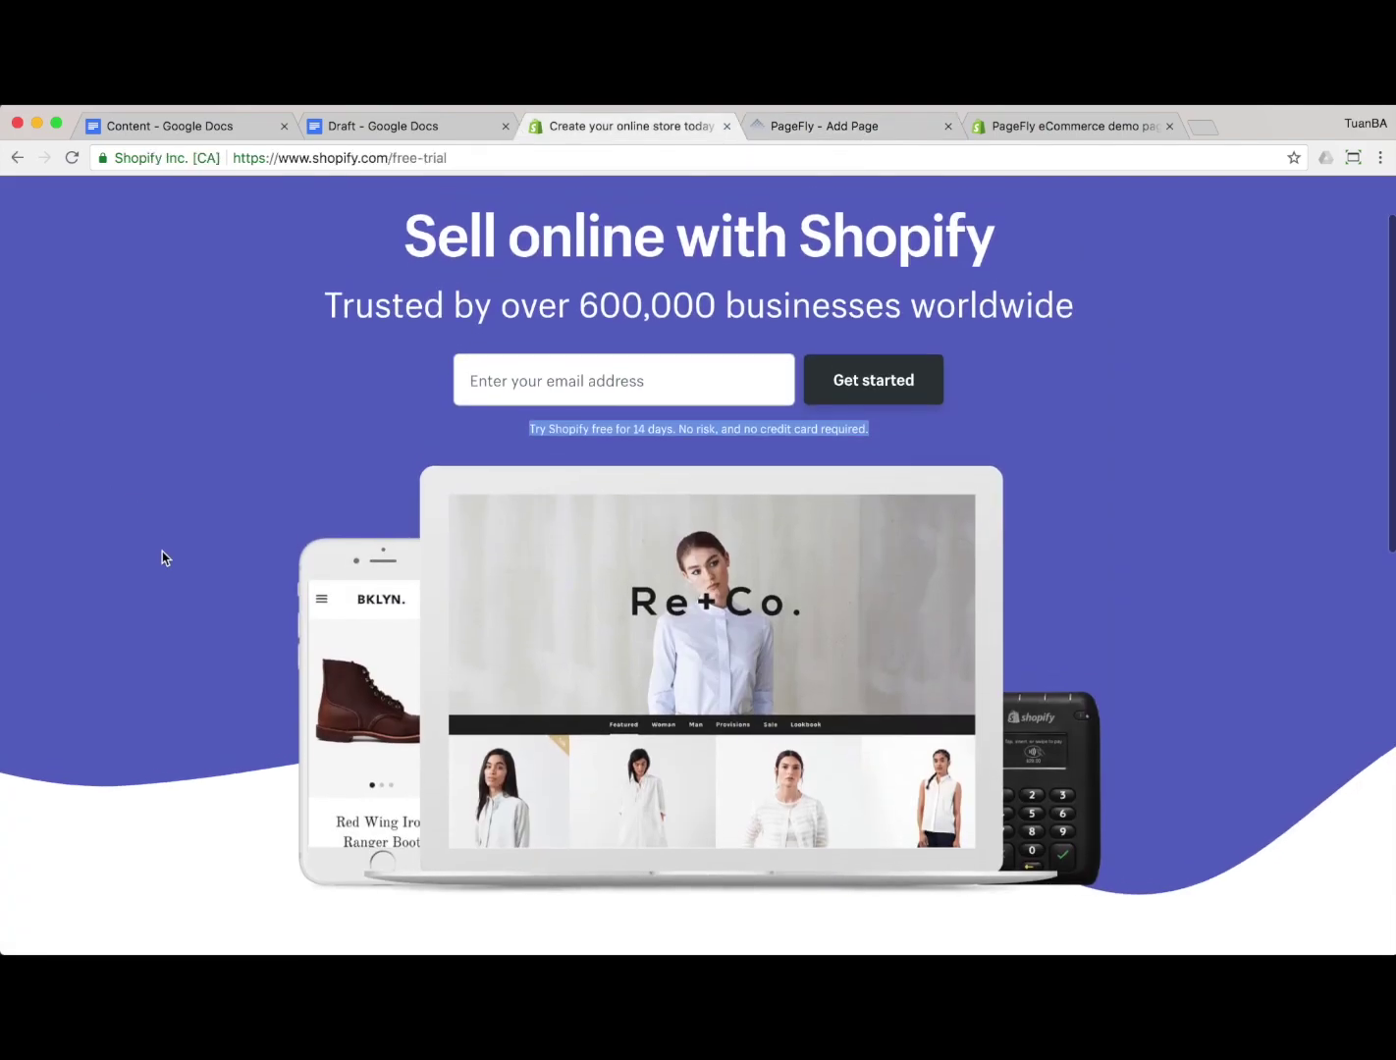
key(ctrl+Tab)
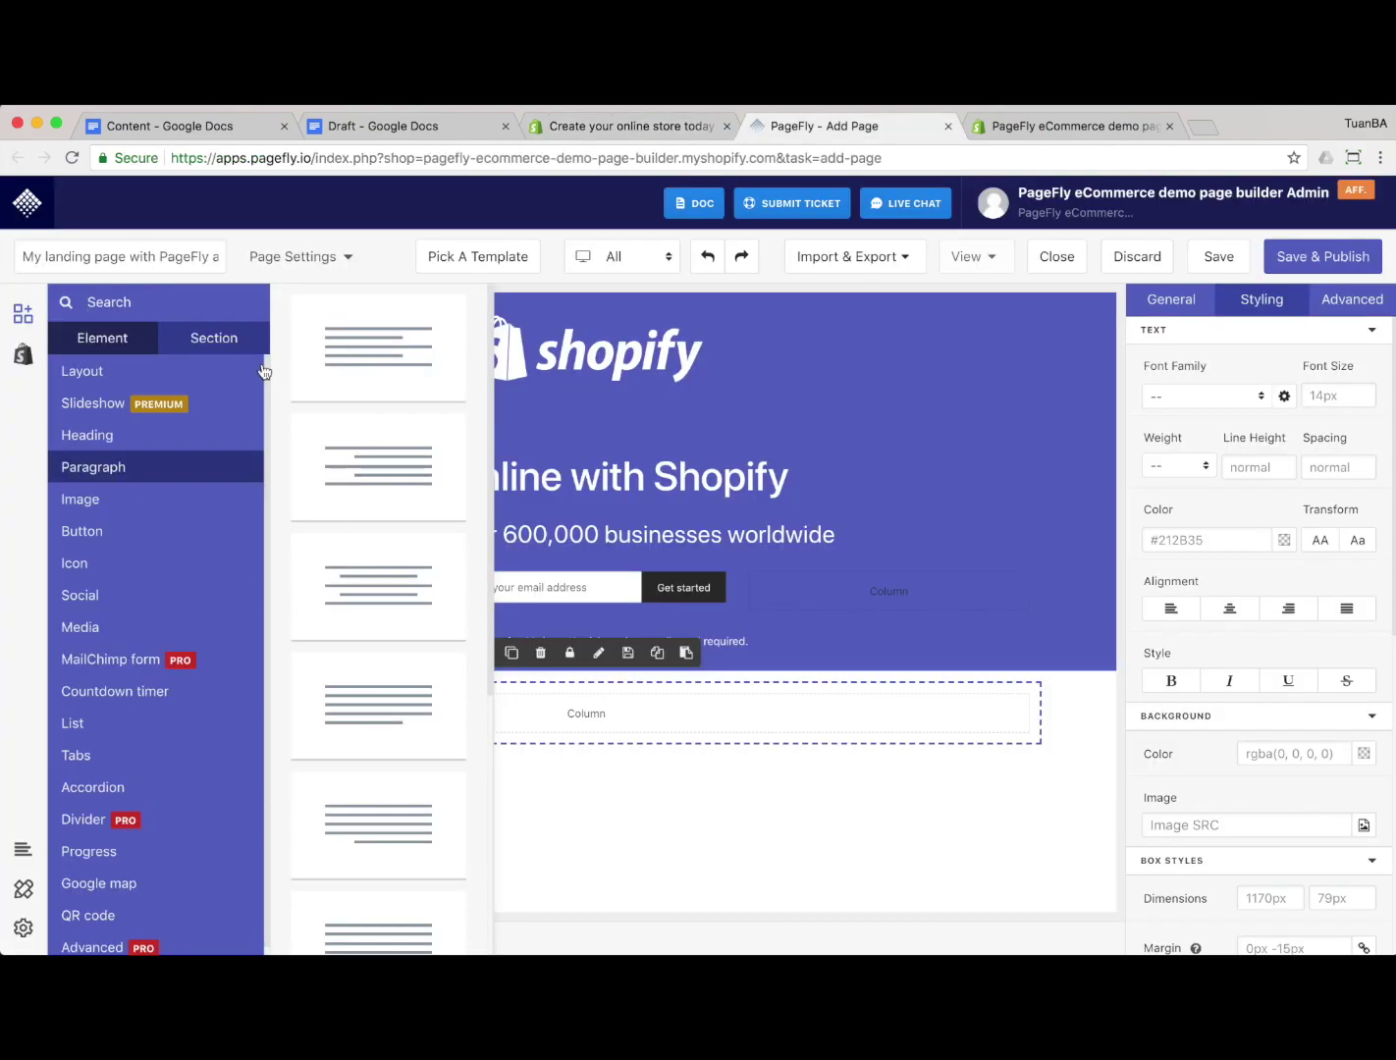
drag(163, 506, 349, 574)
mouse_move(177, 503)
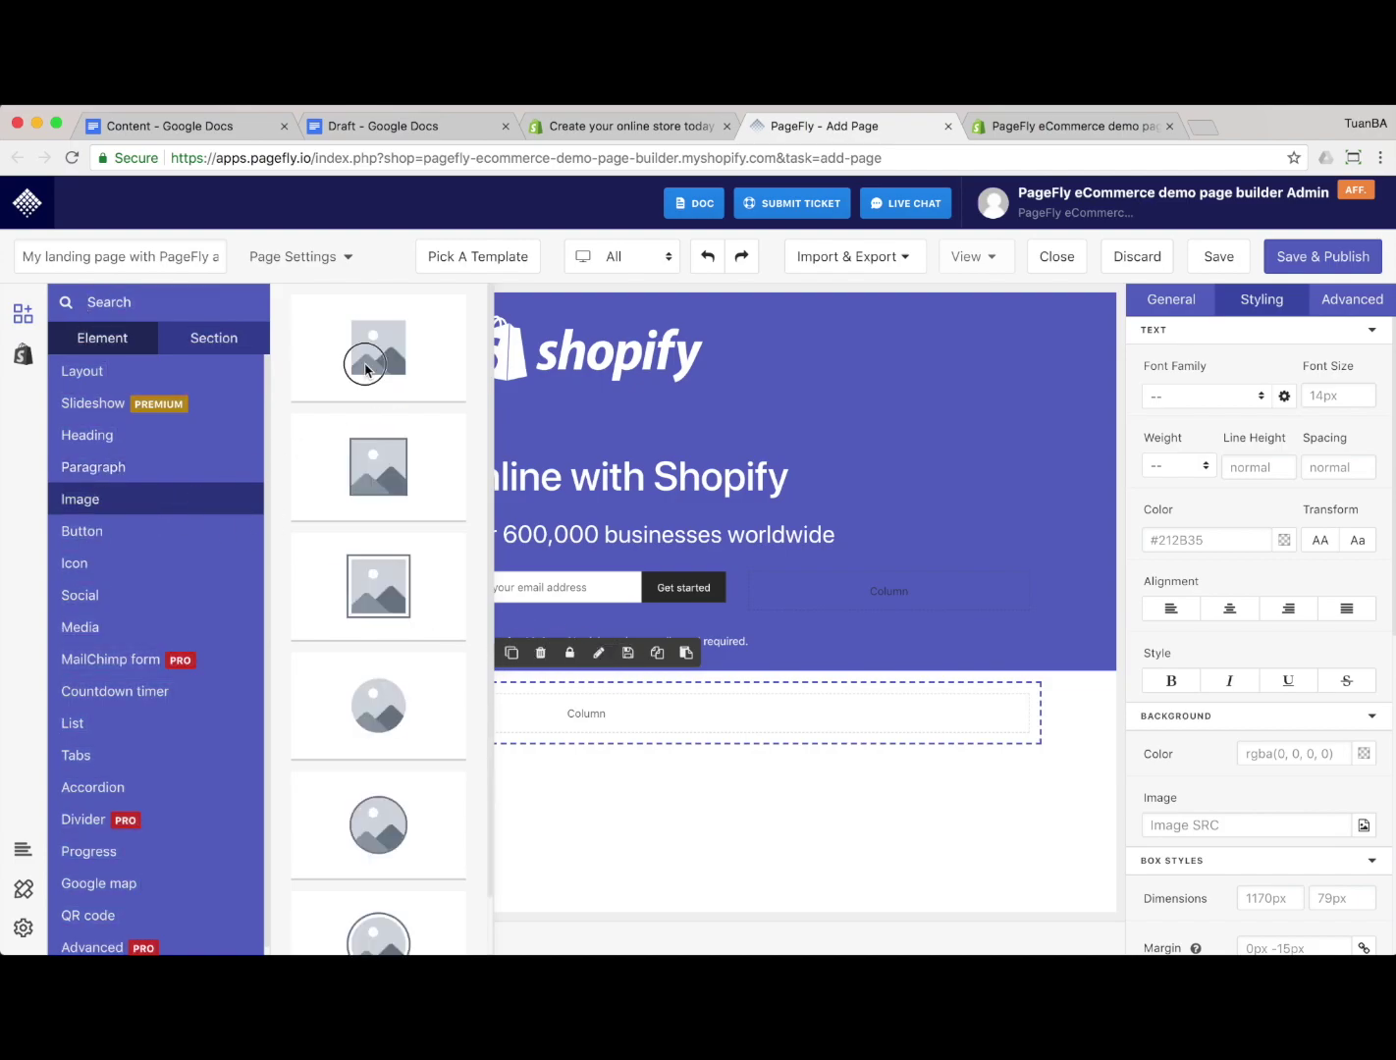
drag(369, 360, 882, 661)
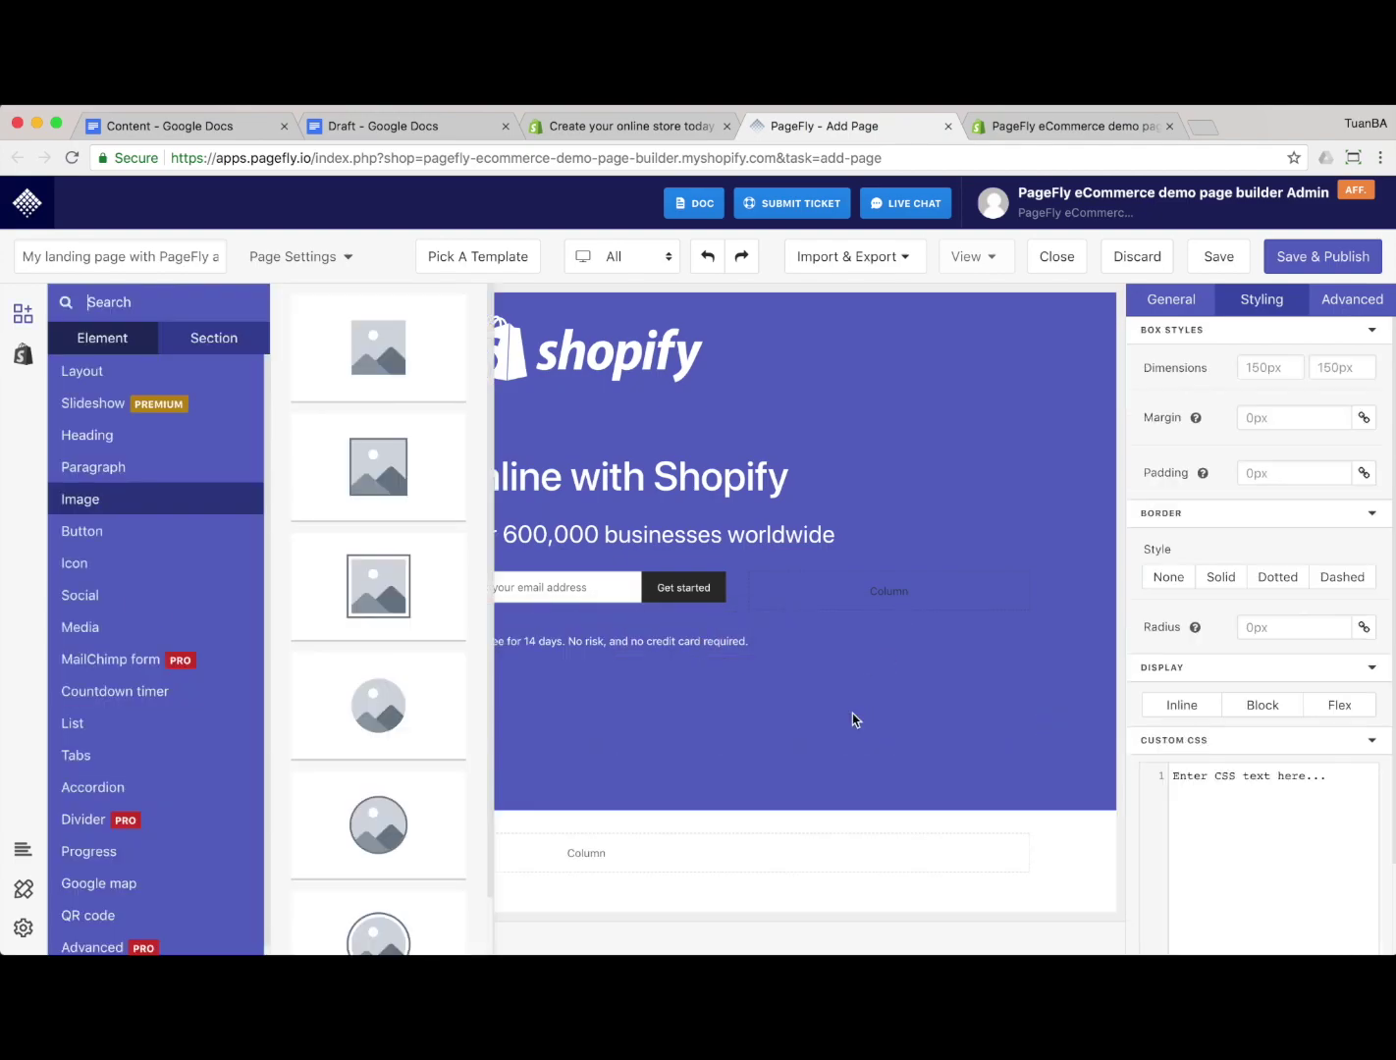
Centre the image in its column and open the image's General settings
click(371, 736)
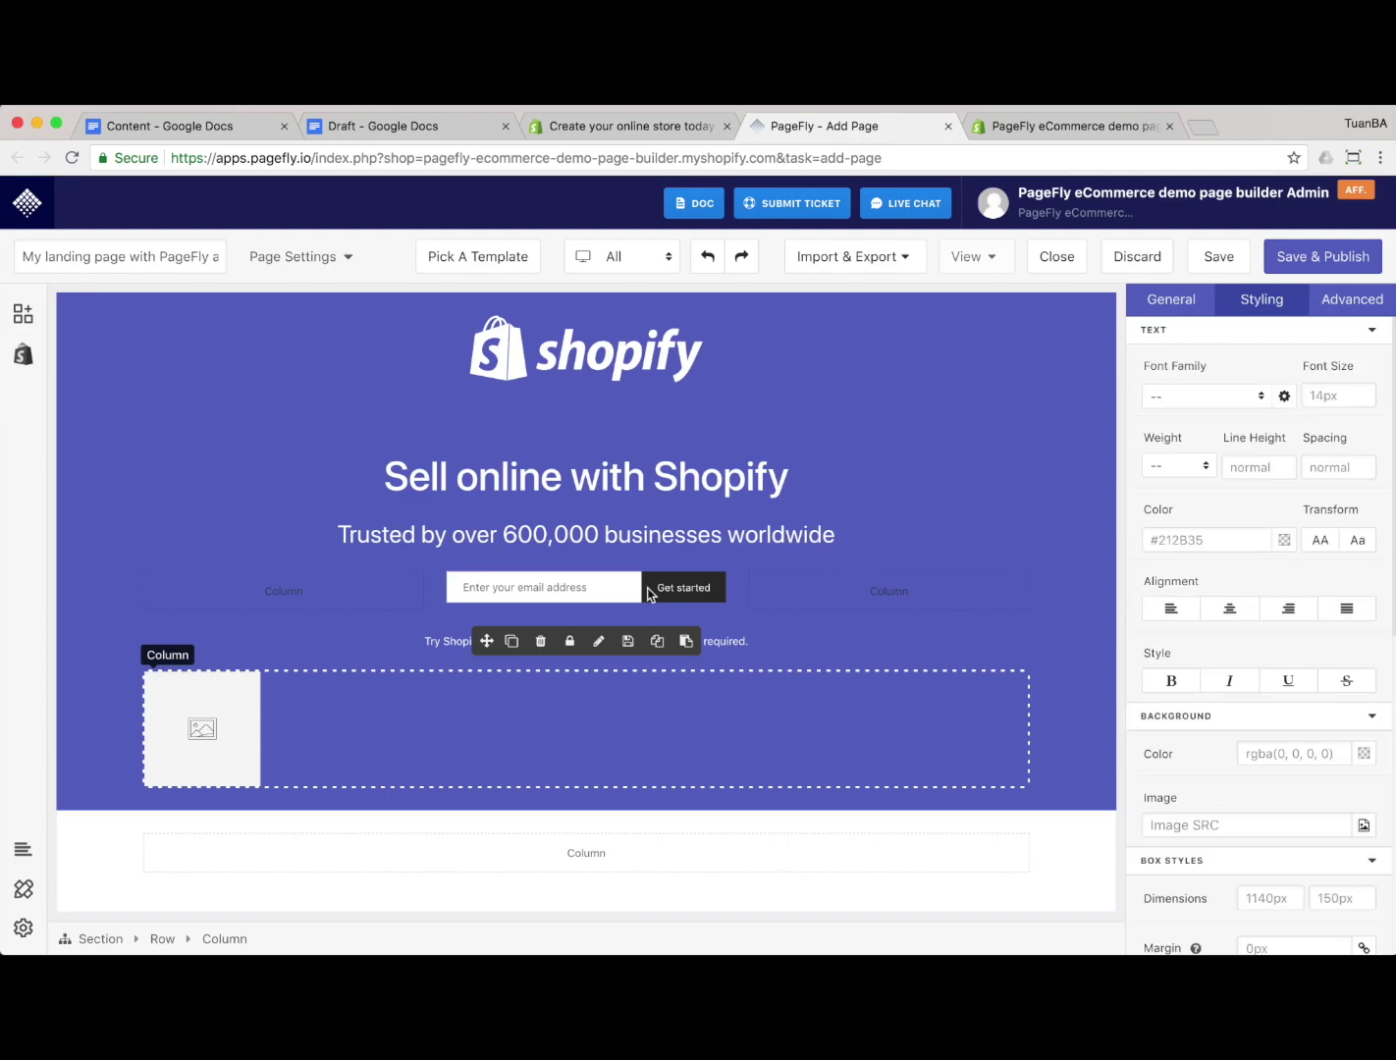
click(1228, 611)
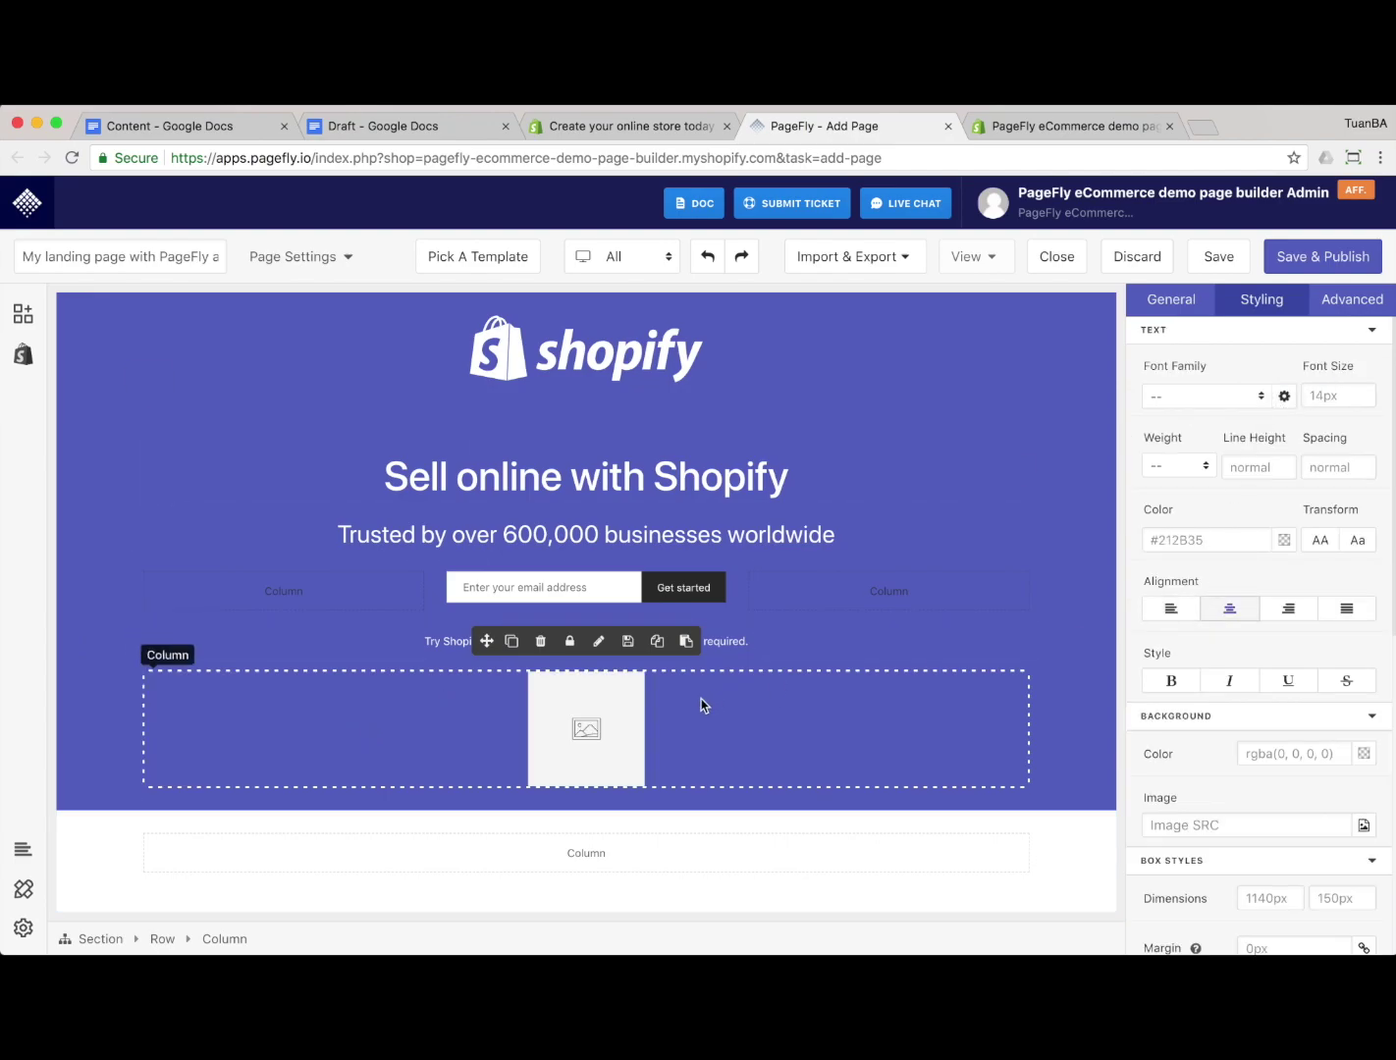
click(610, 716)
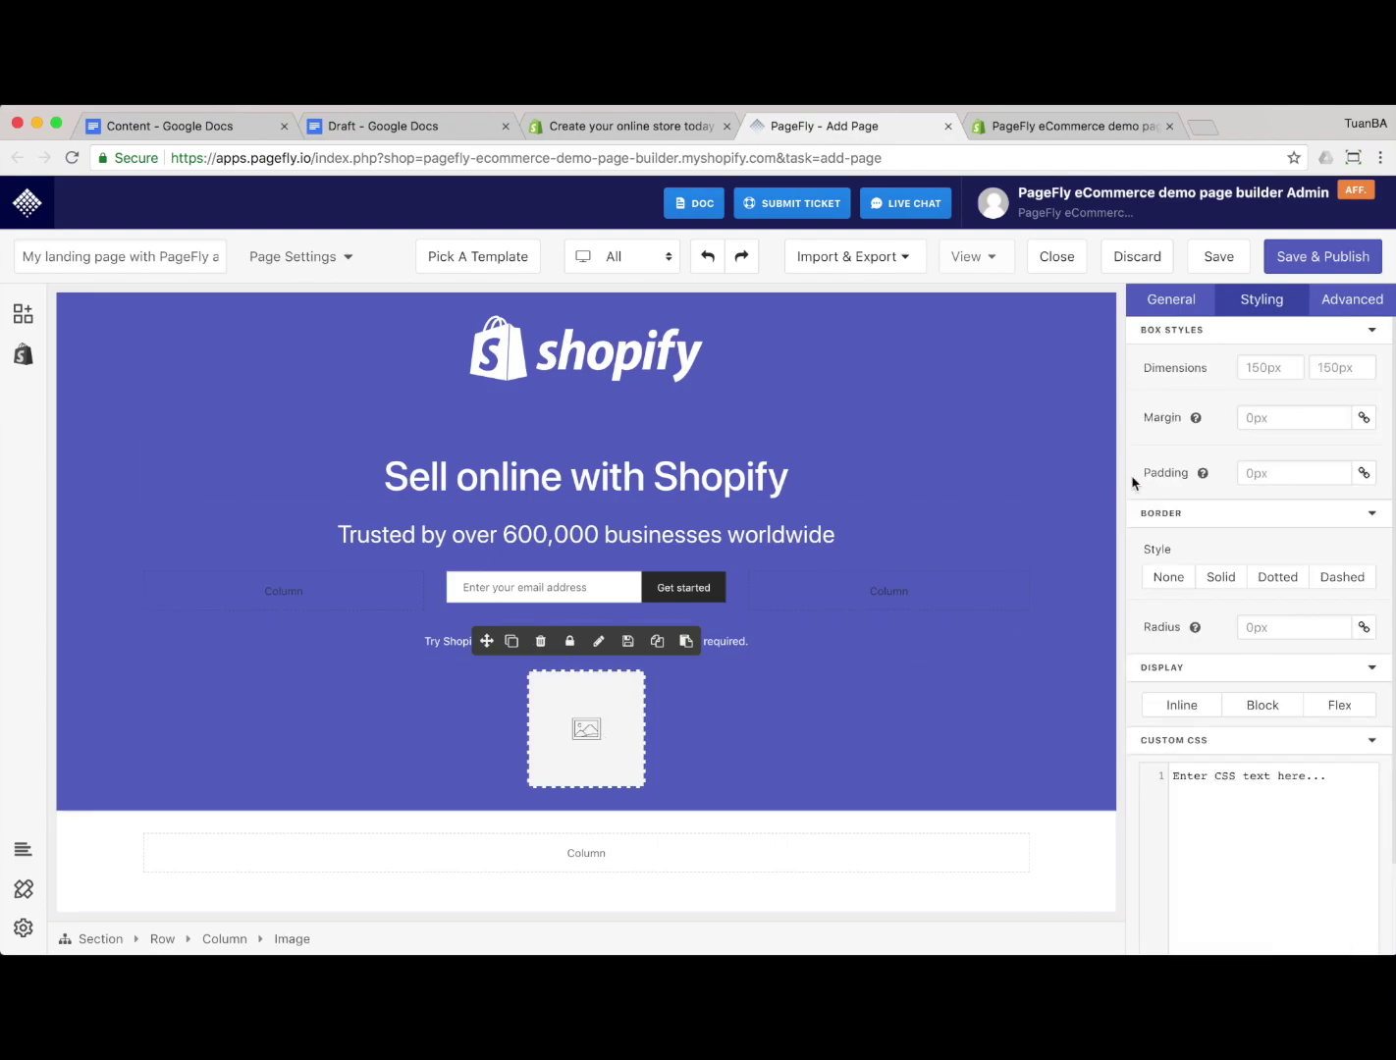
click(1191, 300)
Load '1 my landing page - section 1.png' from the INBOX folder into the image block
click(1330, 399)
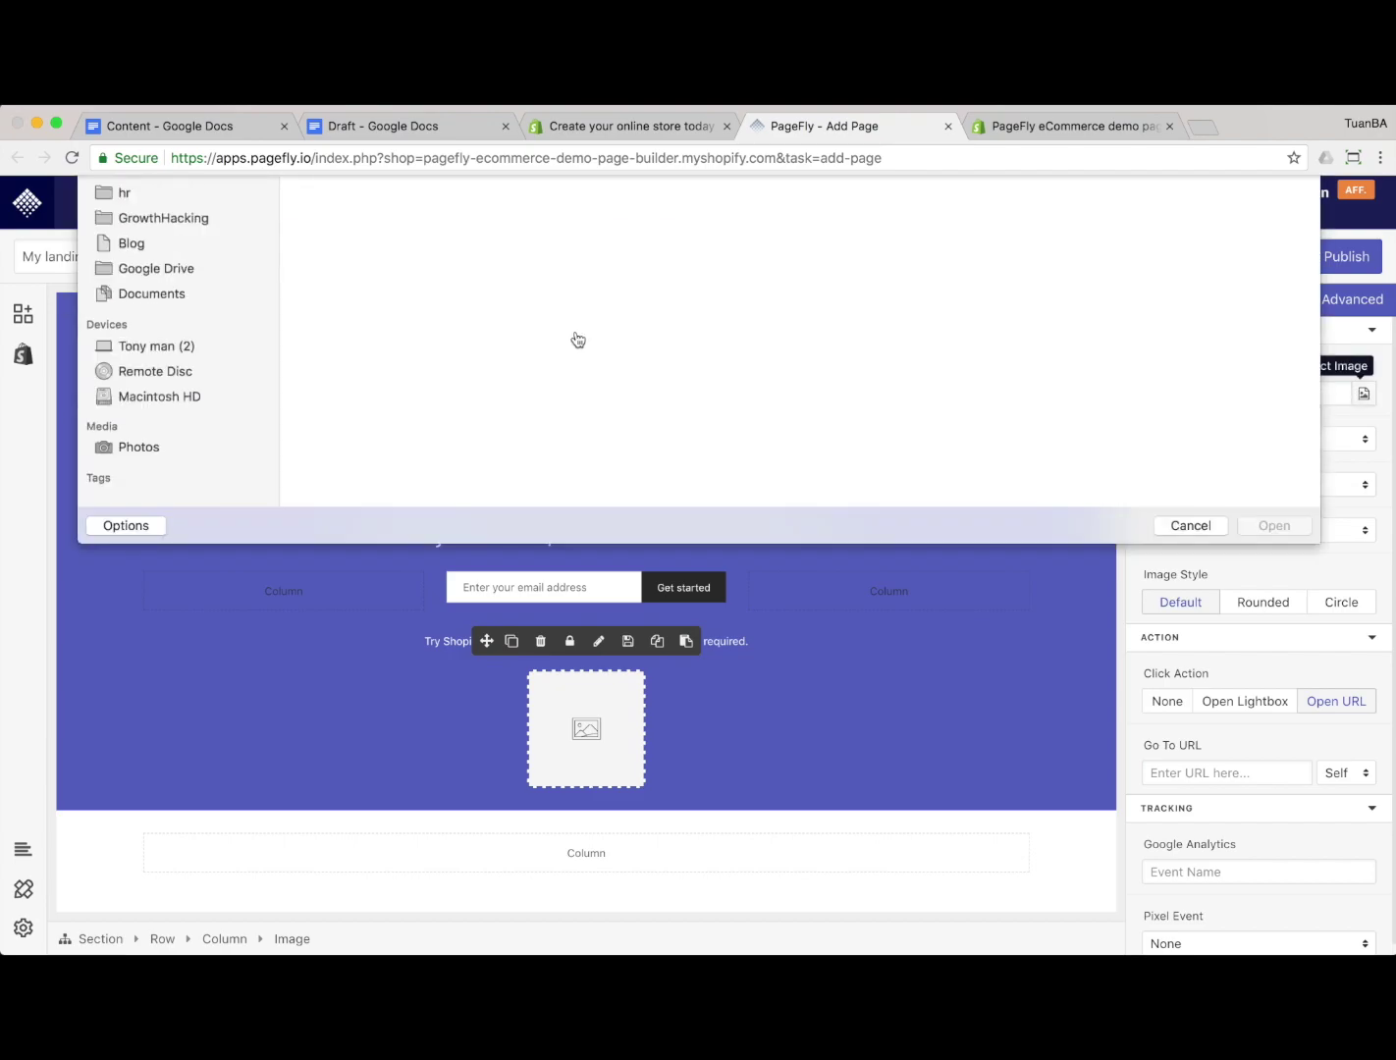
click(455, 257)
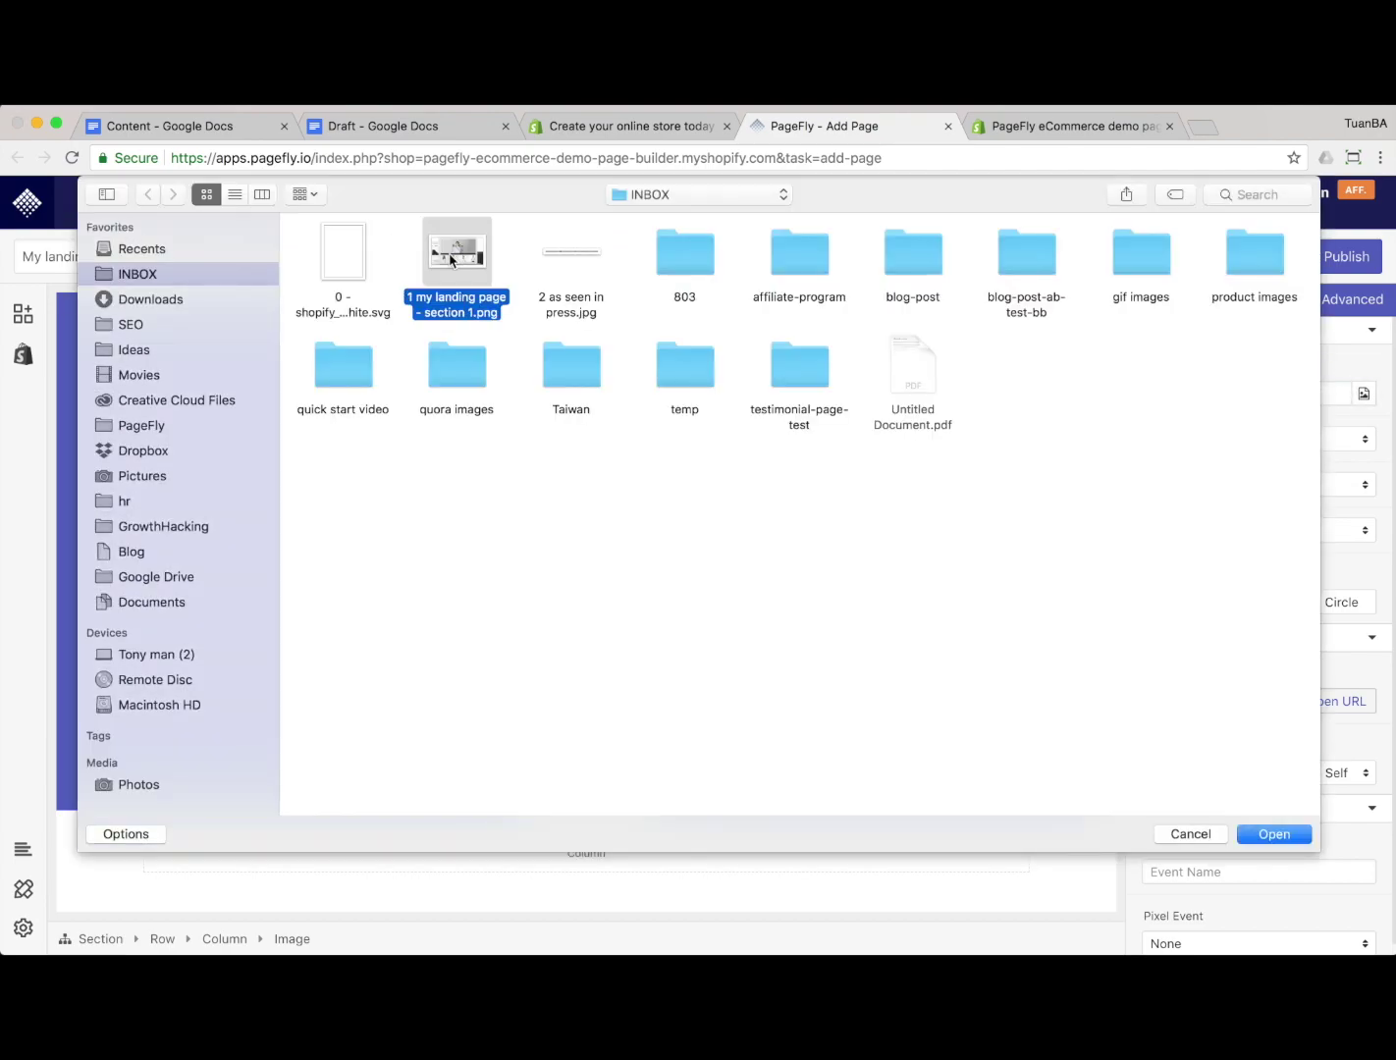
double_click(471, 257)
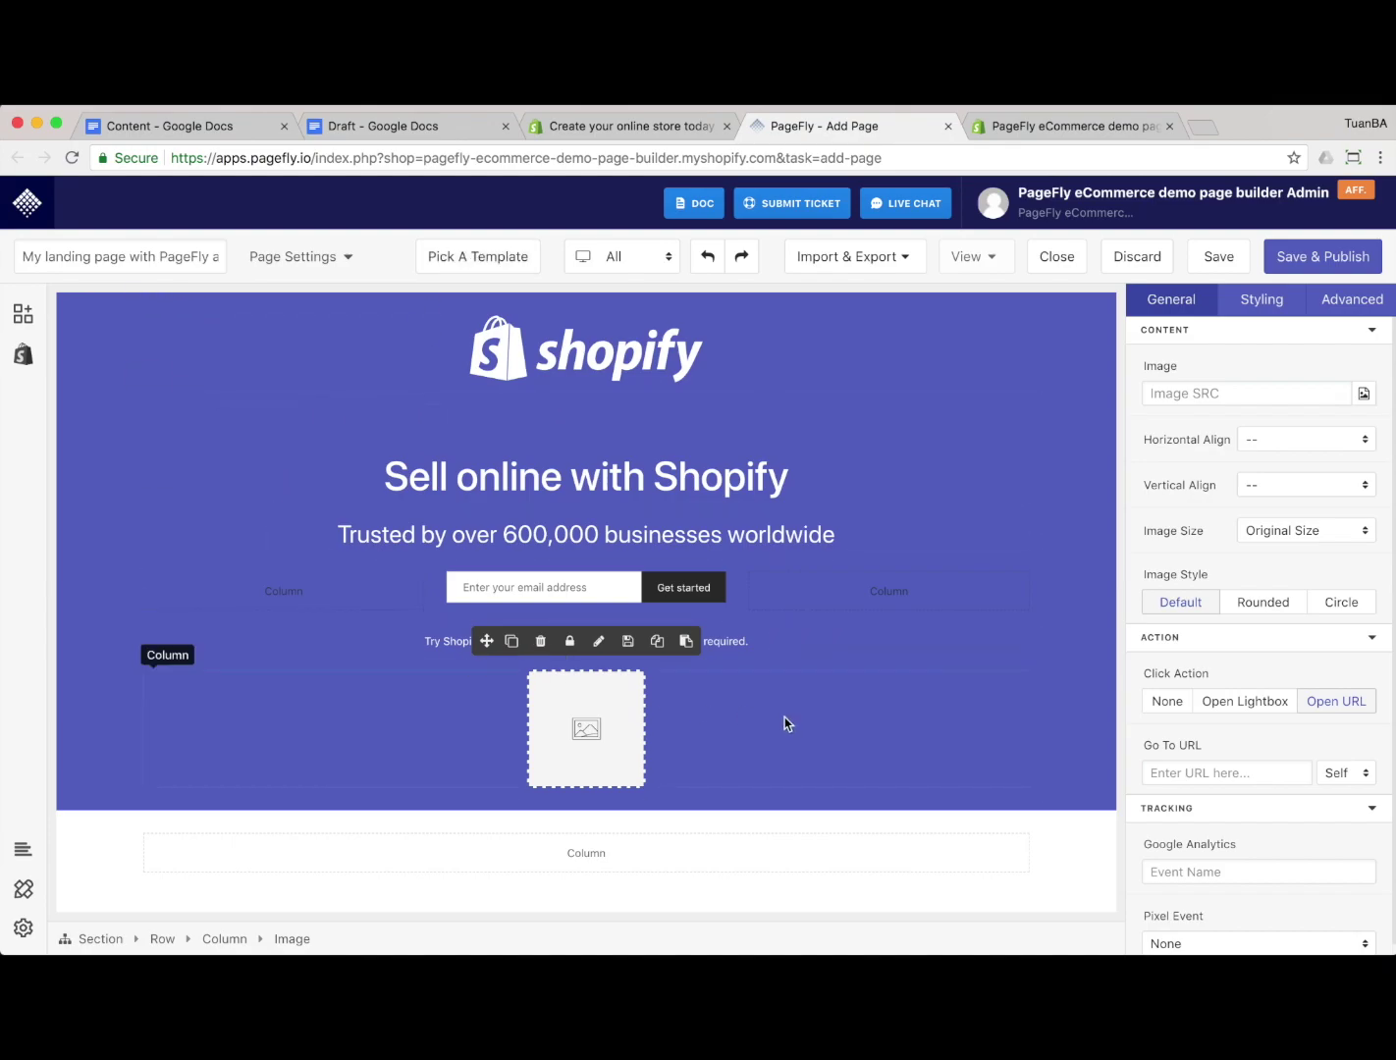
click(965, 529)
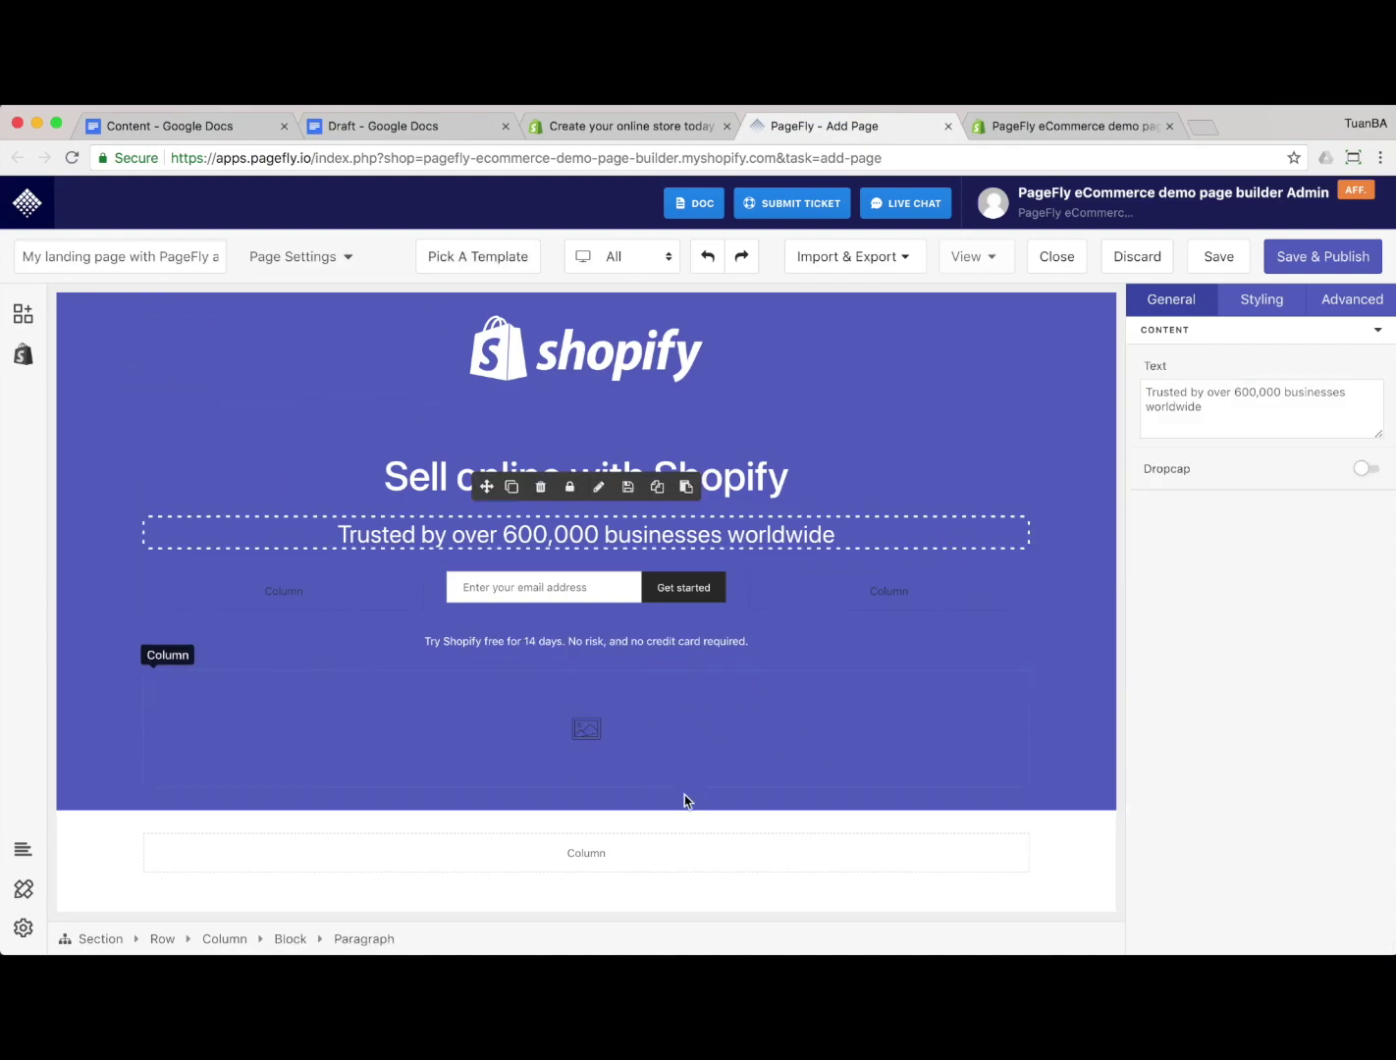
click(718, 790)
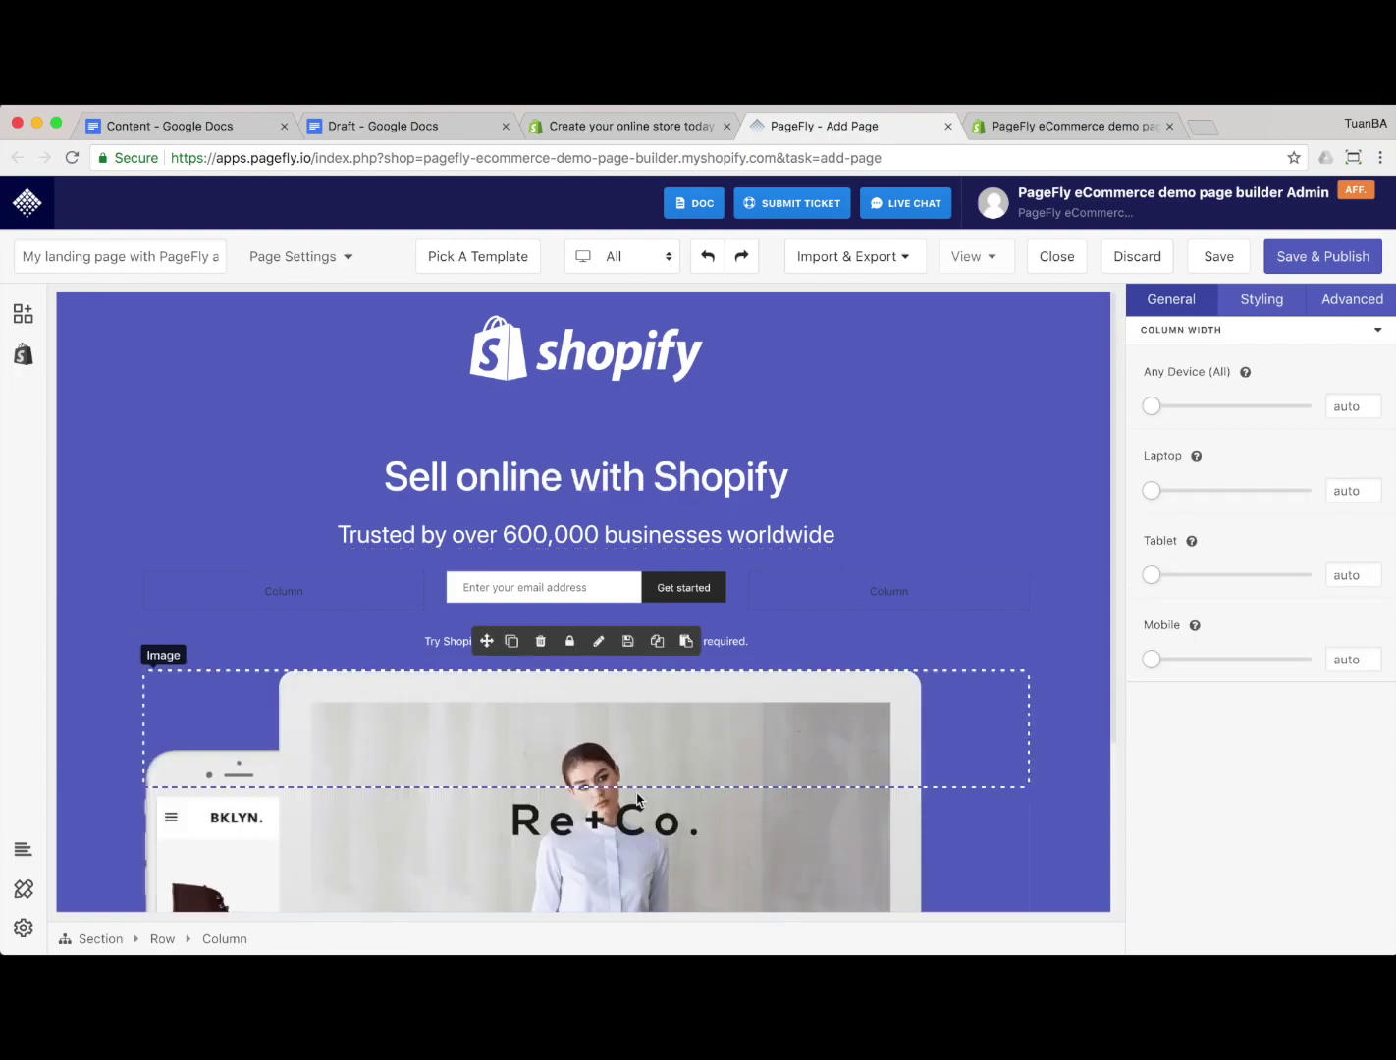
scroll(643, 795, down, 3)
scroll(831, 785, down, 5)
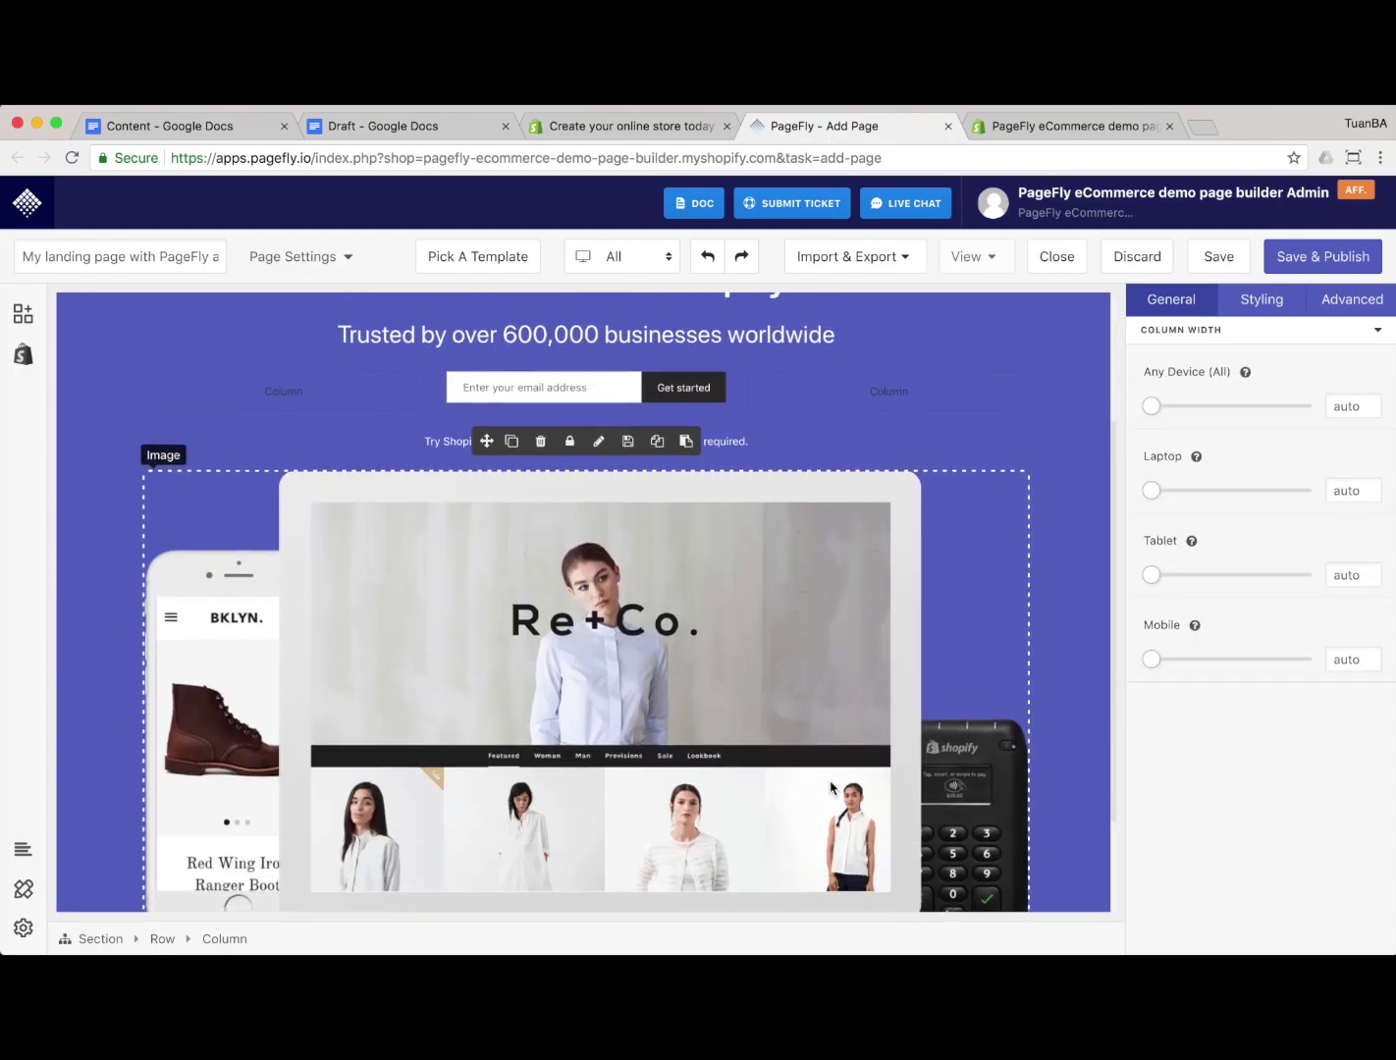
Select the hero section and review Shopify's features row for reference
scroll(832, 786, down, 1)
click(822, 827)
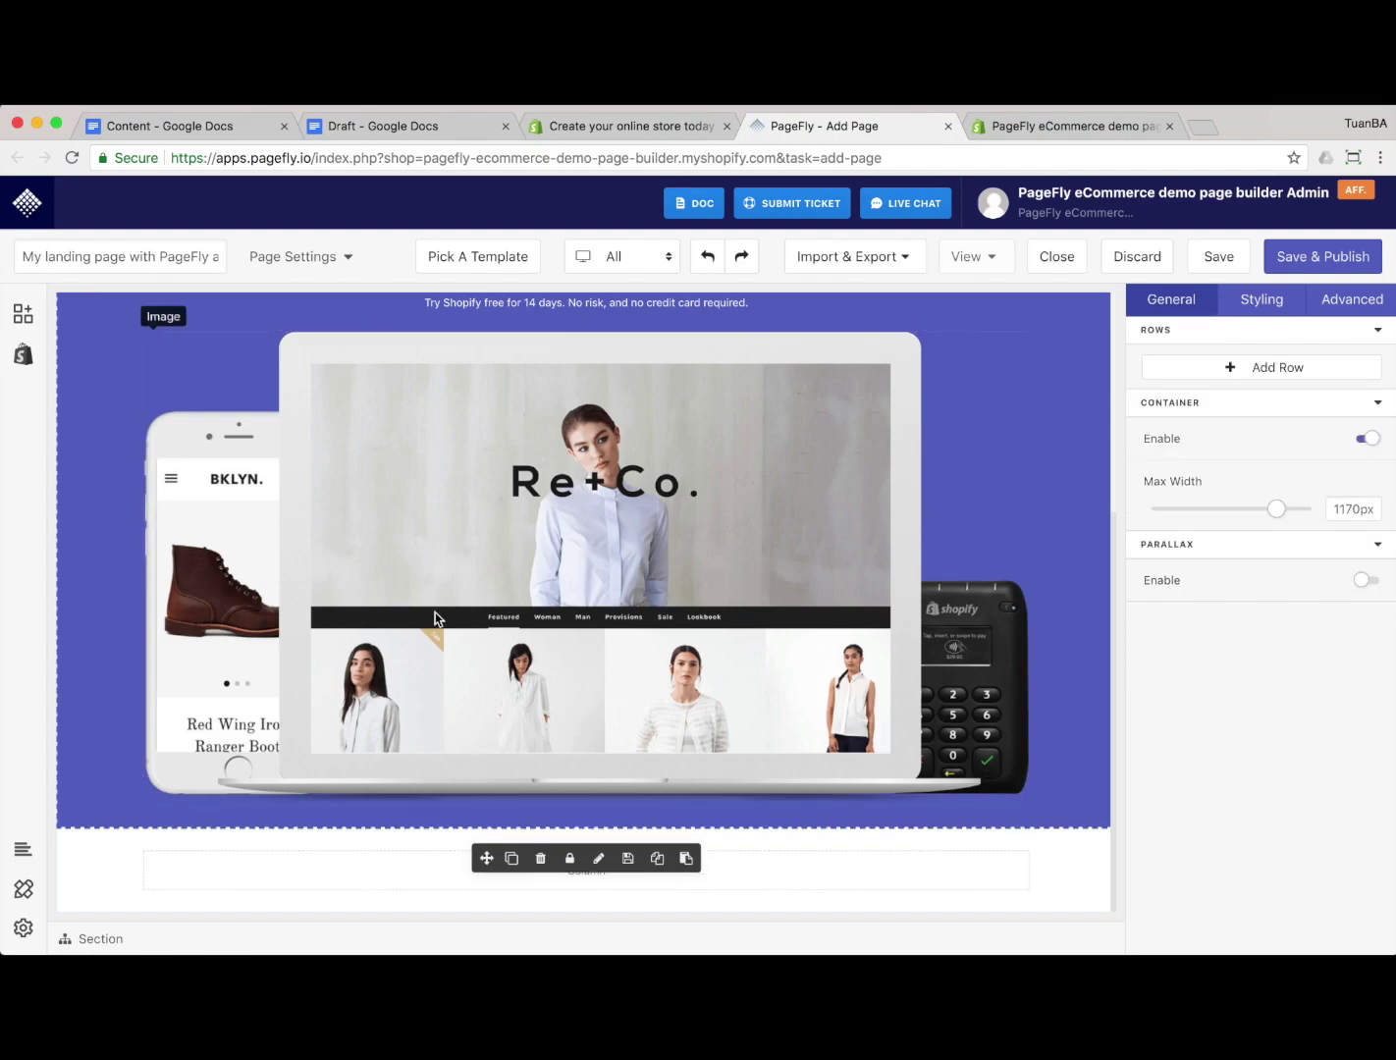
key(ctrl+shift+Tab)
scroll(441, 641, down, 5)
scroll(441, 641, down, 4)
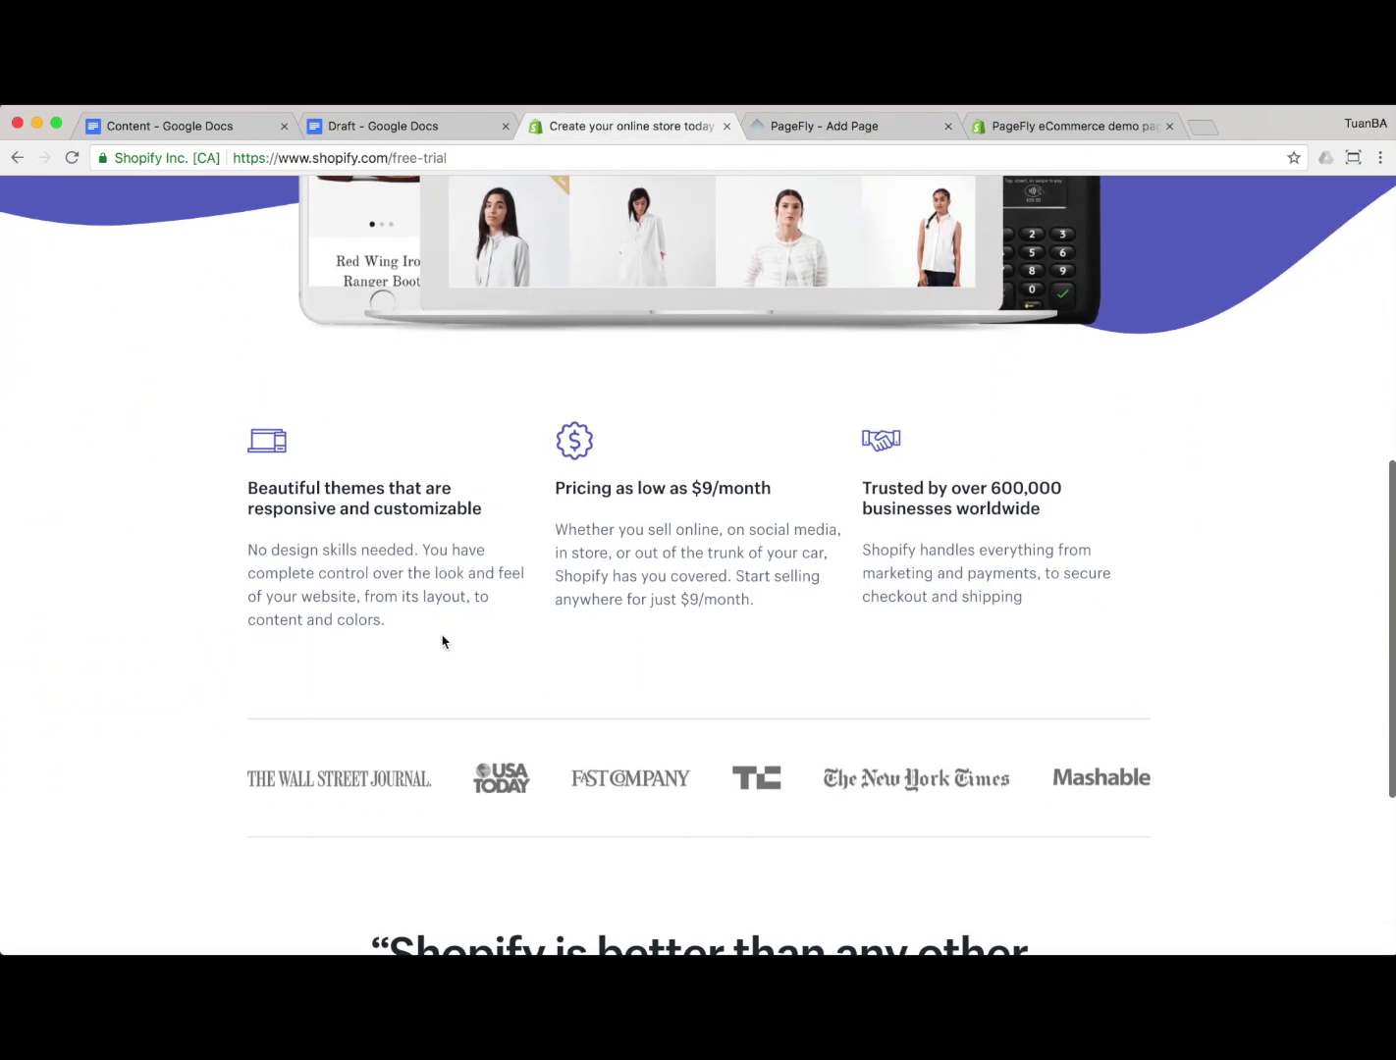
key(ctrl+Tab)
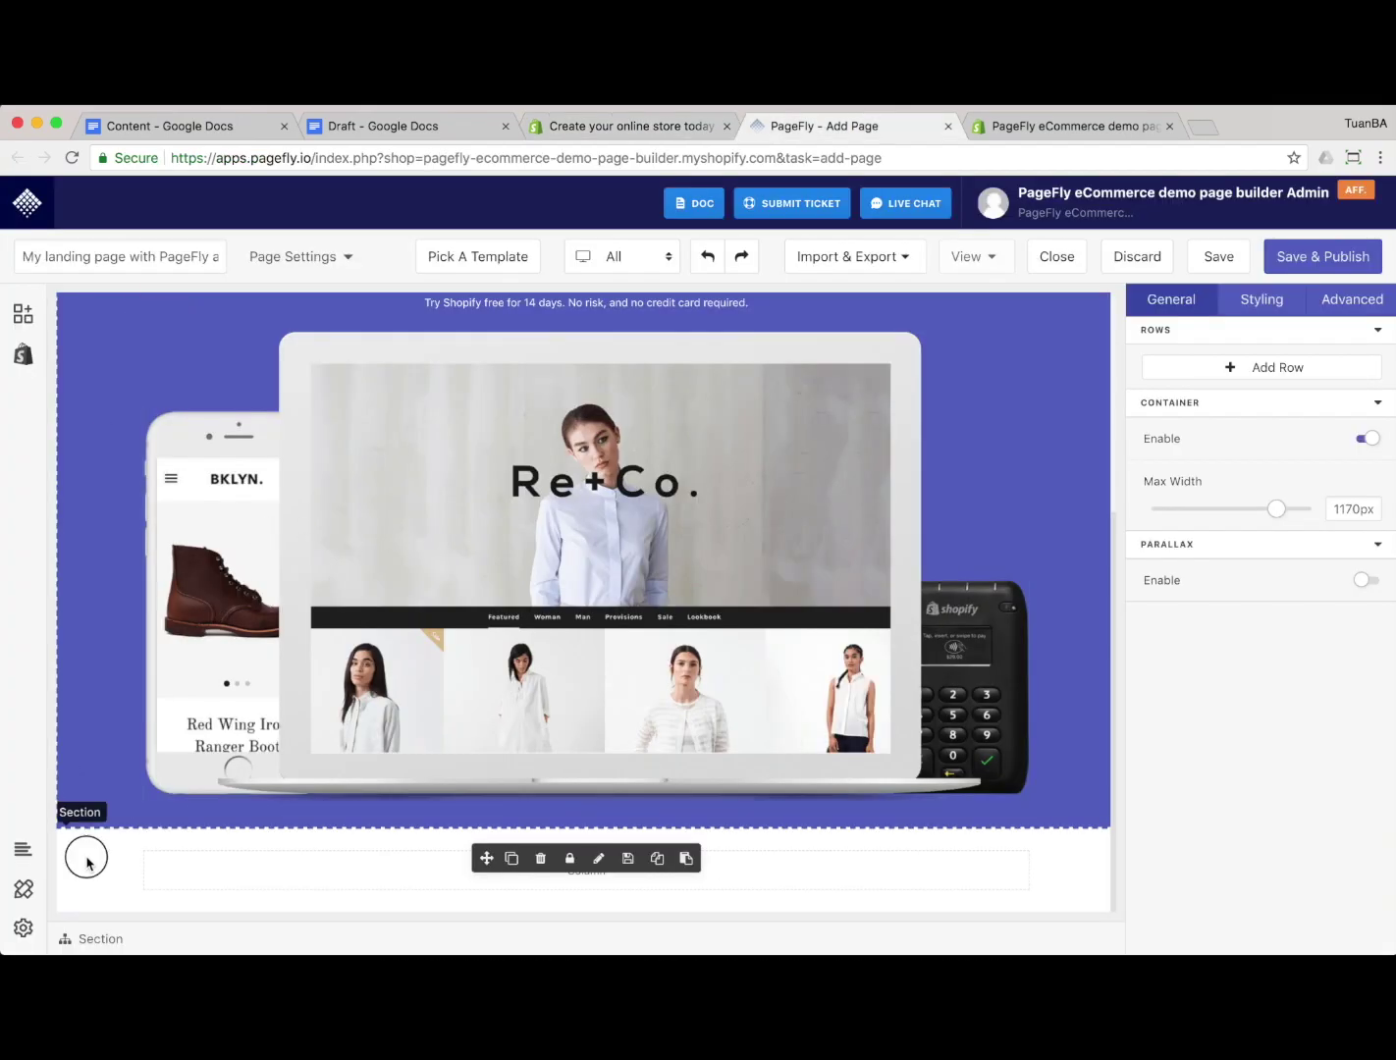
Give the empty lower row three columns, checking it against Shopify's page
click(142, 861)
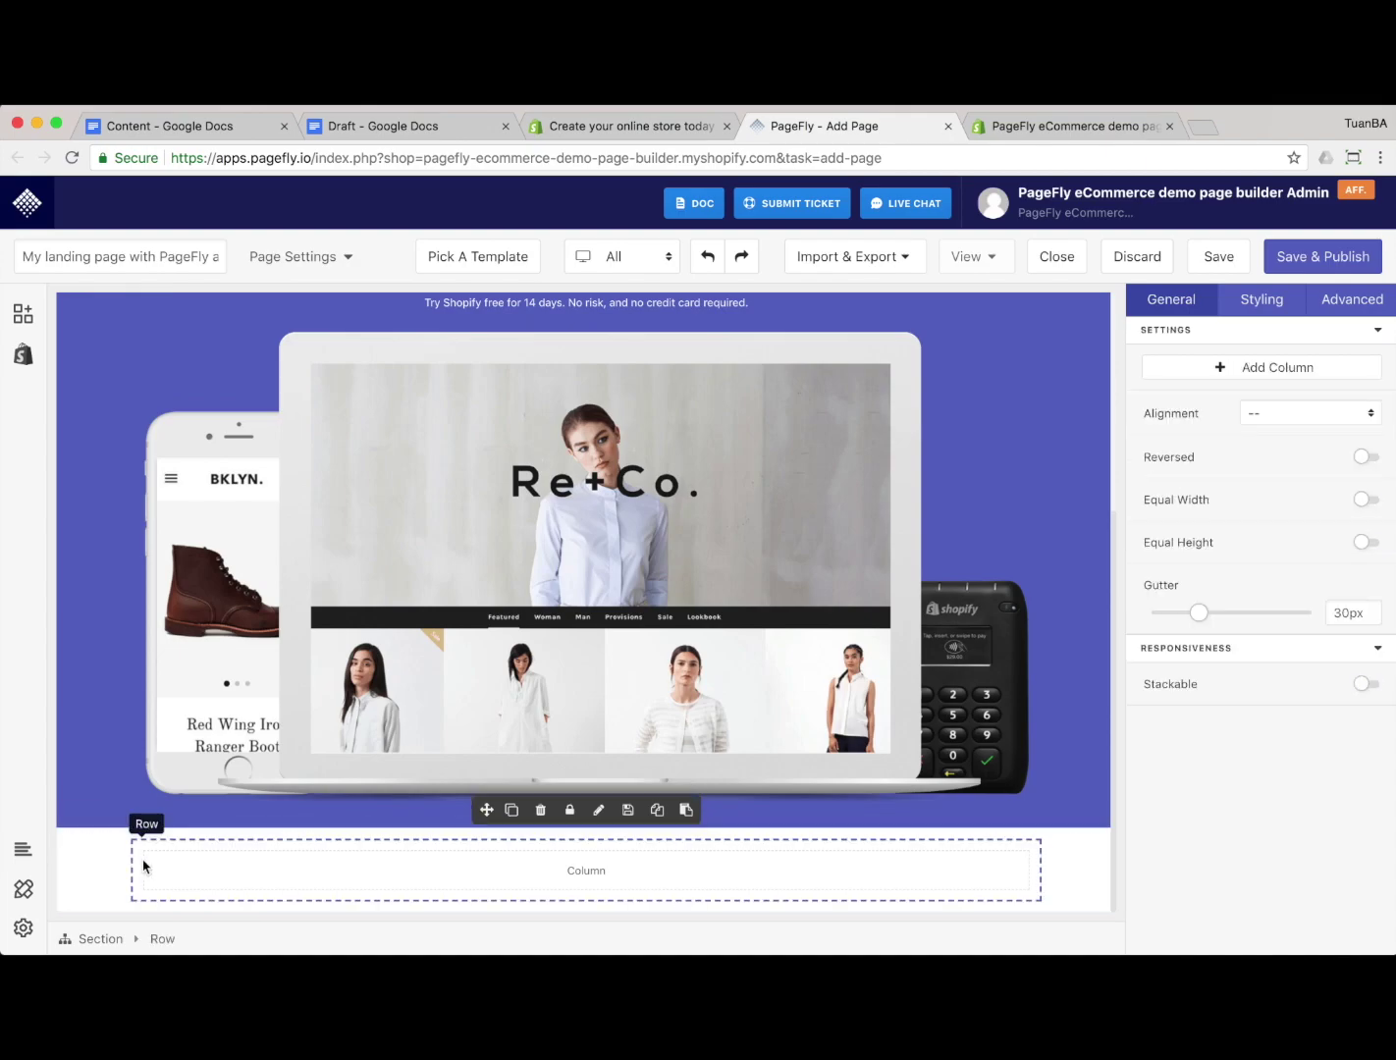
double_click(1237, 370)
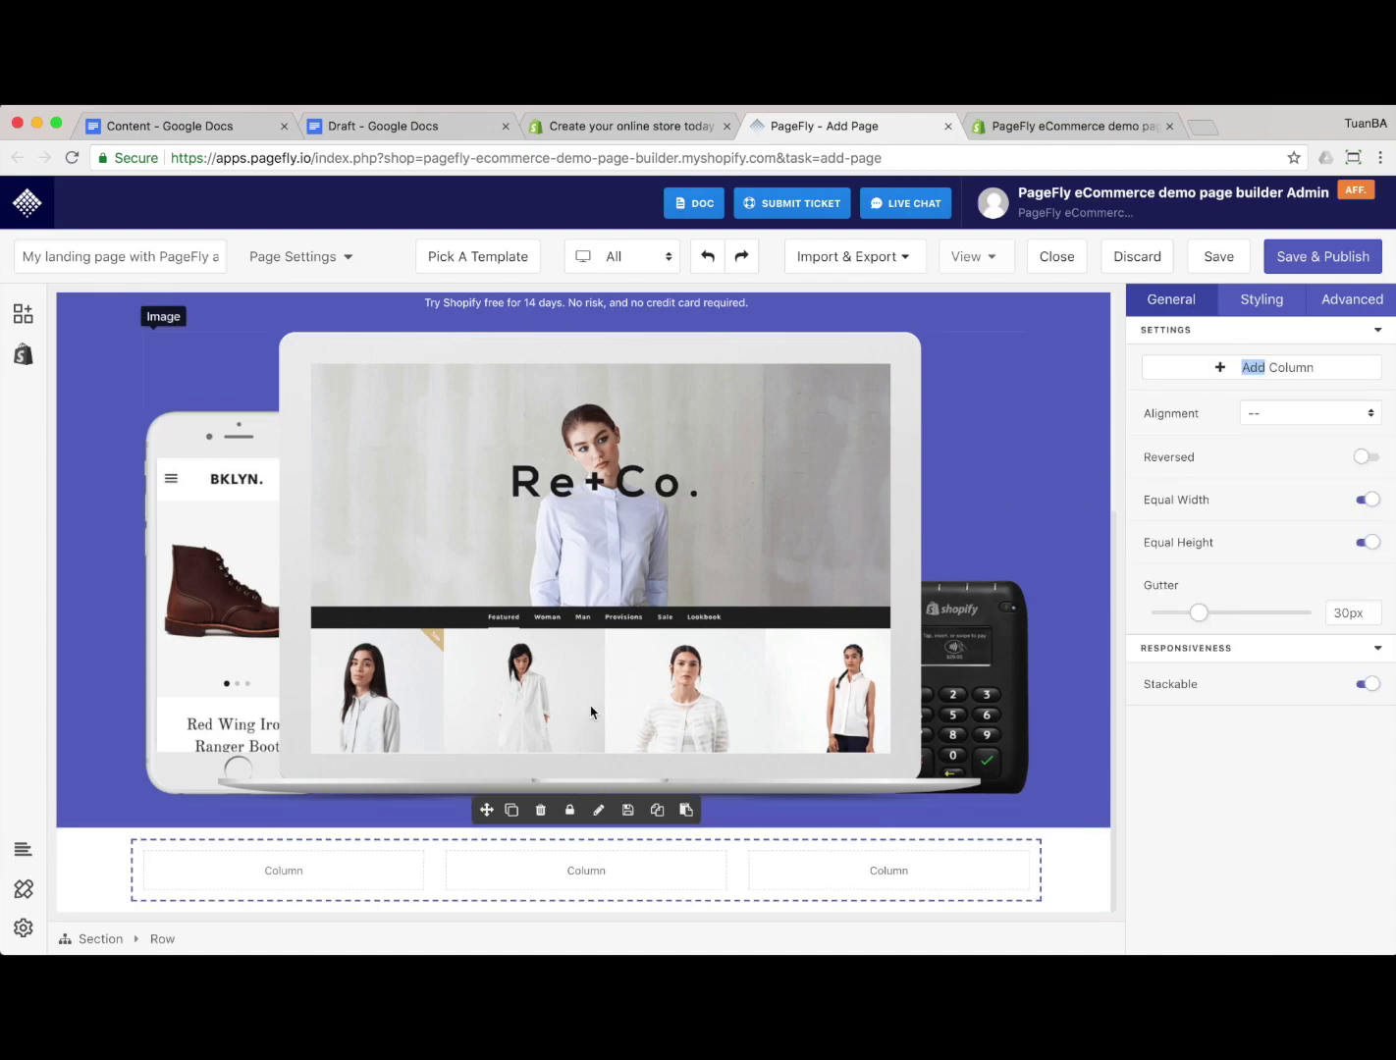
key(ctrl+shift+Tab)
scroll(426, 826, down, 1)
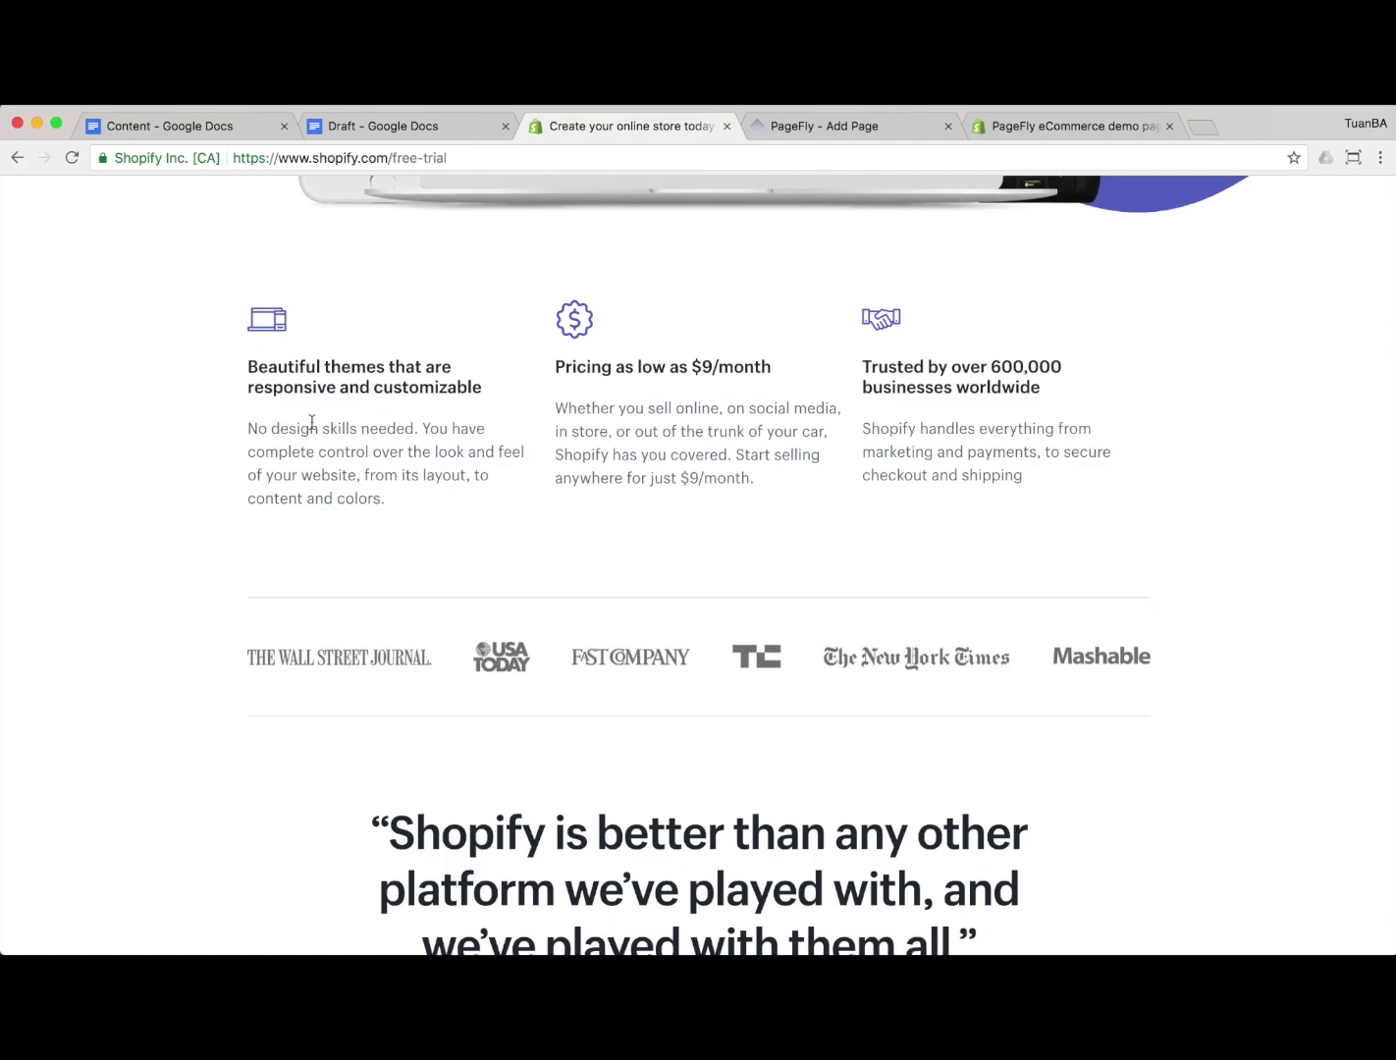
scroll(311, 422, up, 1)
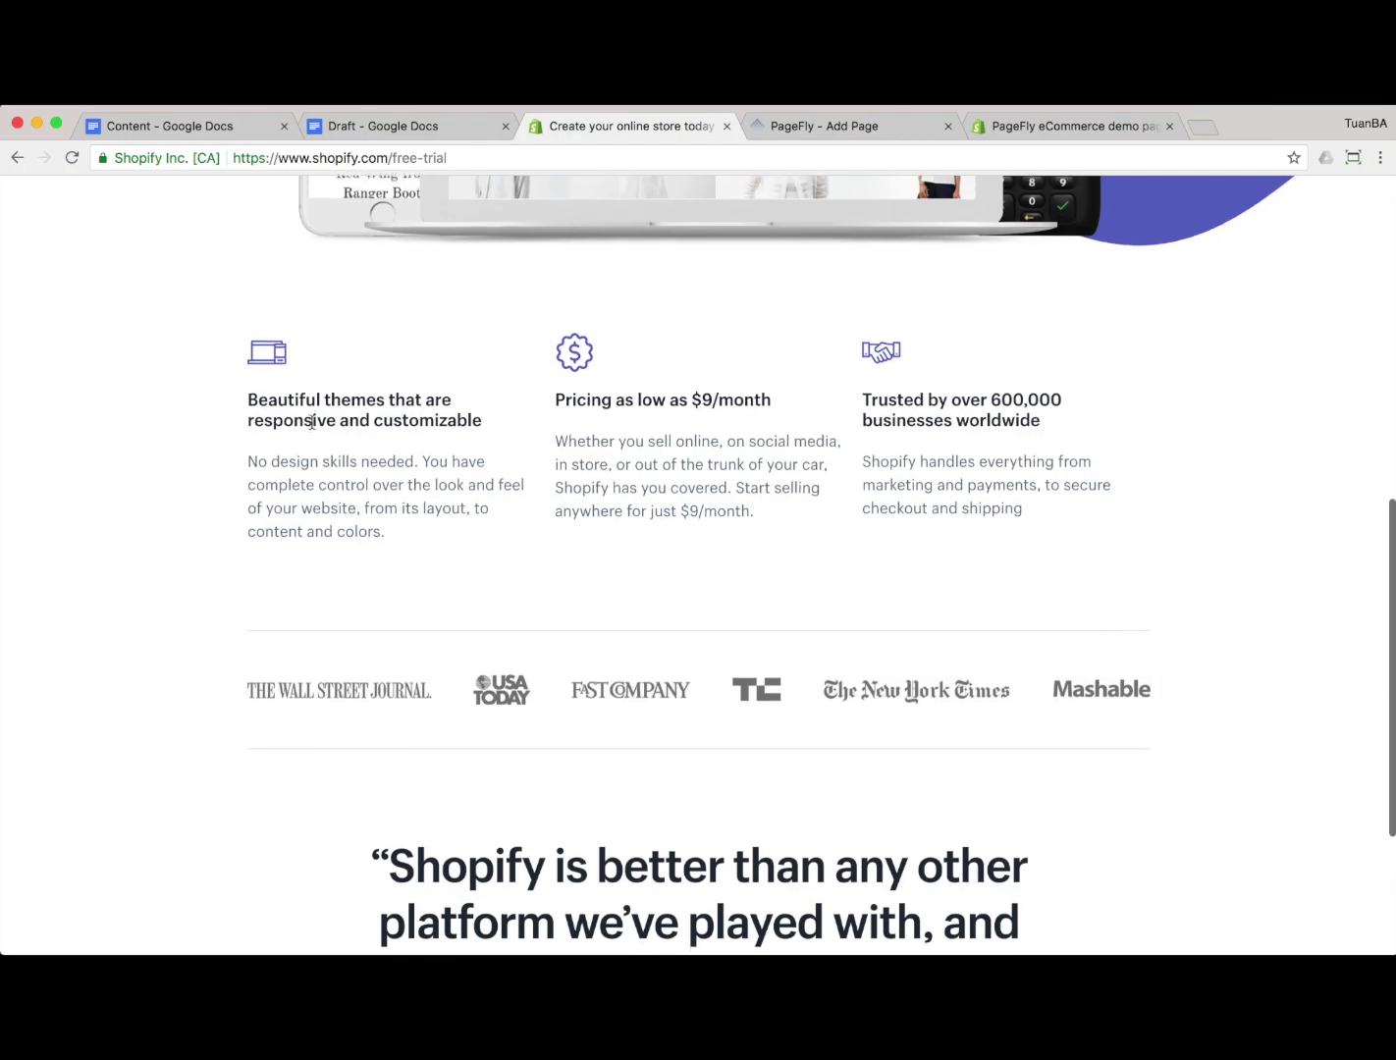
key(ctrl+Tab)
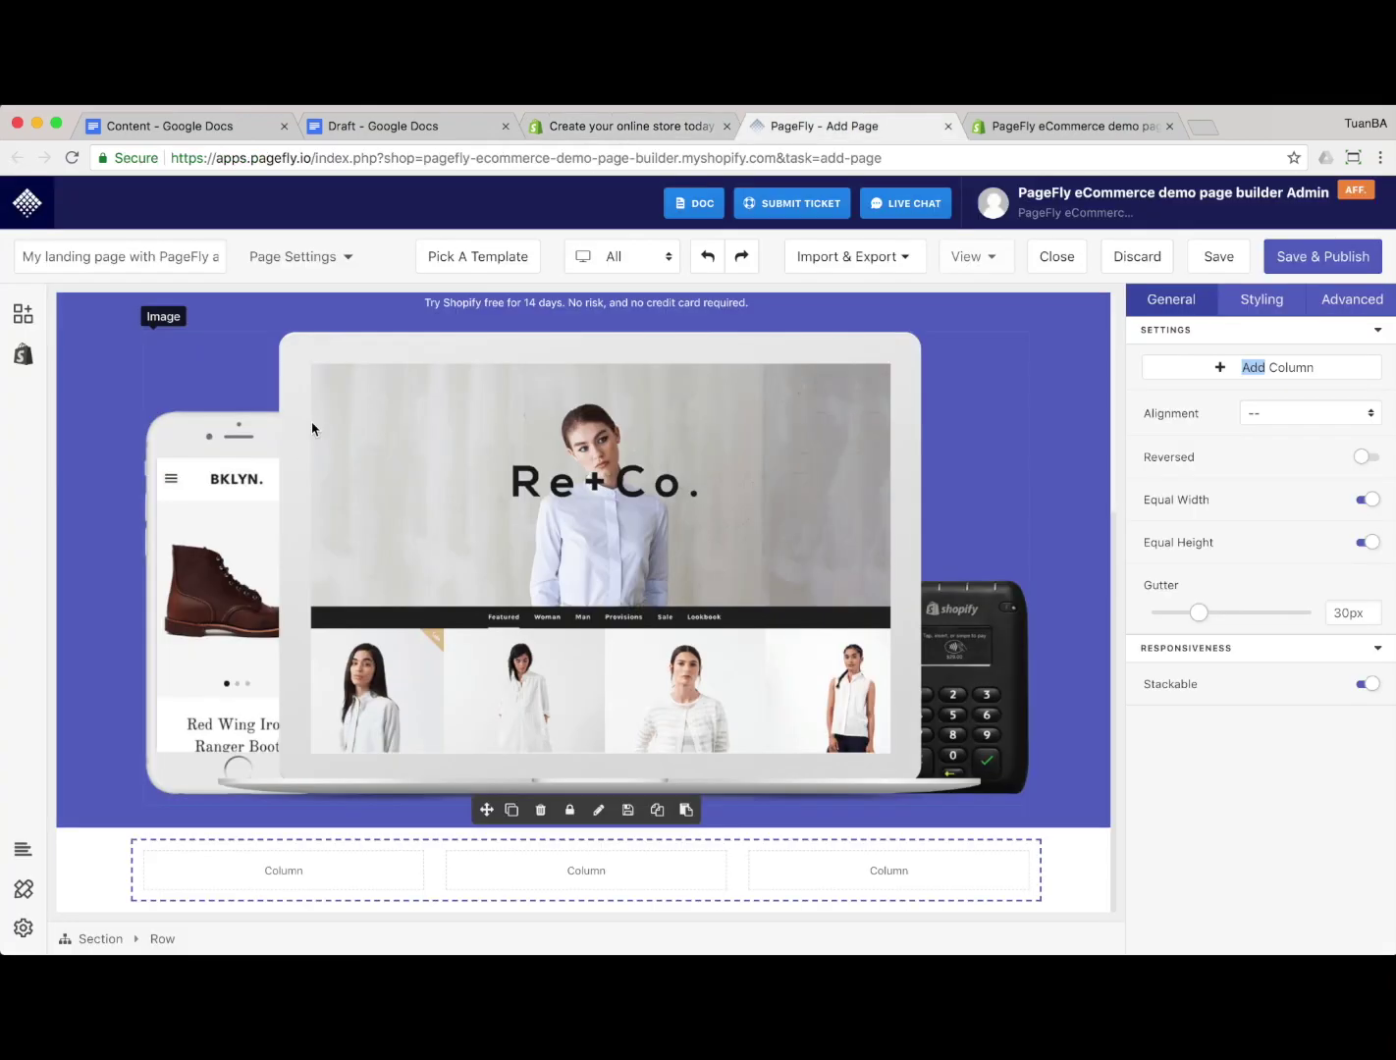
Browse section templates: Icon with text, Image with text, Pricing tables, then Testimonial
click(26, 316)
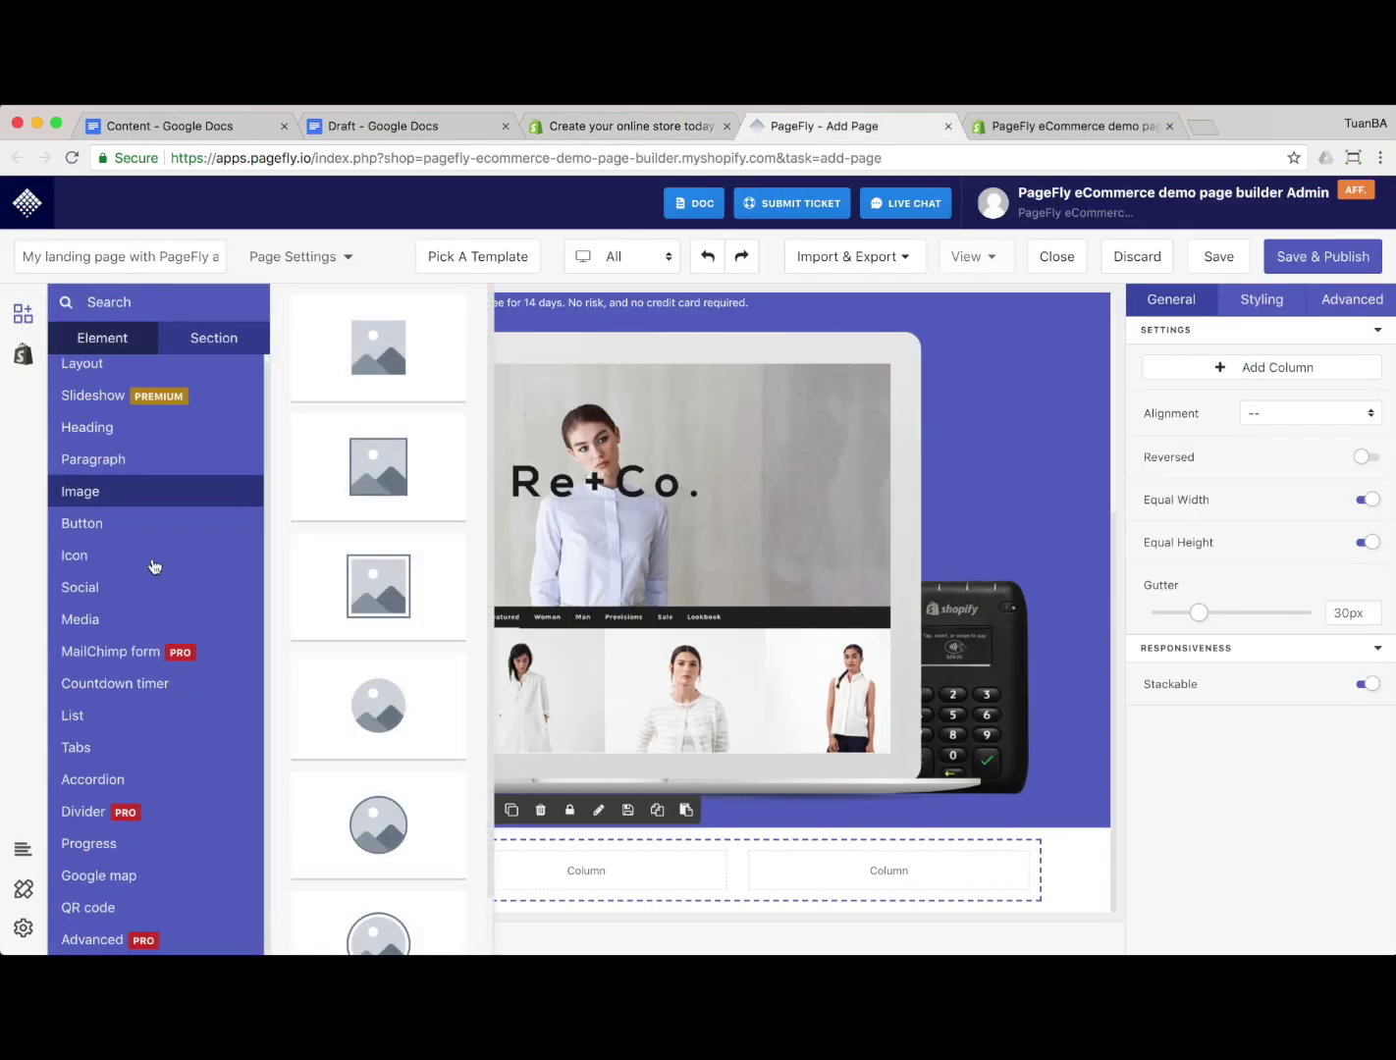
click(201, 337)
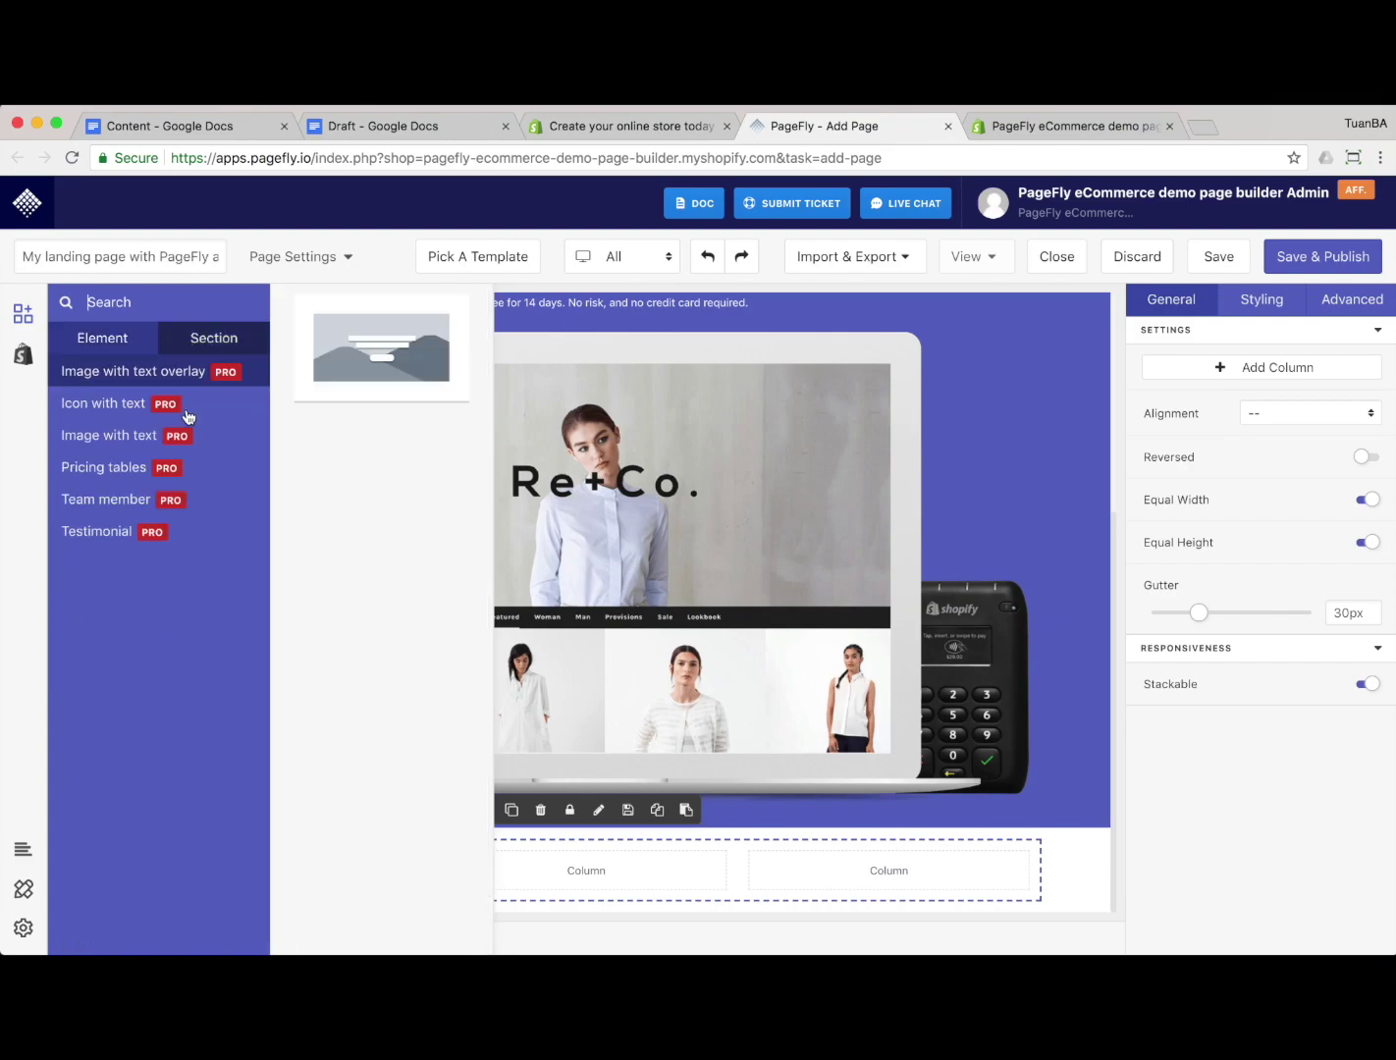
click(228, 410)
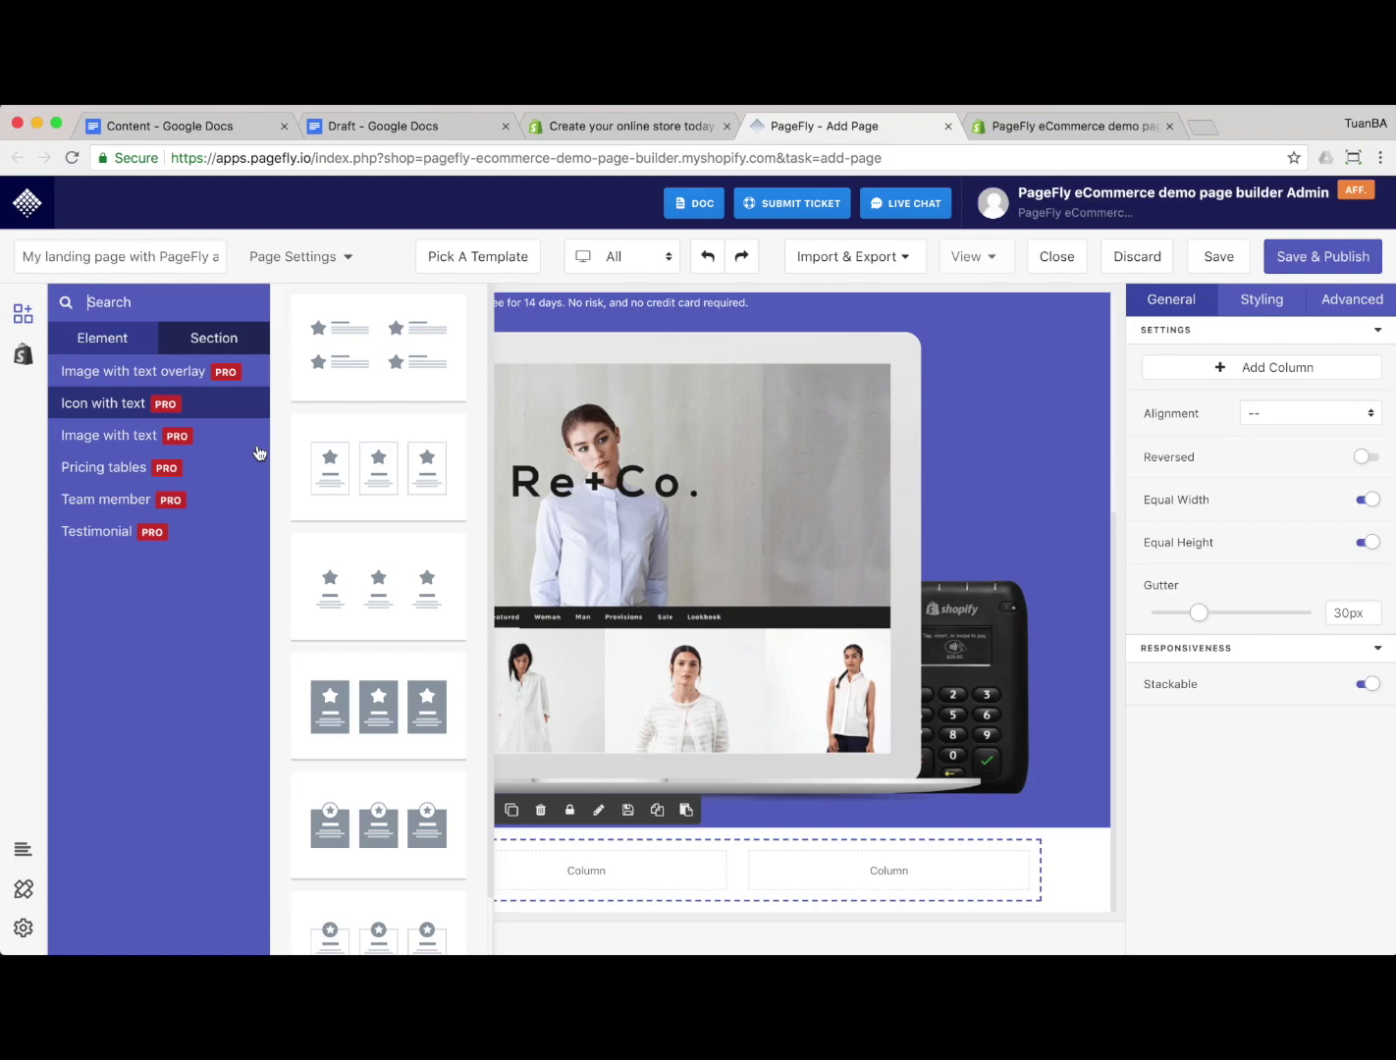
click(243, 437)
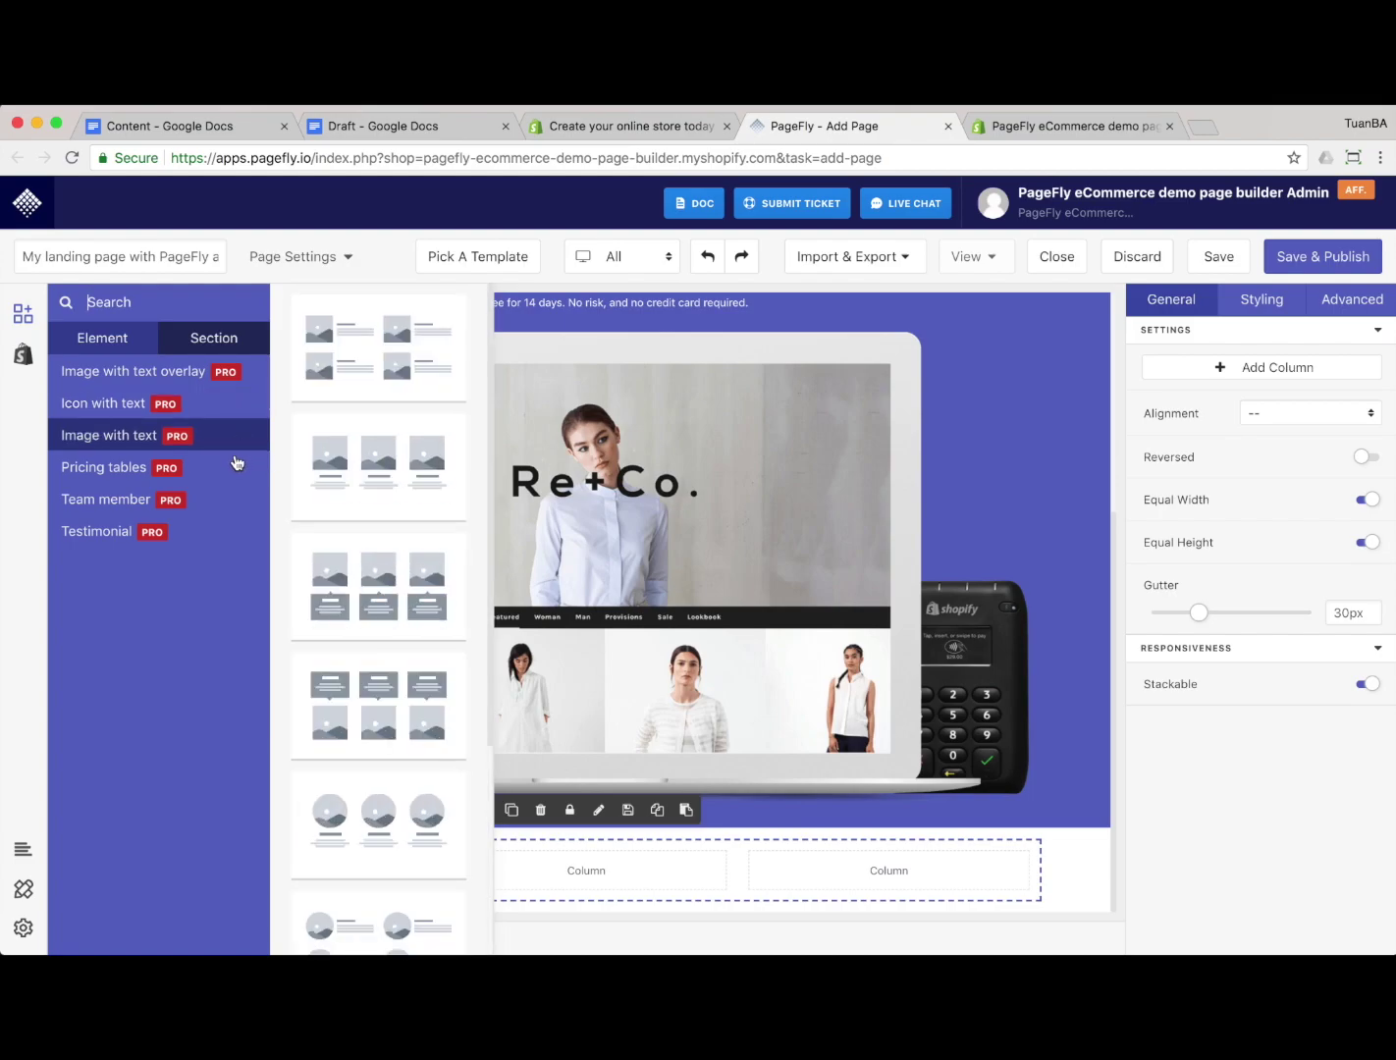
click(234, 476)
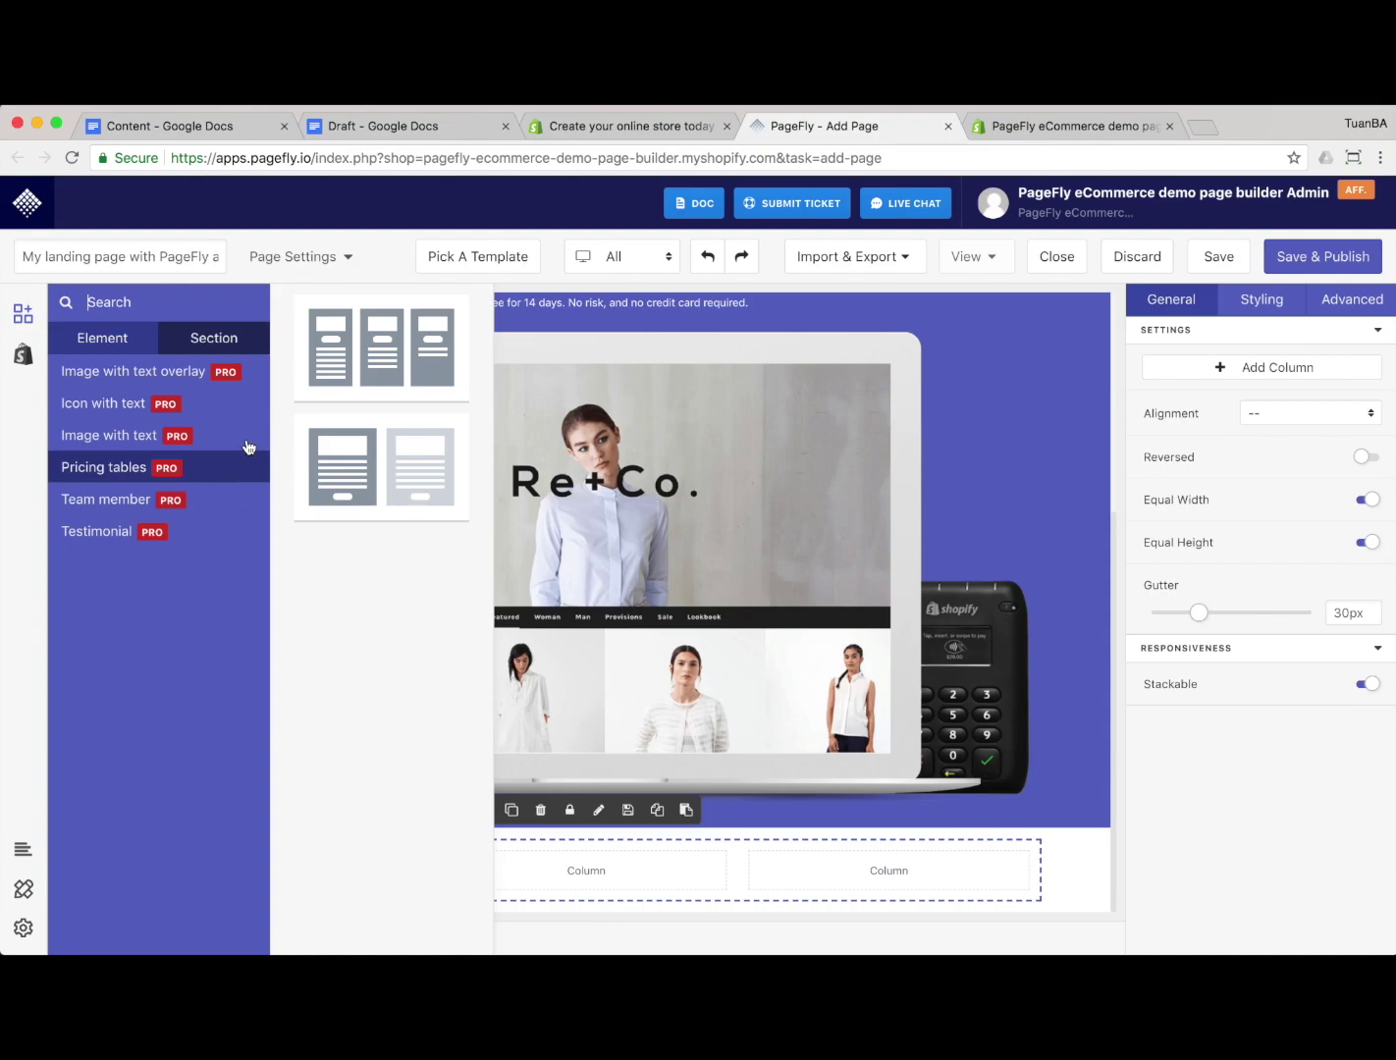
click(222, 538)
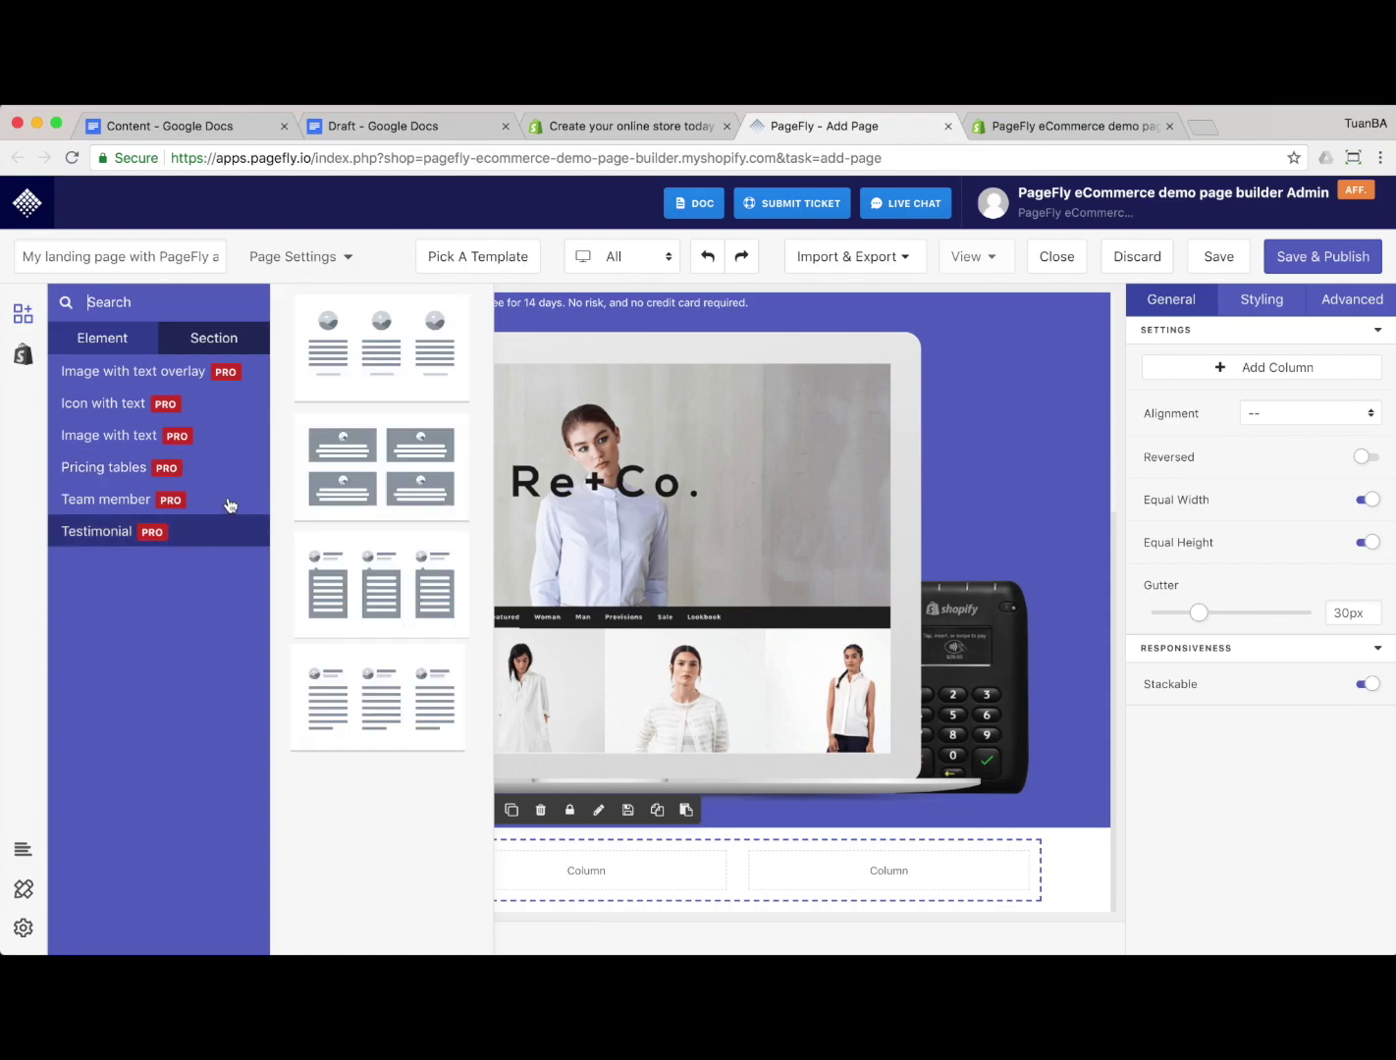
Drop the three-column Testimonial template into the empty row below the hero
key(ctrl+shift+Tab)
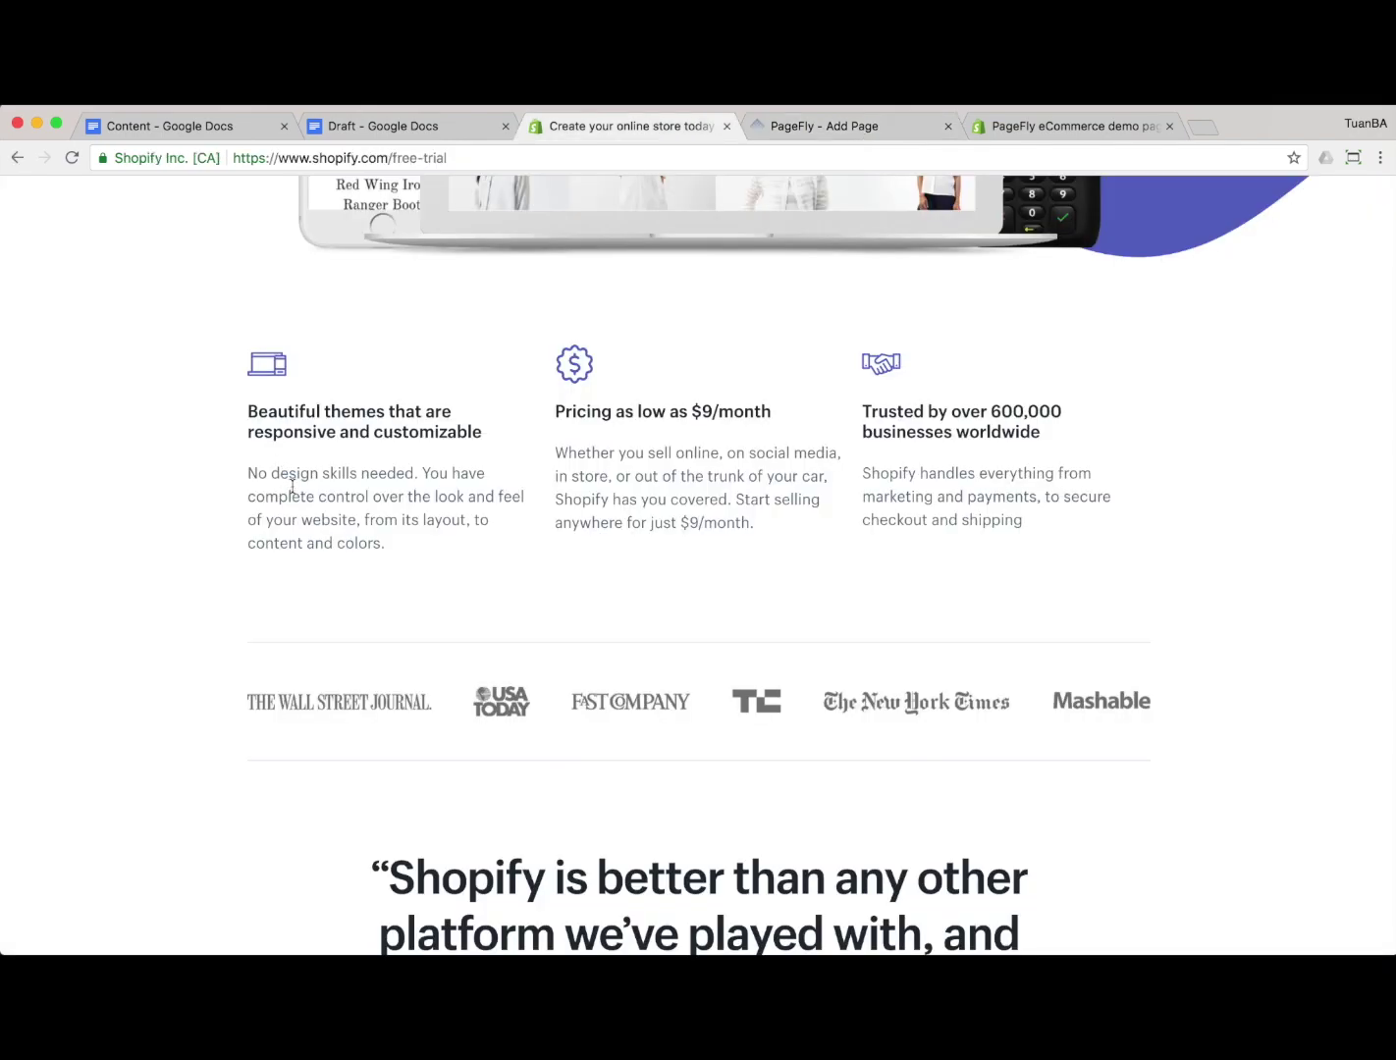
scroll(292, 485, up, 2)
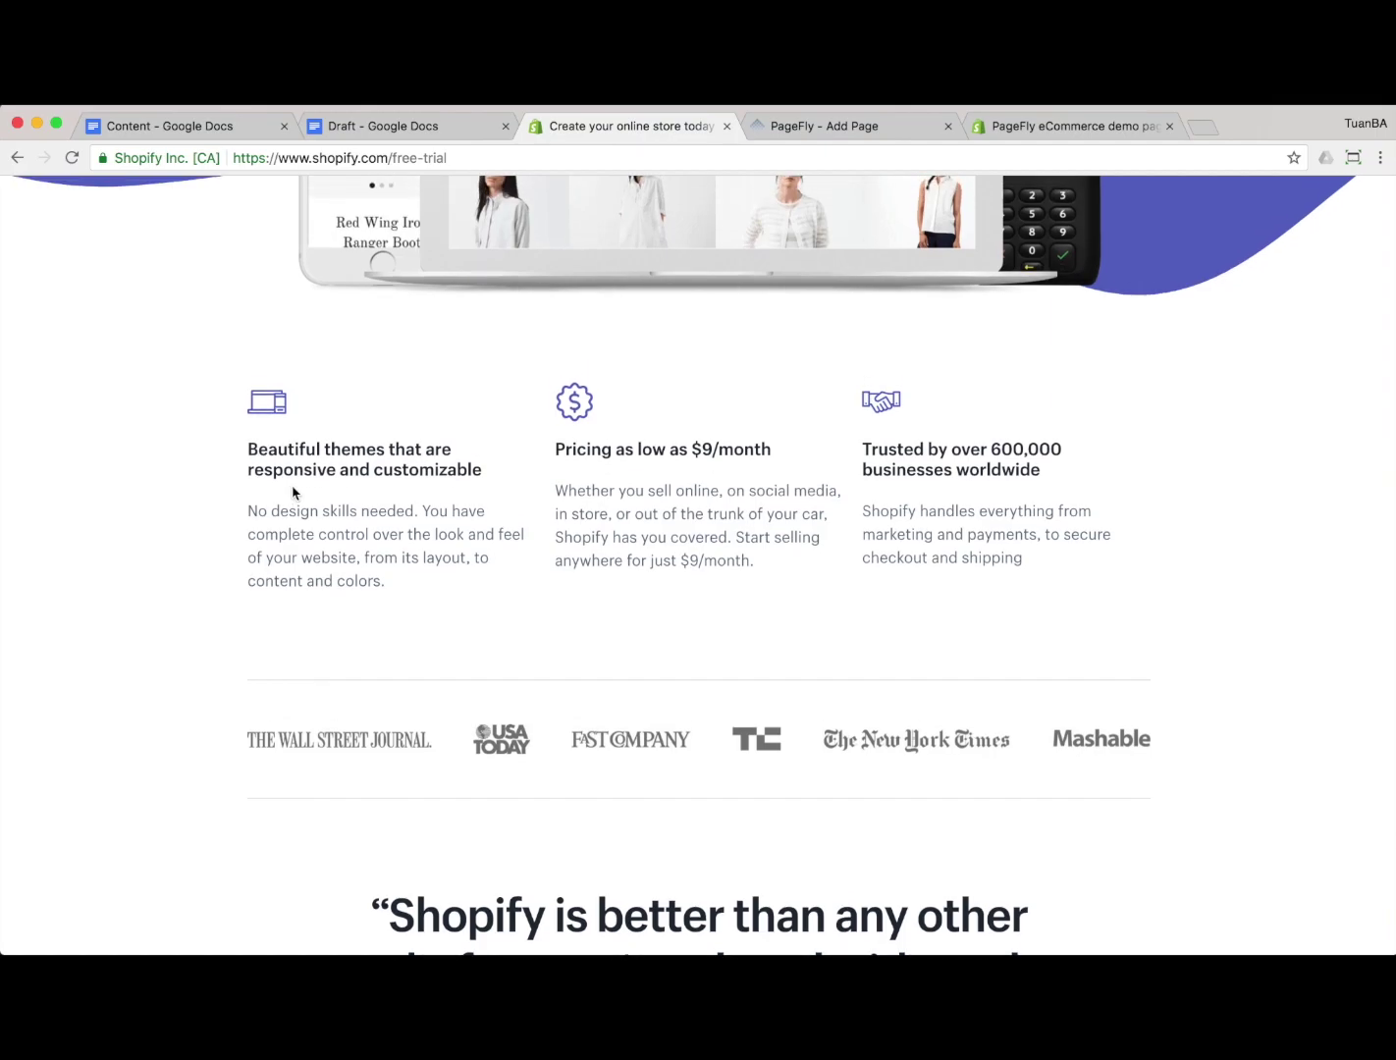
key(ctrl+Tab)
drag(402, 361, 546, 836)
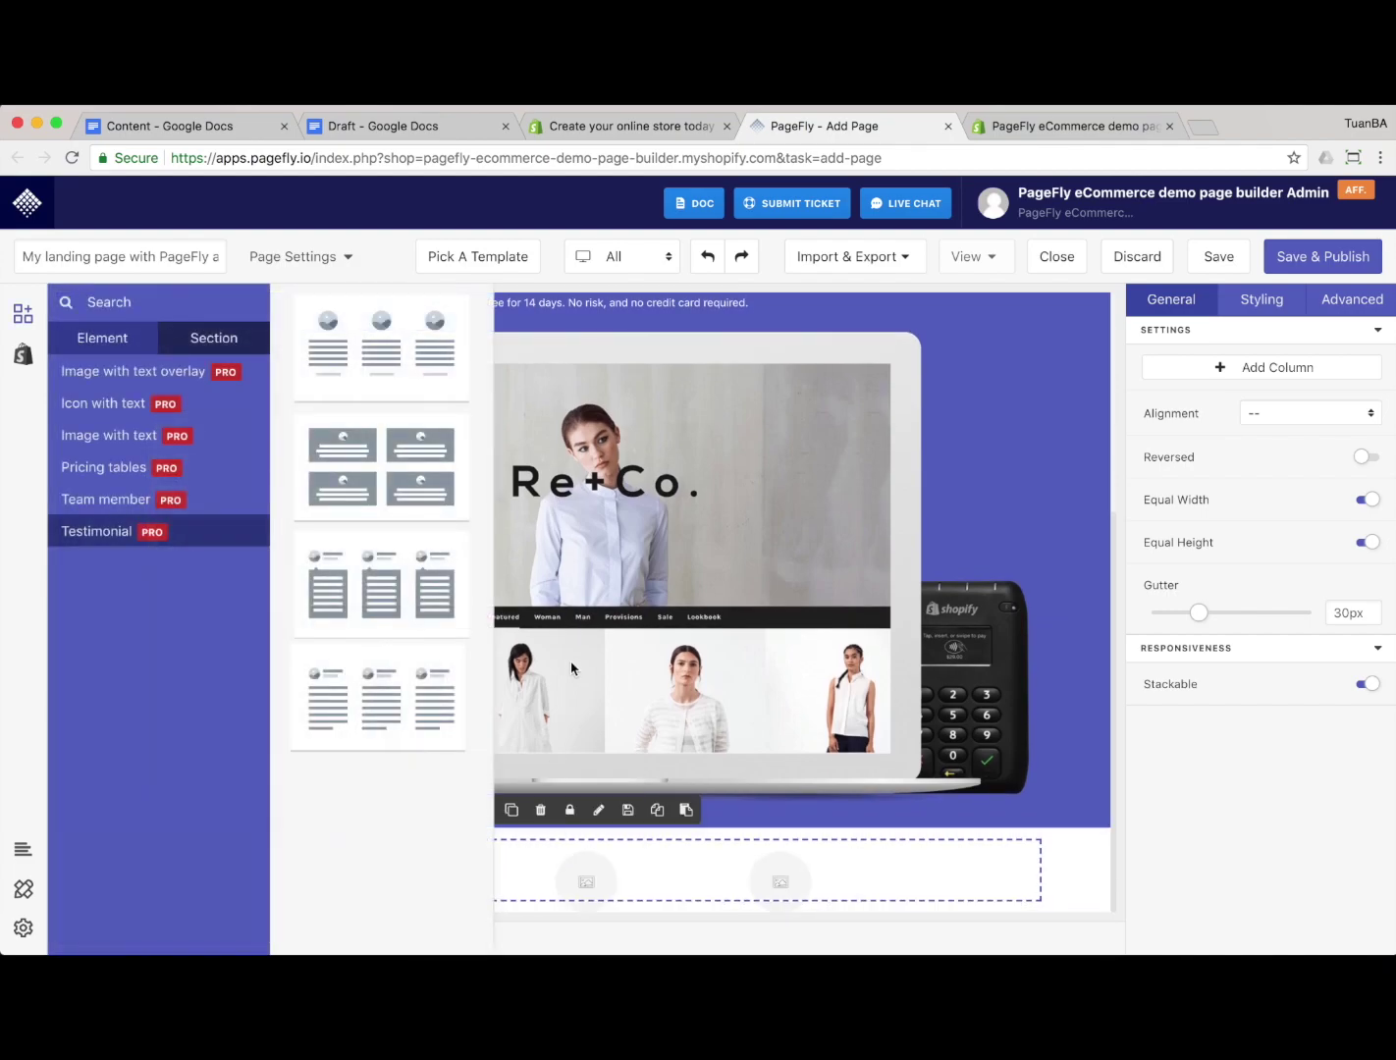
scroll(647, 704, down, 5)
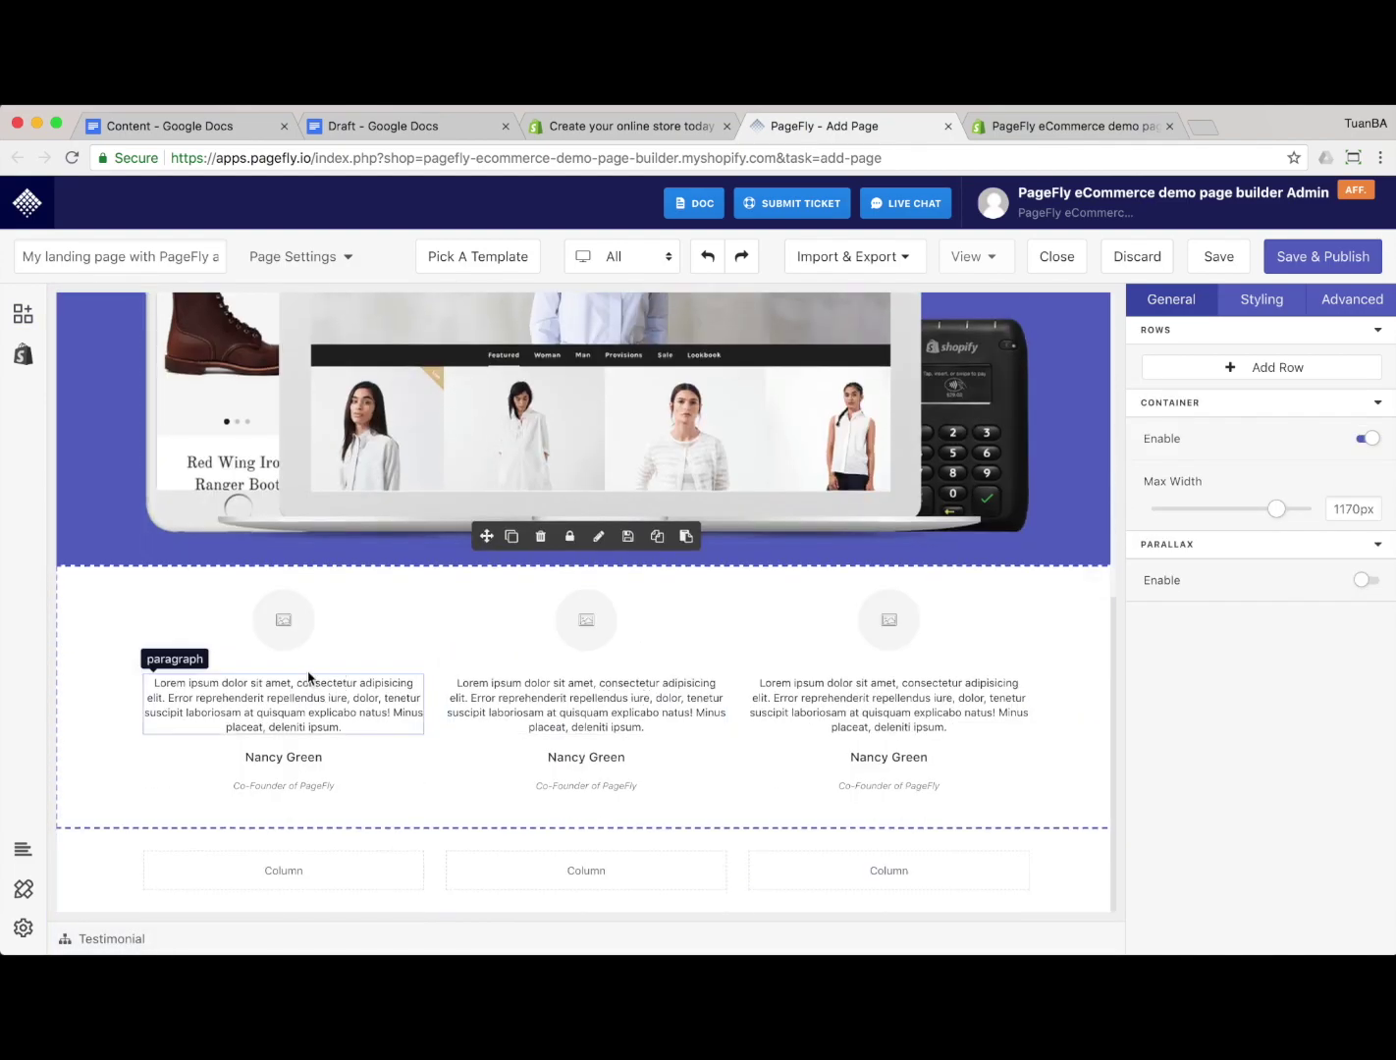
Delete the 'Co-Founder of PageFly' subtitle from the first testimonial block
click(341, 650)
click(306, 783)
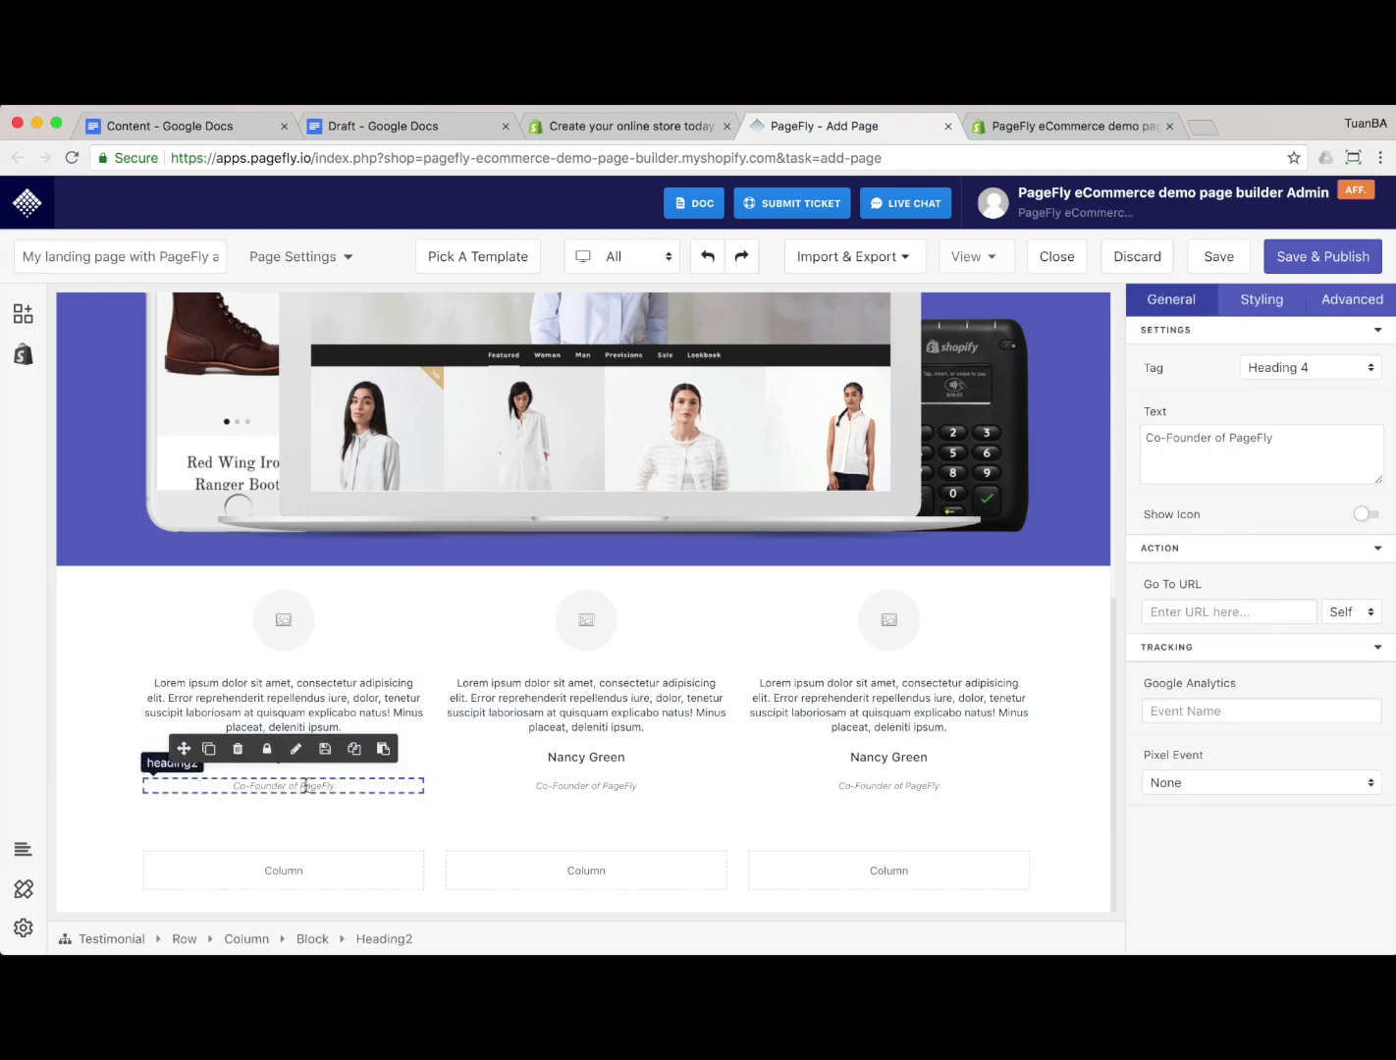
click(239, 749)
Put a star icon in the first column and delete its image placeholder
click(285, 635)
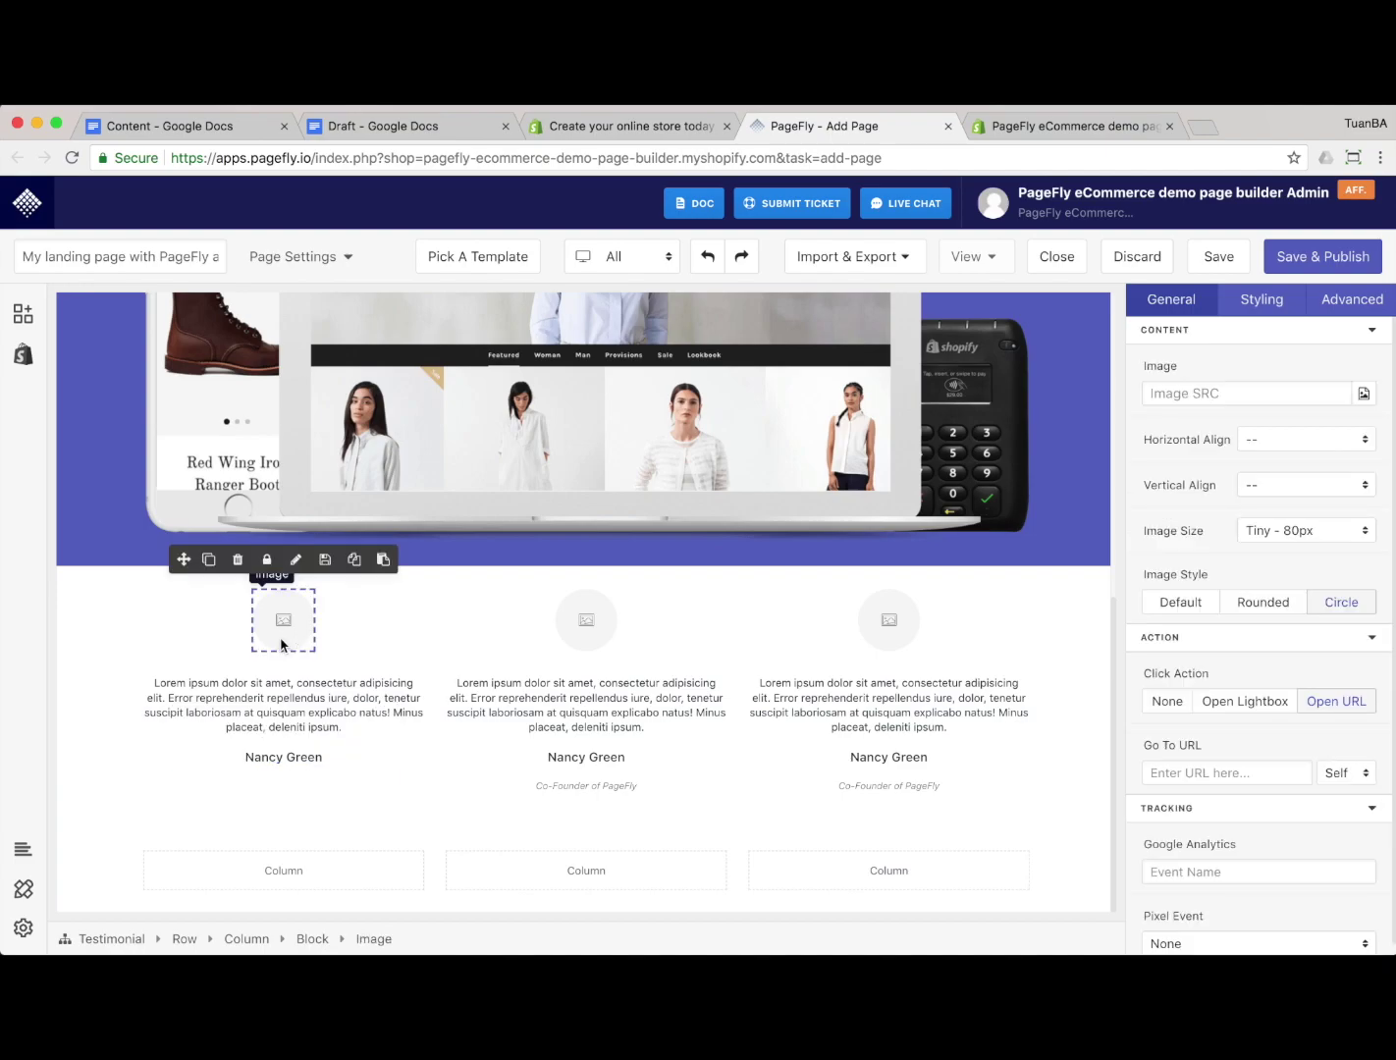
click(23, 313)
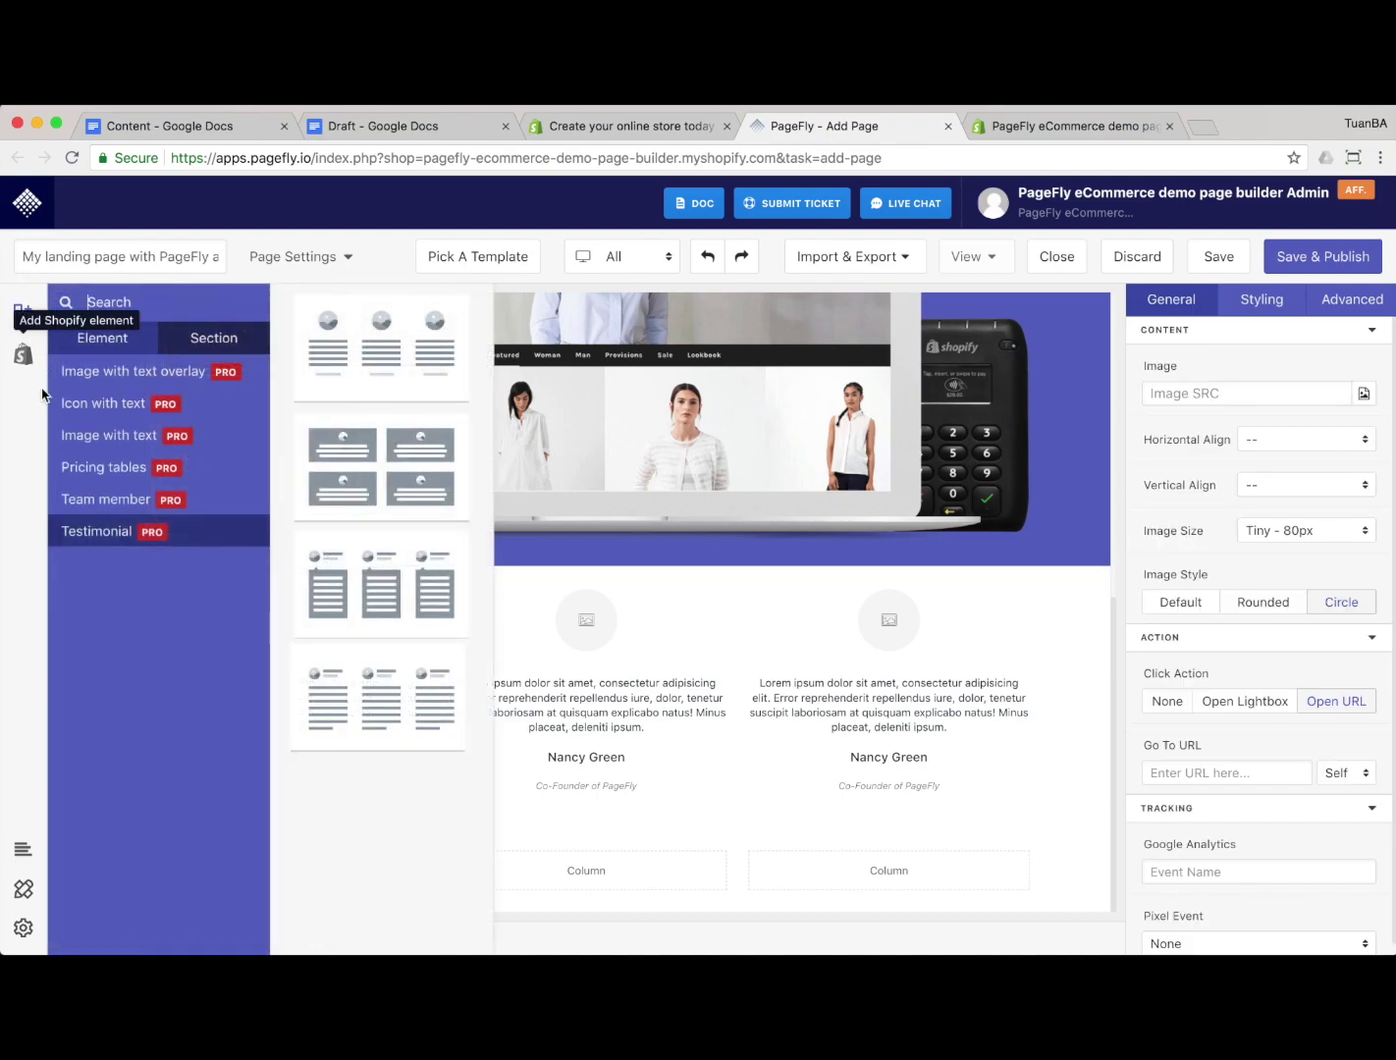
click(104, 339)
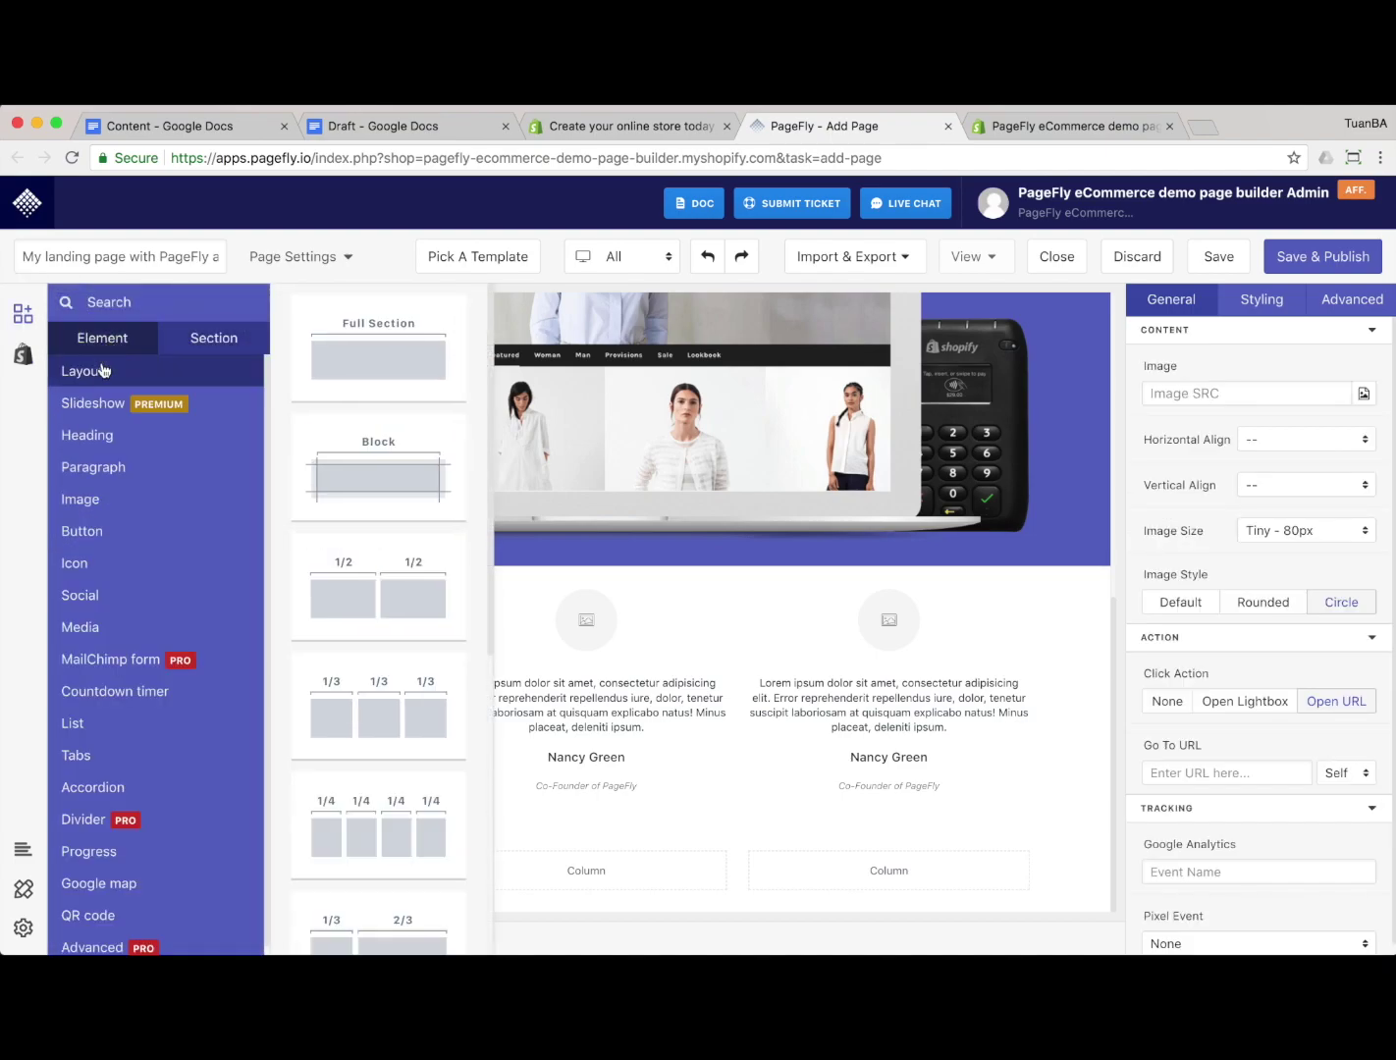
click(107, 567)
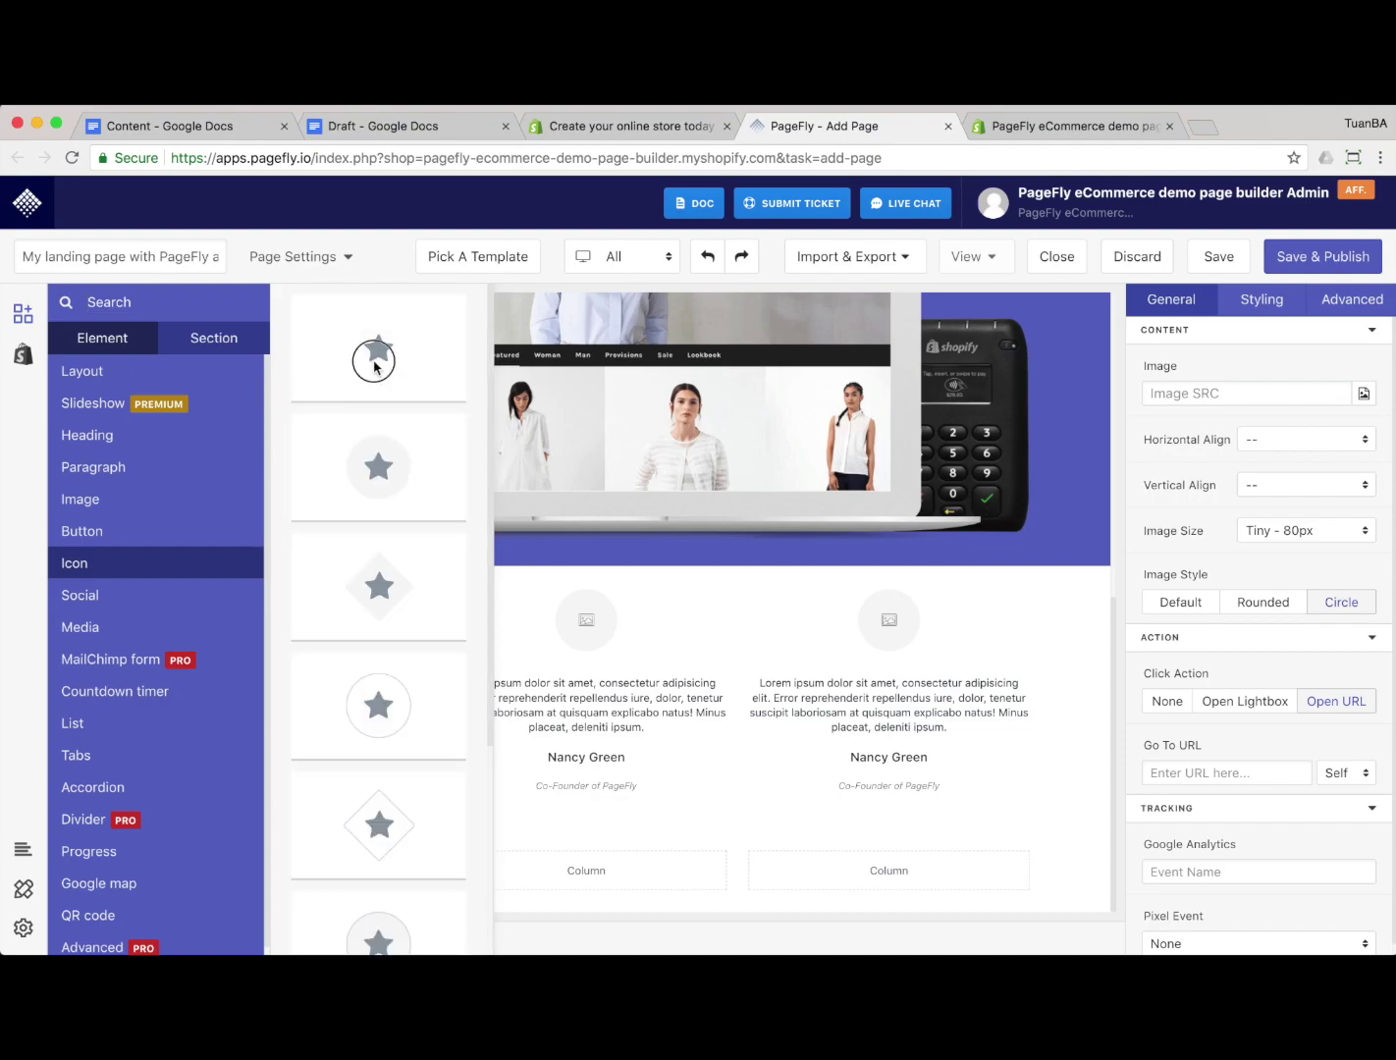
drag(374, 368, 254, 633)
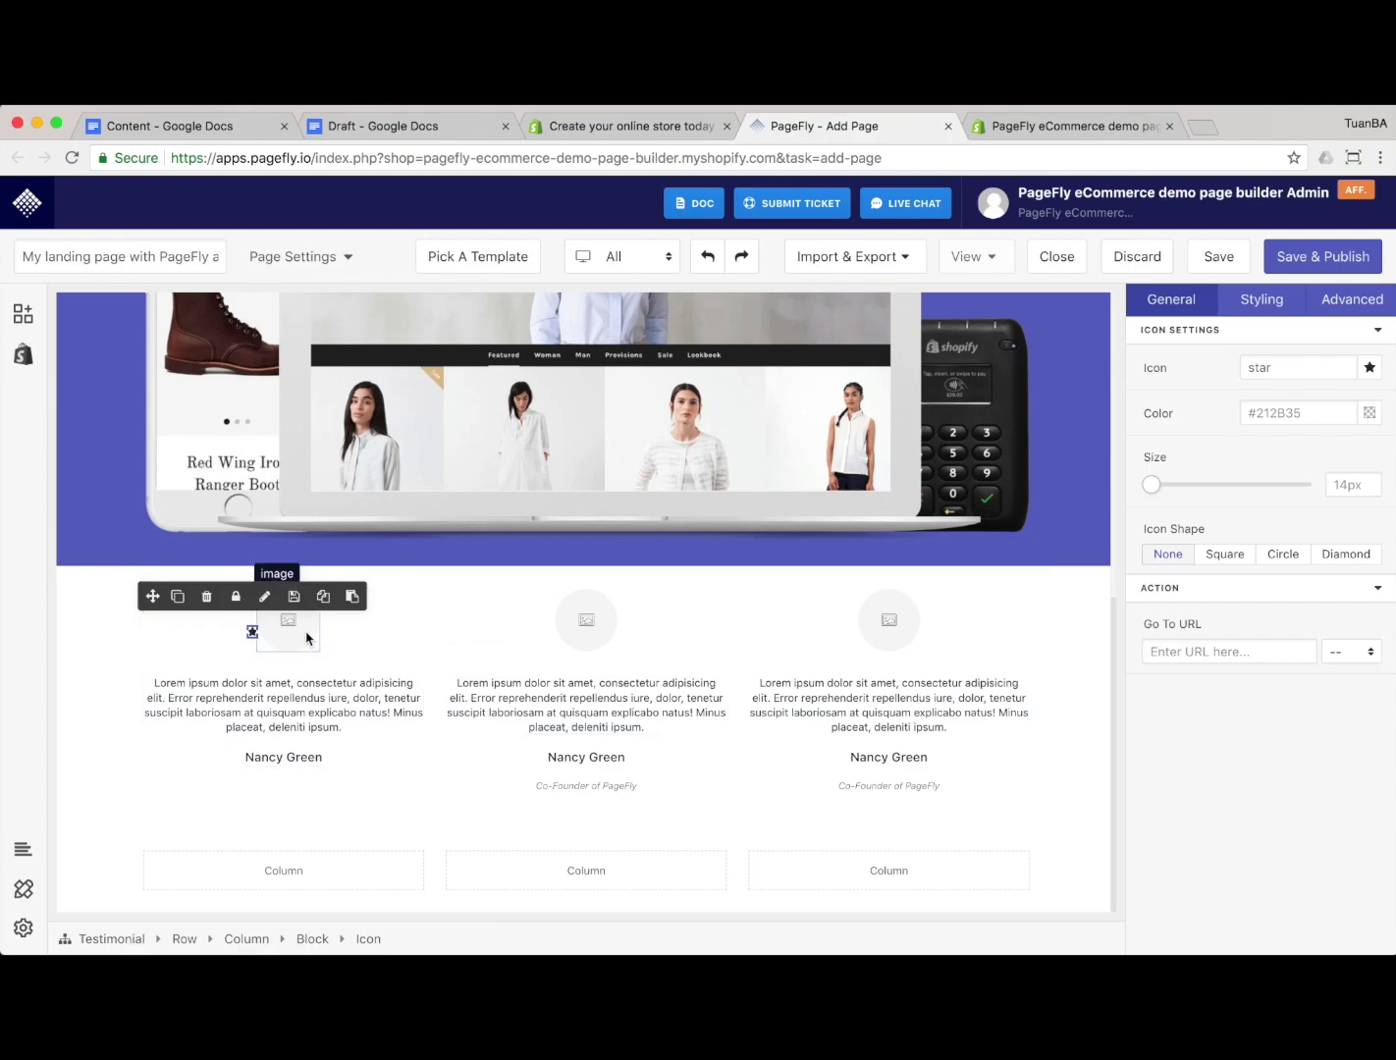
click(267, 632)
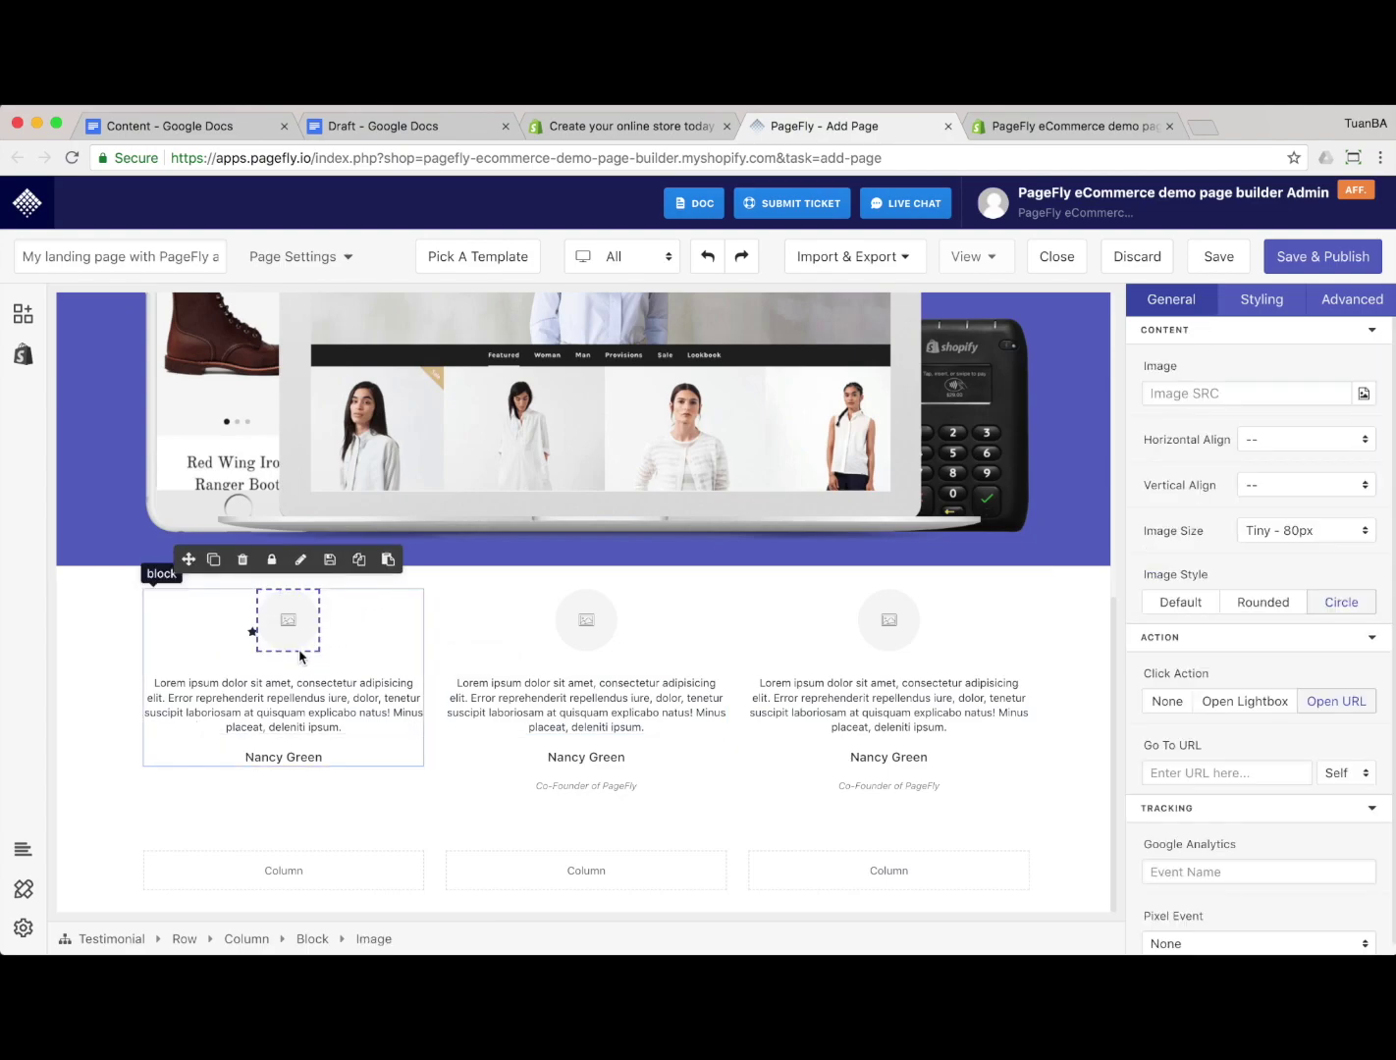
click(235, 568)
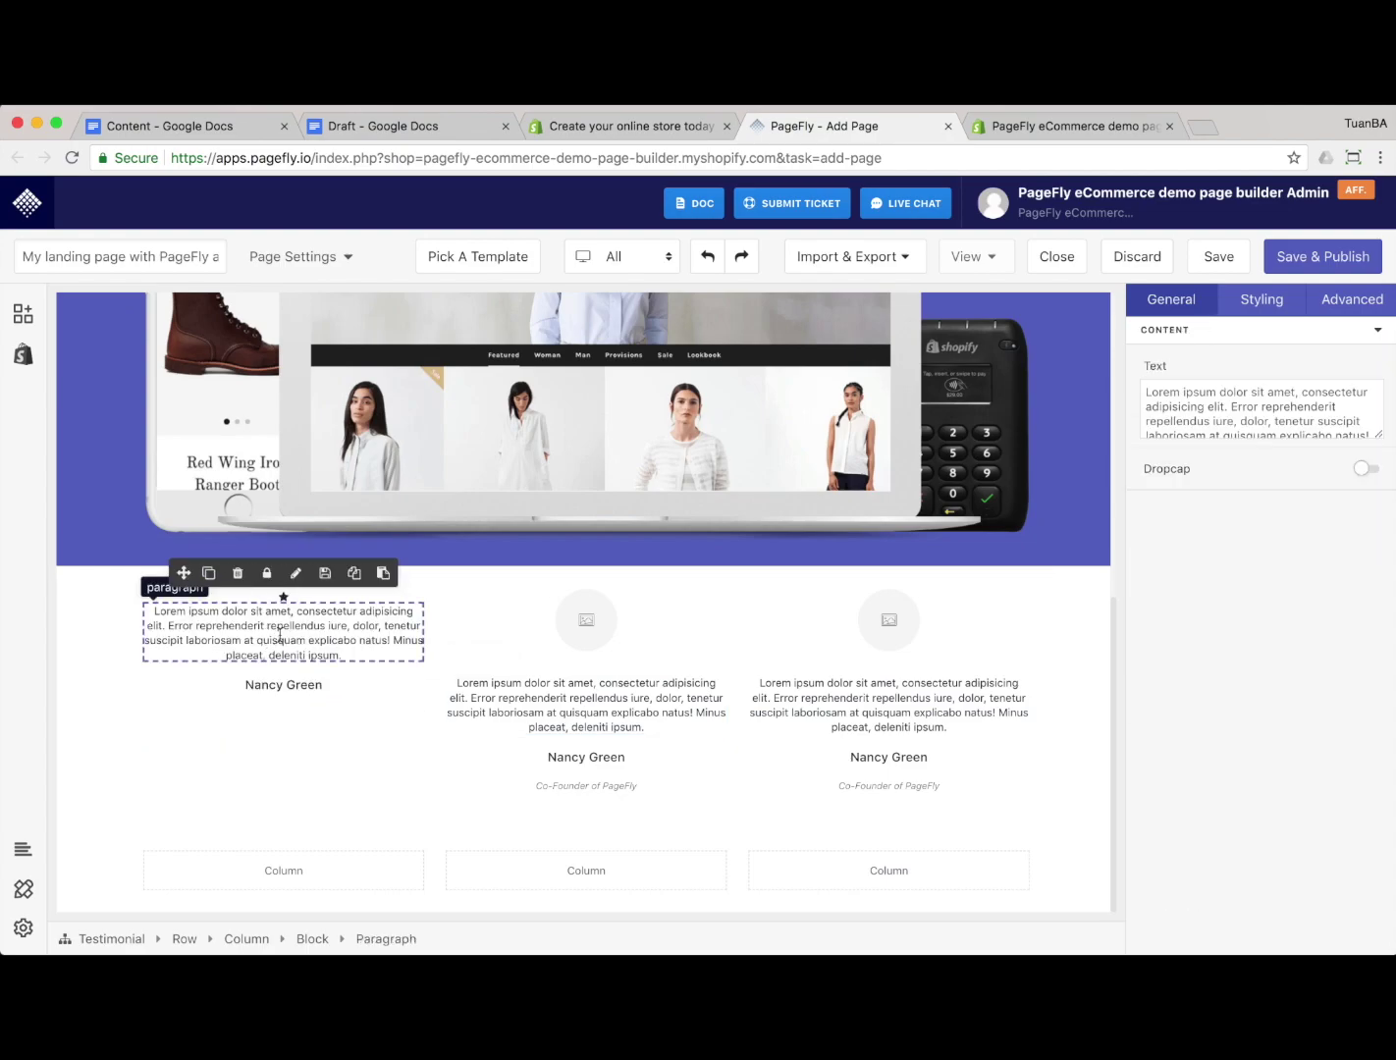
key(ctrl+shift+Tab)
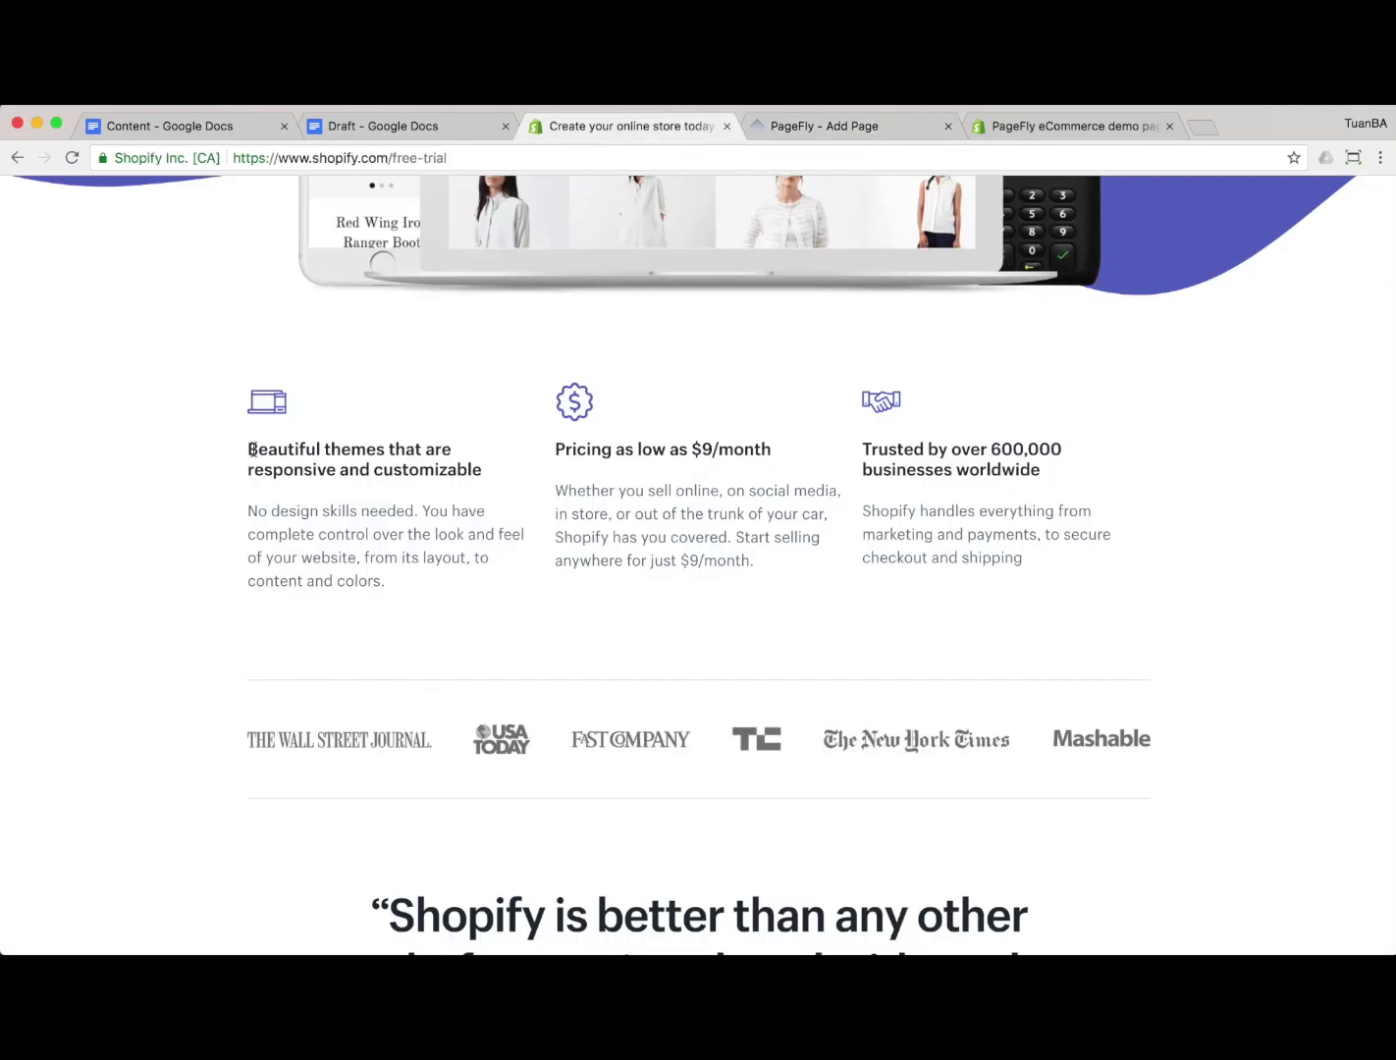
Add a heading to the first column reading 'Beautiful themes that are responsive and customizable'
drag(252, 450, 481, 466)
key(super+c)
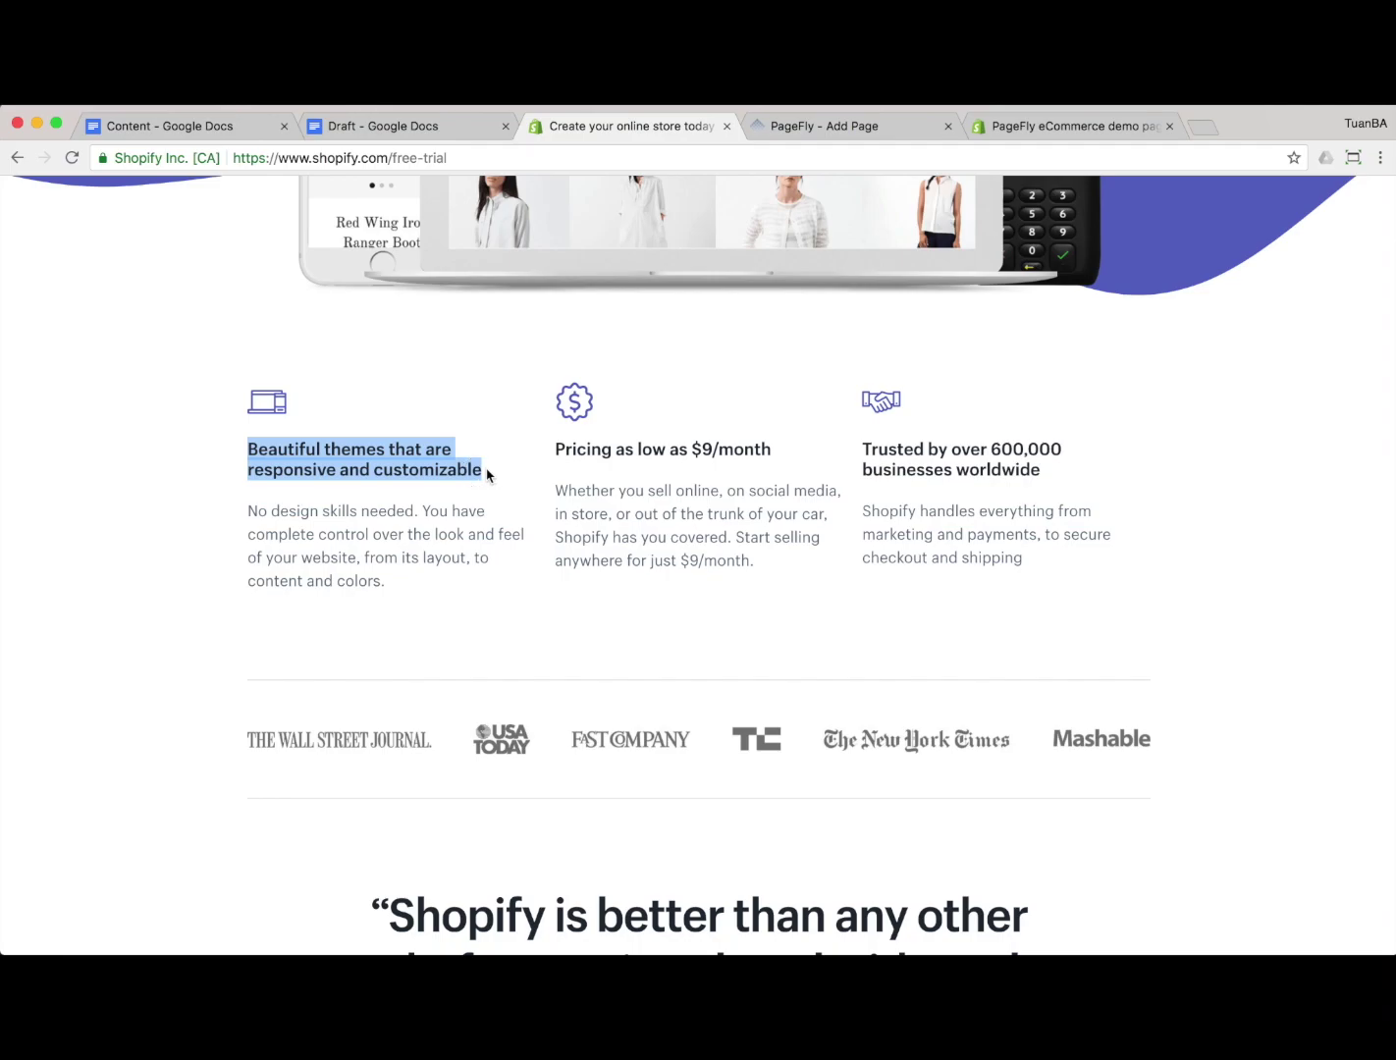
key(ctrl+Tab)
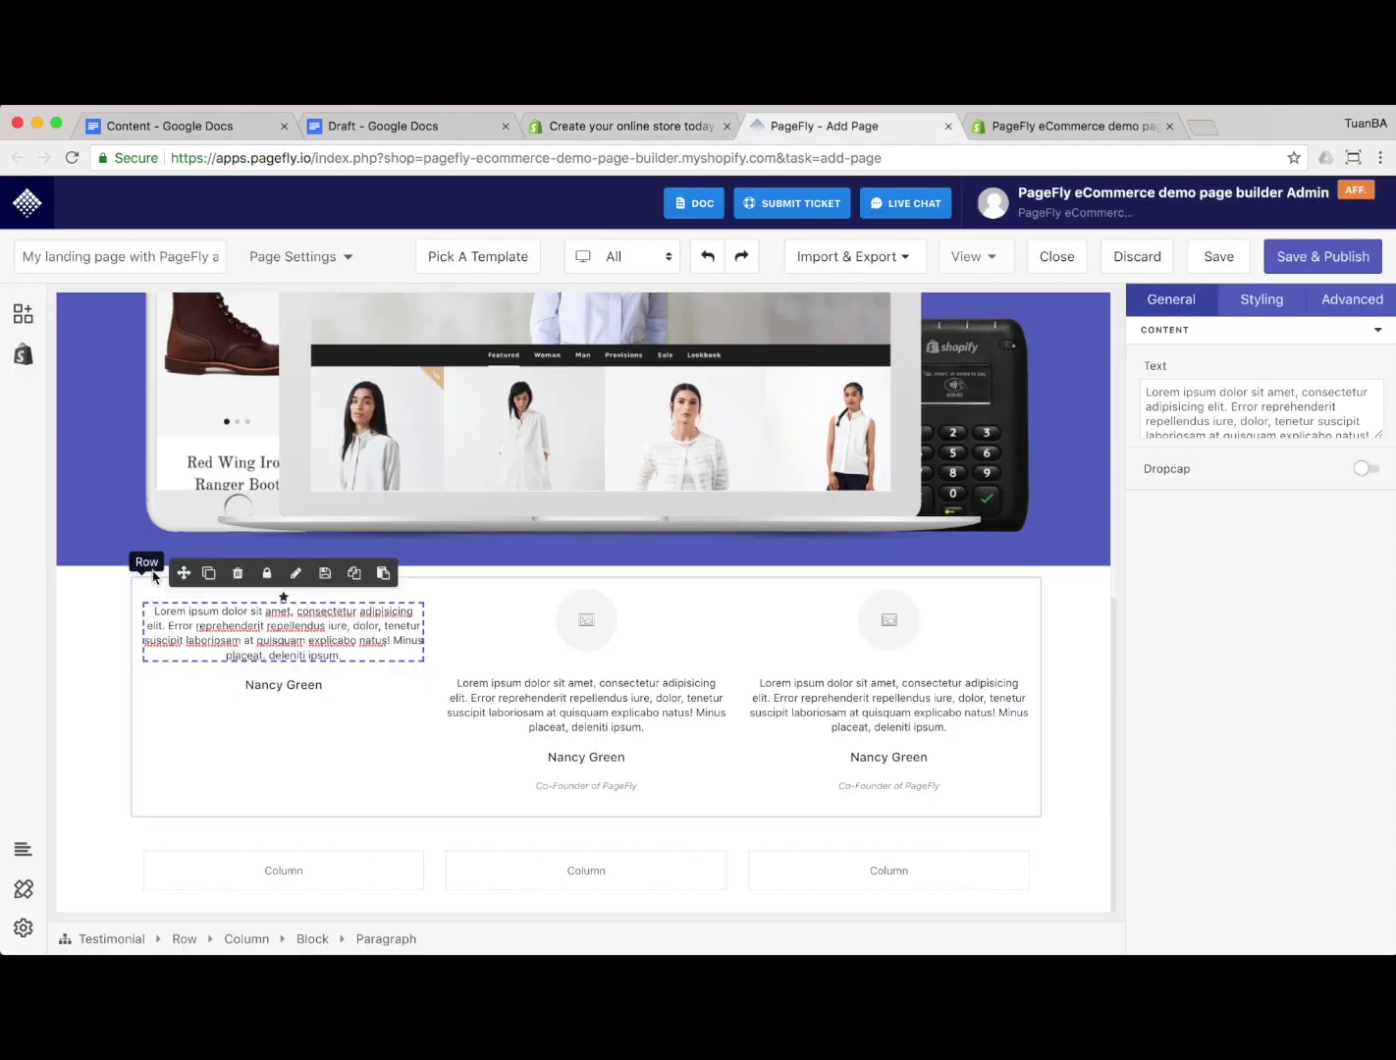
click(25, 314)
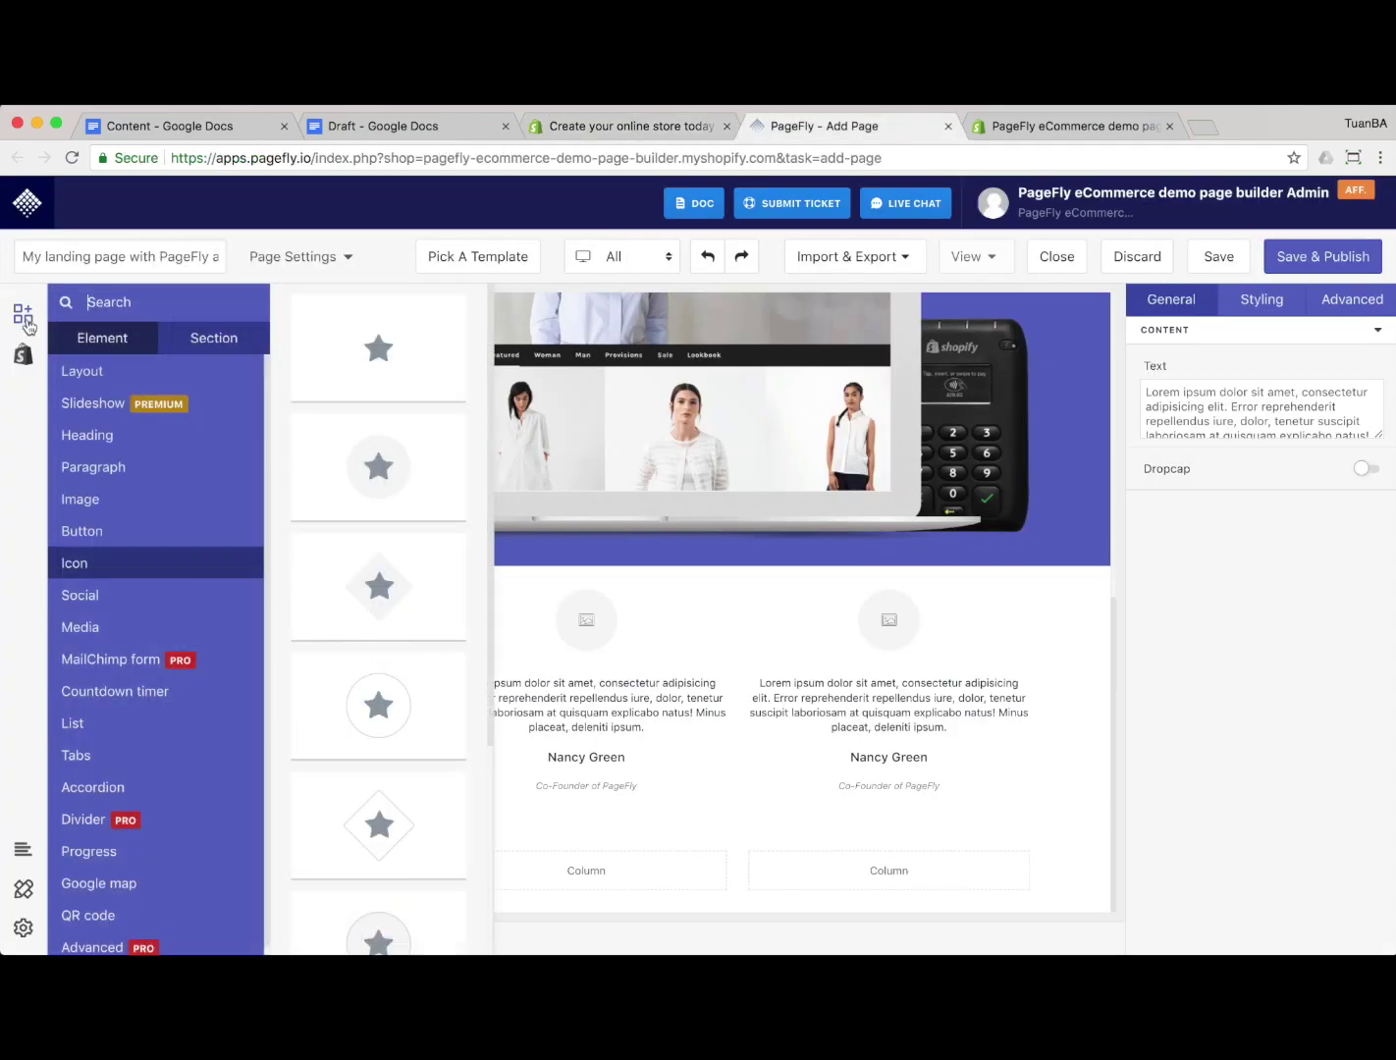
click(165, 436)
drag(369, 357, 314, 610)
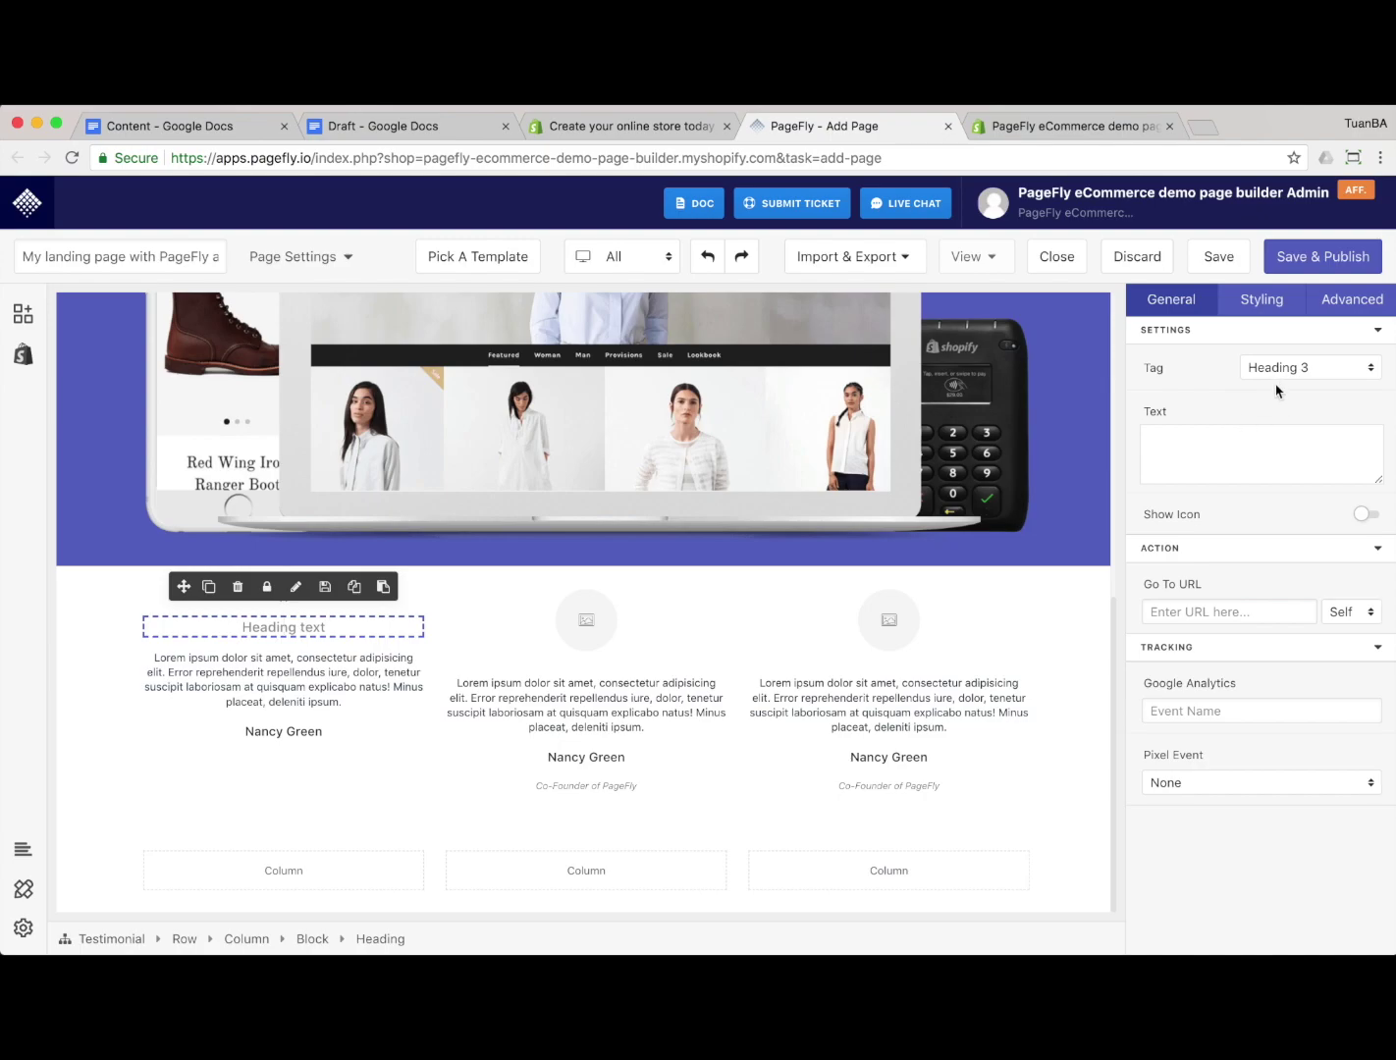
key(super+v)
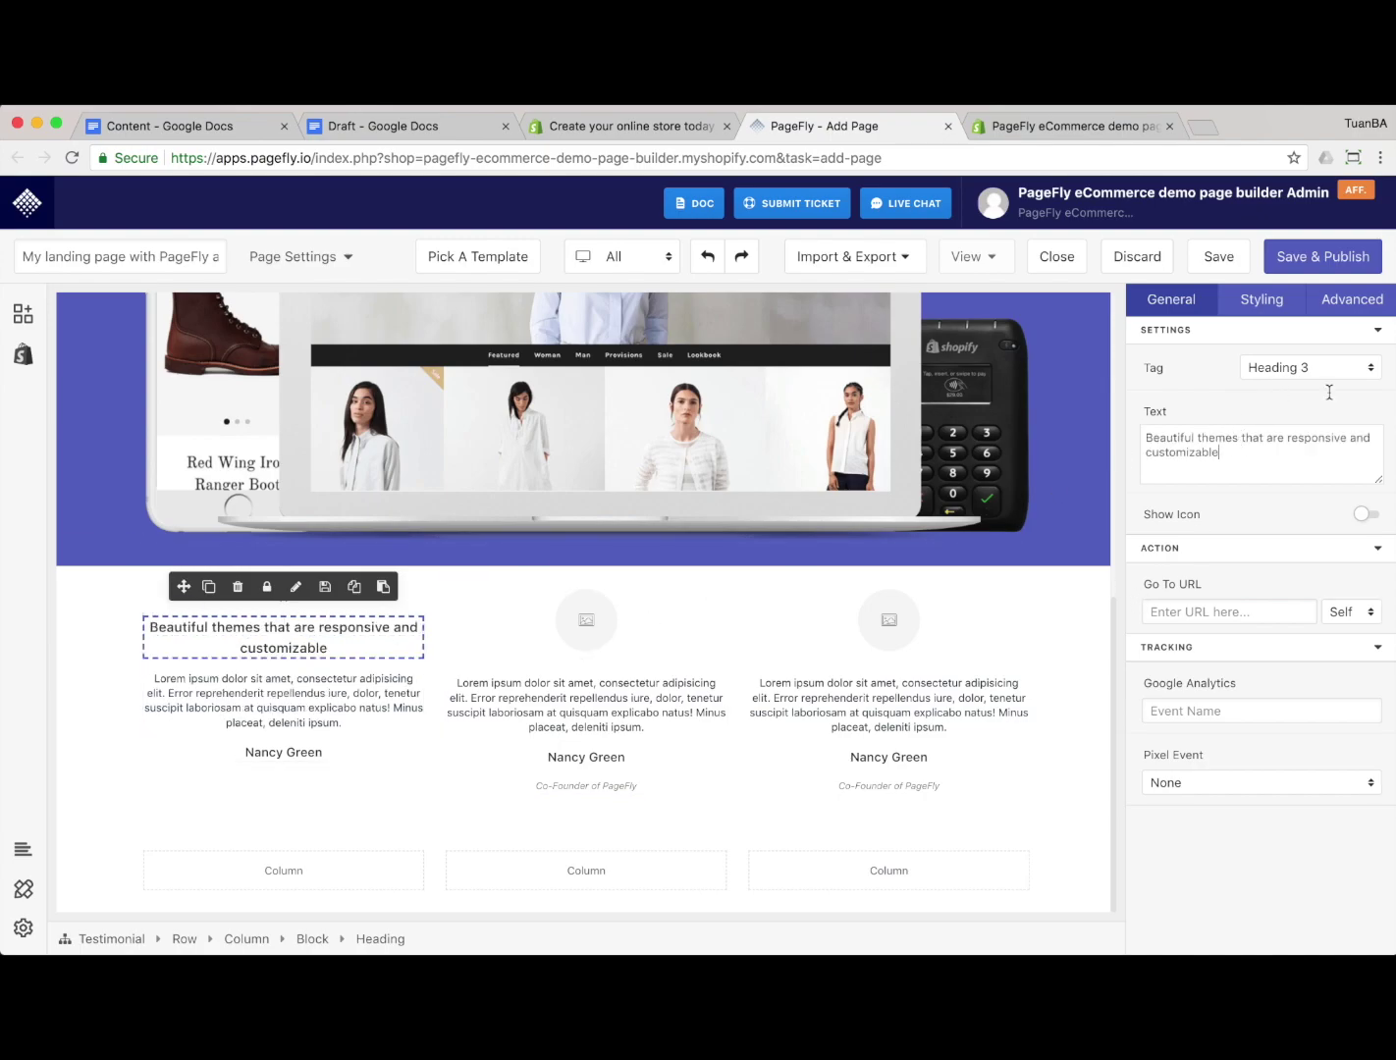
Left-align the new feature heading
click(1255, 306)
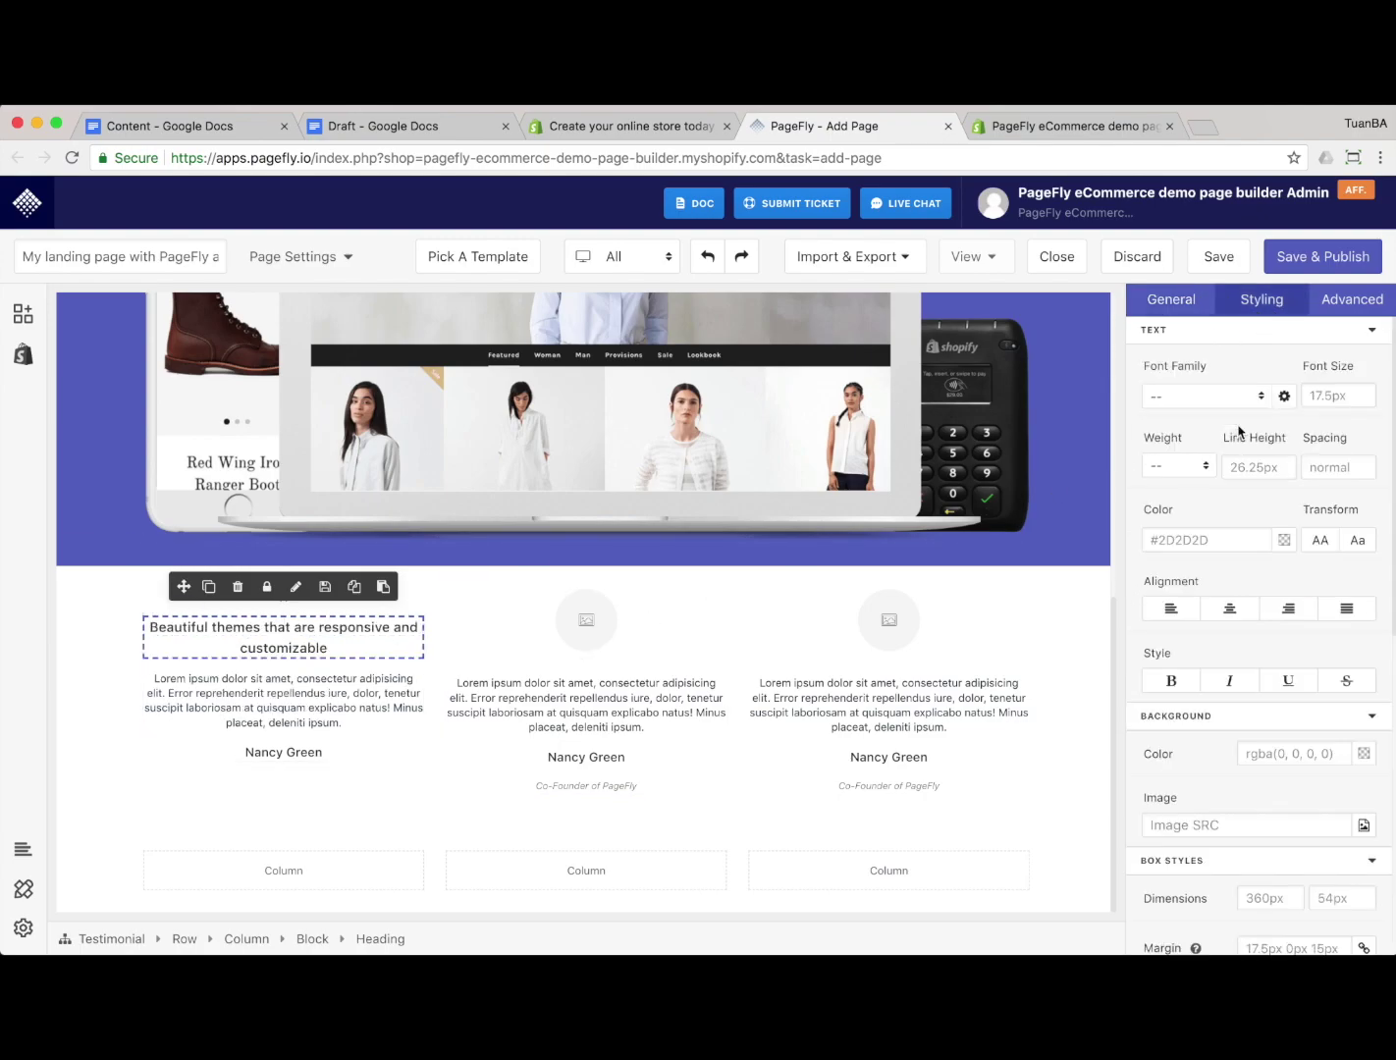
click(1166, 610)
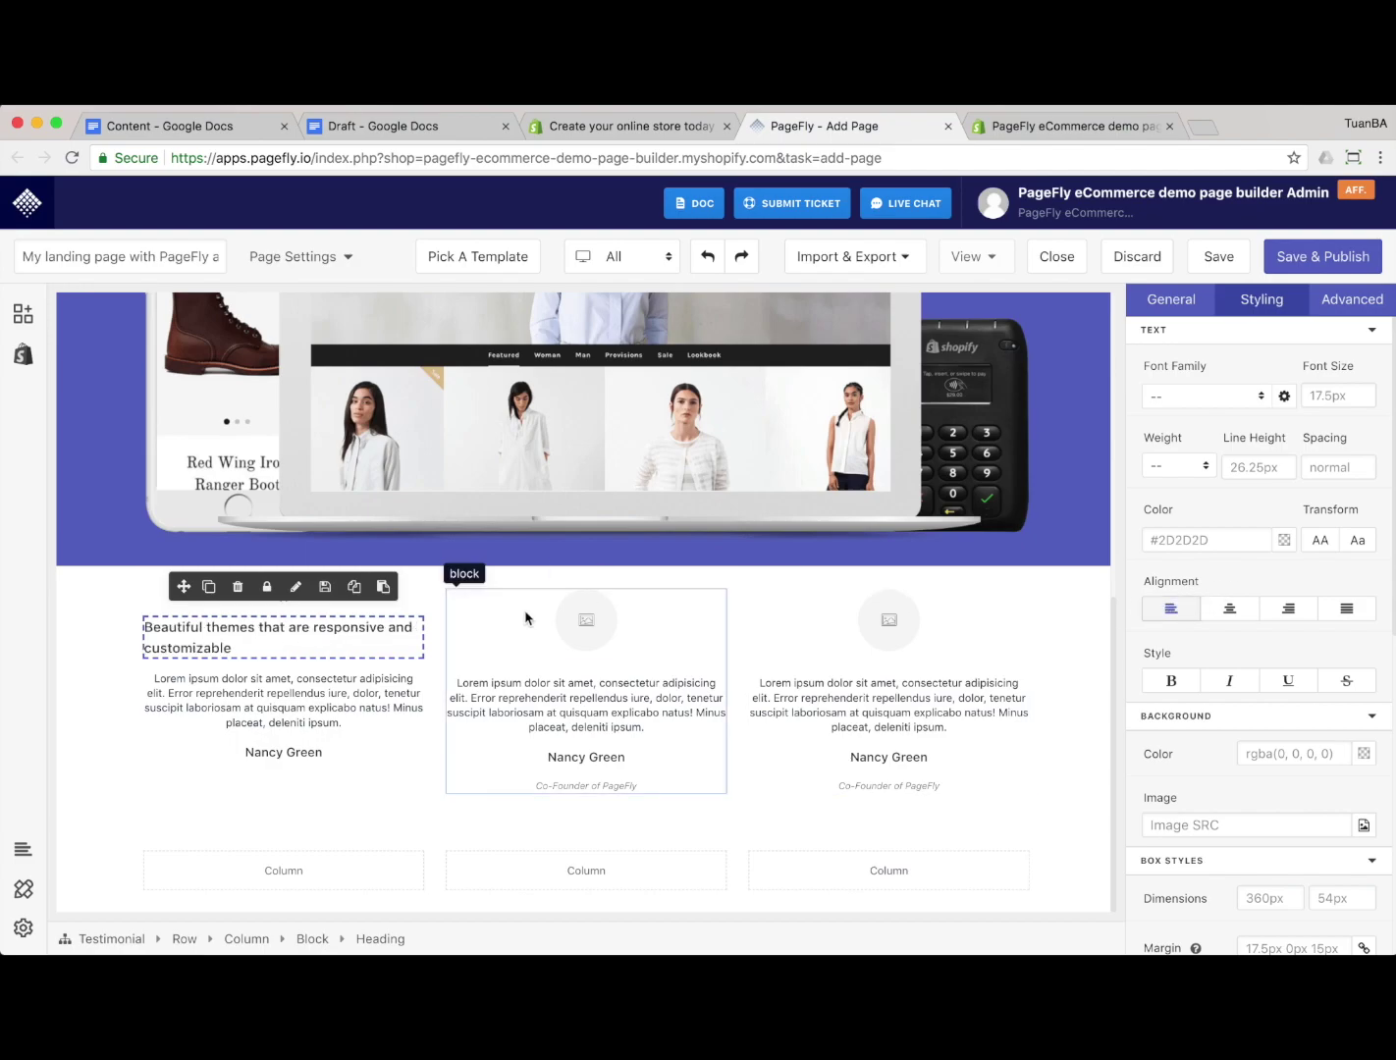
click(284, 684)
key(super+alt+Left)
click(377, 519)
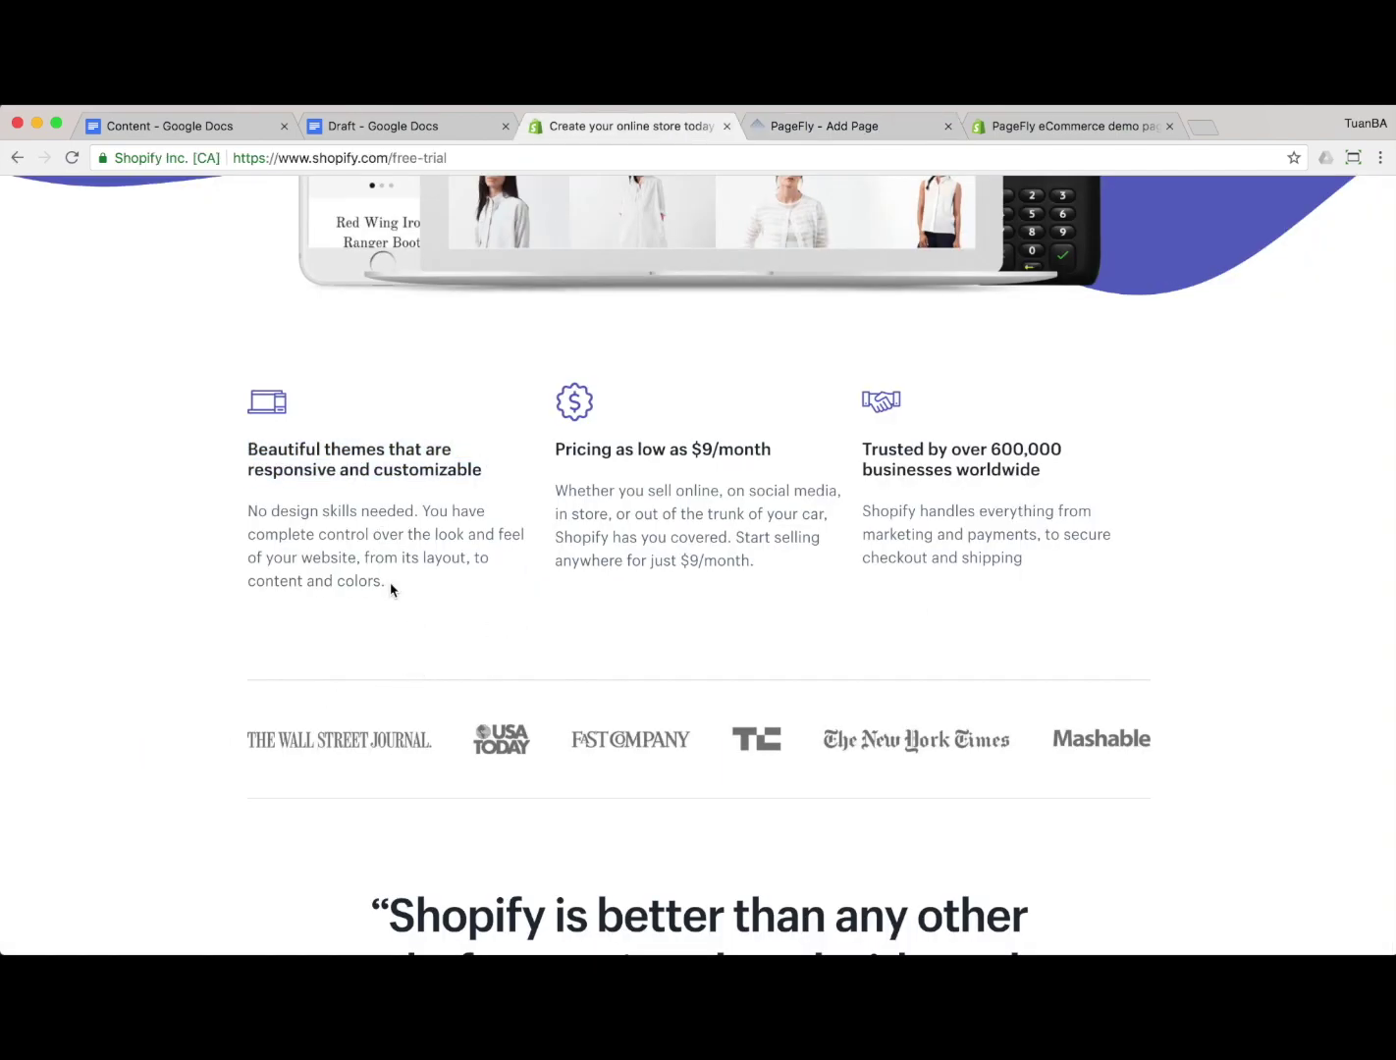
Replace the first column's lorem ipsum with Shopify's 'No design skills needed…' description, left-aligned
drag(390, 589, 260, 505)
key(super+c)
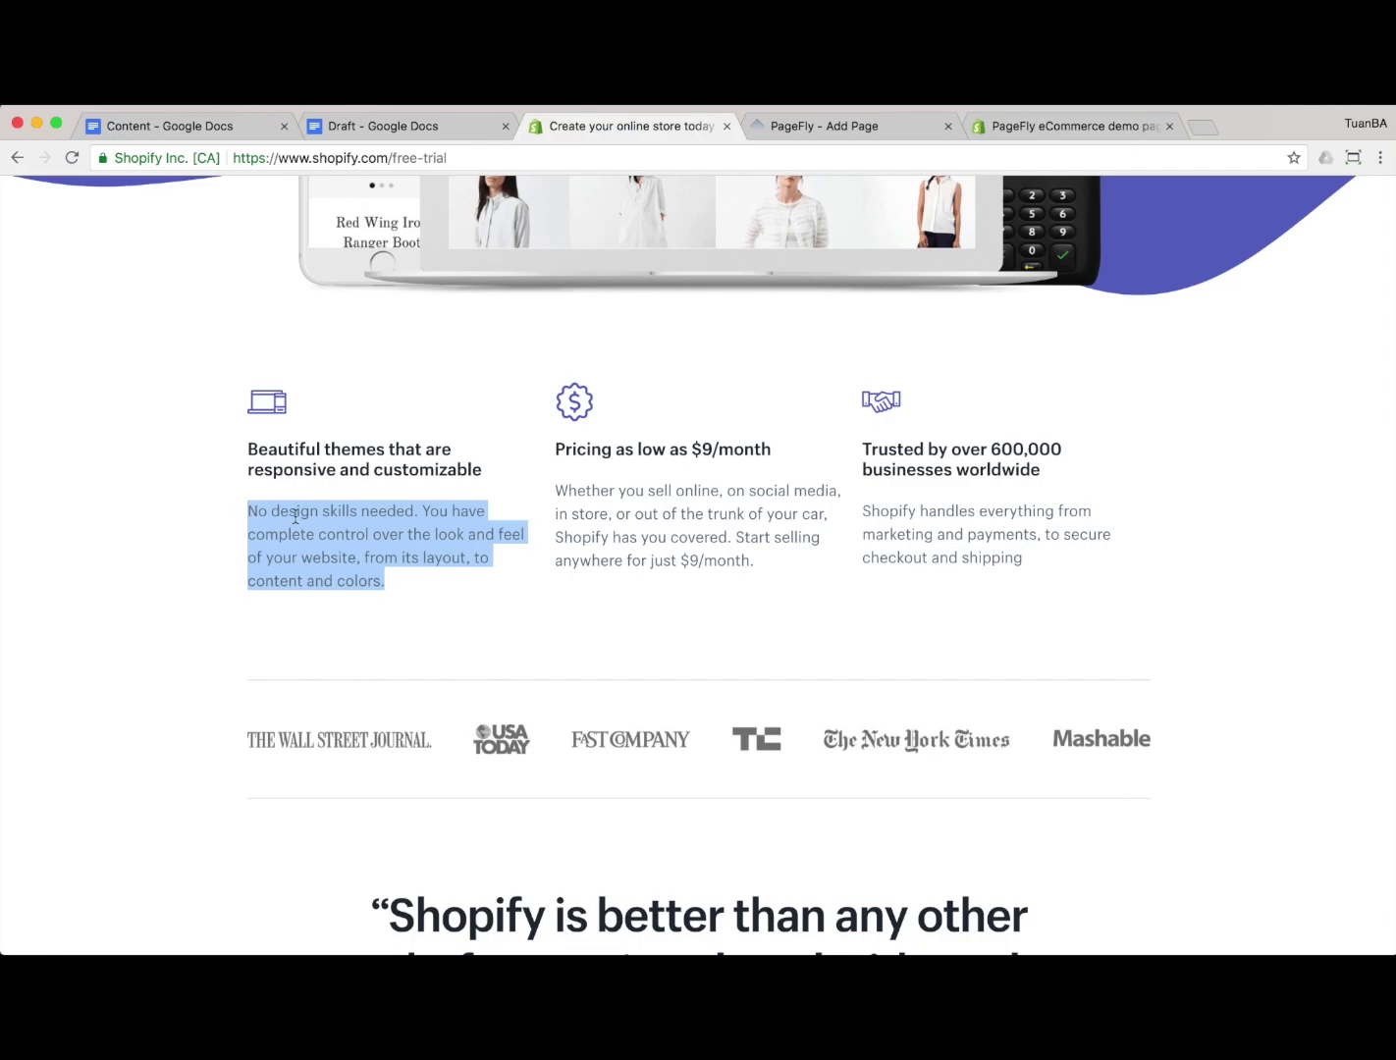
key(super+alt+Right)
triple_click(312, 693)
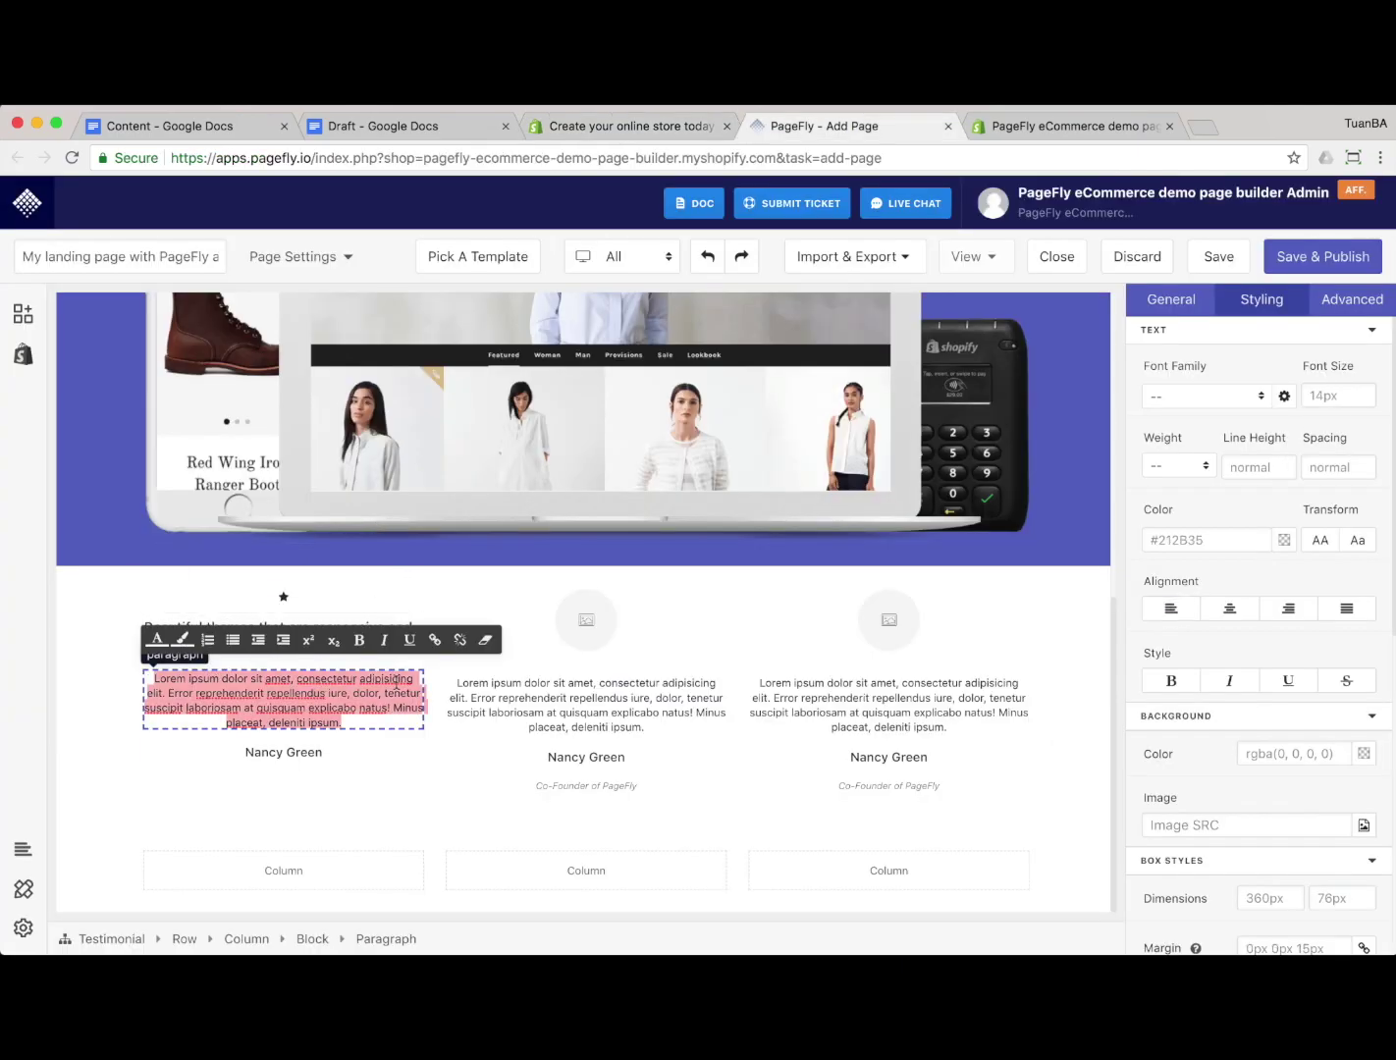
key(super+v)
click(1173, 611)
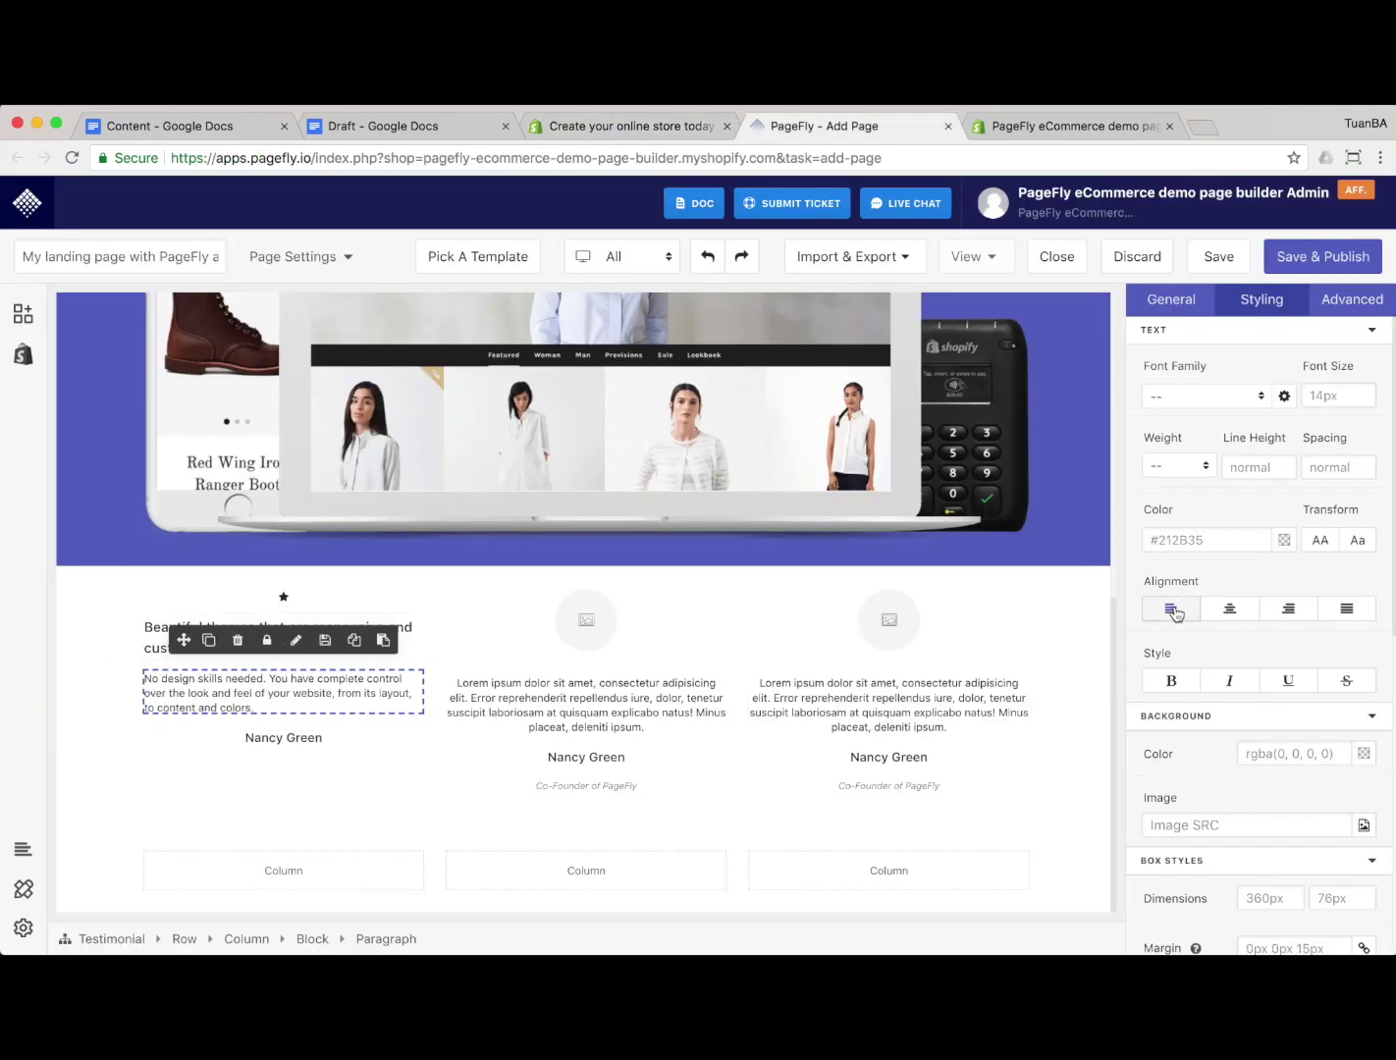
Delete the placeholder name heading from the first feature column
click(344, 738)
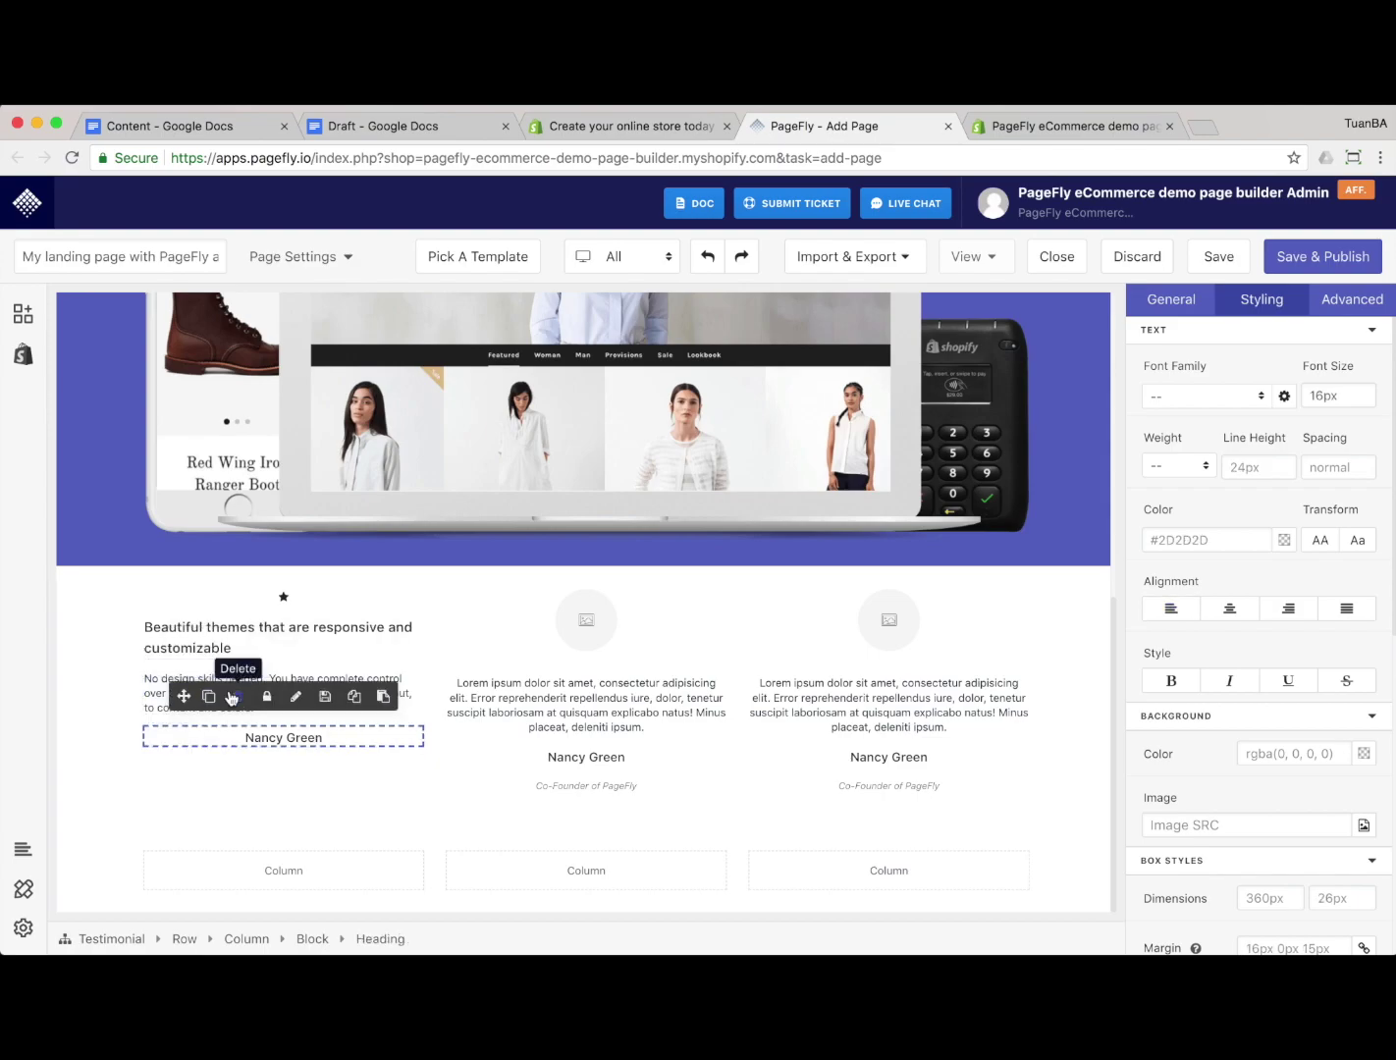
click(231, 698)
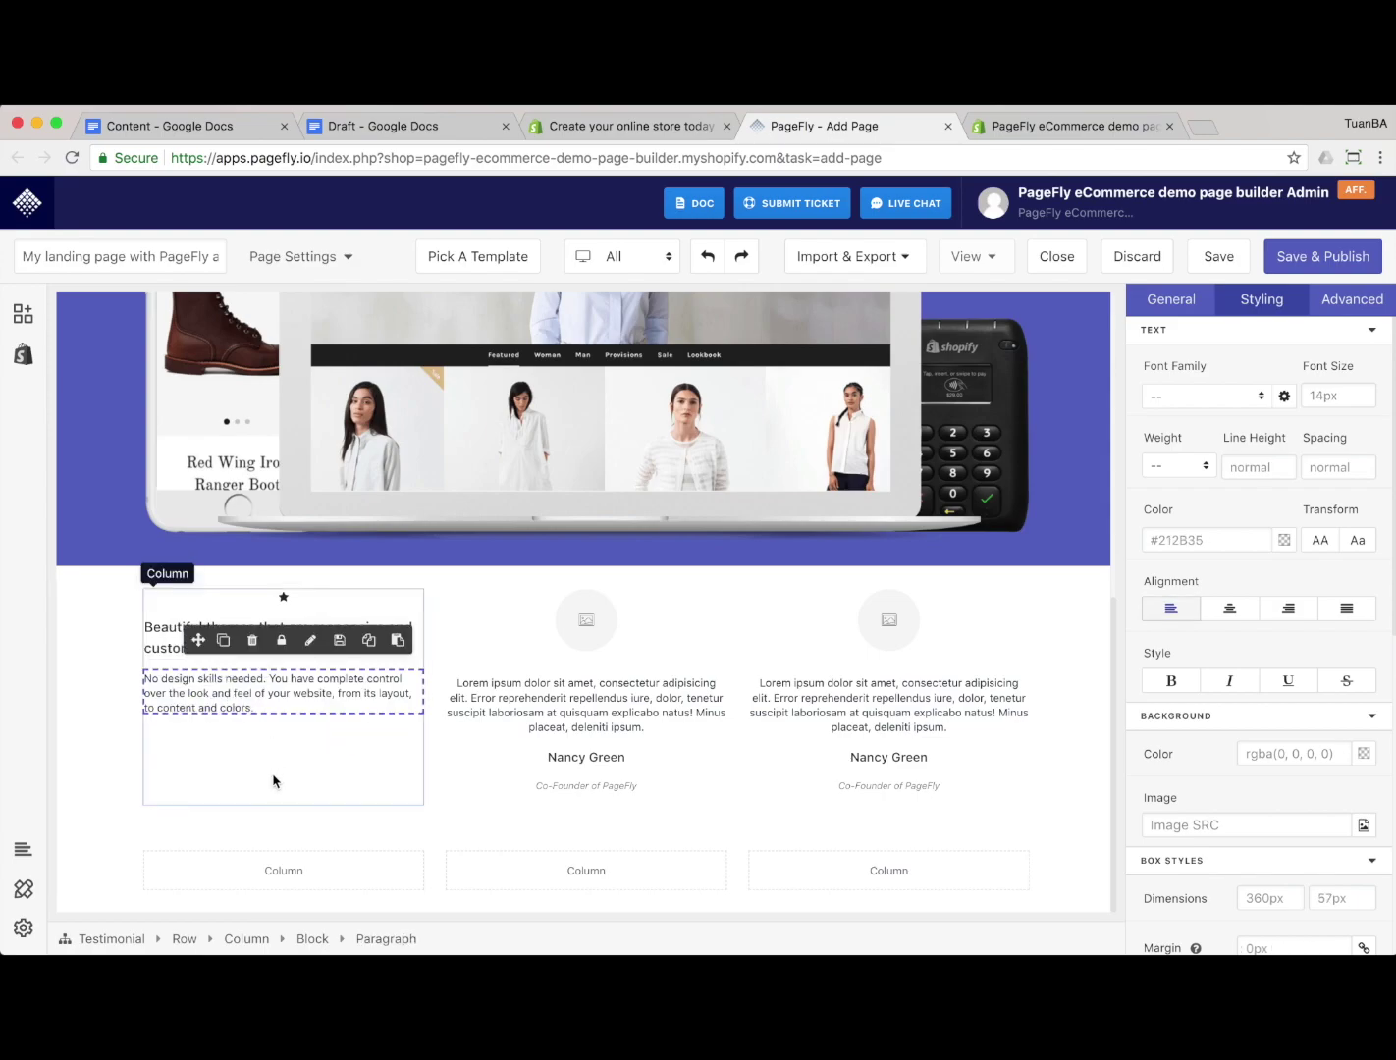
click(284, 597)
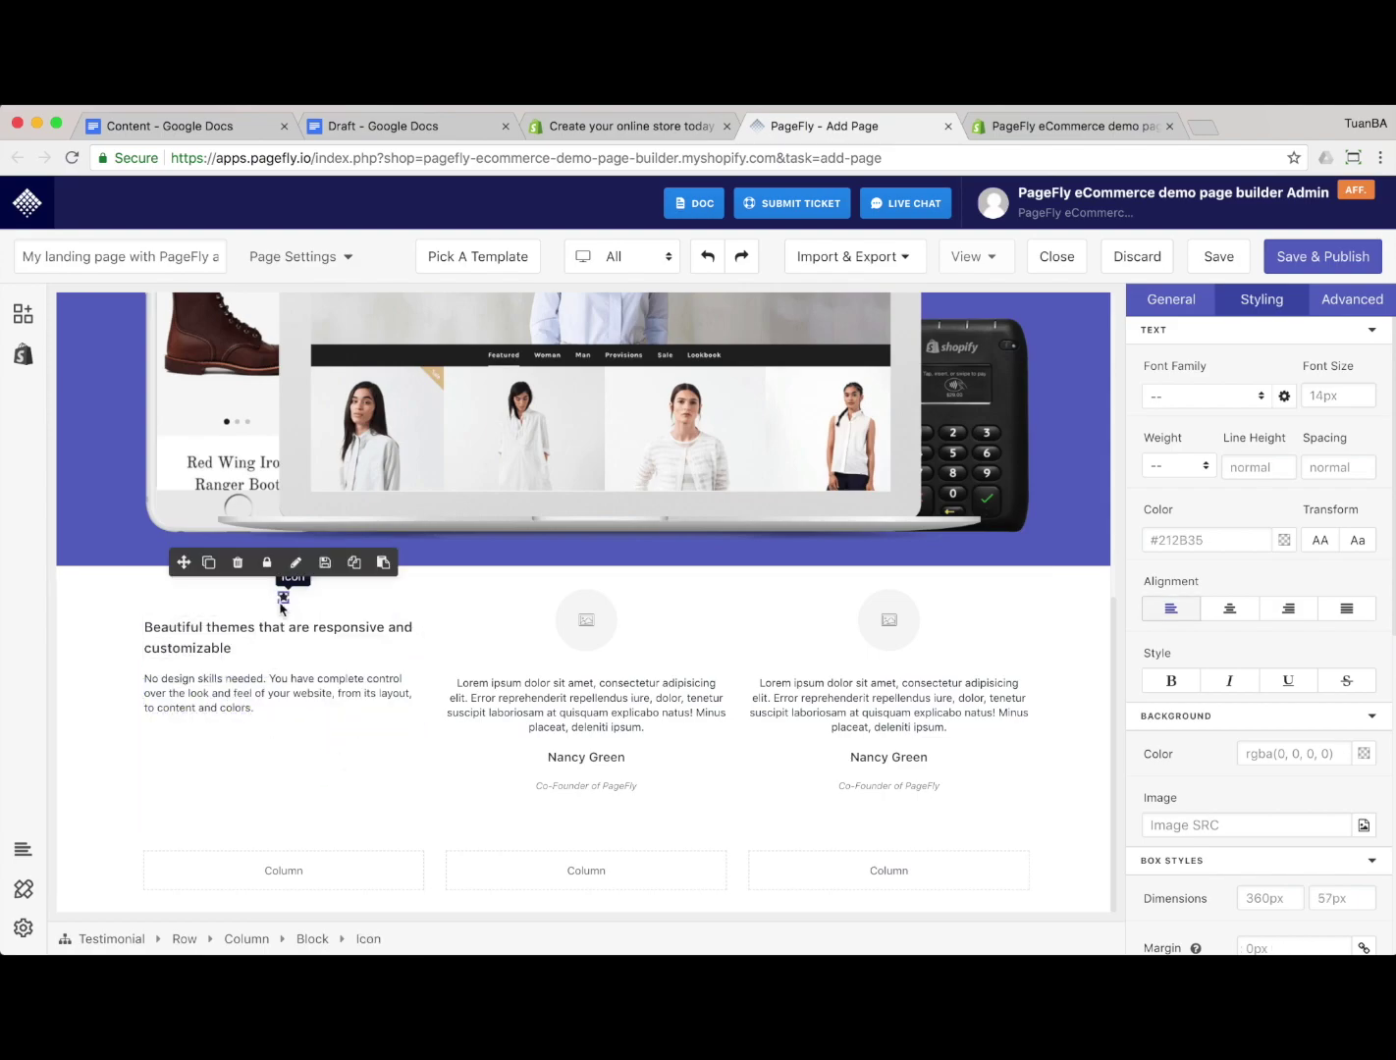
click(310, 940)
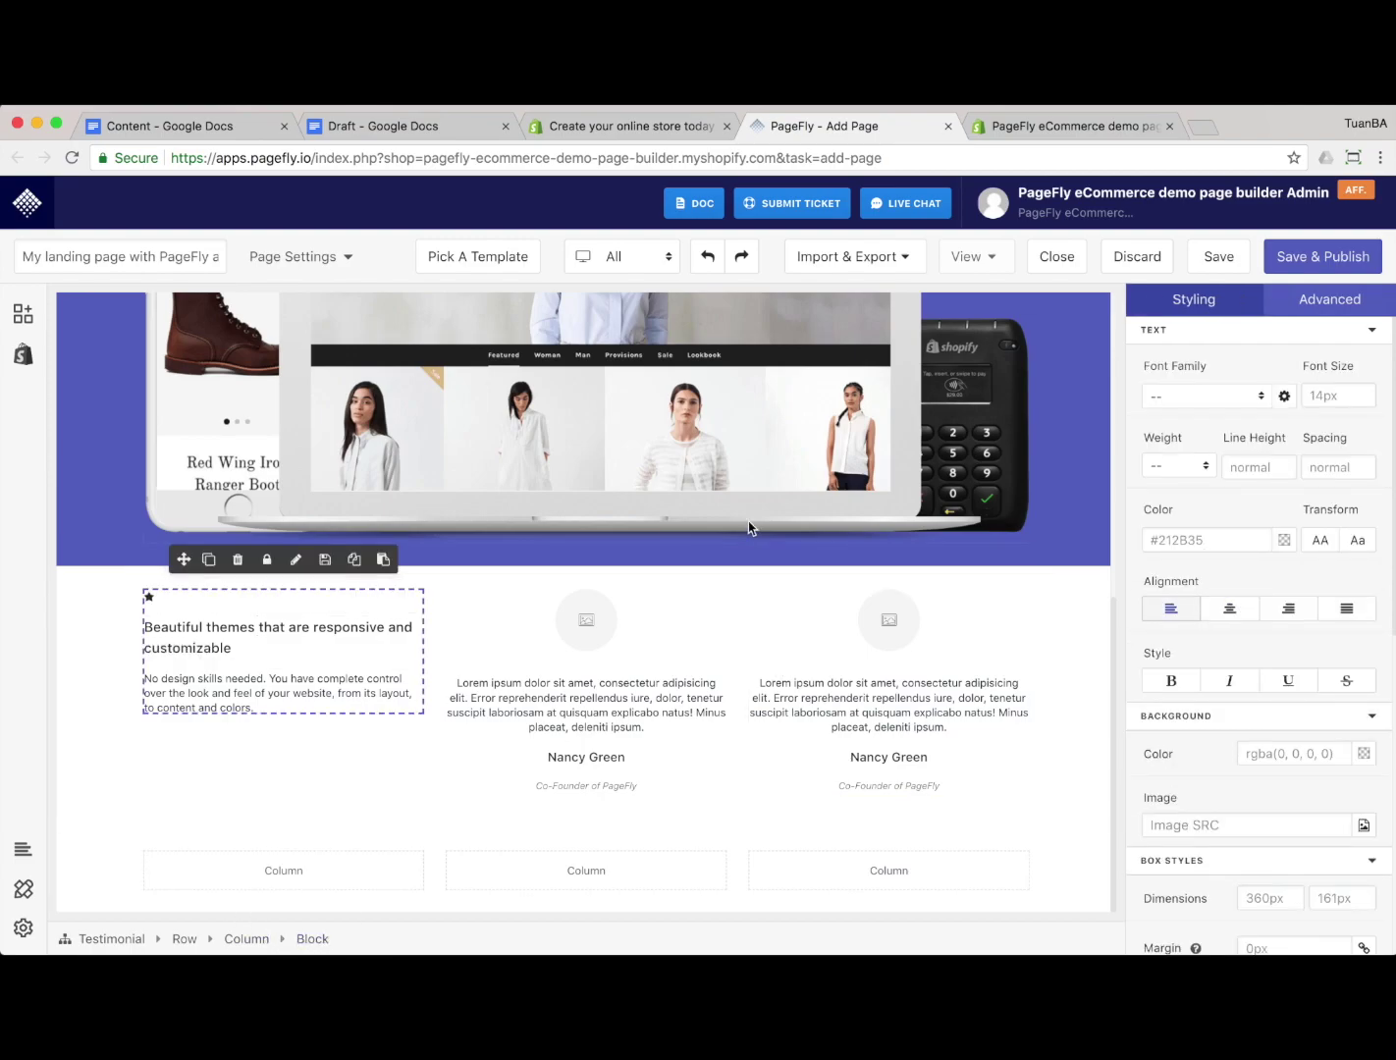
key(ctrl+shift+Tab)
click(400, 442)
scroll(461, 551, down, 1)
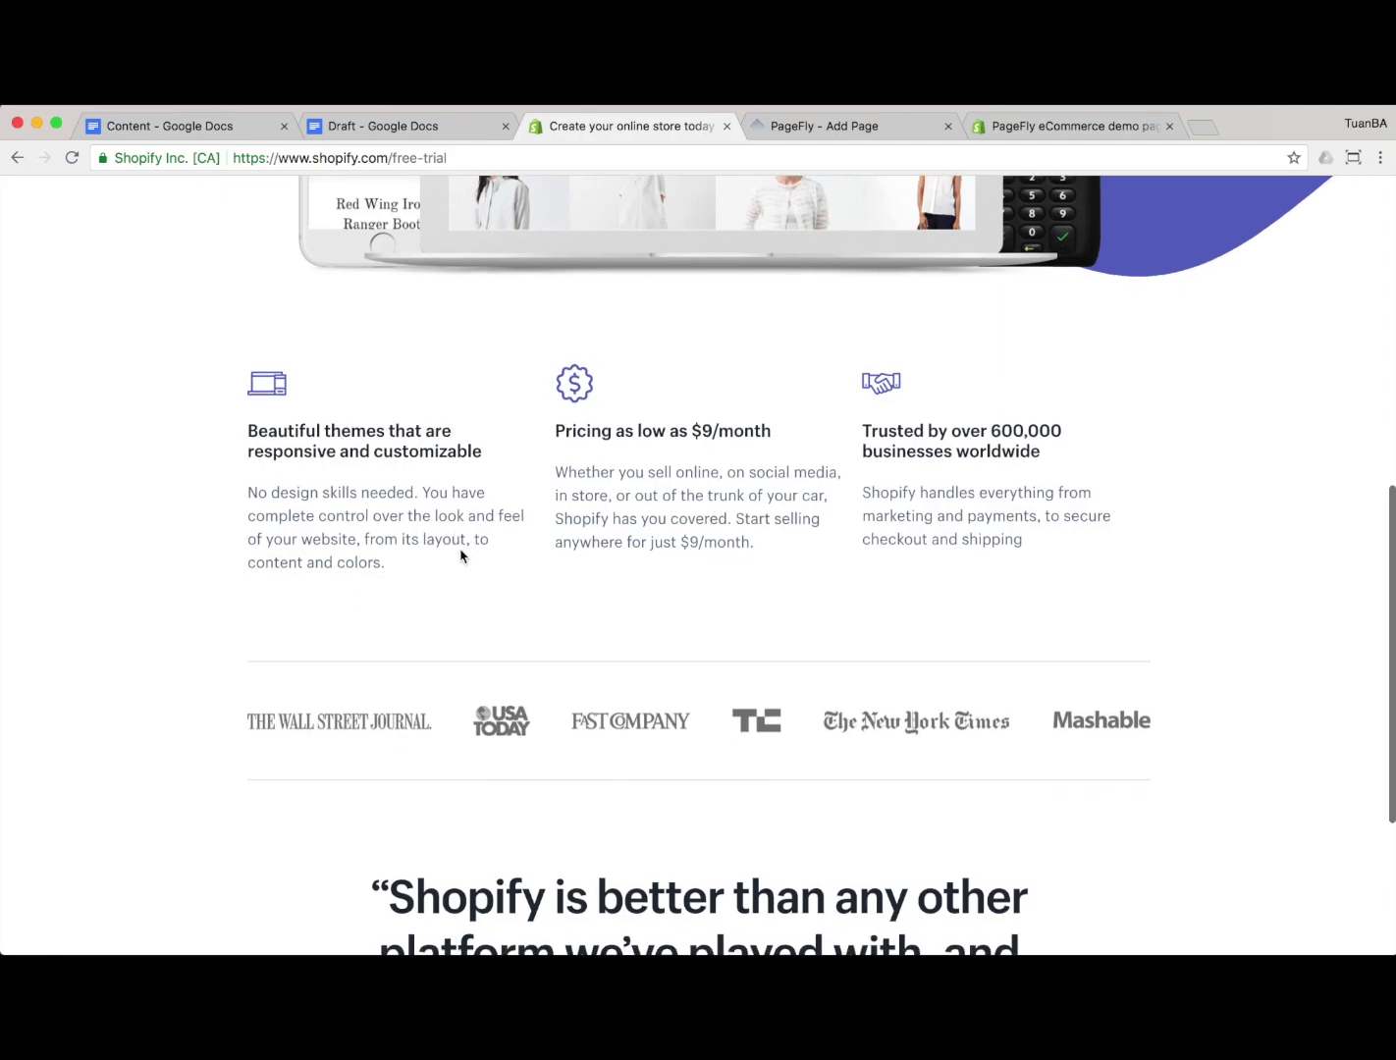
Delete the middle and right placeholder testimonial blocks
key(ctrl+Tab)
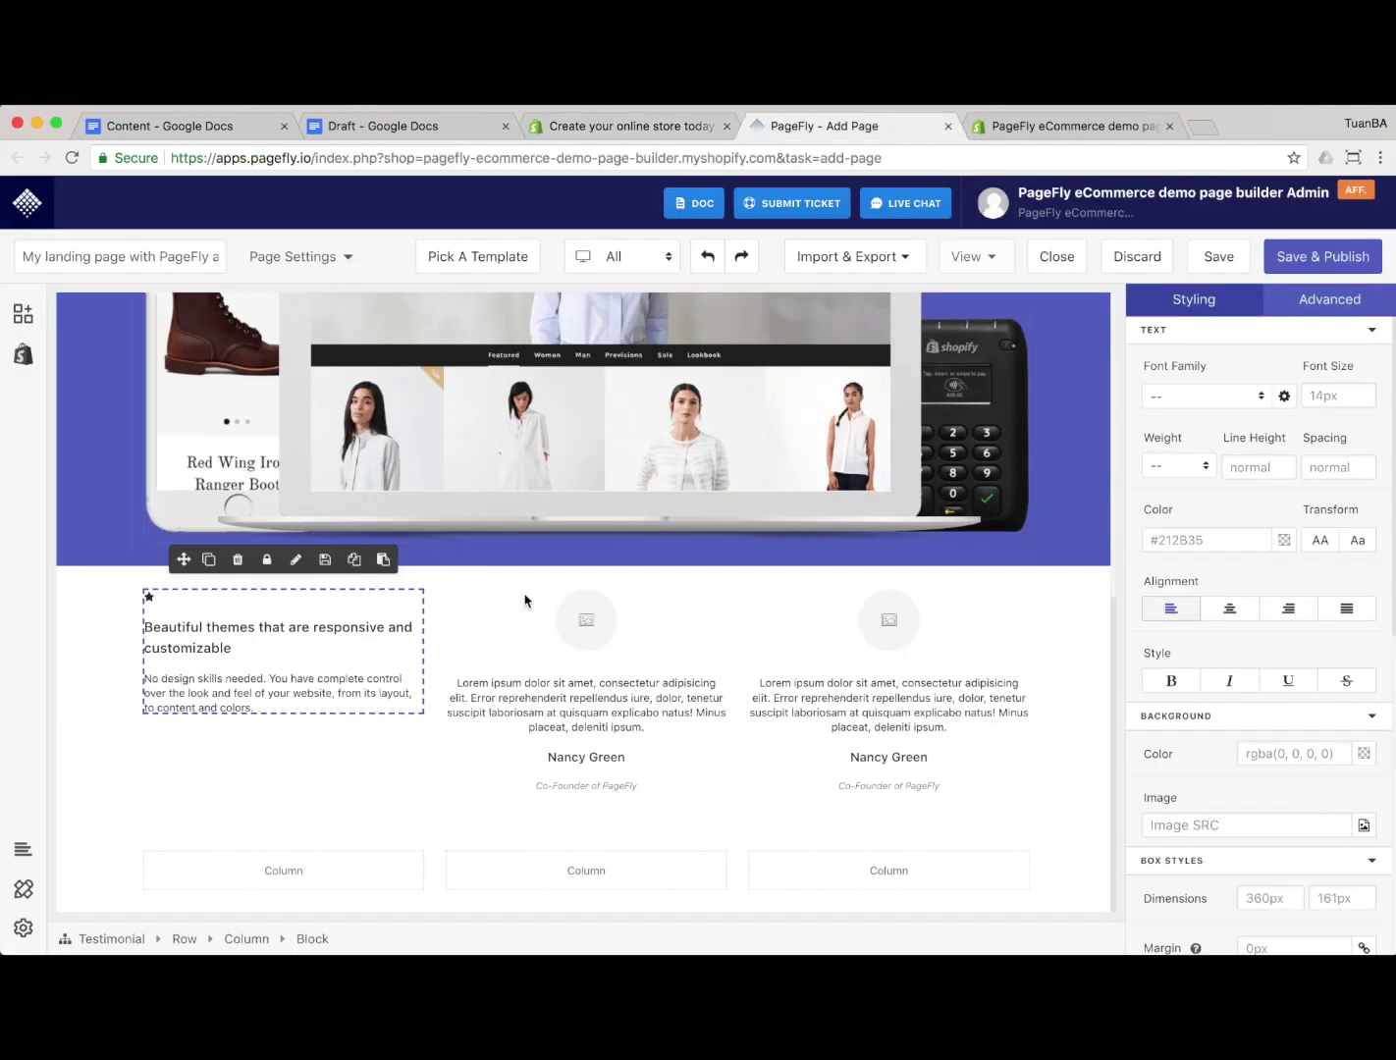
click(667, 617)
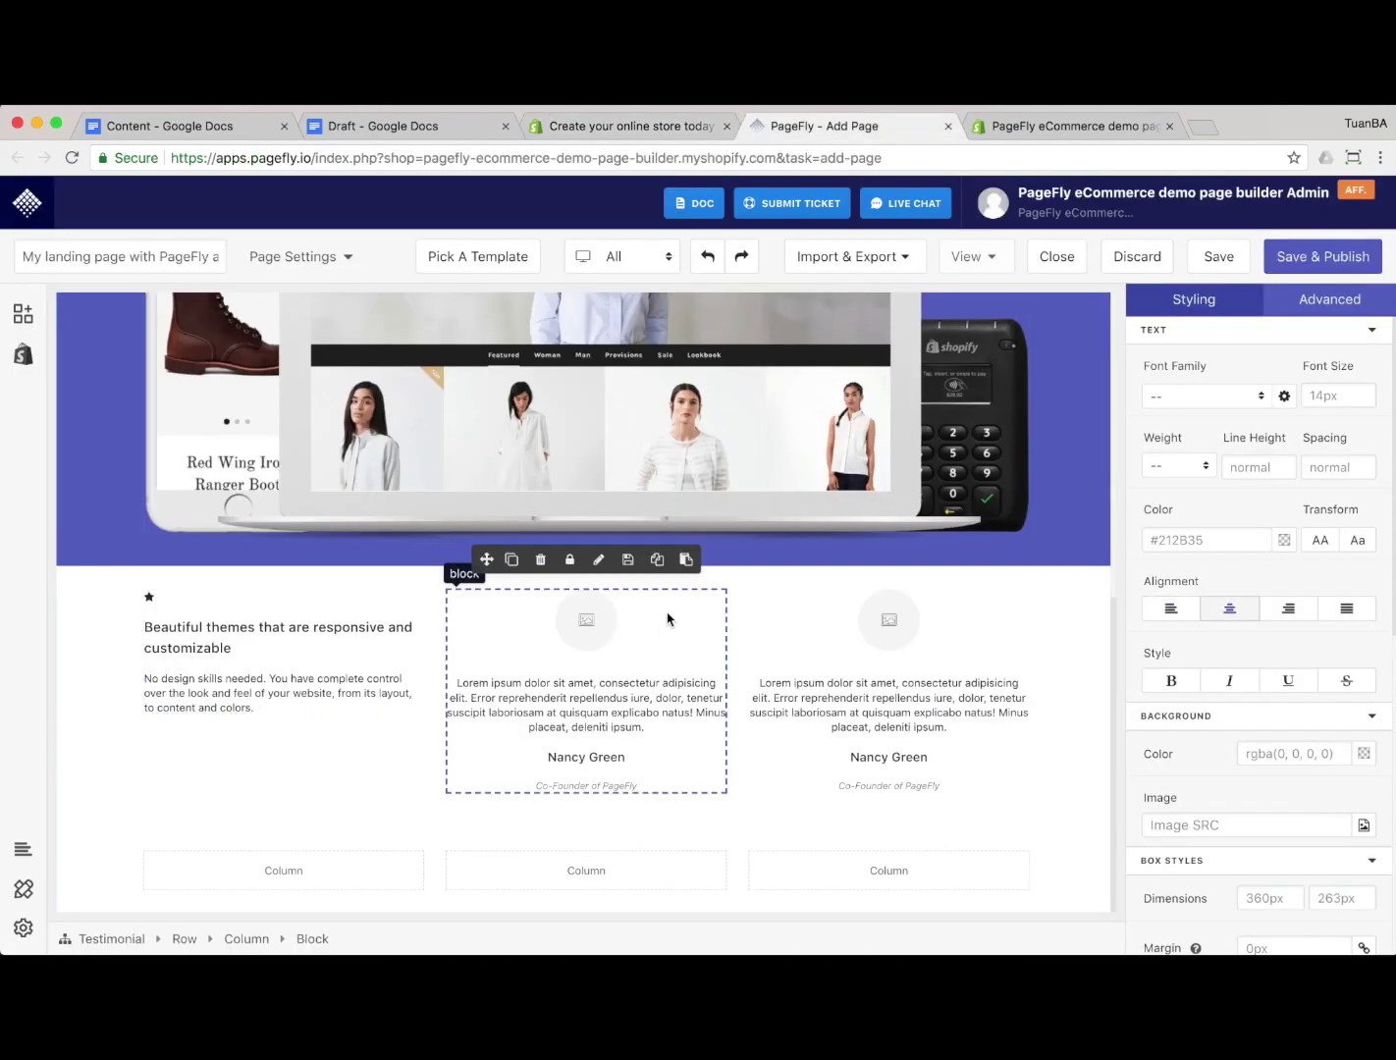
key(Delete)
key(ctrl+z)
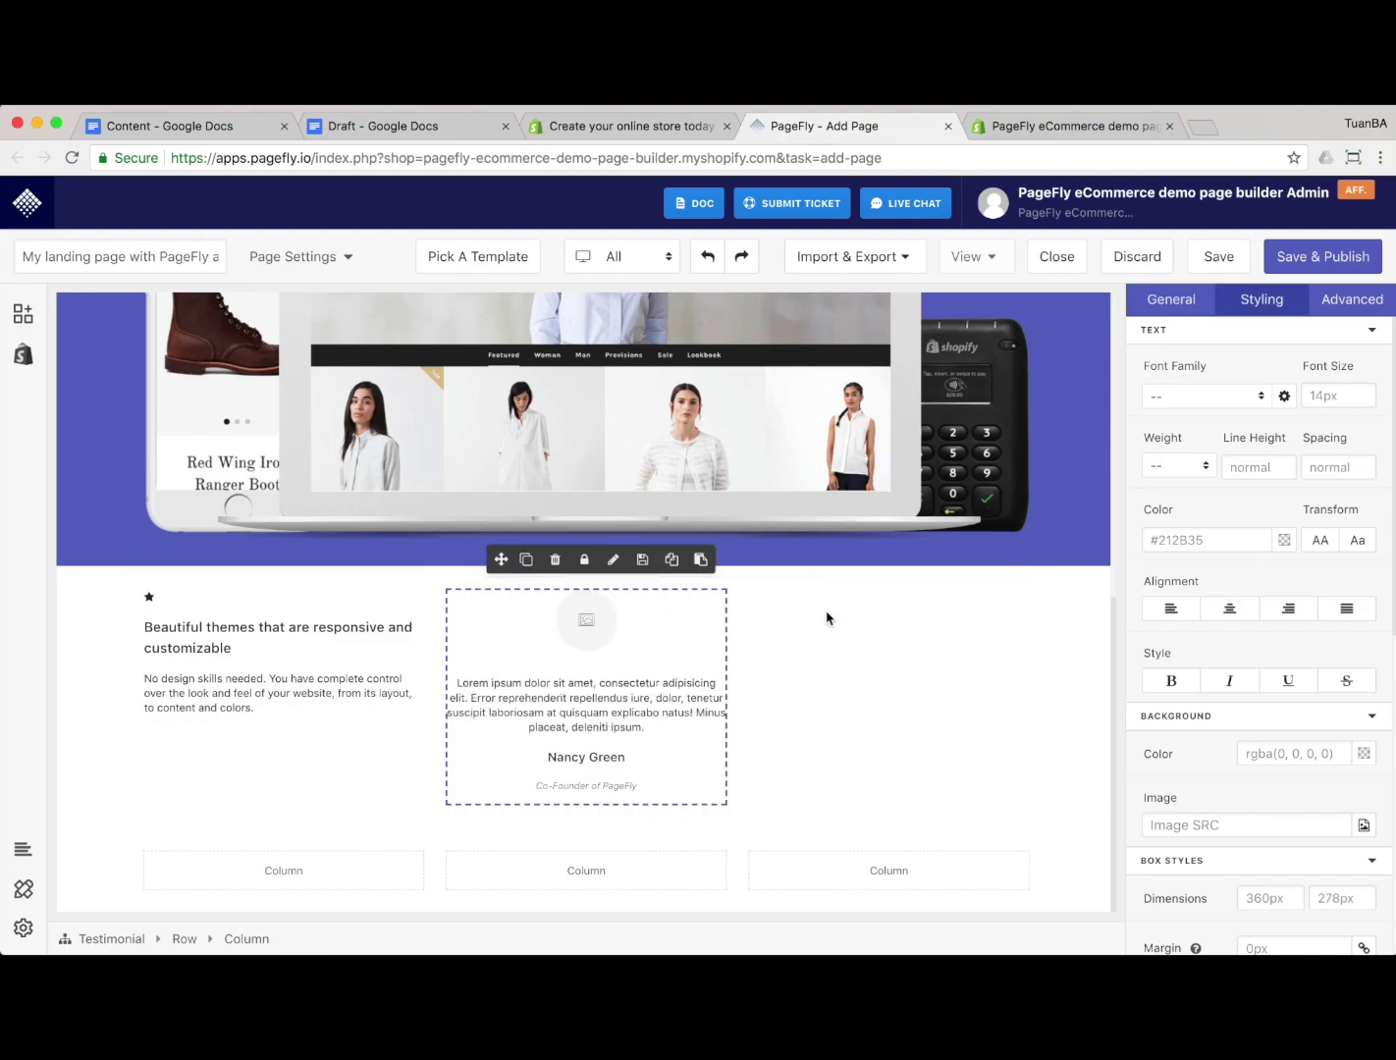
click(543, 561)
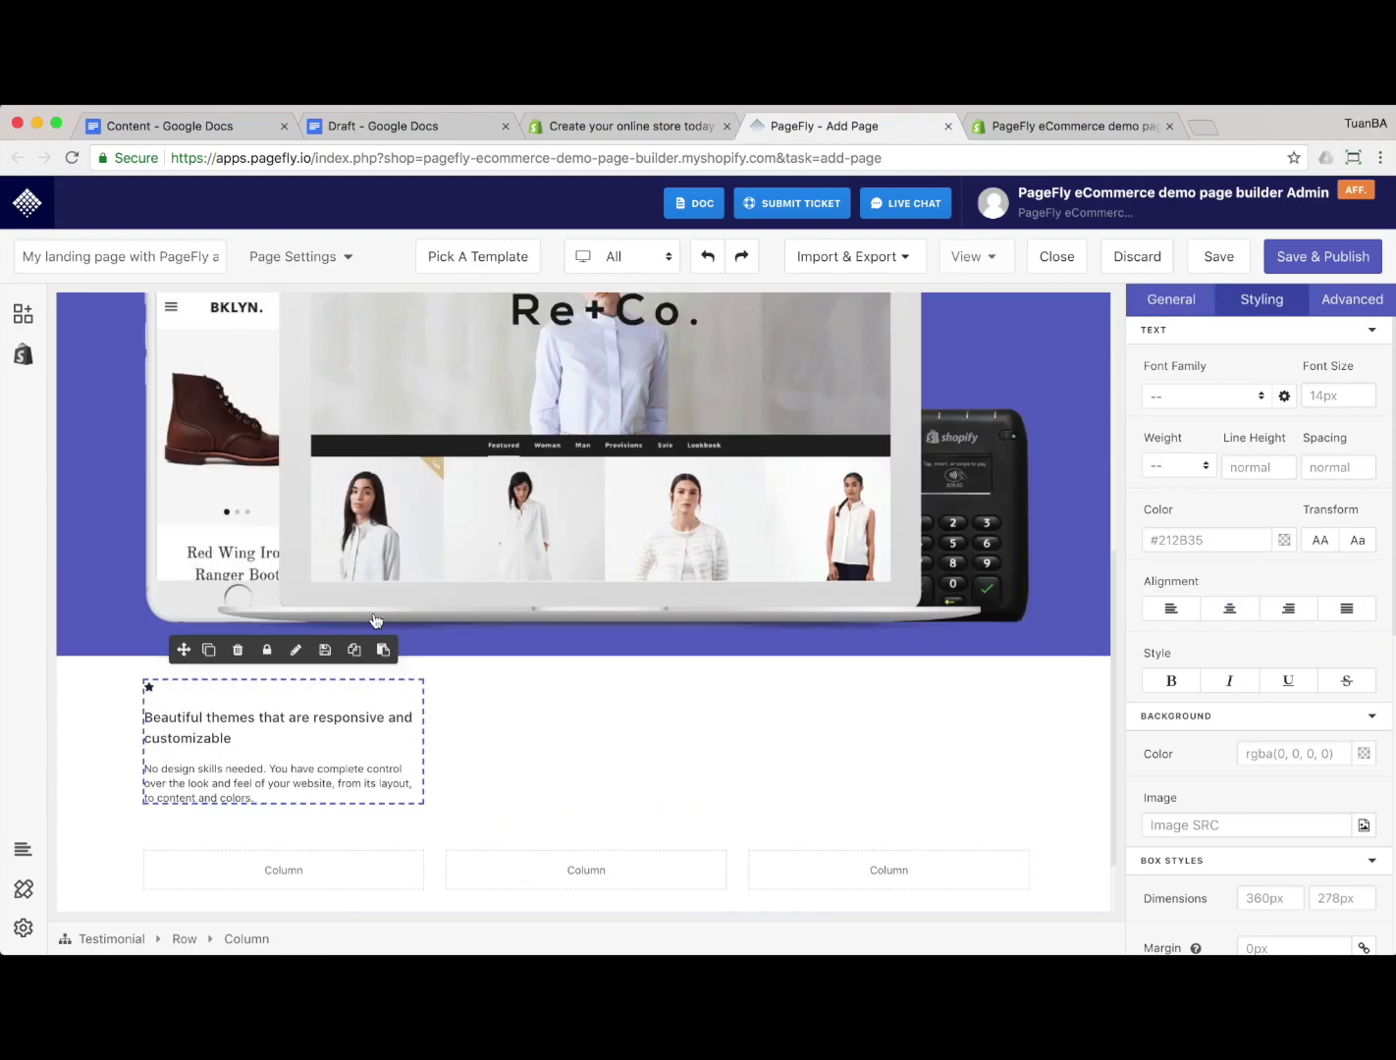
Duplicate the first feature block twice to fill the middle and right columns
click(209, 650)
click(208, 649)
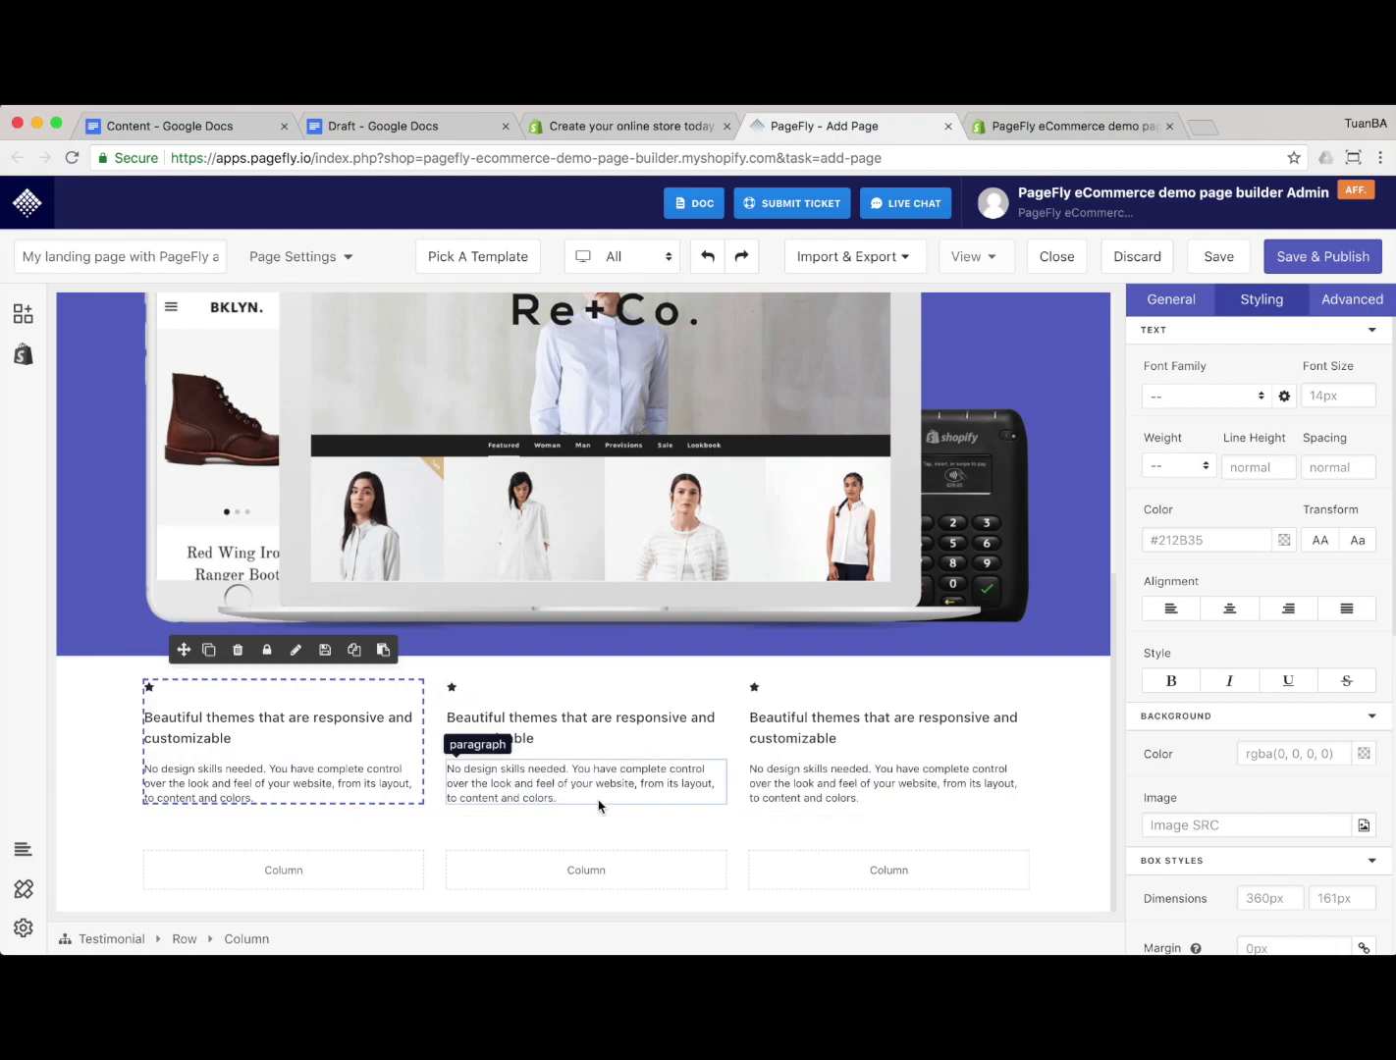
key(ctrl+shift+Tab)
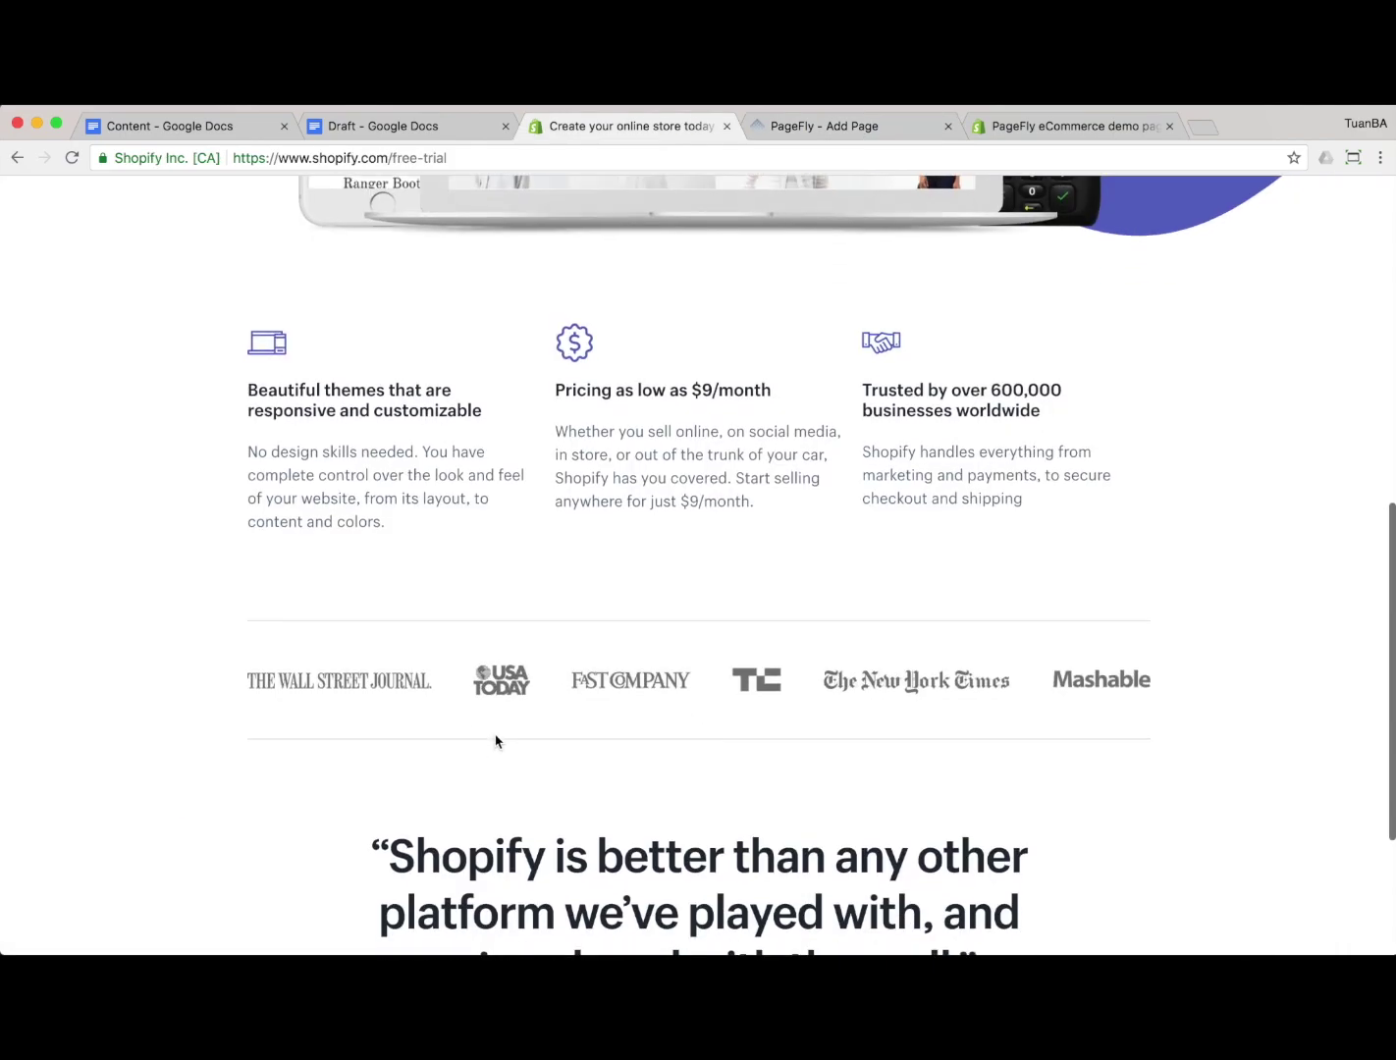
scroll(499, 640, down, 3)
key(ctrl+Tab)
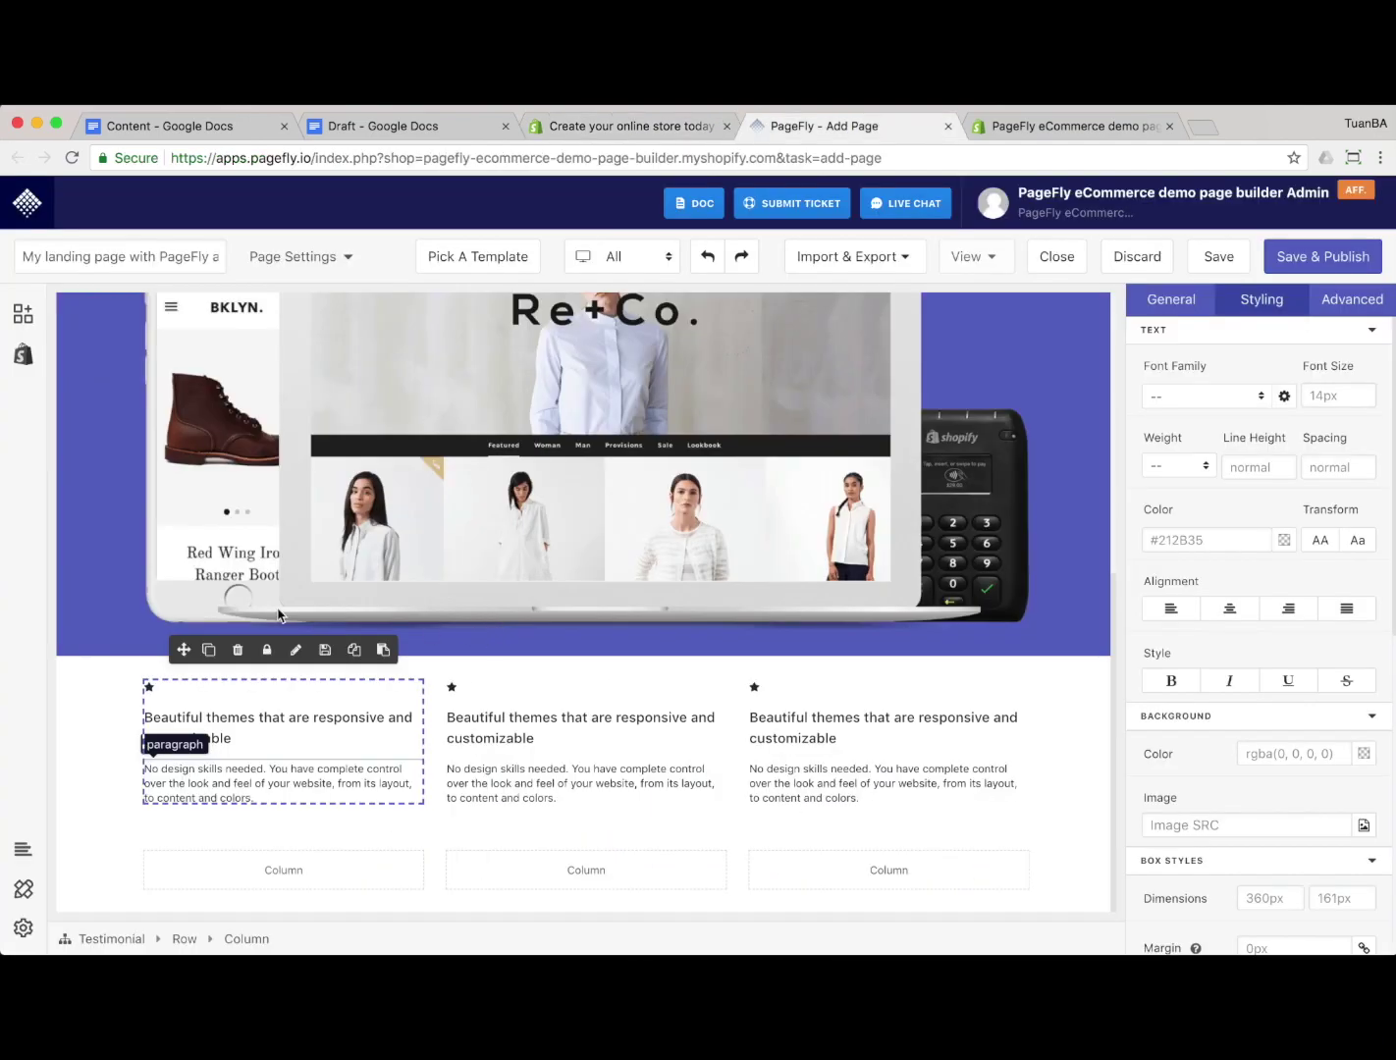
Delete the empty column section and place a plain divider below the features row
click(87, 871)
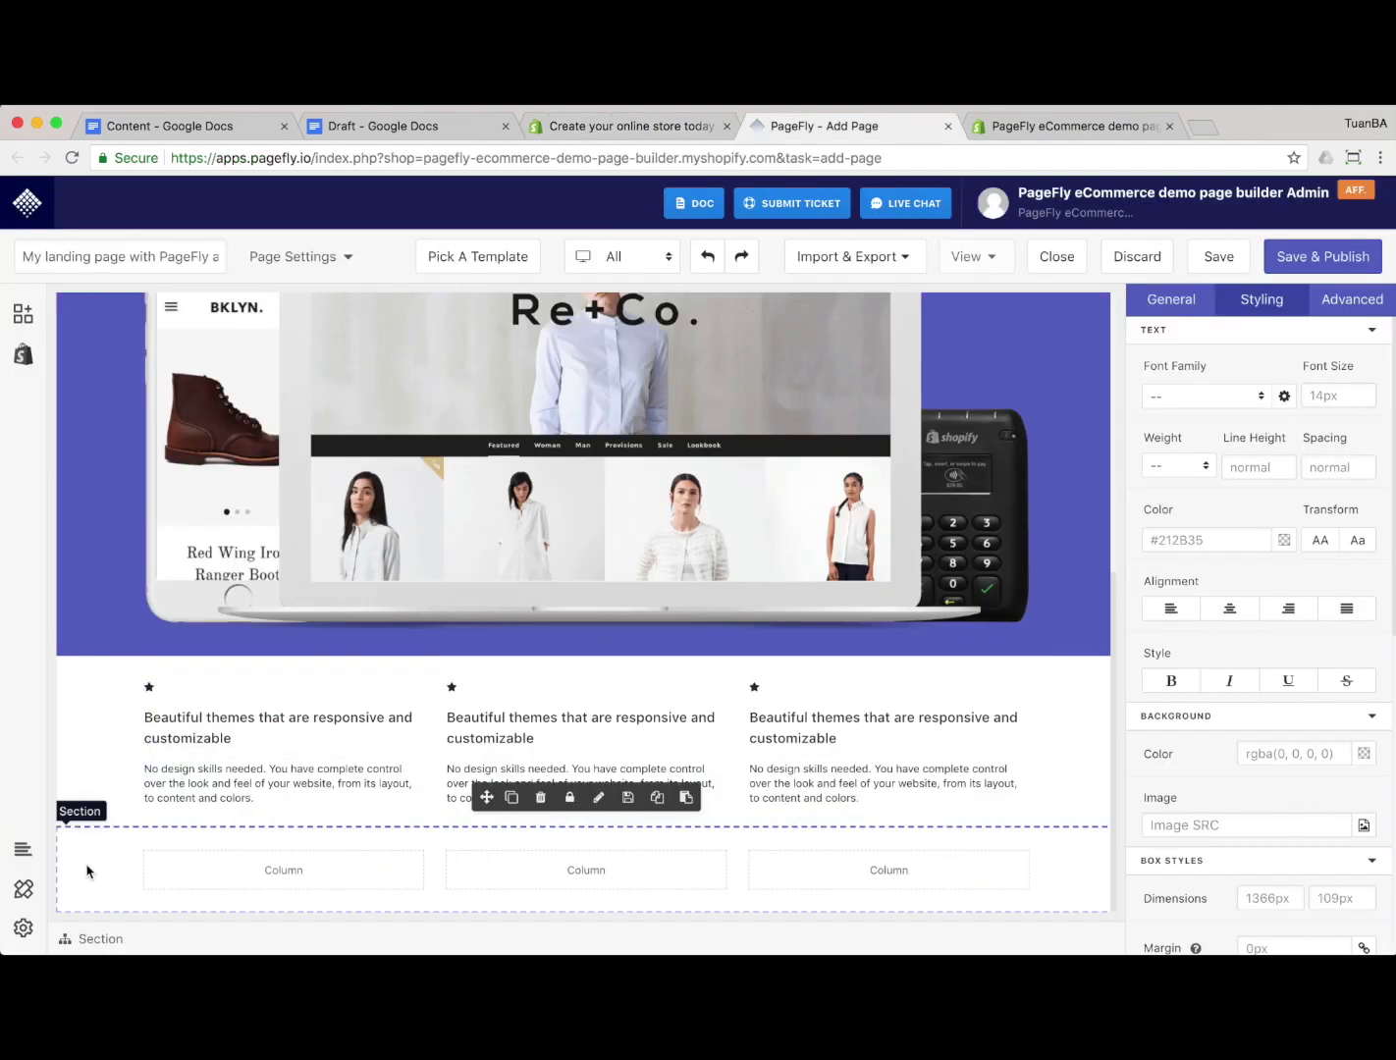
key(Delete)
click(23, 313)
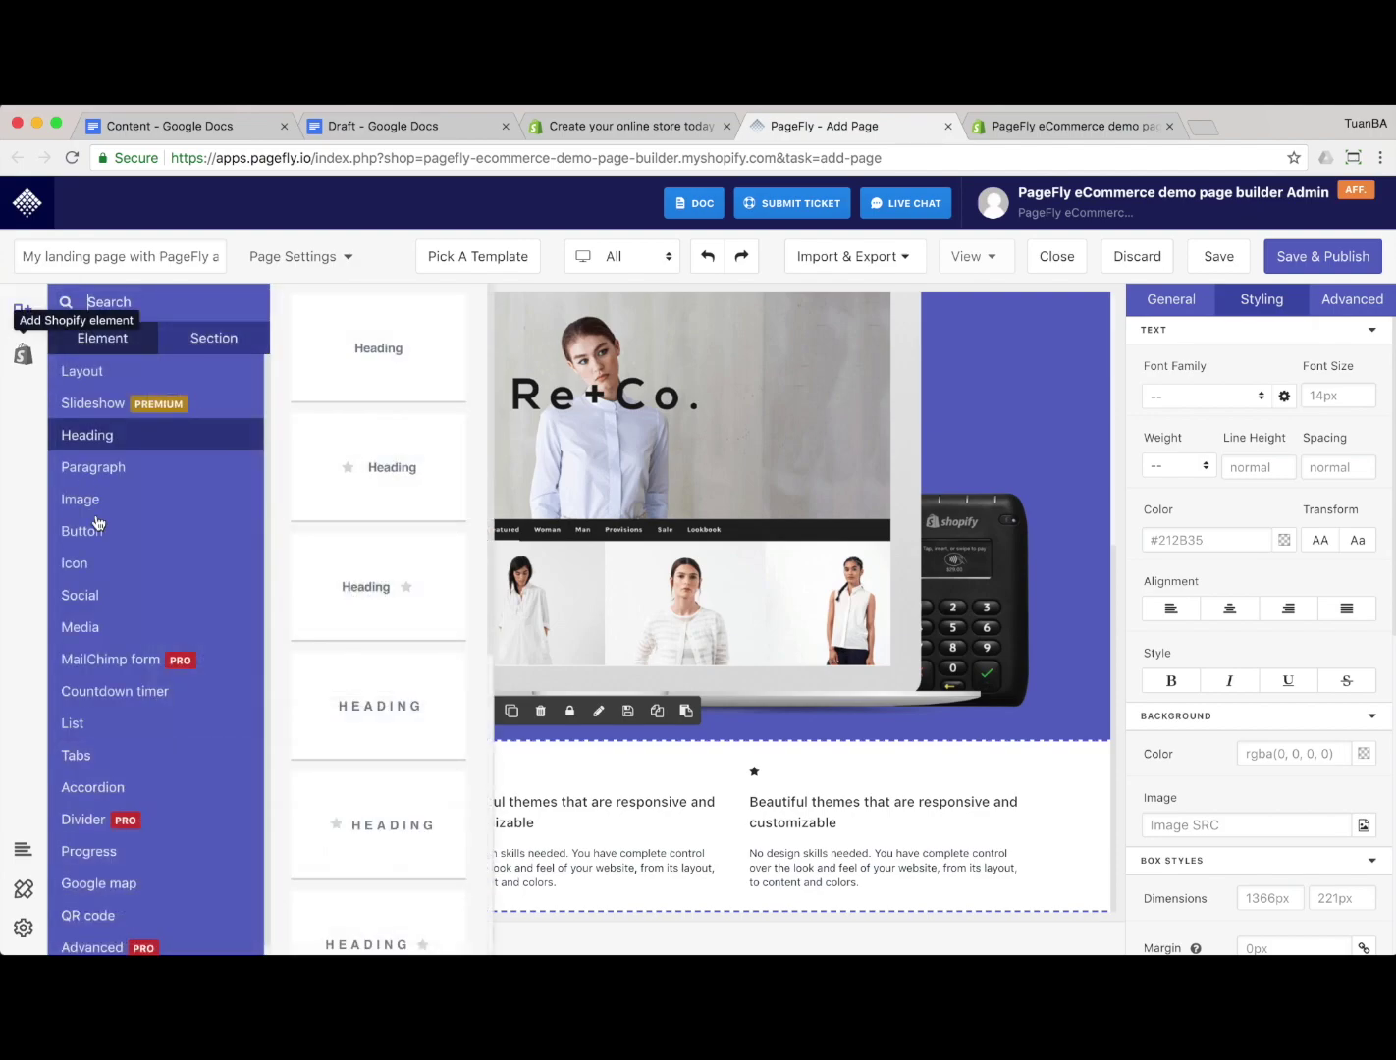
scroll(104, 589, down, 1)
click(191, 817)
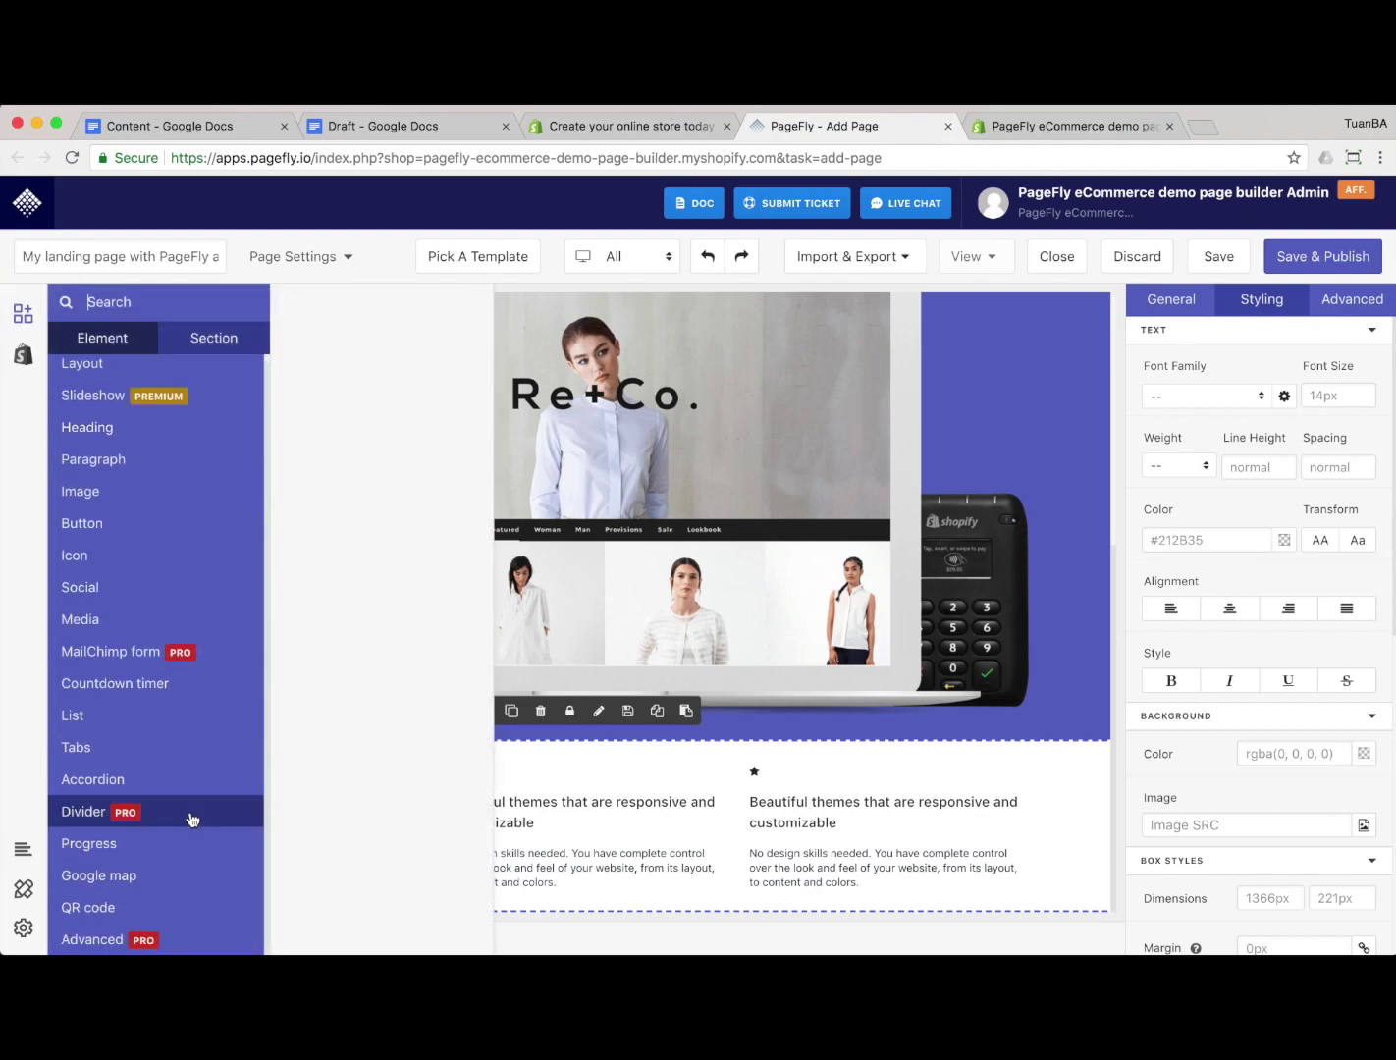
drag(382, 360, 462, 913)
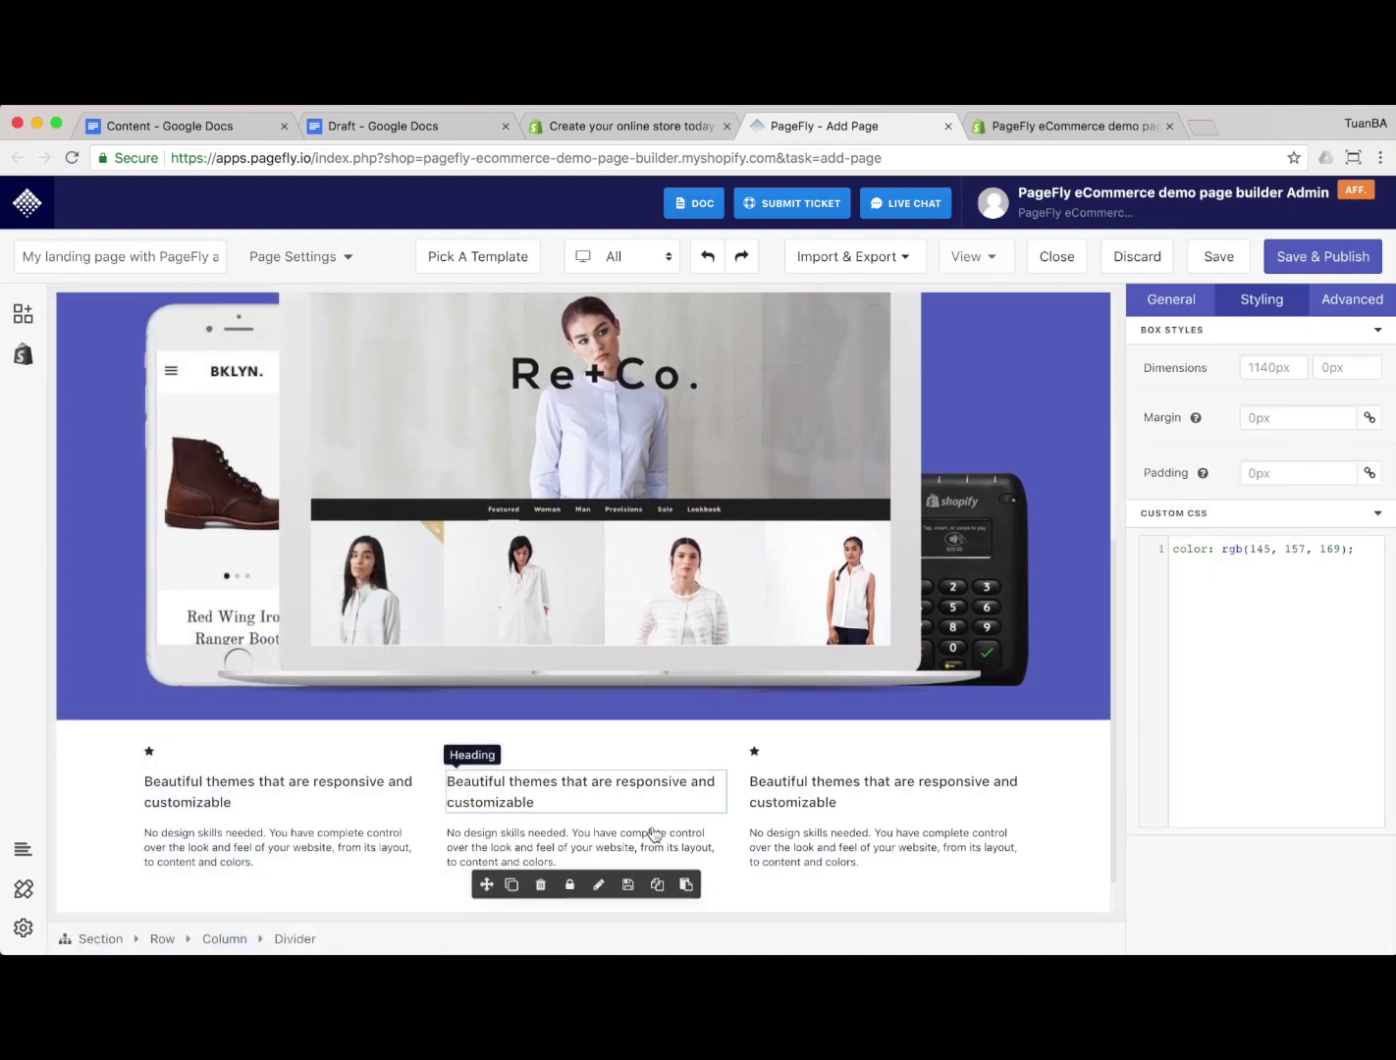
scroll(649, 833, down, 2)
Add a full-width section below the new divider
click(132, 870)
click(155, 778)
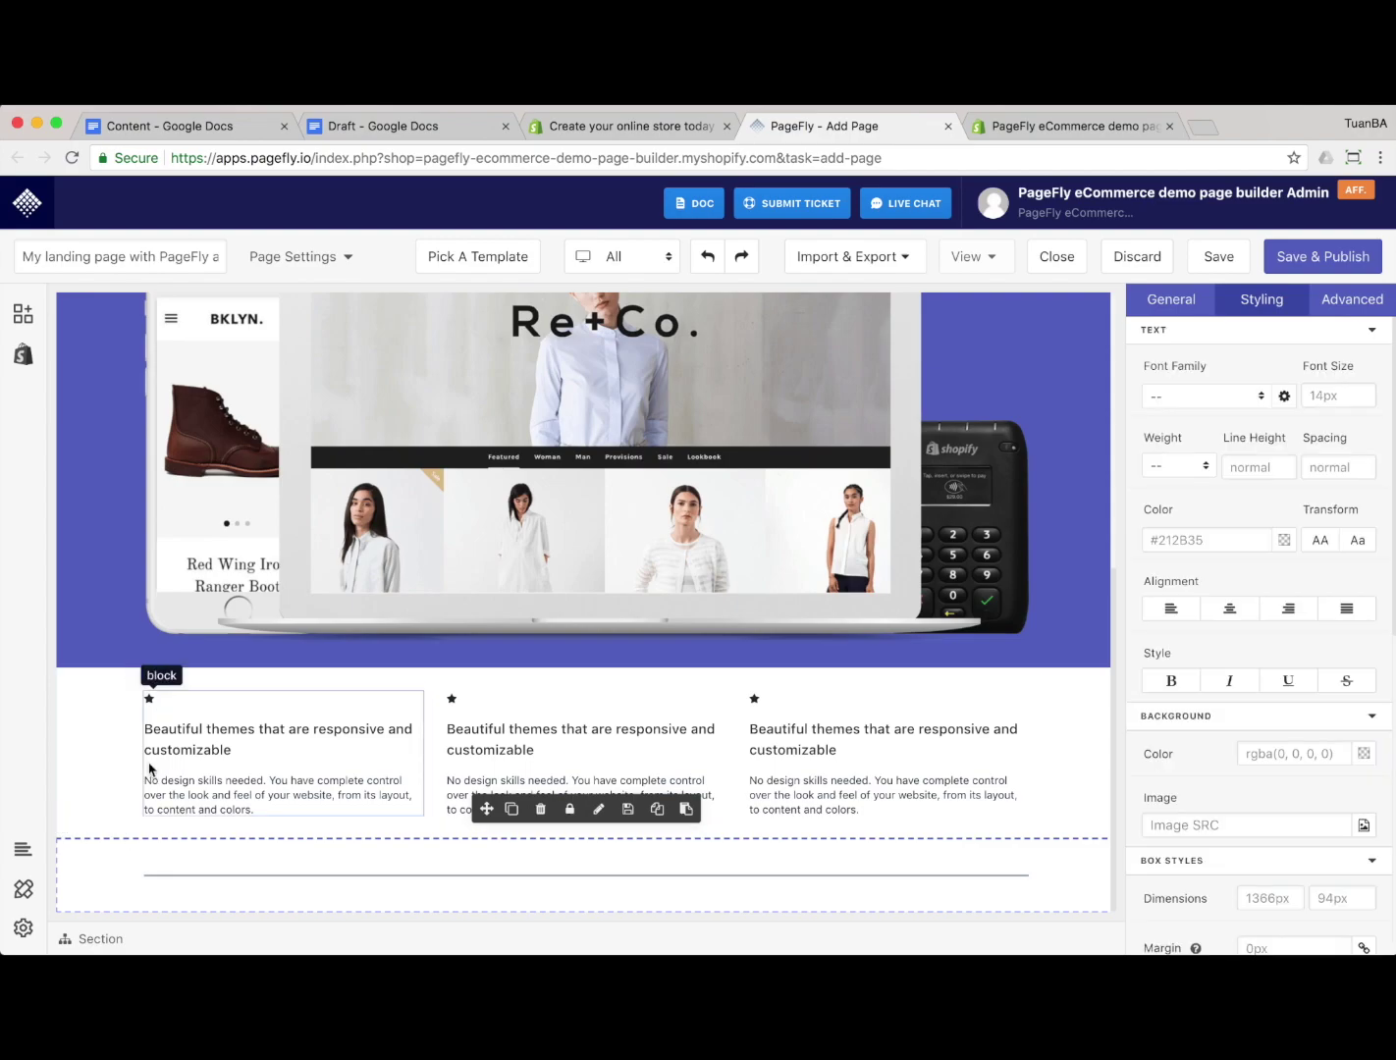
click(23, 313)
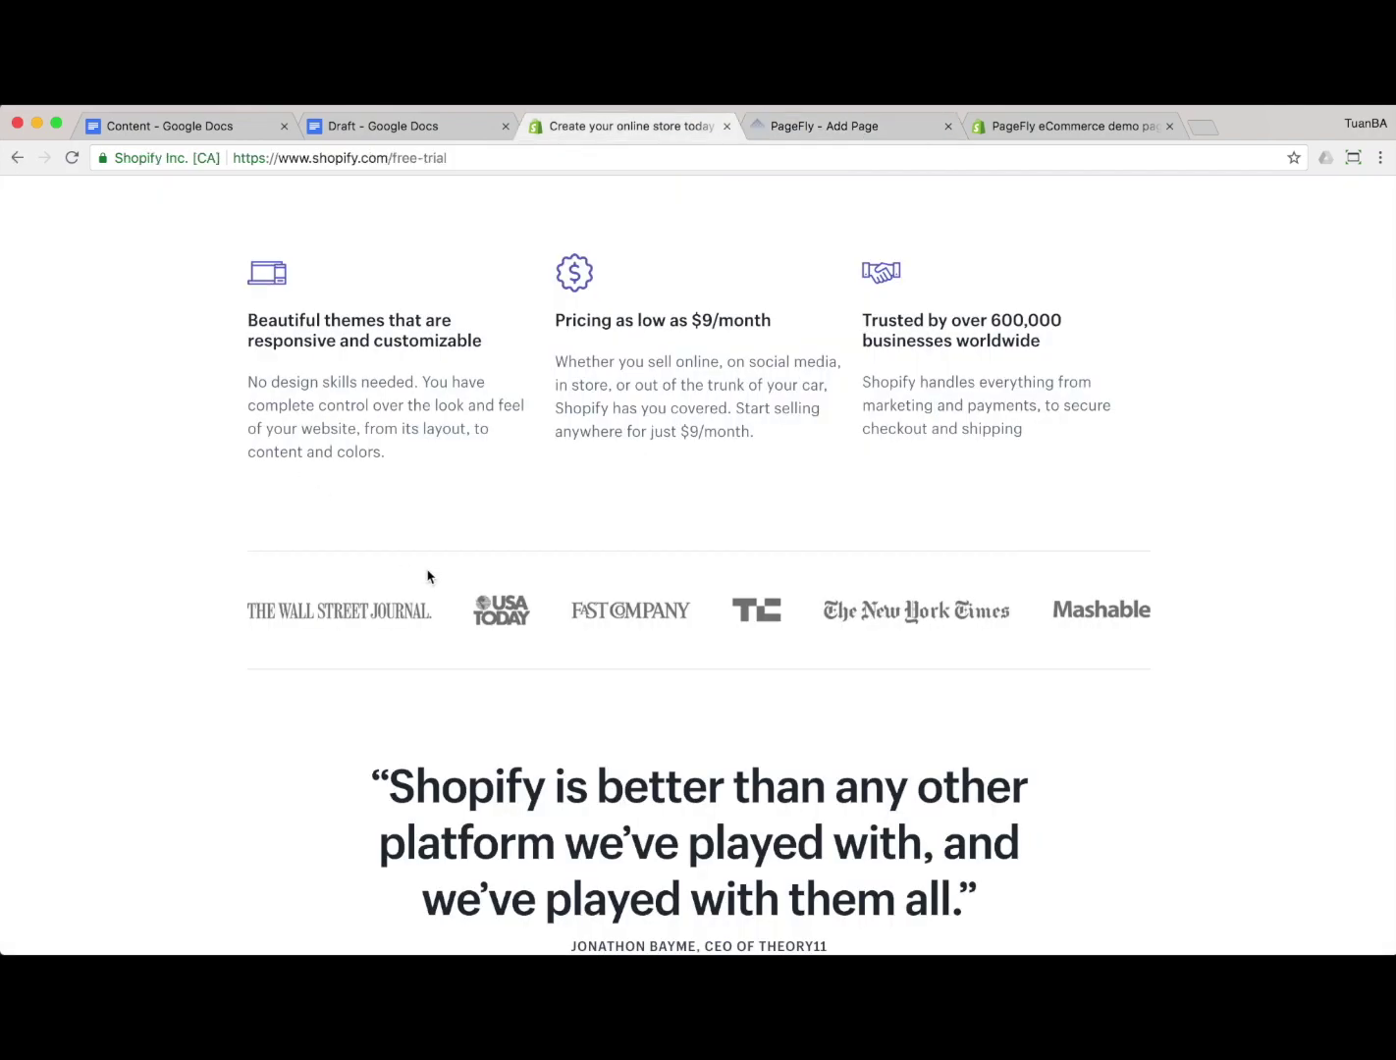
scroll(430, 577, down, 2)
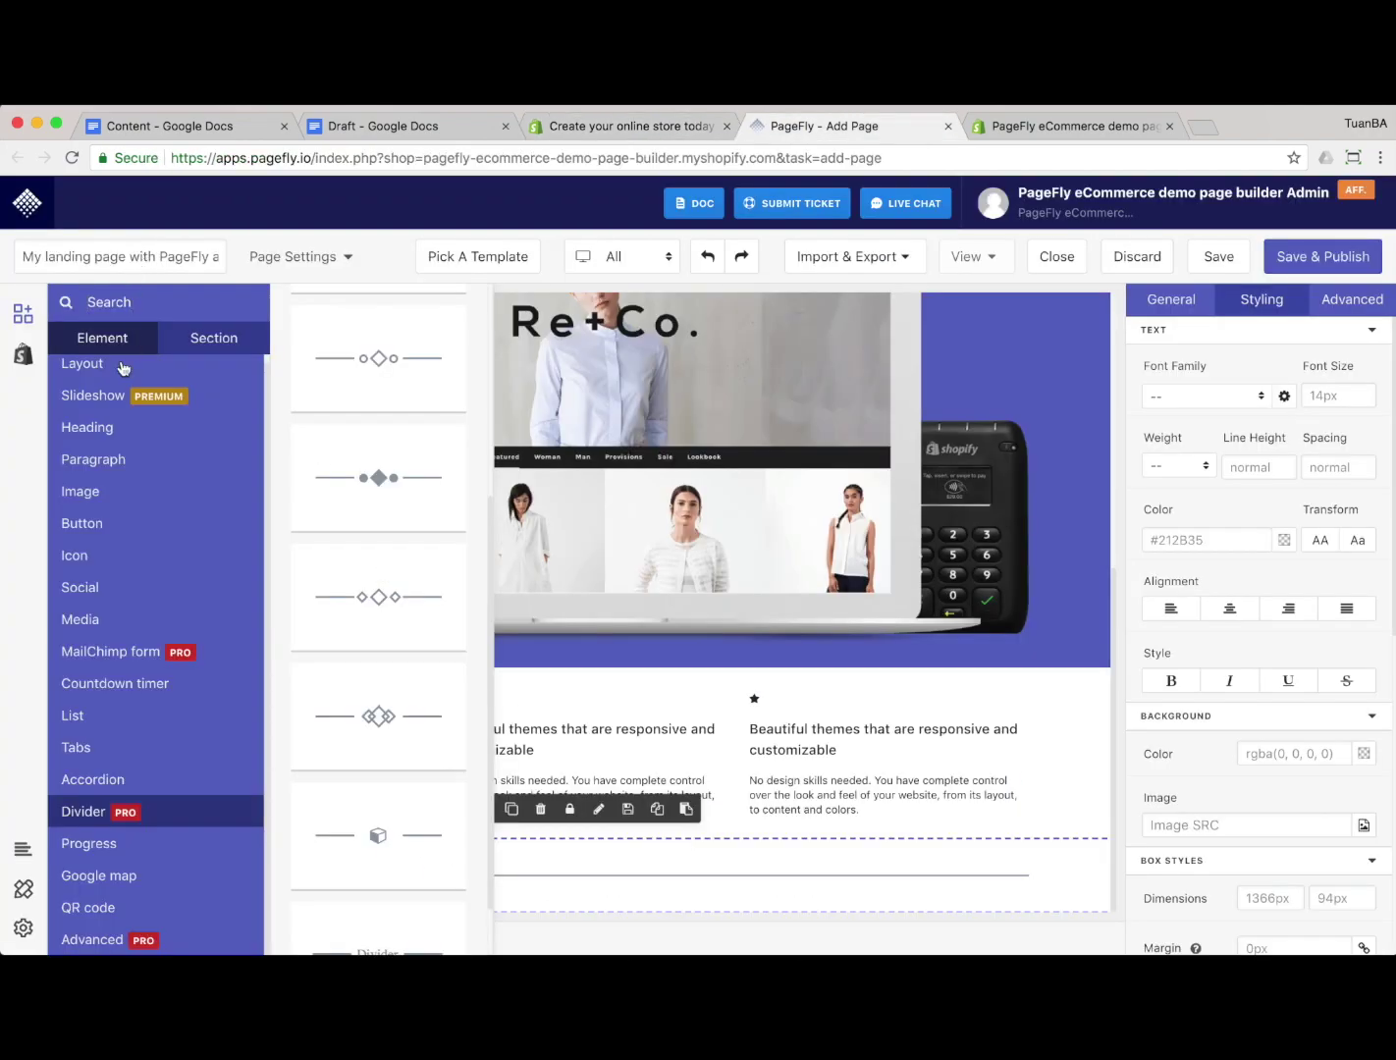
scroll(131, 371, up, 1)
click(152, 377)
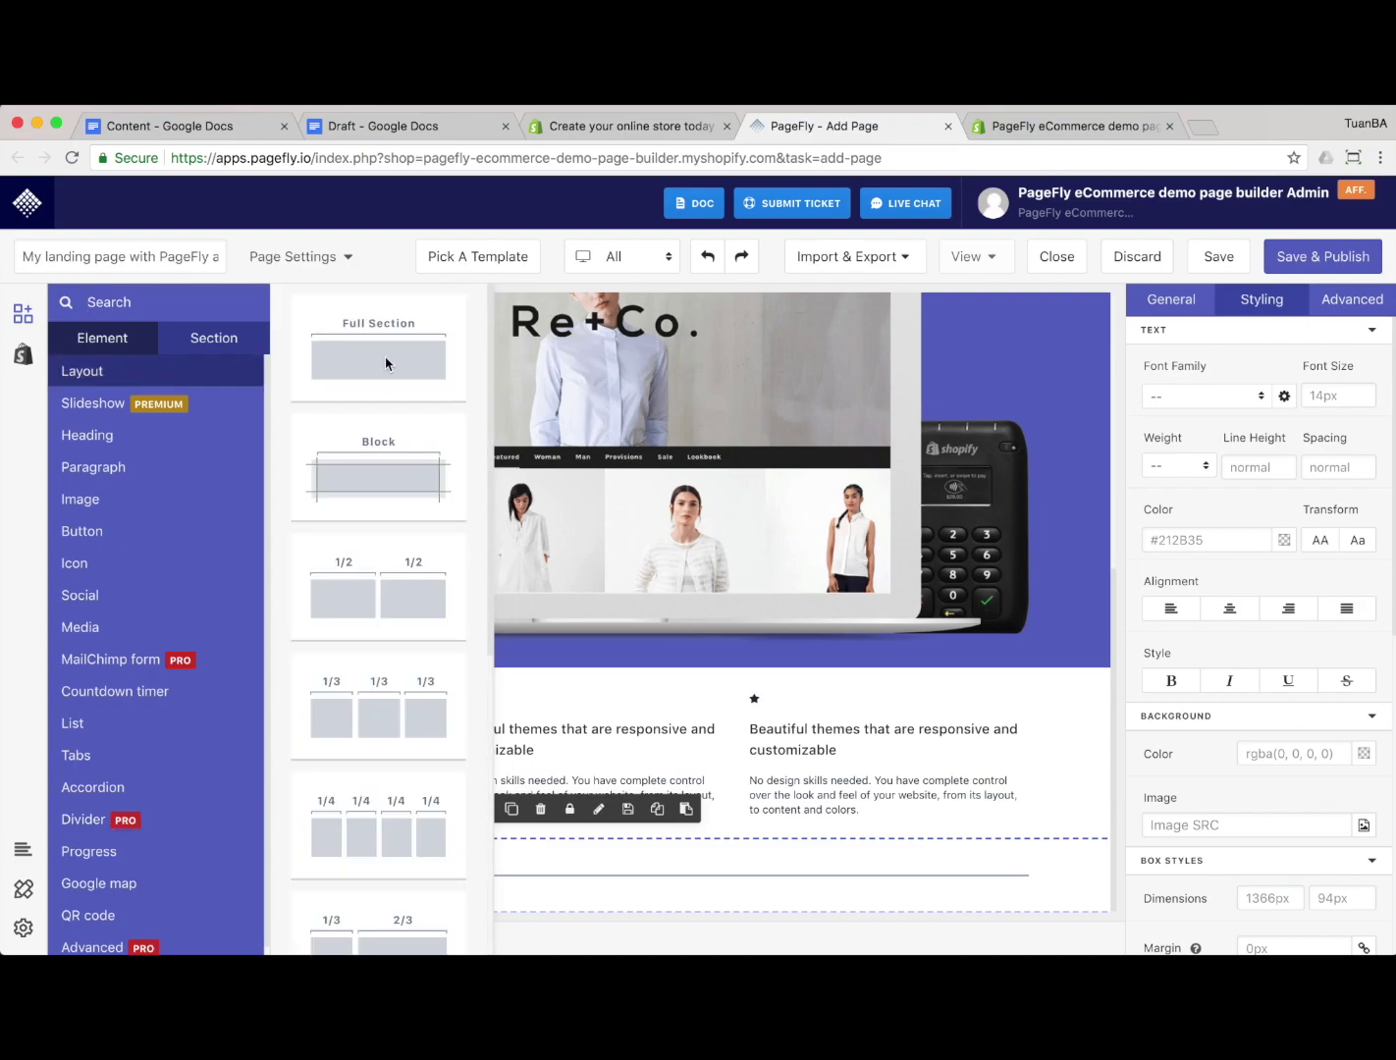
drag(388, 369, 502, 904)
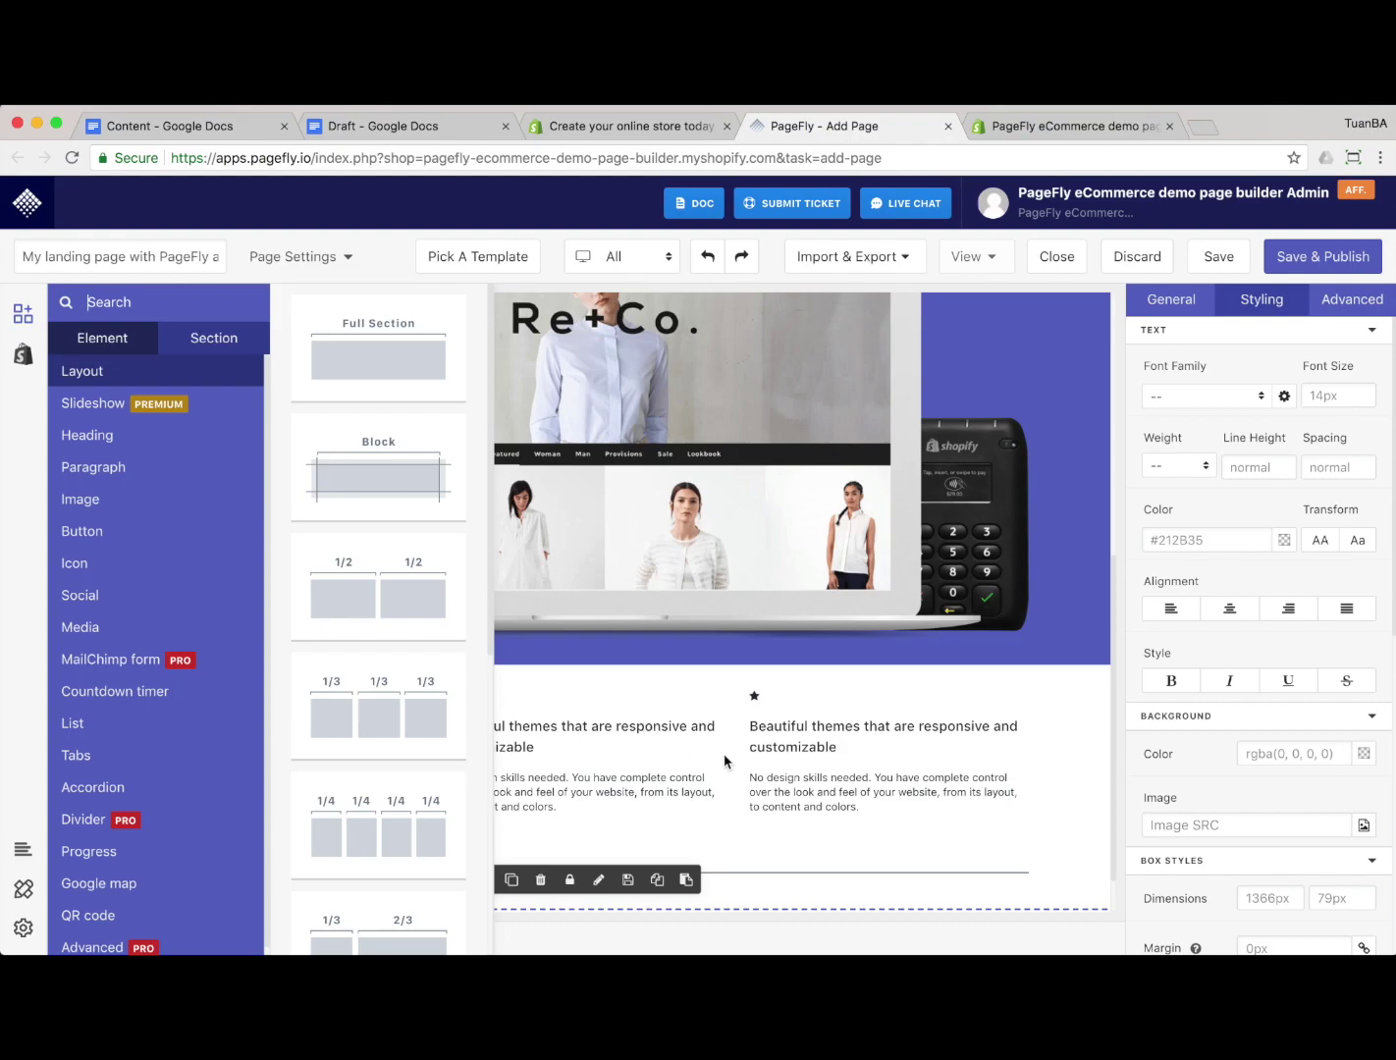
click(775, 827)
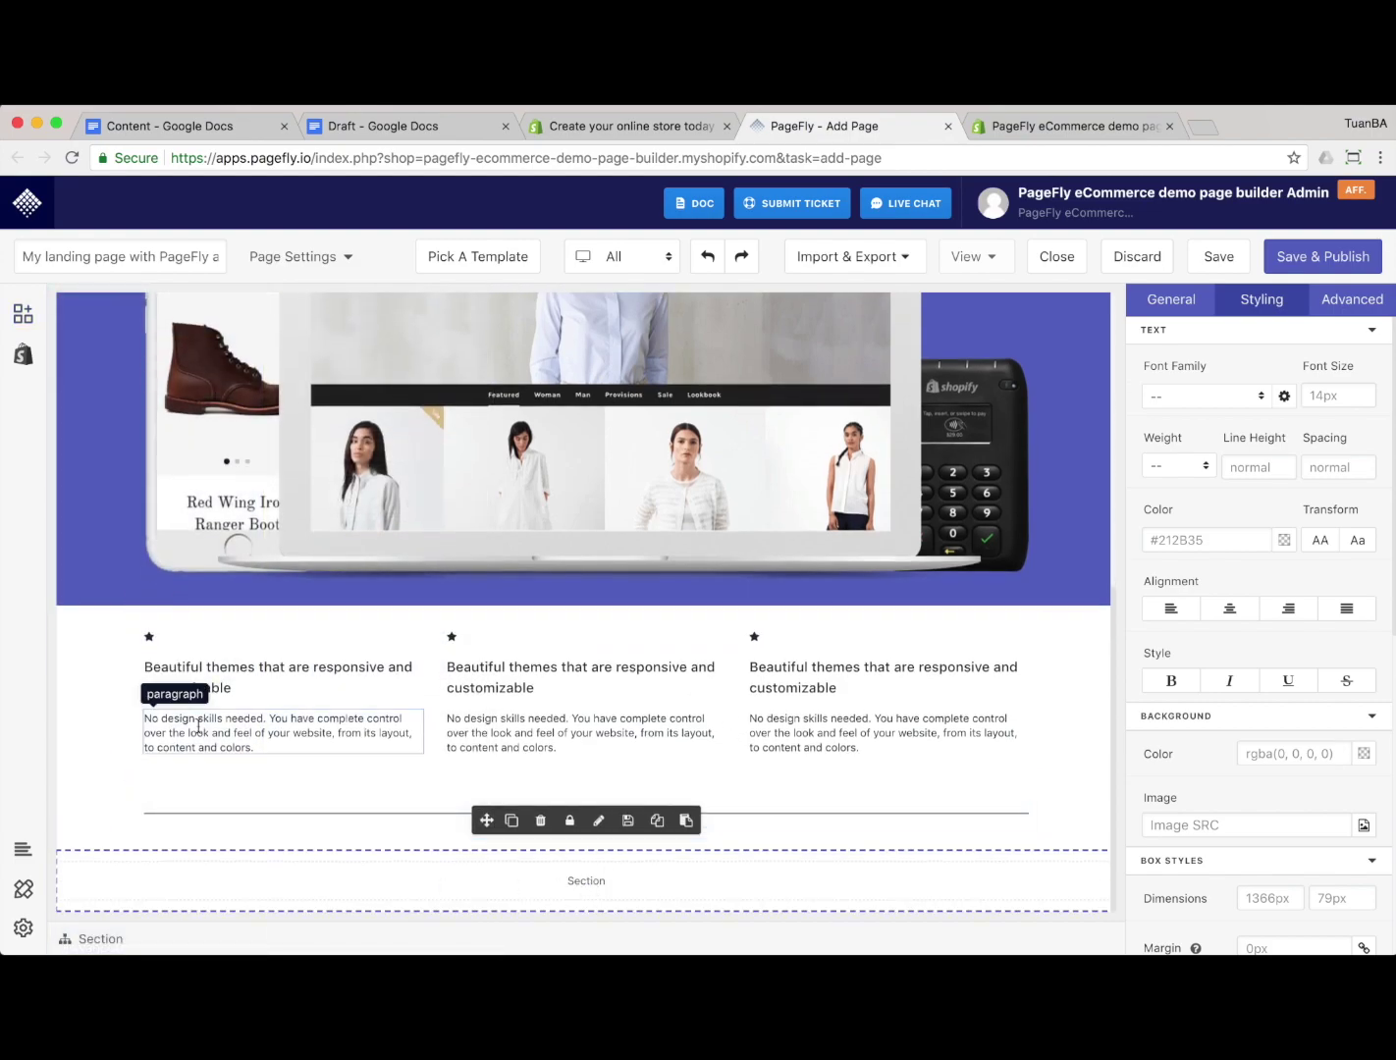
Duplicate the divider section, move the copy below the new section, and select the empty section
click(123, 815)
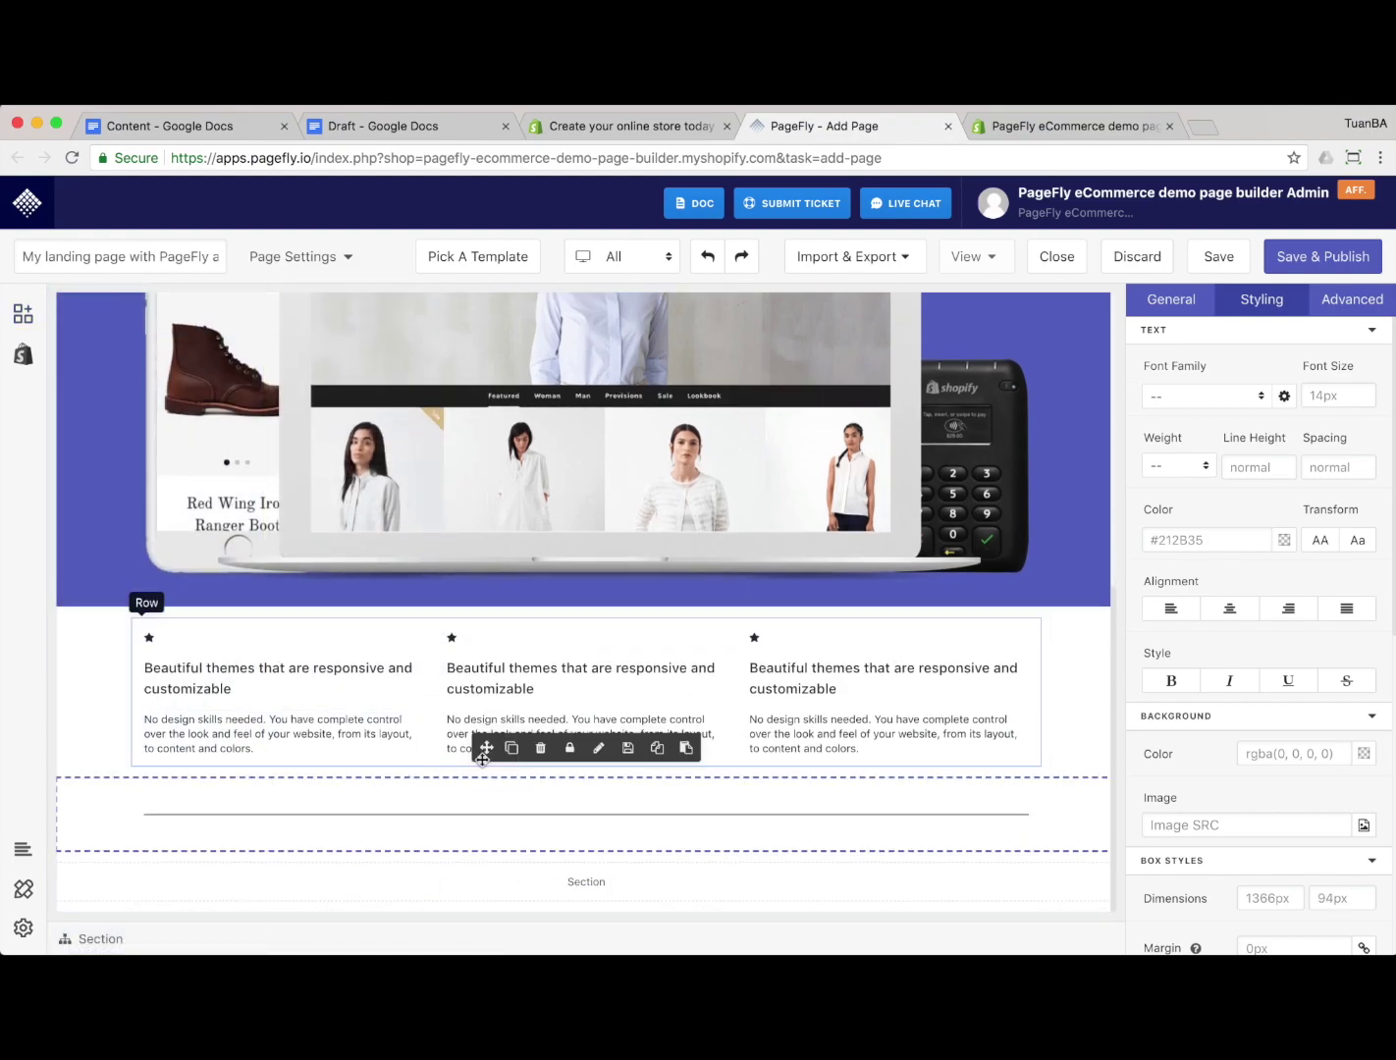
click(510, 748)
scroll(561, 601, down, 1)
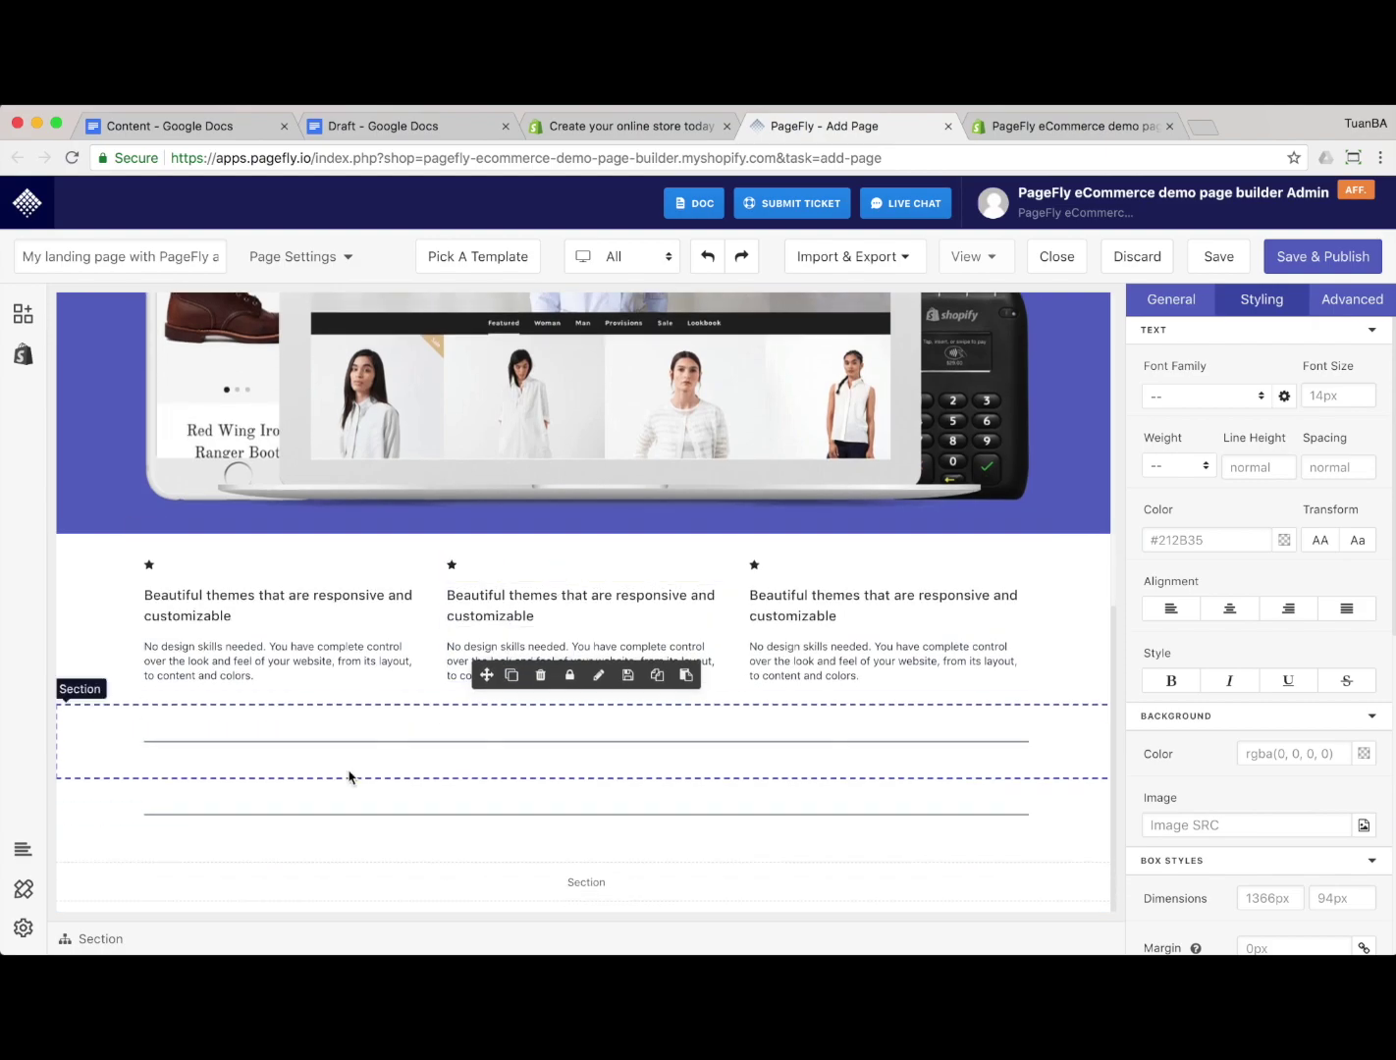
drag(483, 675, 476, 909)
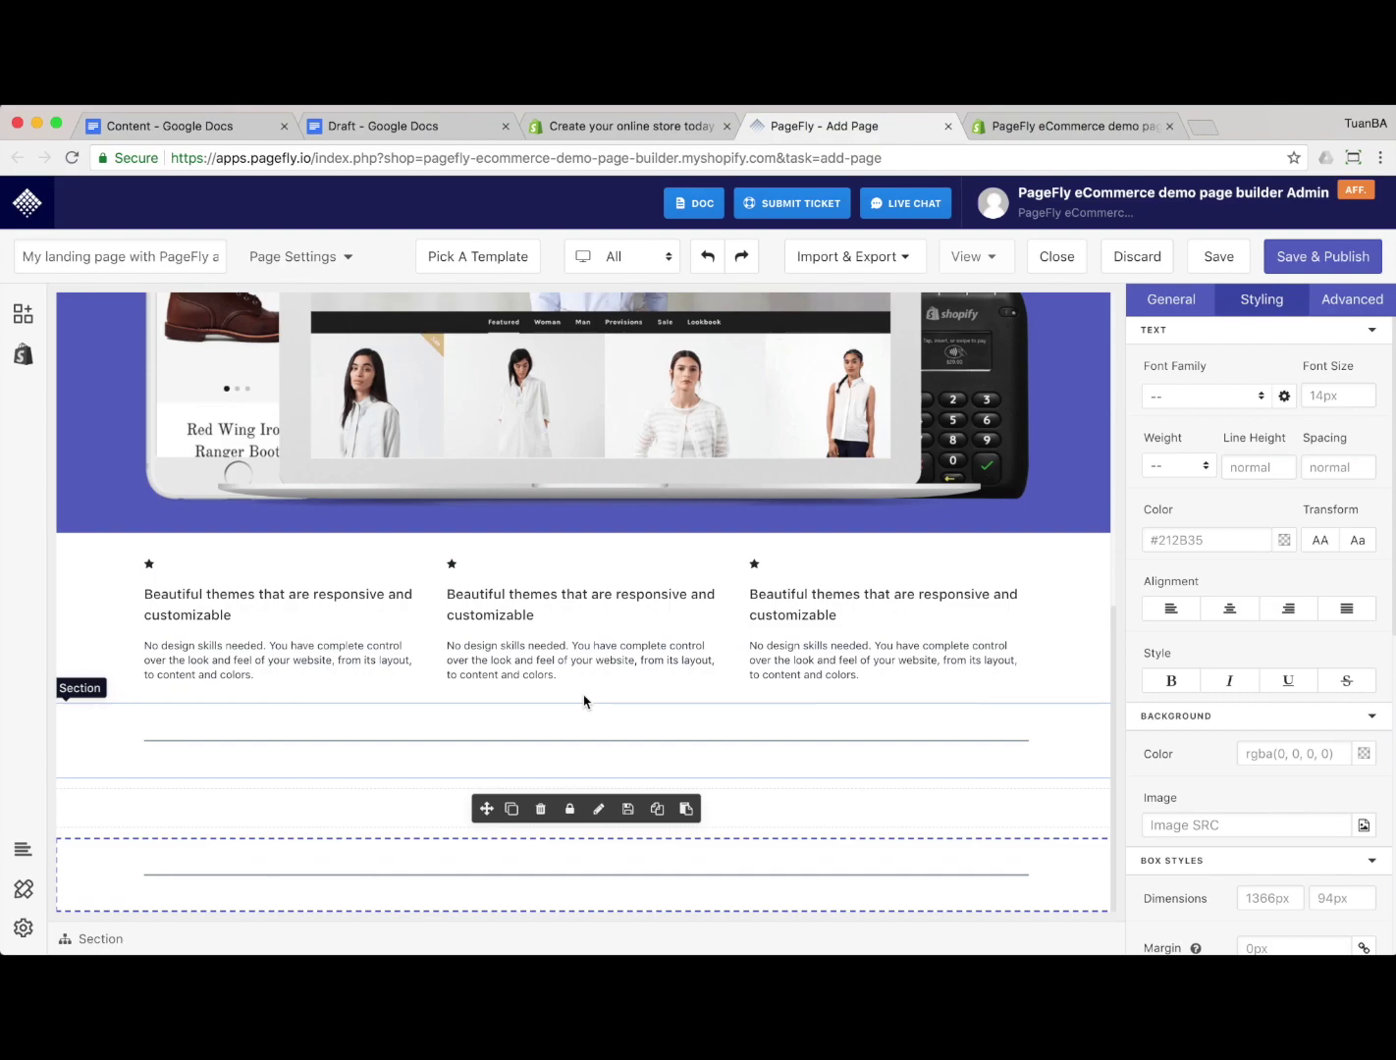
click(312, 830)
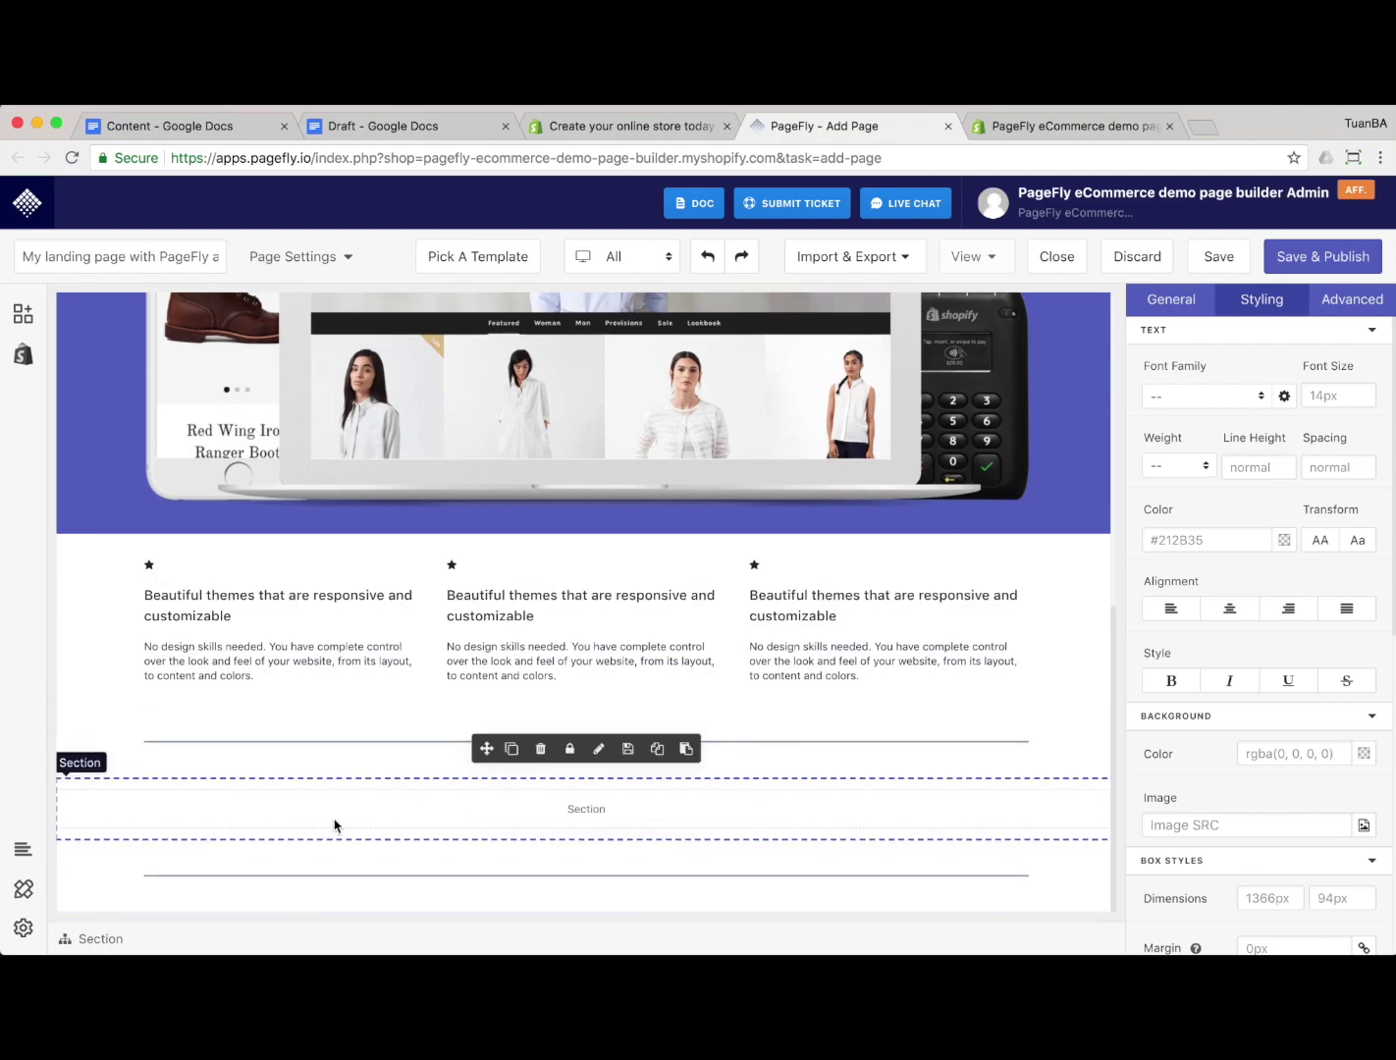
Drop an image block into the empty section and centre it within its row
click(23, 313)
click(214, 502)
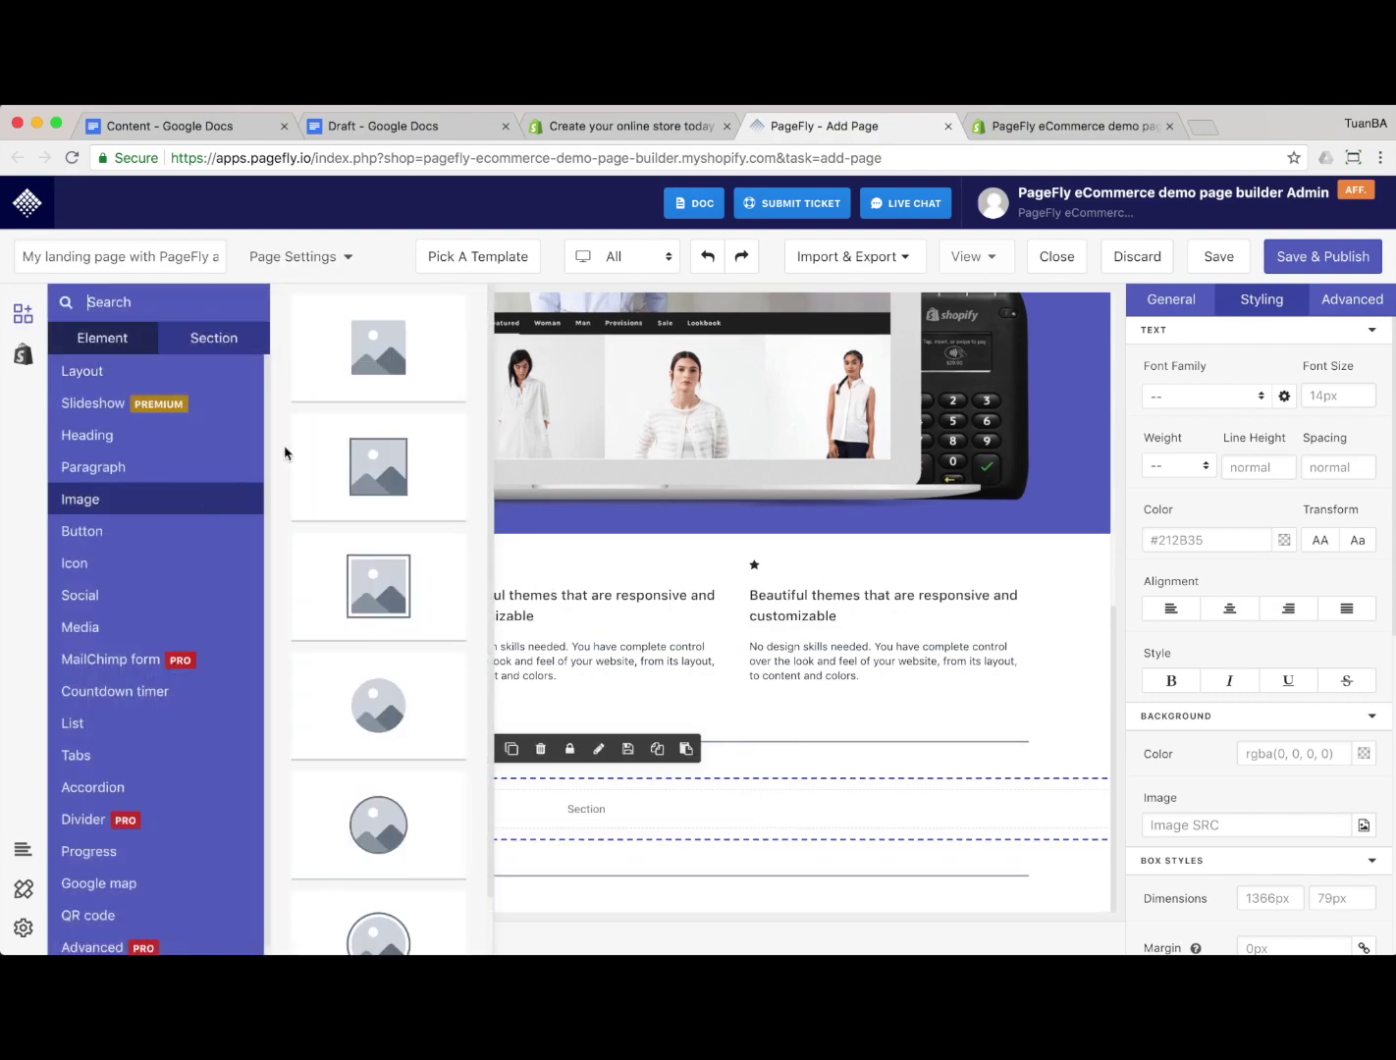
drag(378, 366, 575, 811)
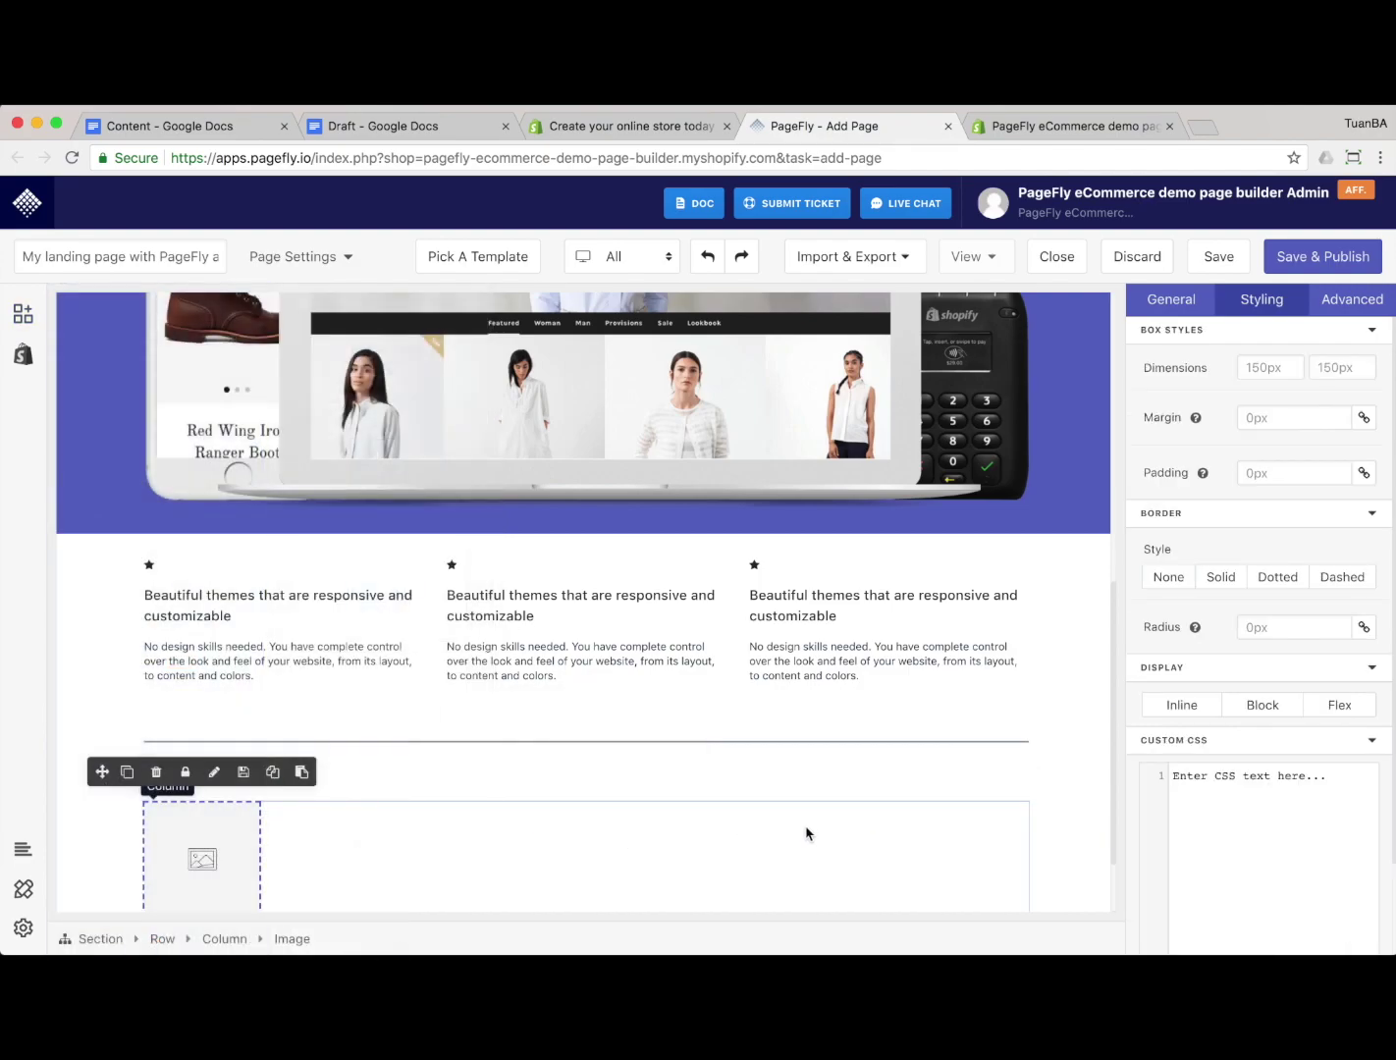
click(835, 838)
scroll(1047, 852, down, 1)
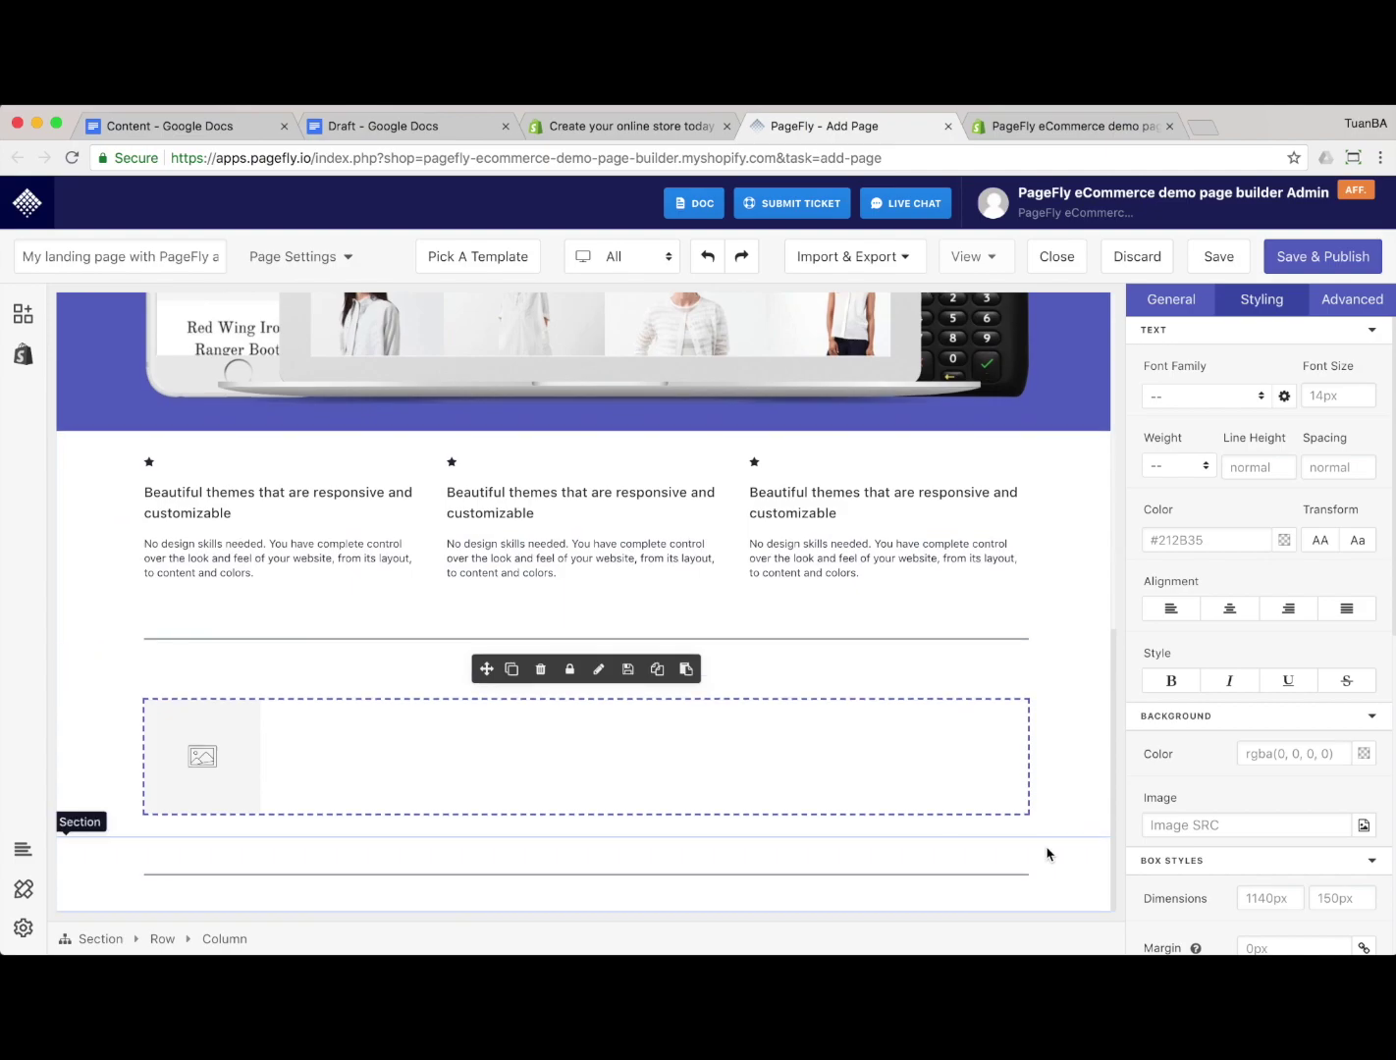
click(163, 938)
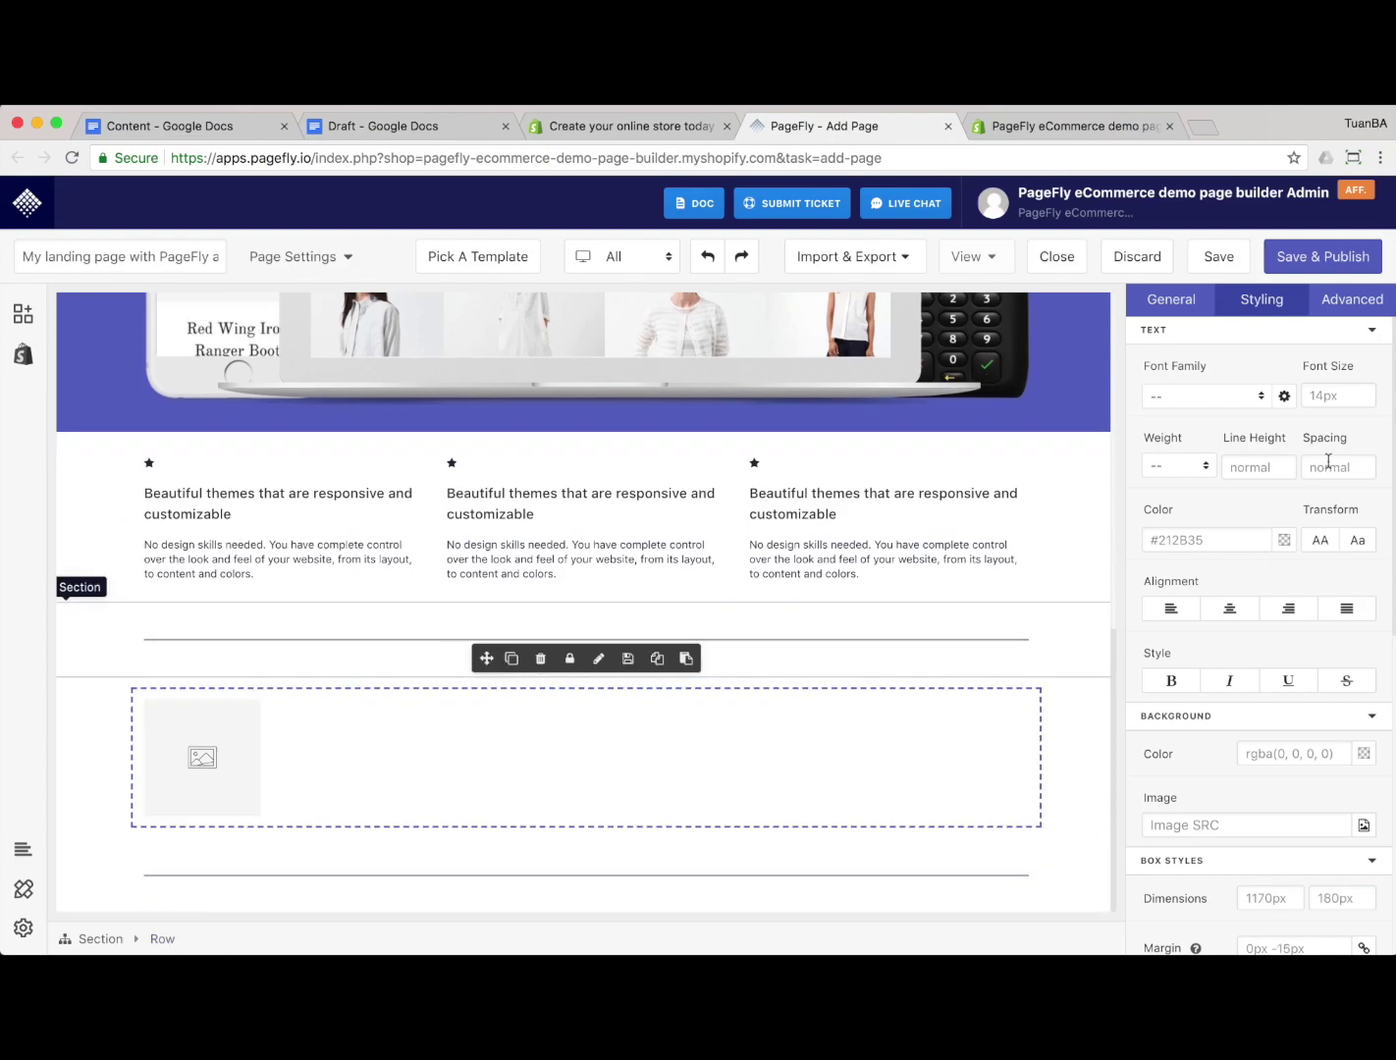
click(1227, 608)
Load '2 as seen in press.jpg' into the image block
click(569, 763)
double_click(569, 762)
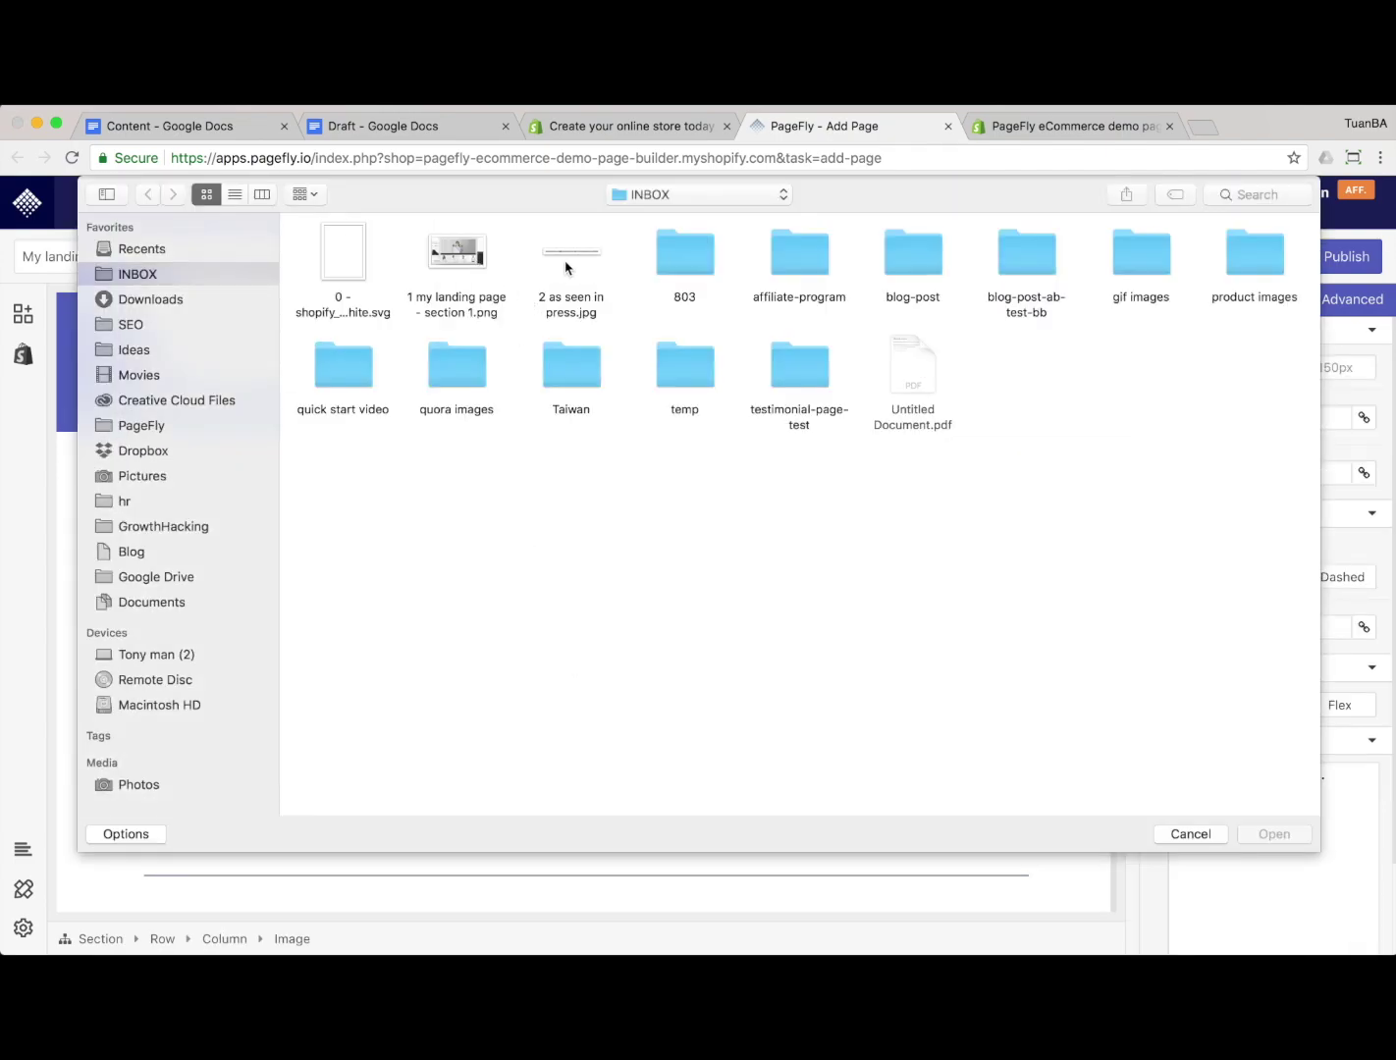
click(585, 258)
double_click(565, 259)
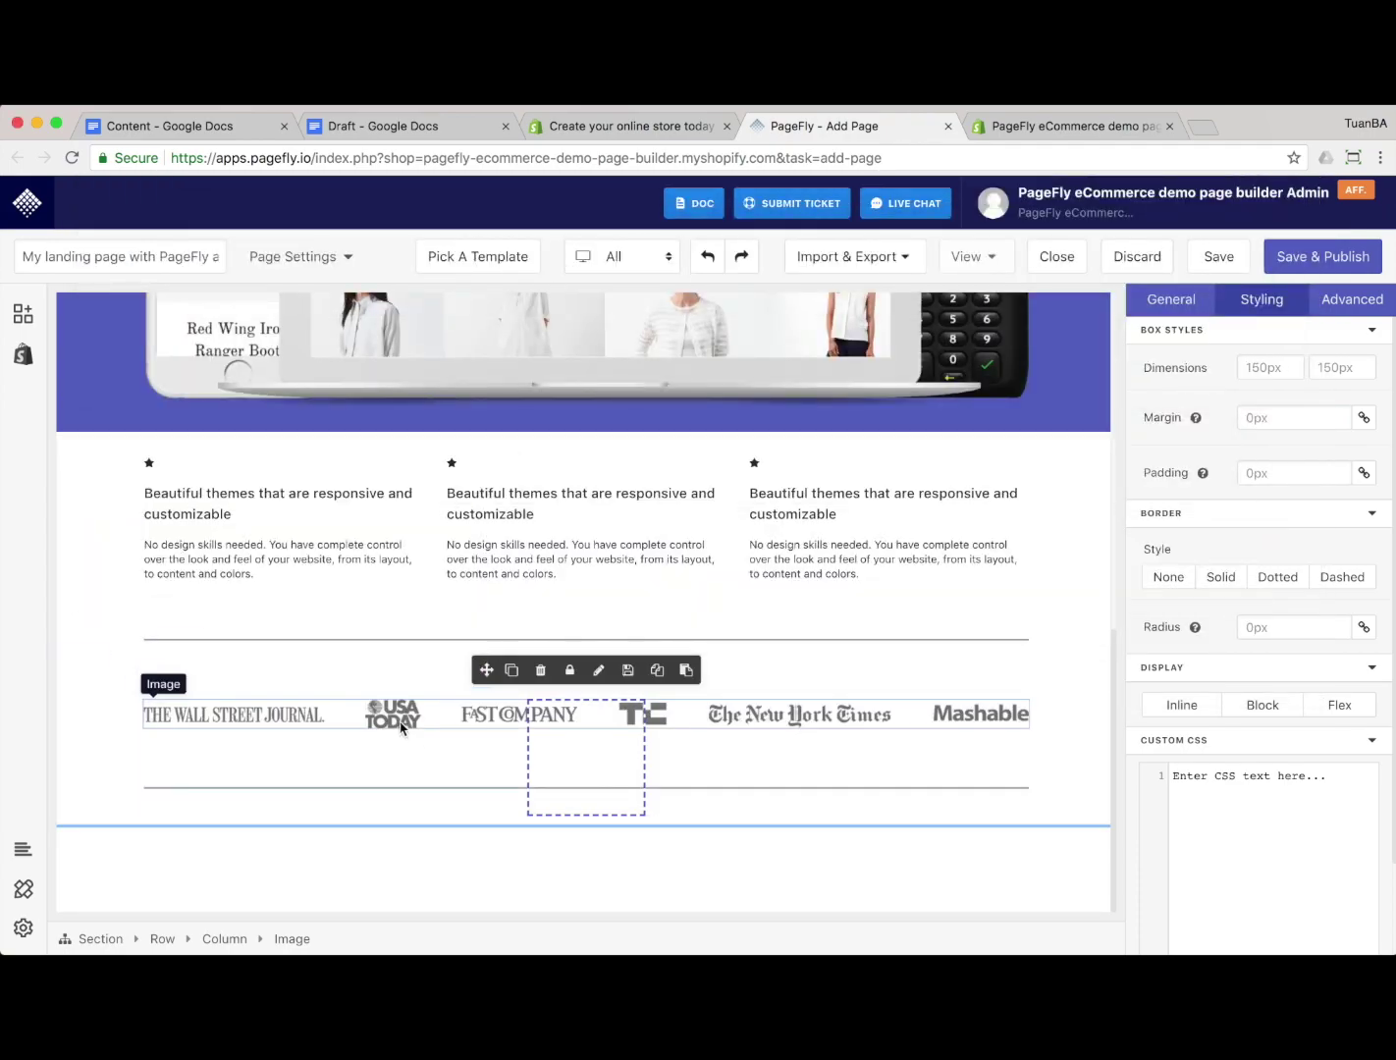
click(399, 558)
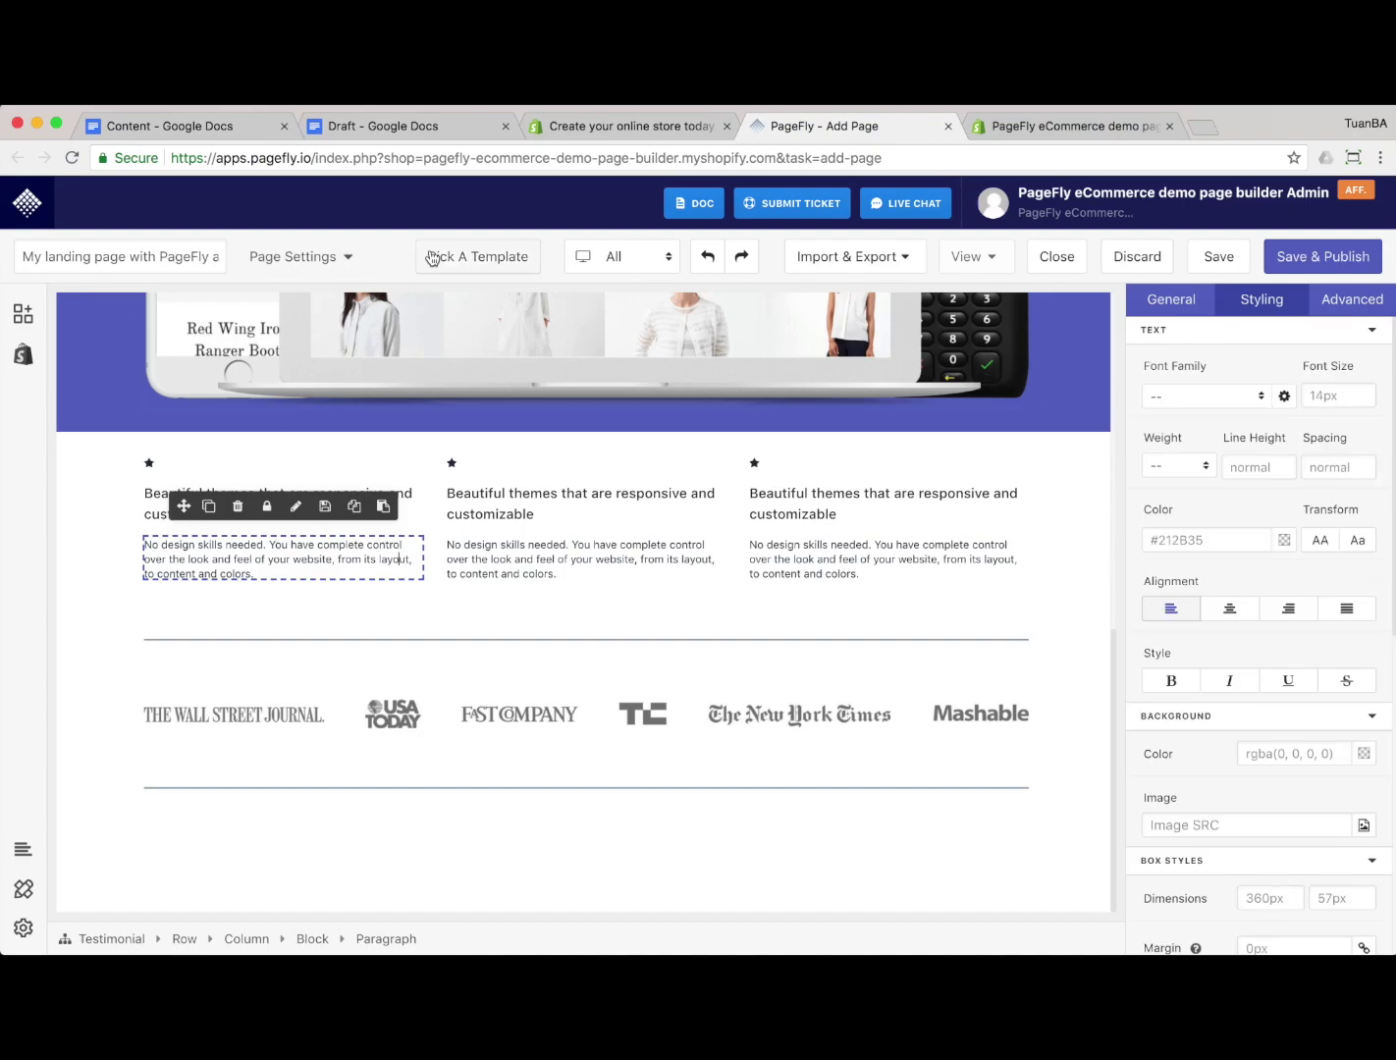
Give the upper divider a #919DA9 line colour at about half opacity
key(ctrl+shift+Tab)
scroll(368, 495, down, 2)
key(ctrl+Tab)
click(1031, 645)
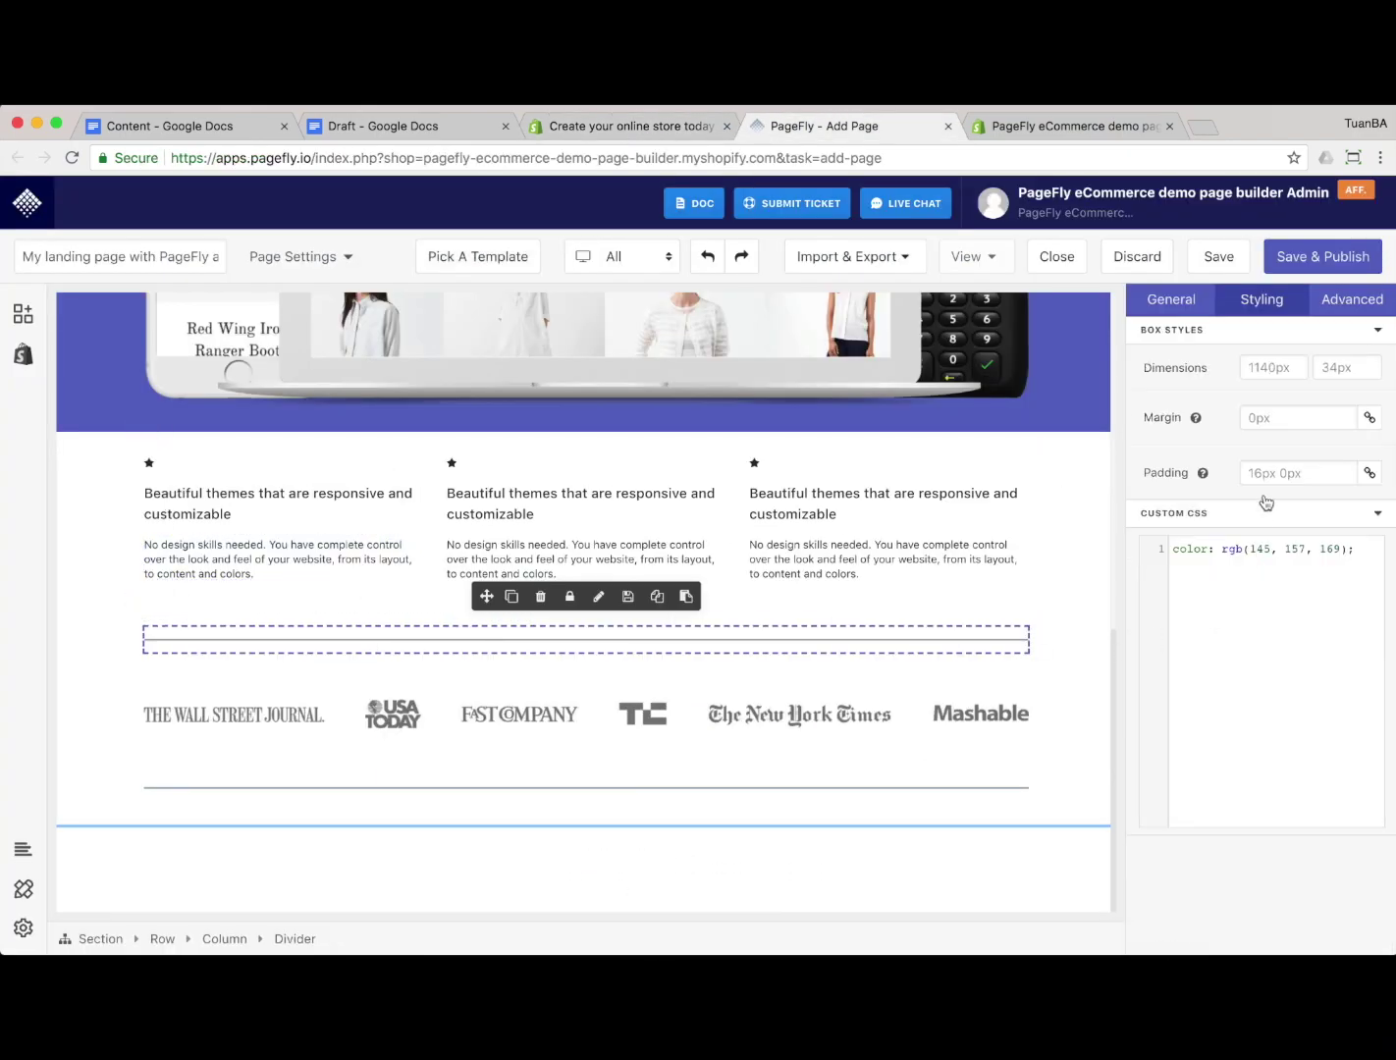
click(1198, 295)
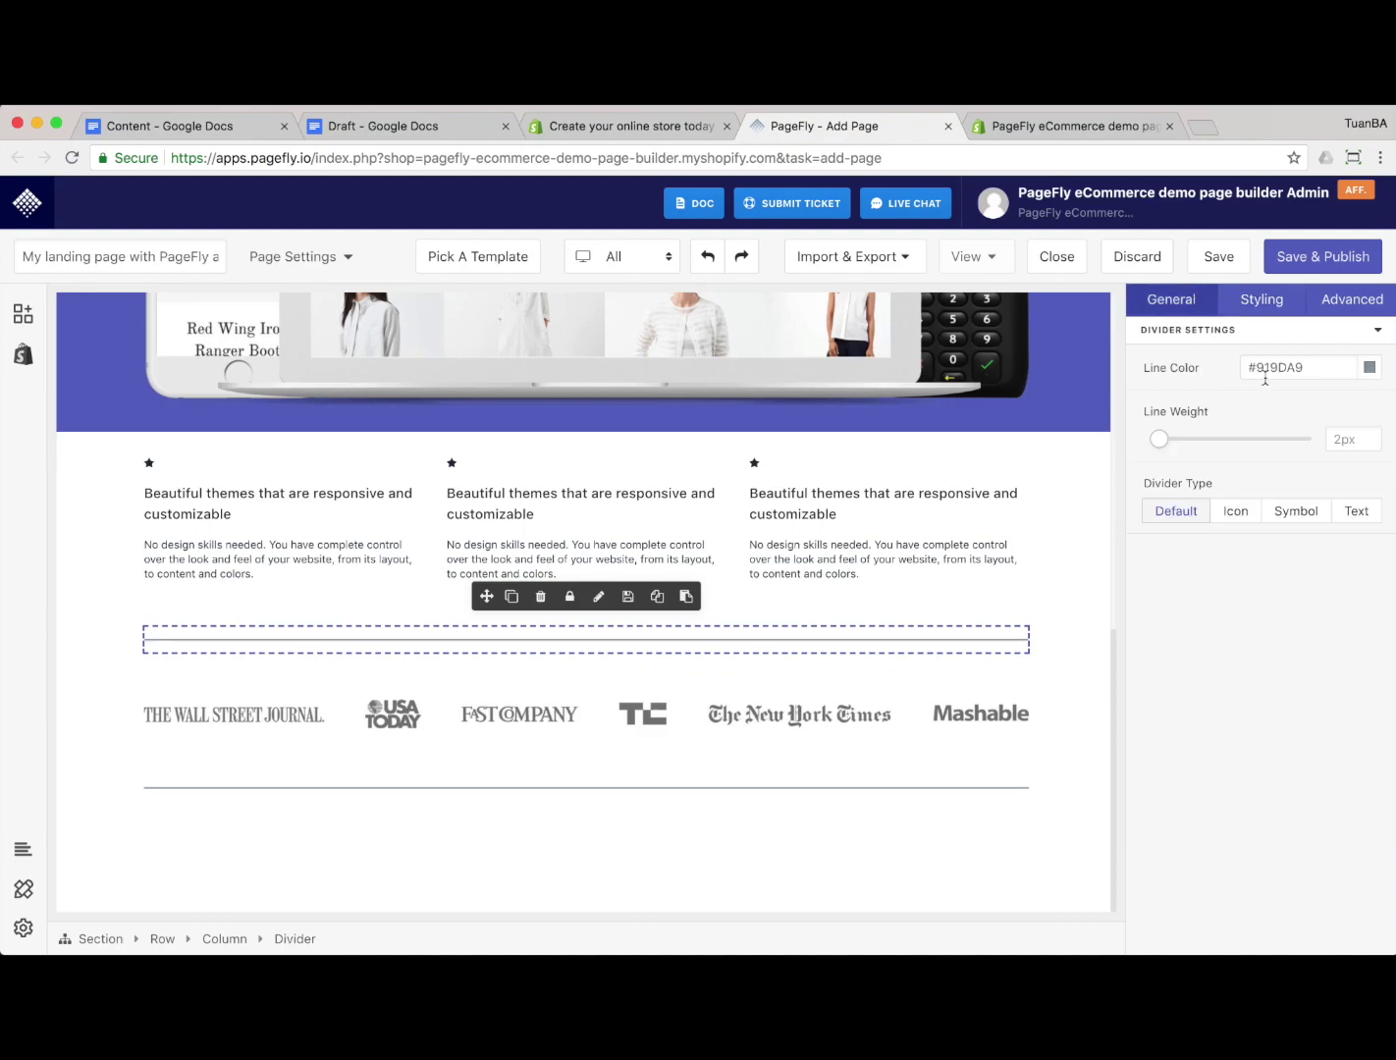
click(1368, 368)
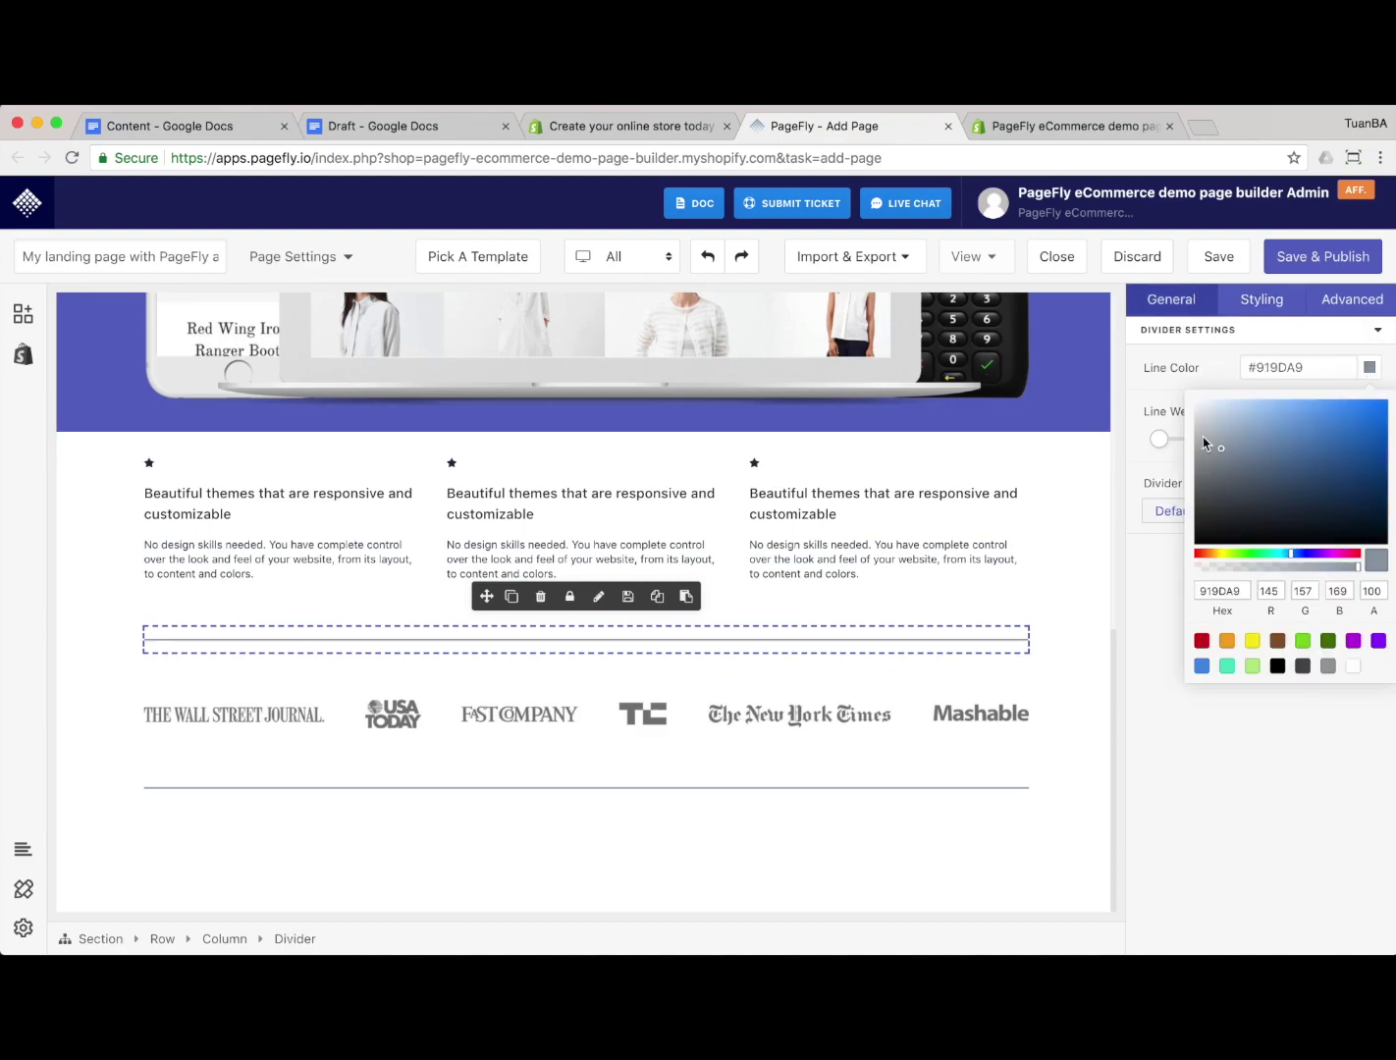
drag(1327, 567, 1276, 565)
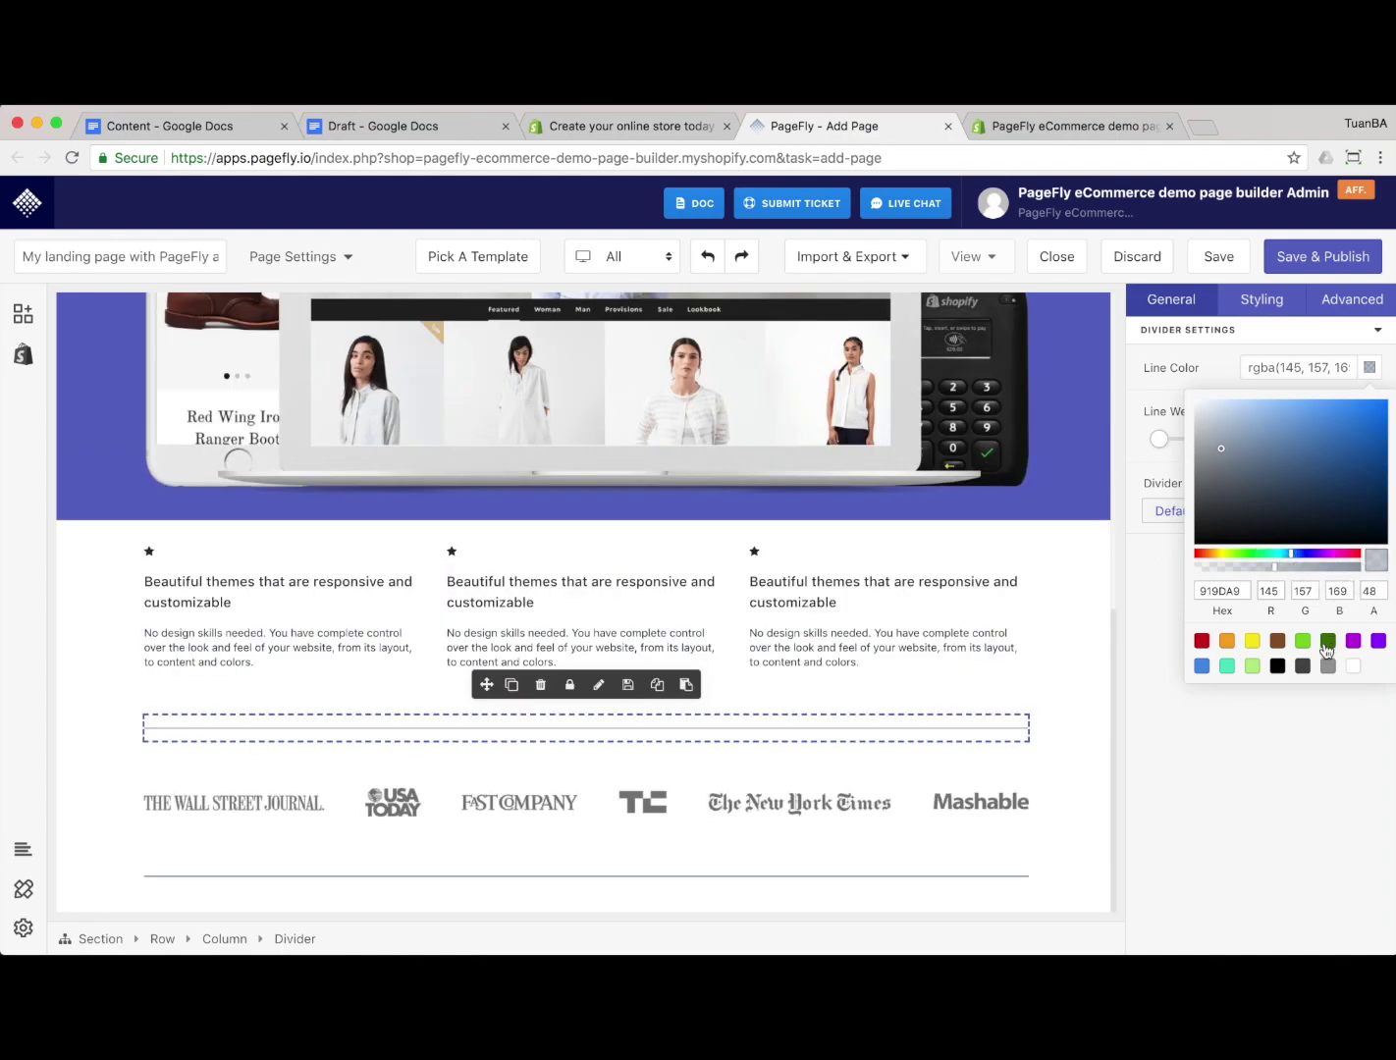
click(1191, 793)
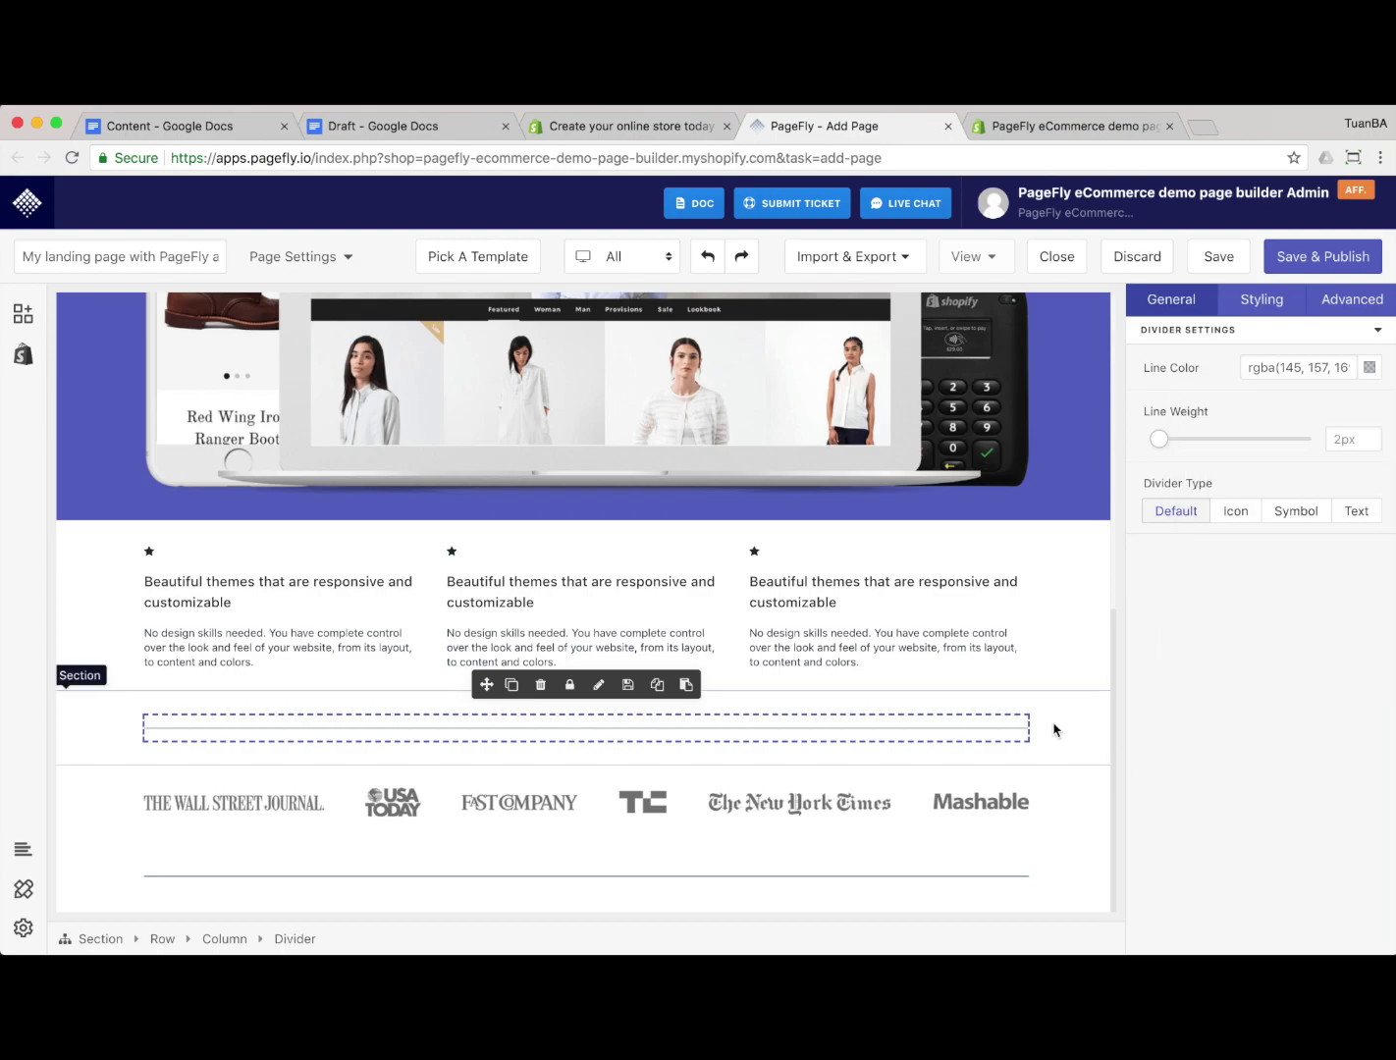
triple_click(1321, 367)
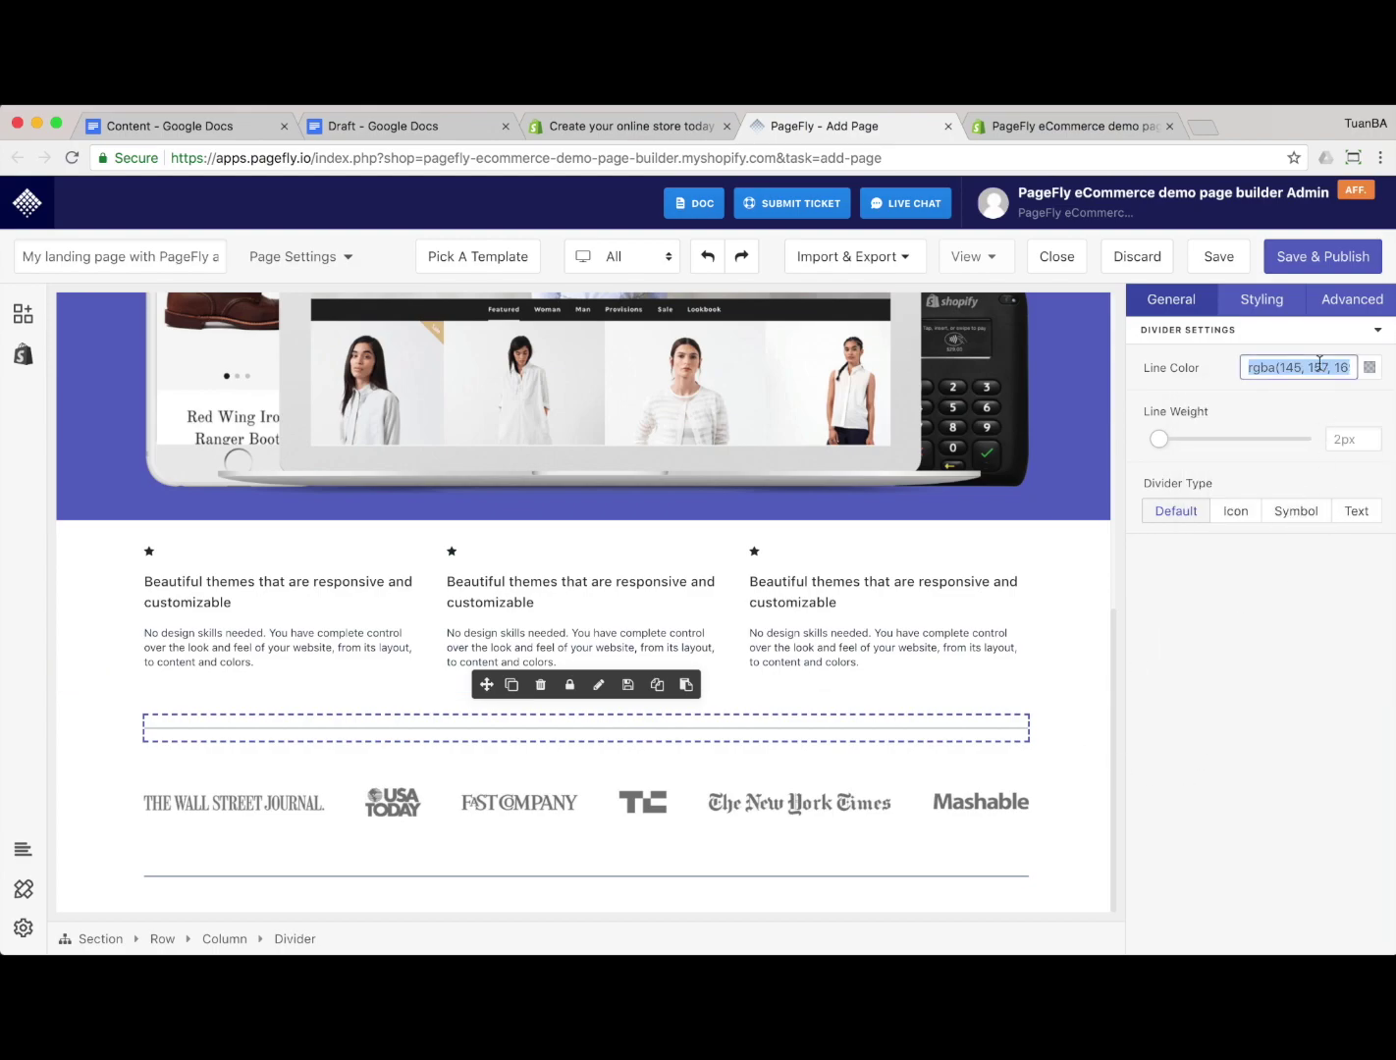
Apply the #919DA9 line colour to the lower divider, then return to the Shopify page
click(679, 872)
click(1308, 364)
triple_click(1315, 367)
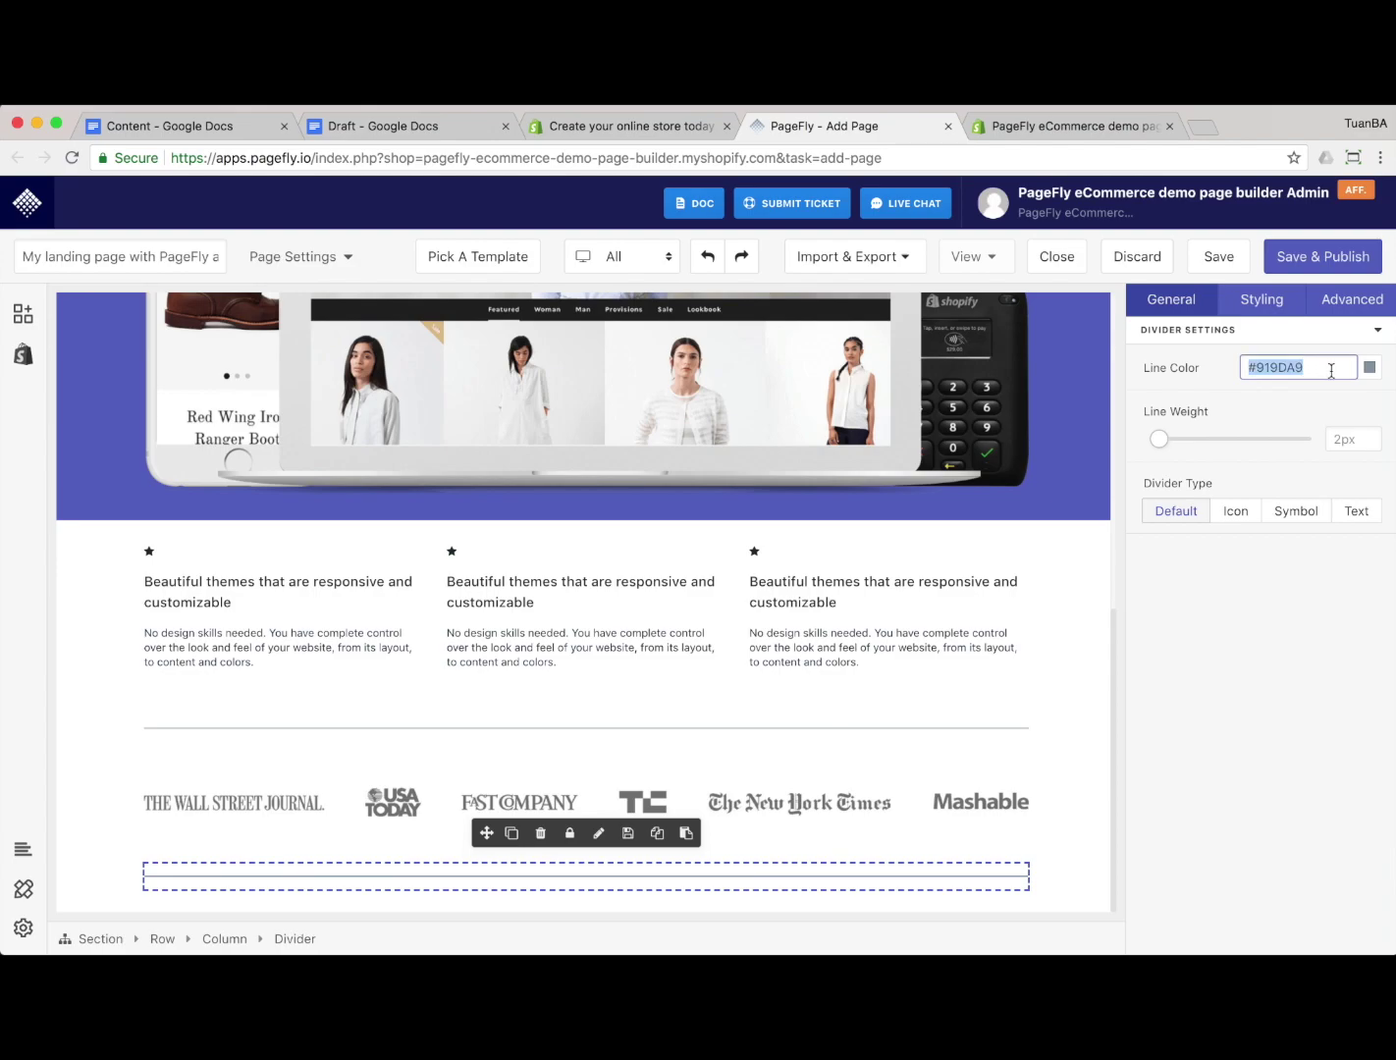
key(Tab)
click(804, 734)
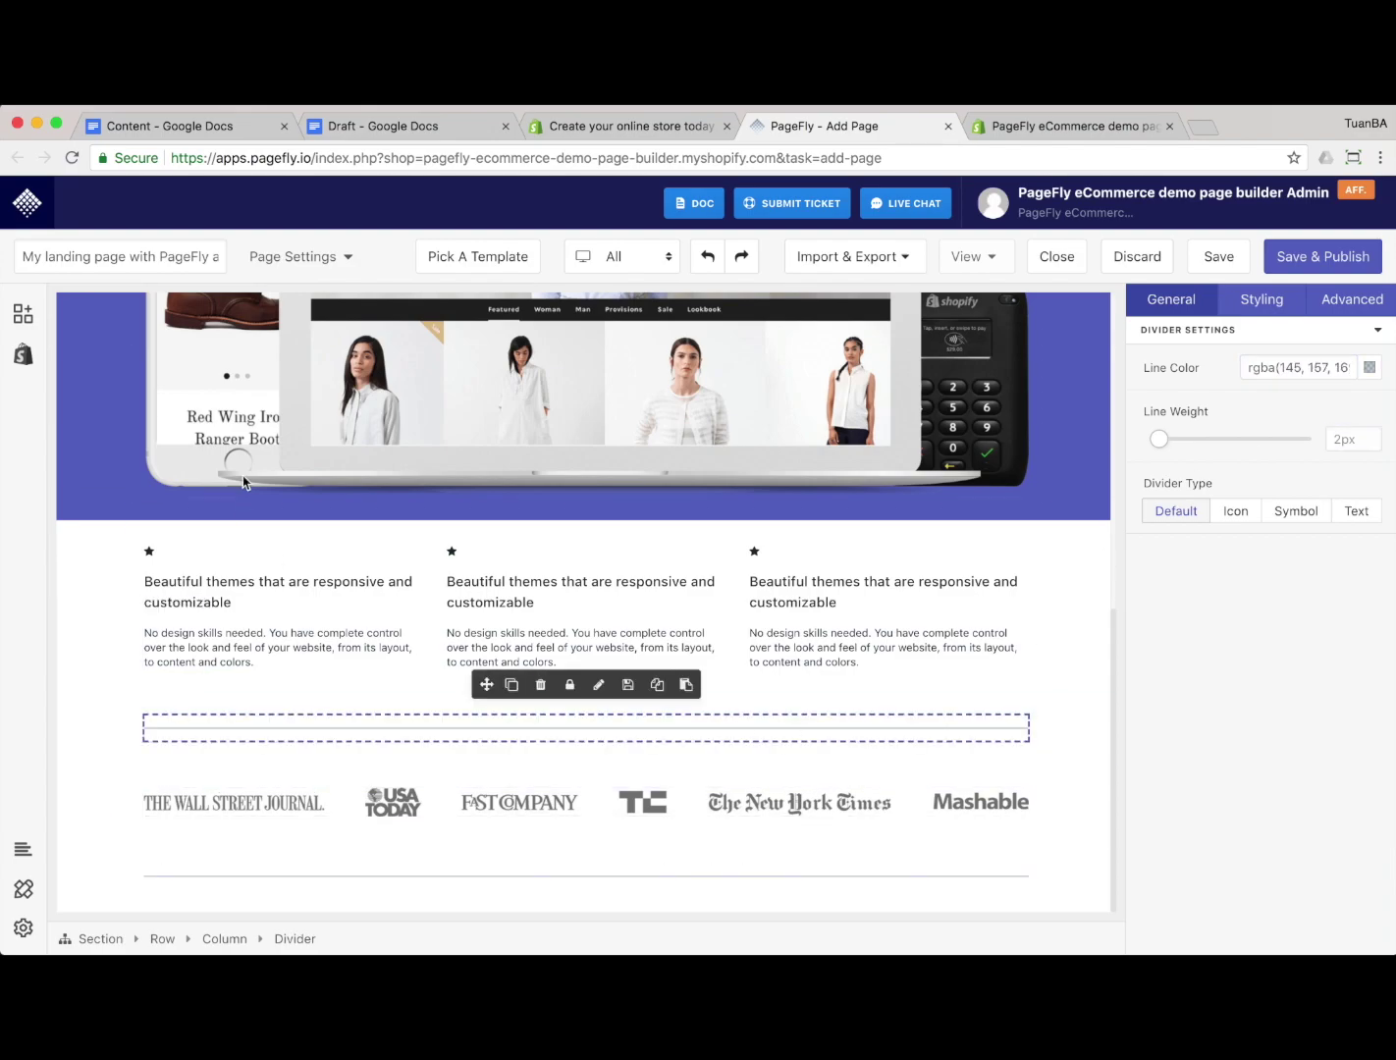
click(629, 126)
scroll(363, 519, down, 2)
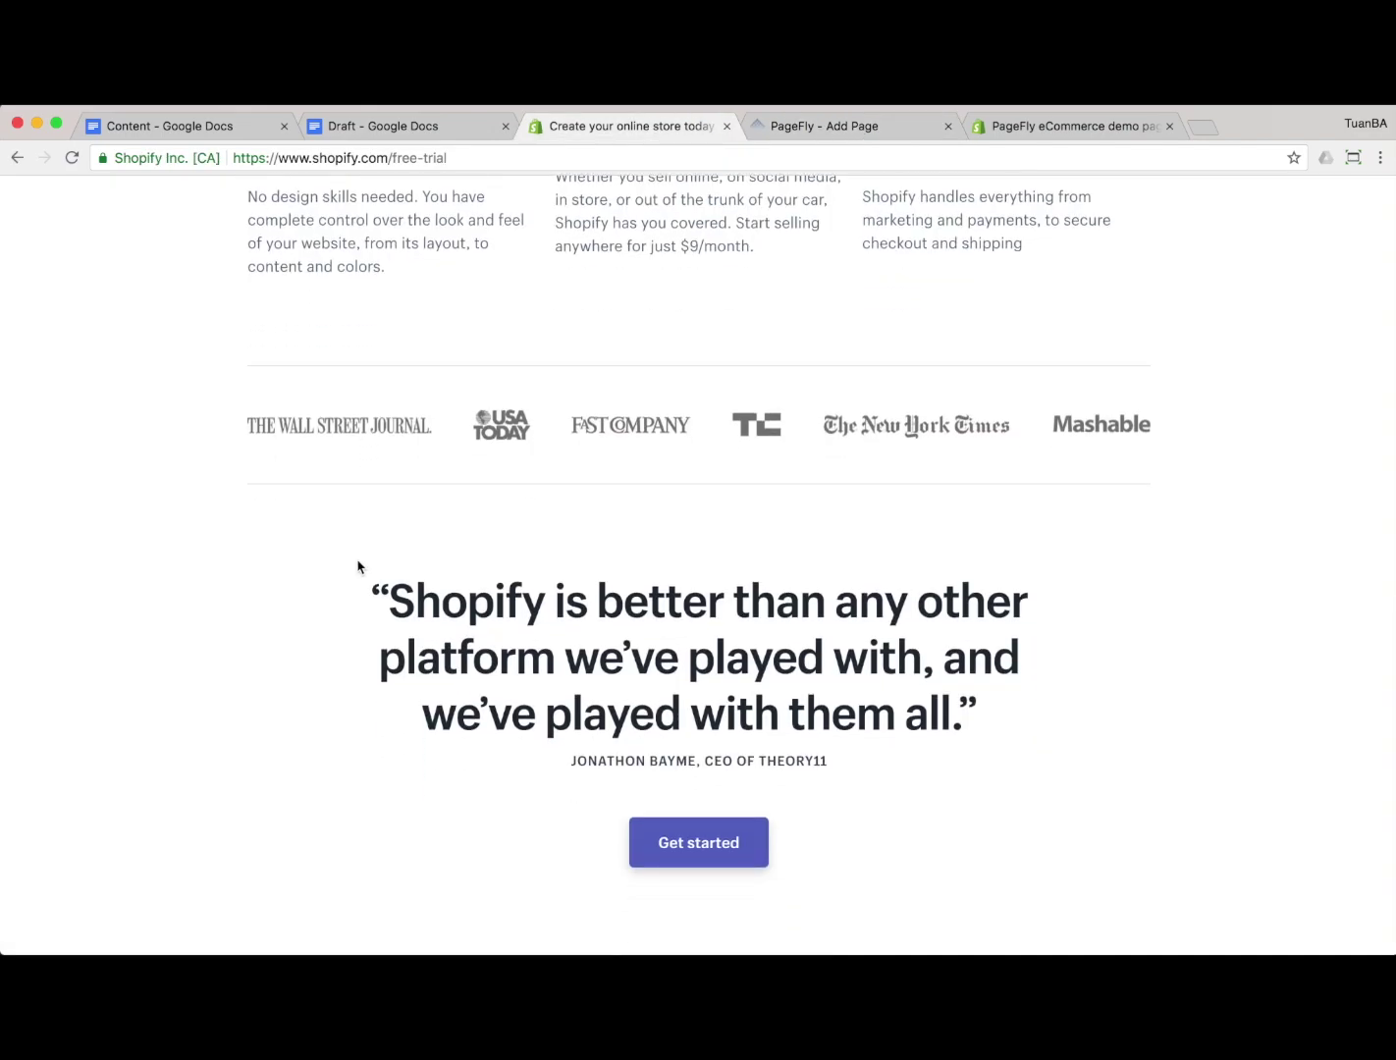
Copy Shopify's testimonial quote text and switch back to the PageFly tab
drag(367, 593, 987, 707)
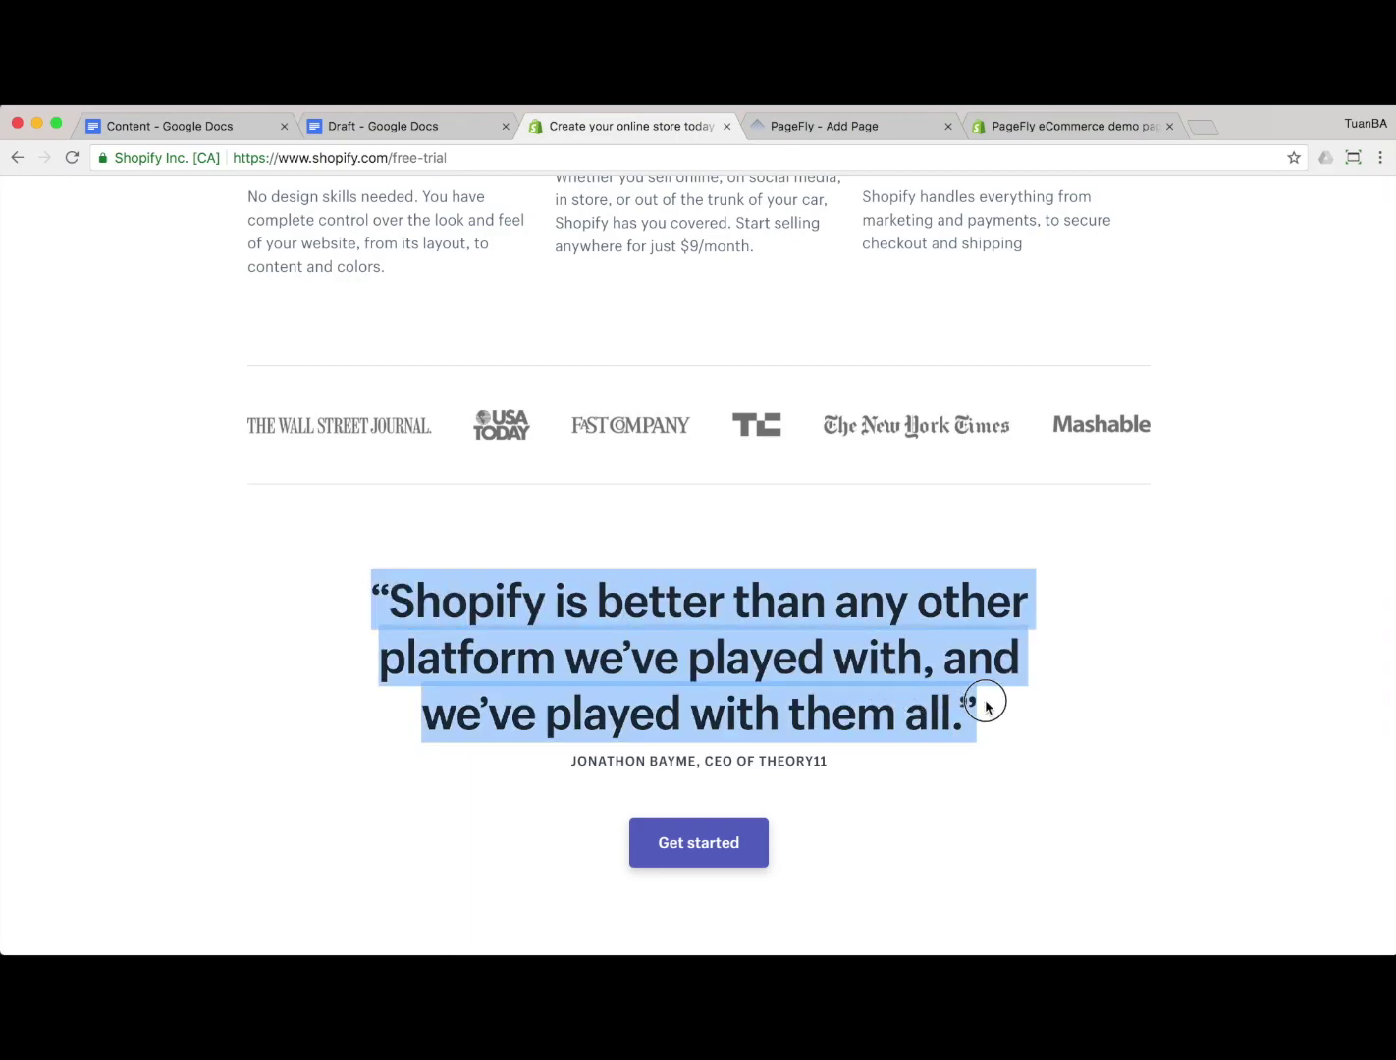
right_click(791, 631)
click(823, 668)
key(ctrl+Tab)
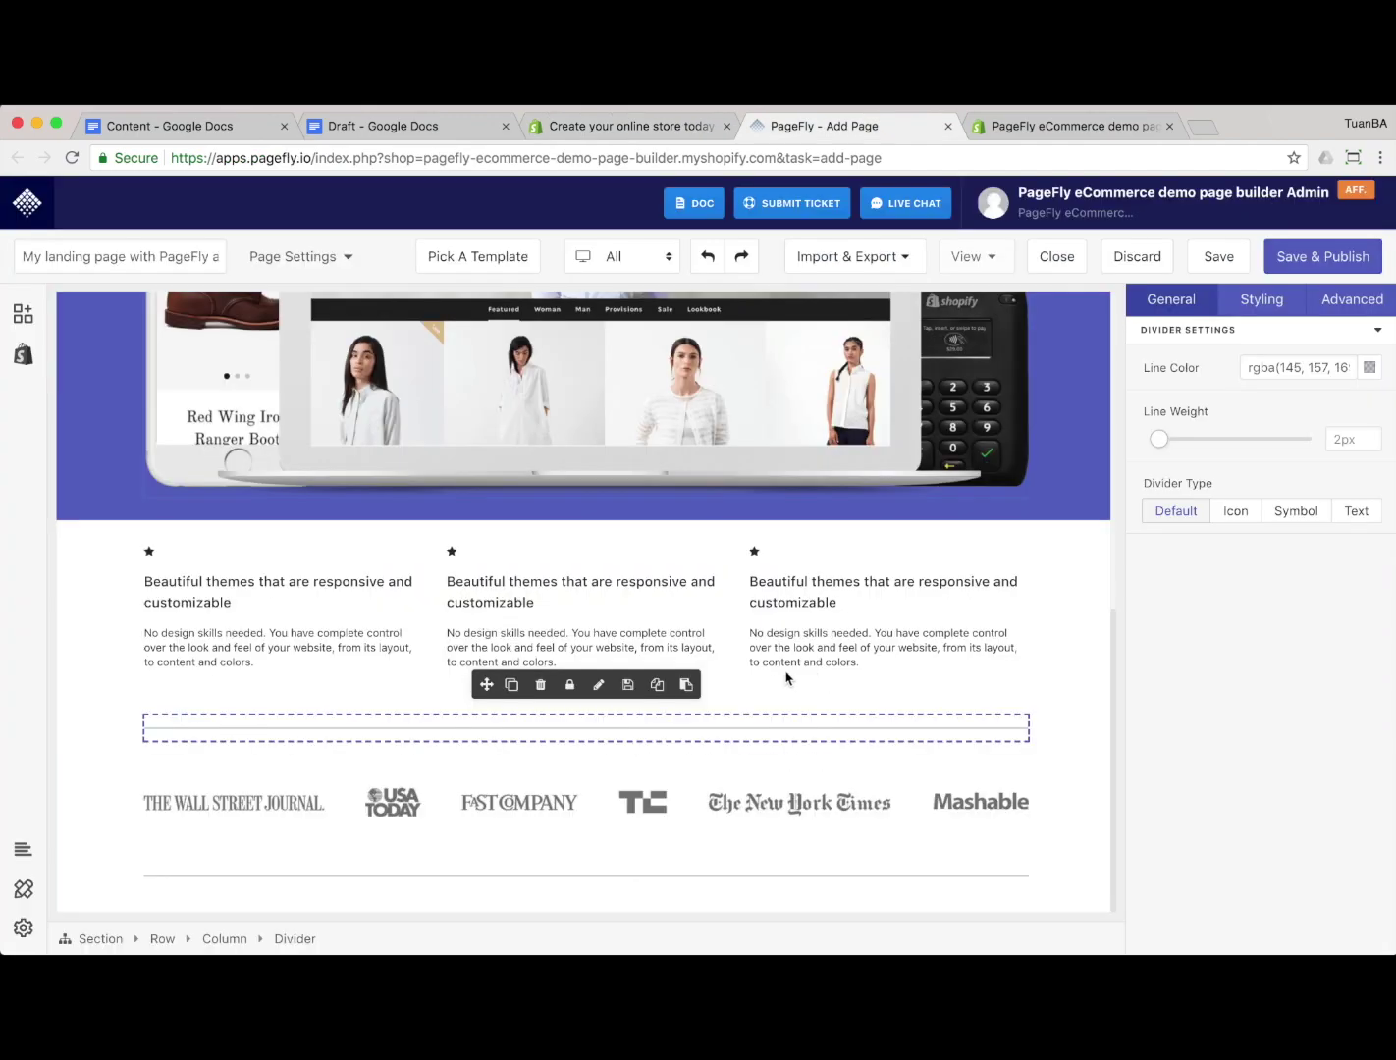
Add a full-width section below the press logos
click(22, 313)
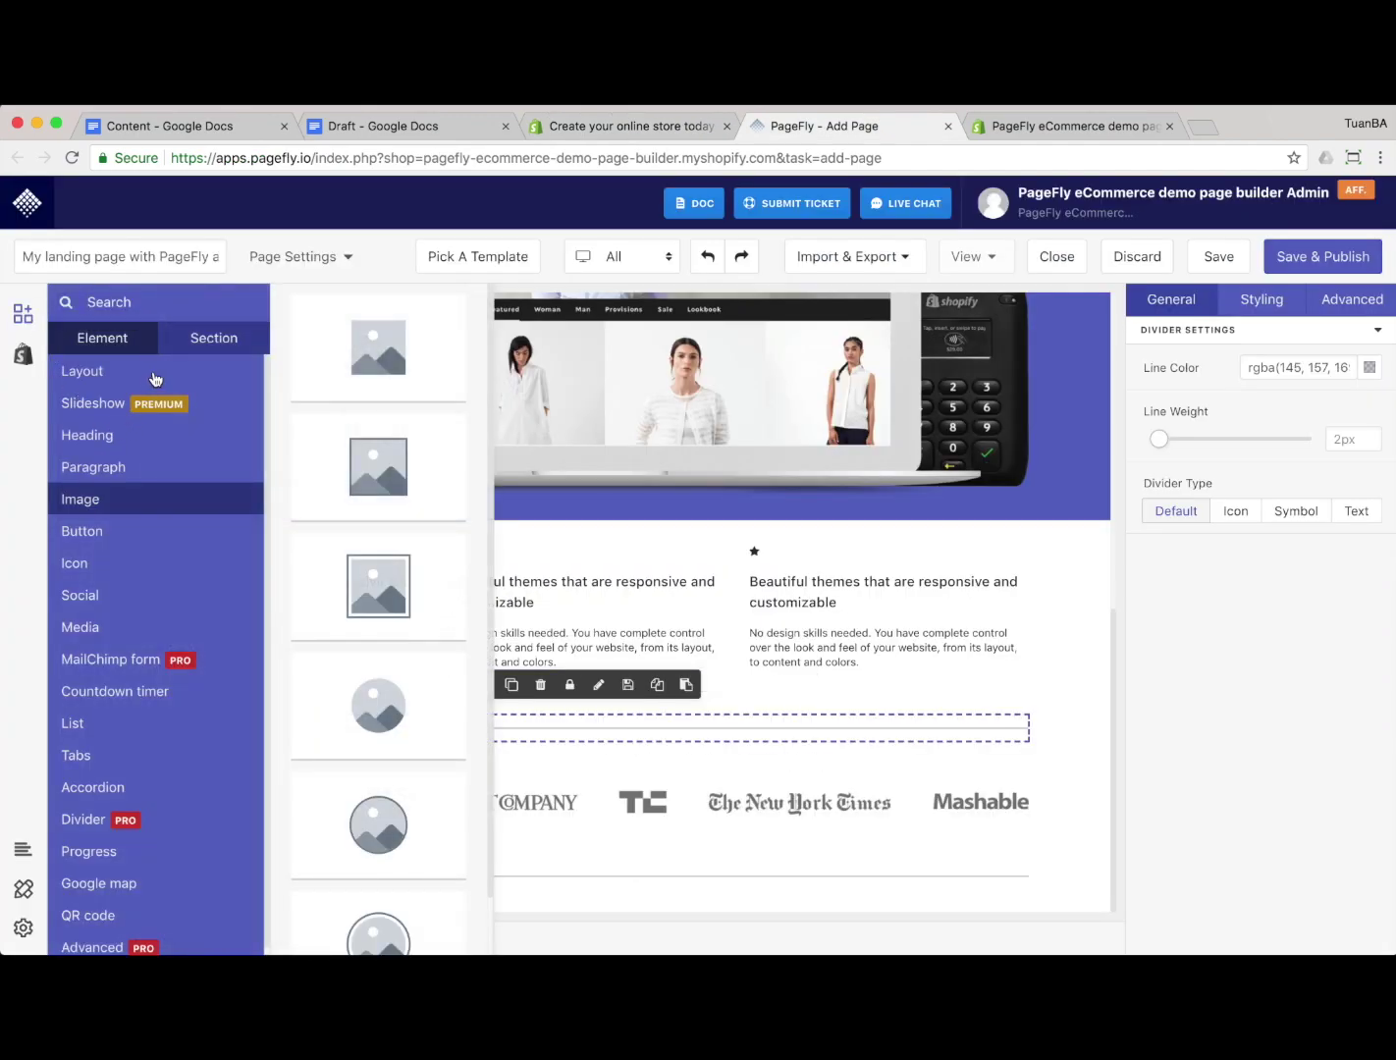
click(155, 373)
drag(377, 350, 330, 920)
scroll(476, 744, down, 1)
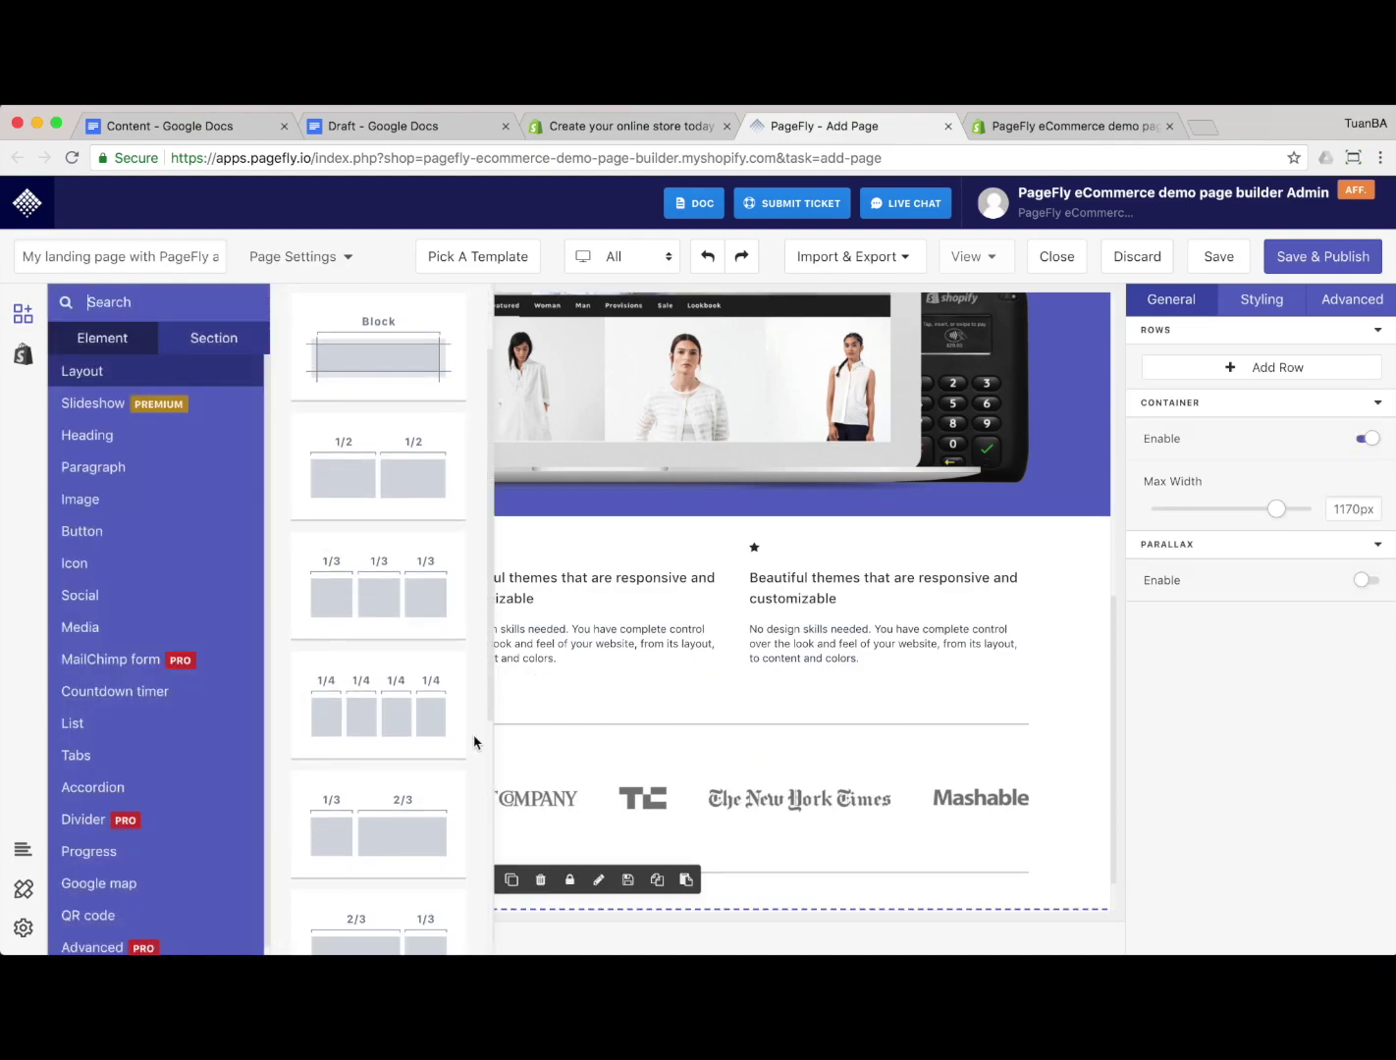
scroll(631, 691, down, 1)
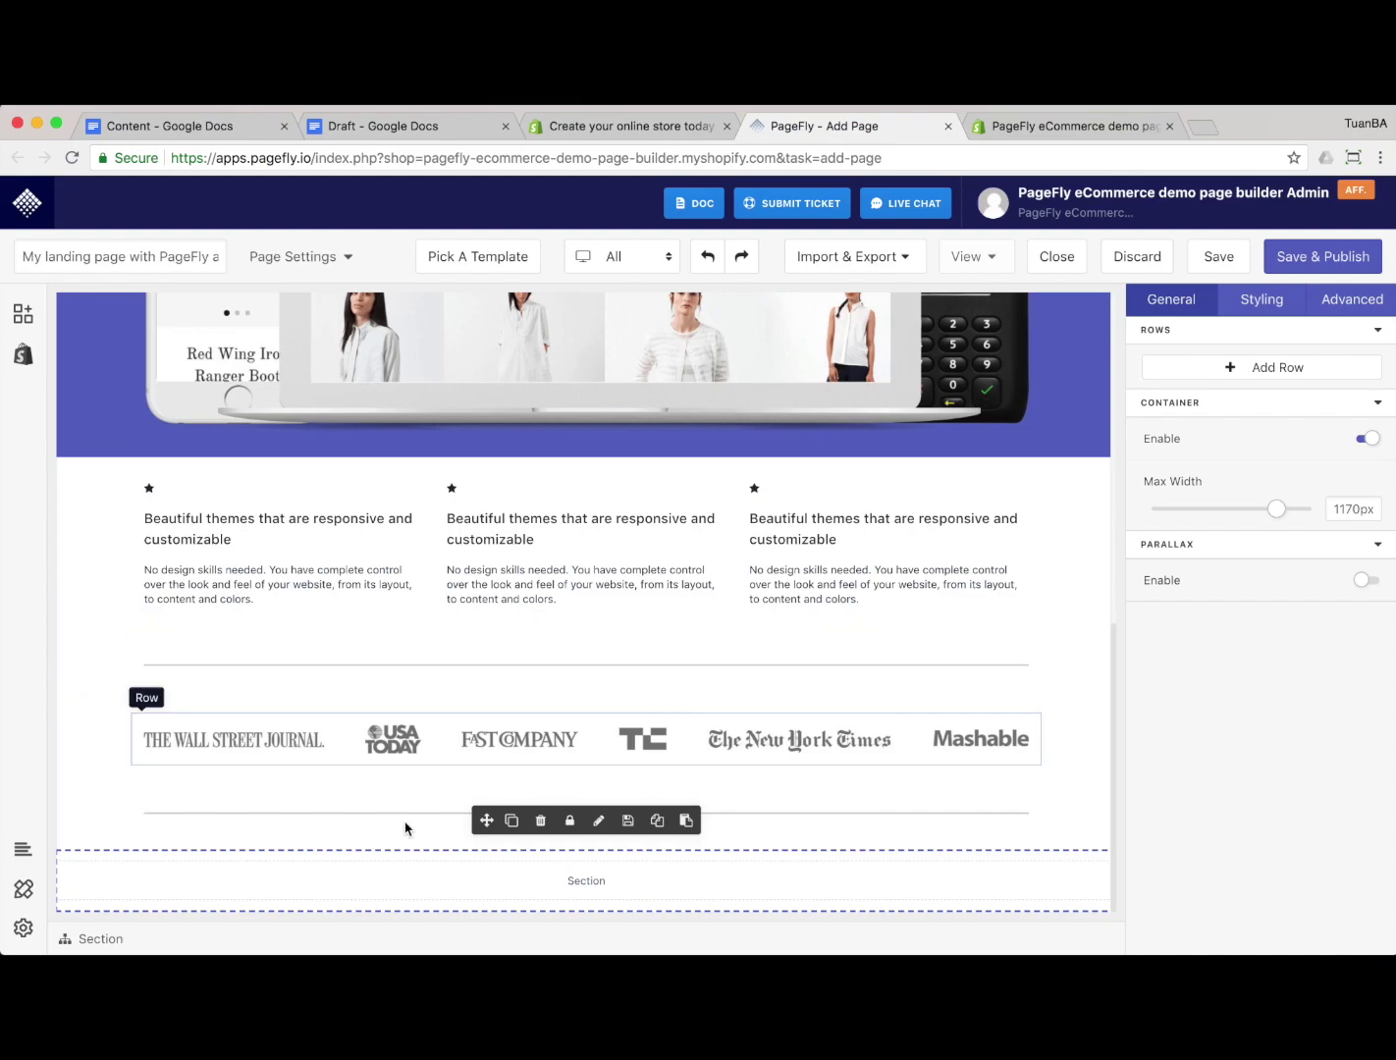
Place a heading-with-sub-heading block in the new bottom section
click(26, 314)
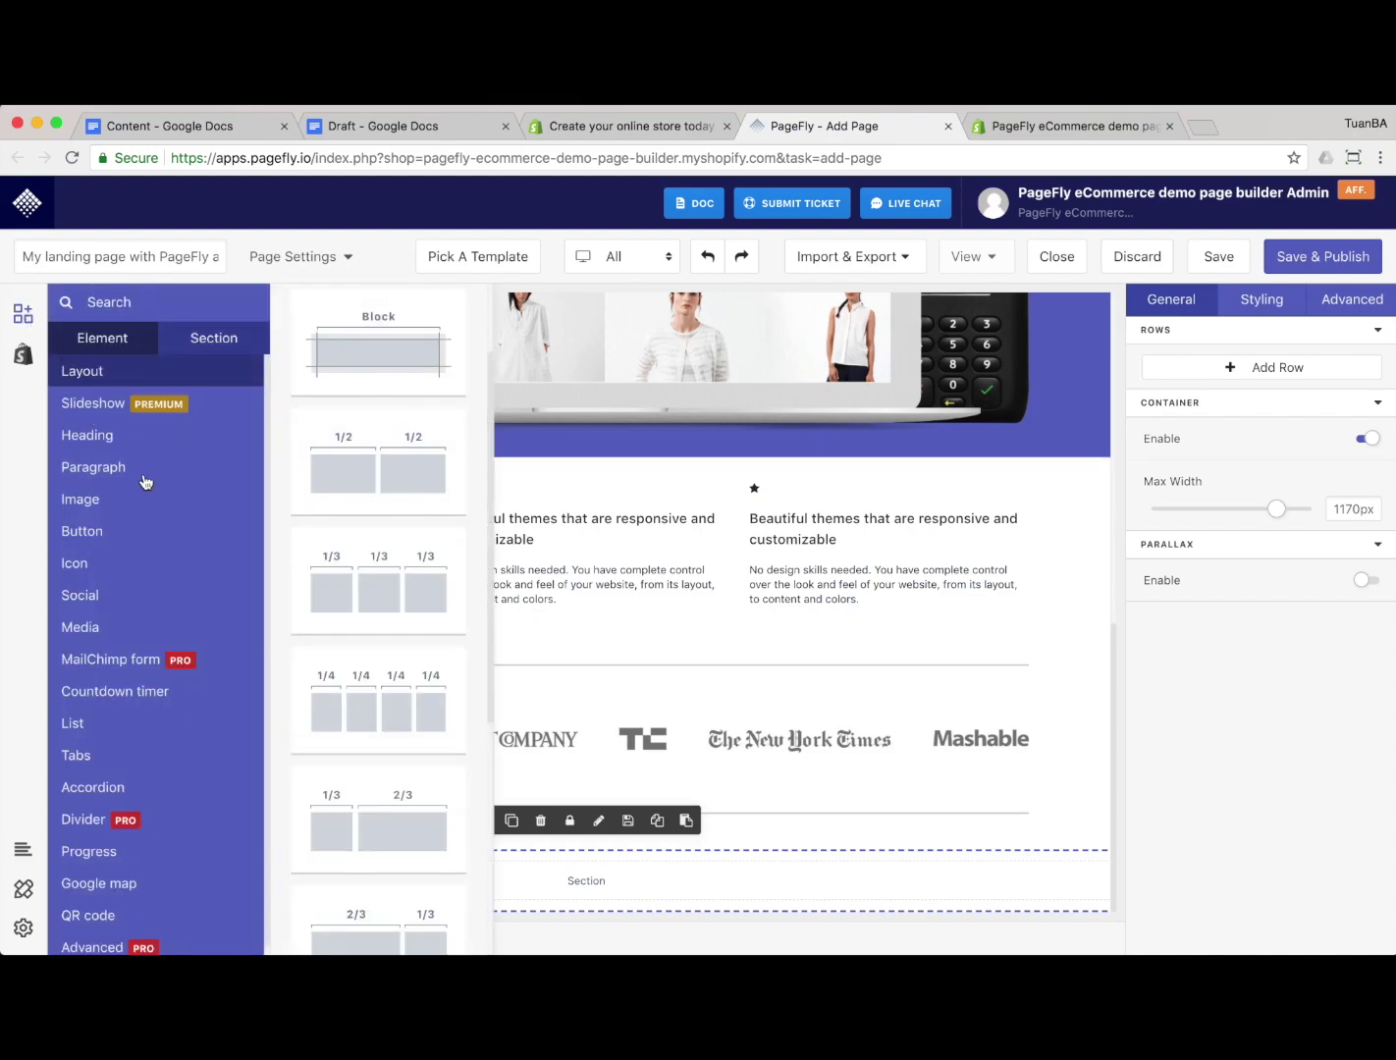
click(200, 440)
scroll(371, 579, down, 4)
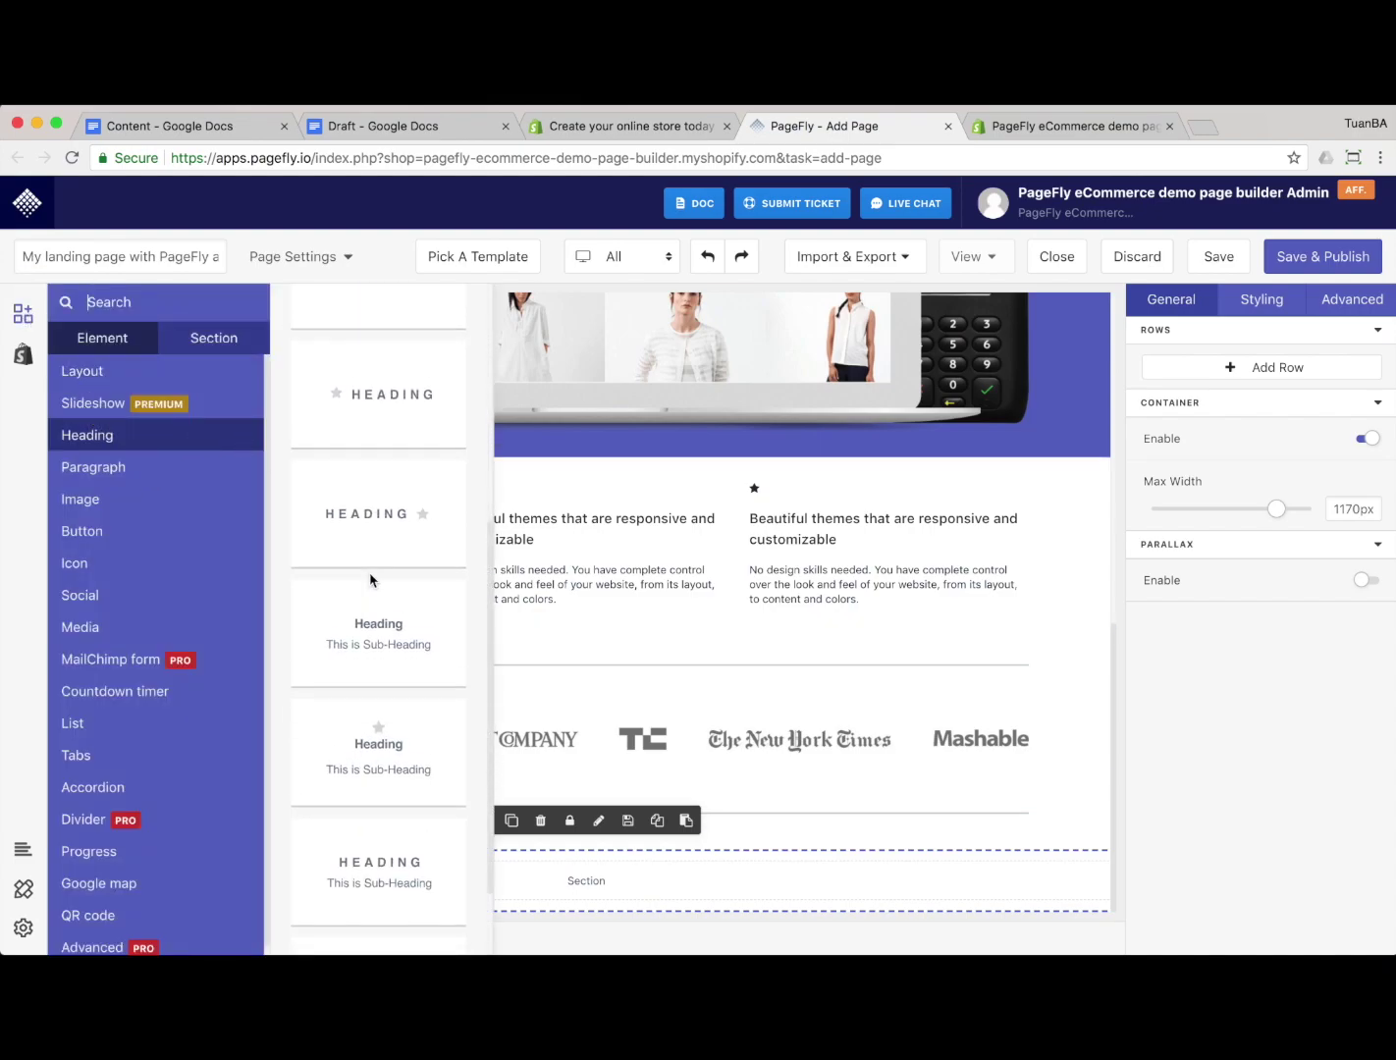
key(ctrl+shift+Tab)
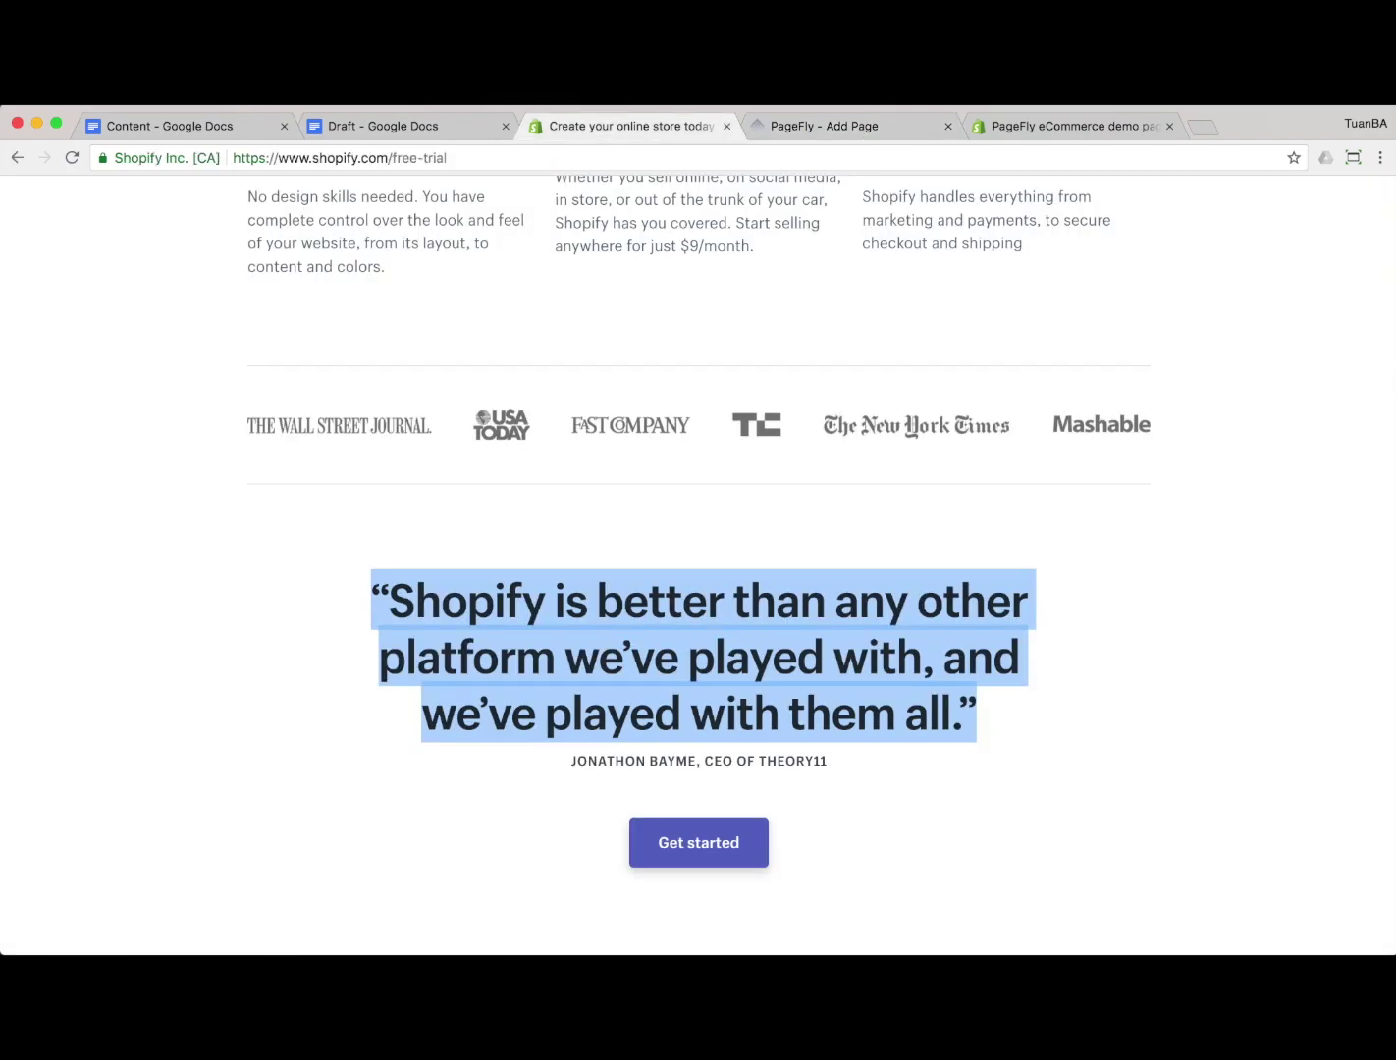
key(ctrl+Tab)
scroll(353, 727, down, 2)
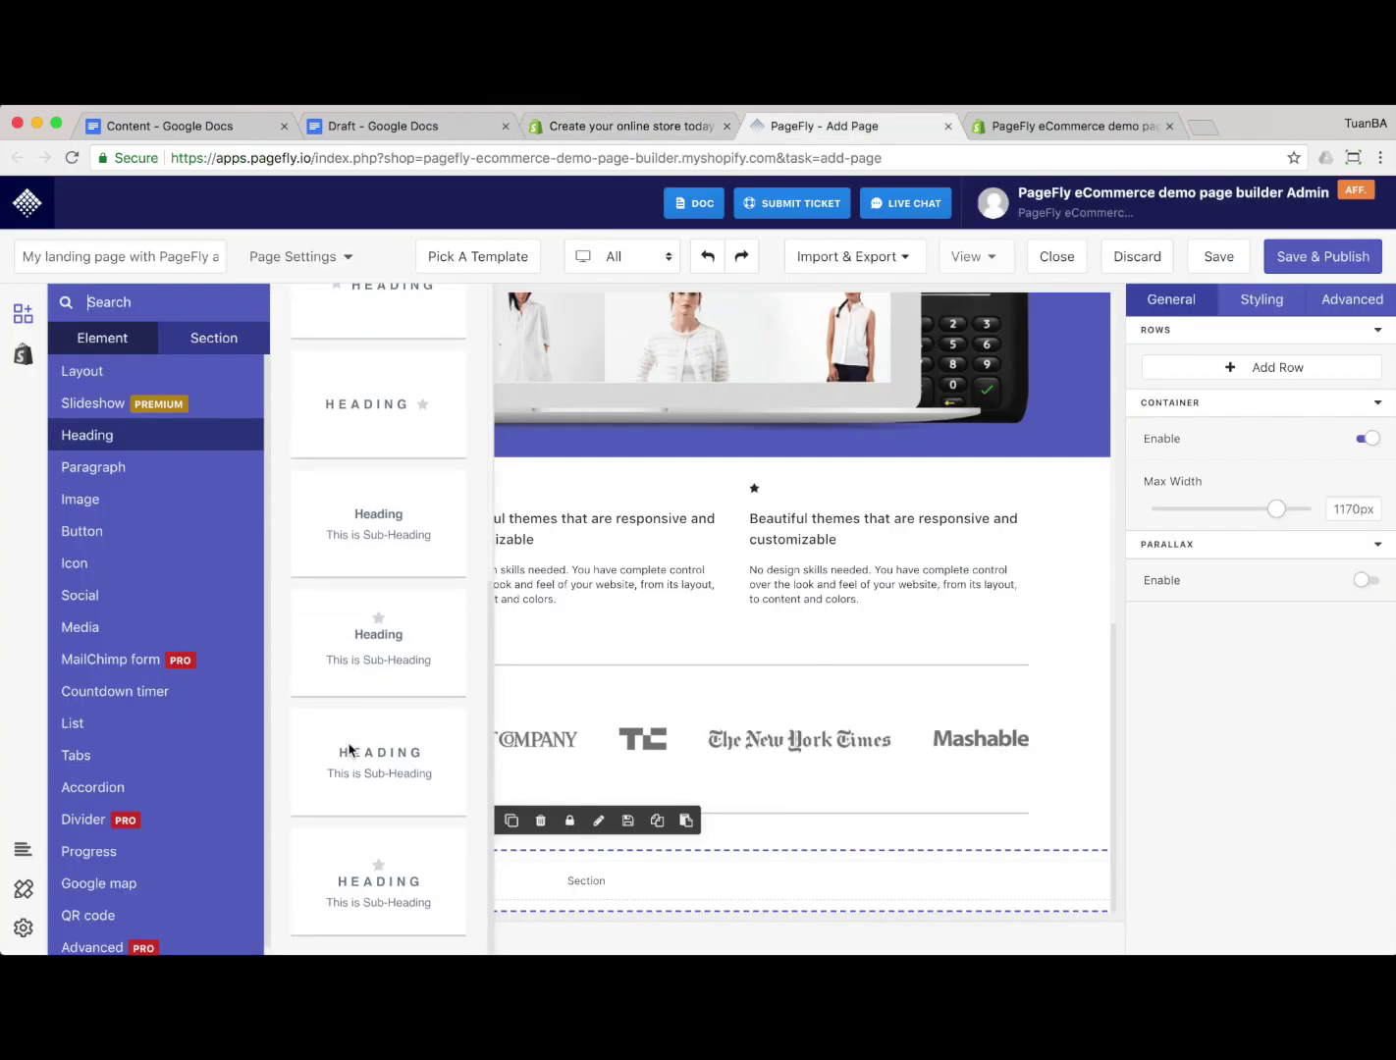
scroll(371, 636, up, 1)
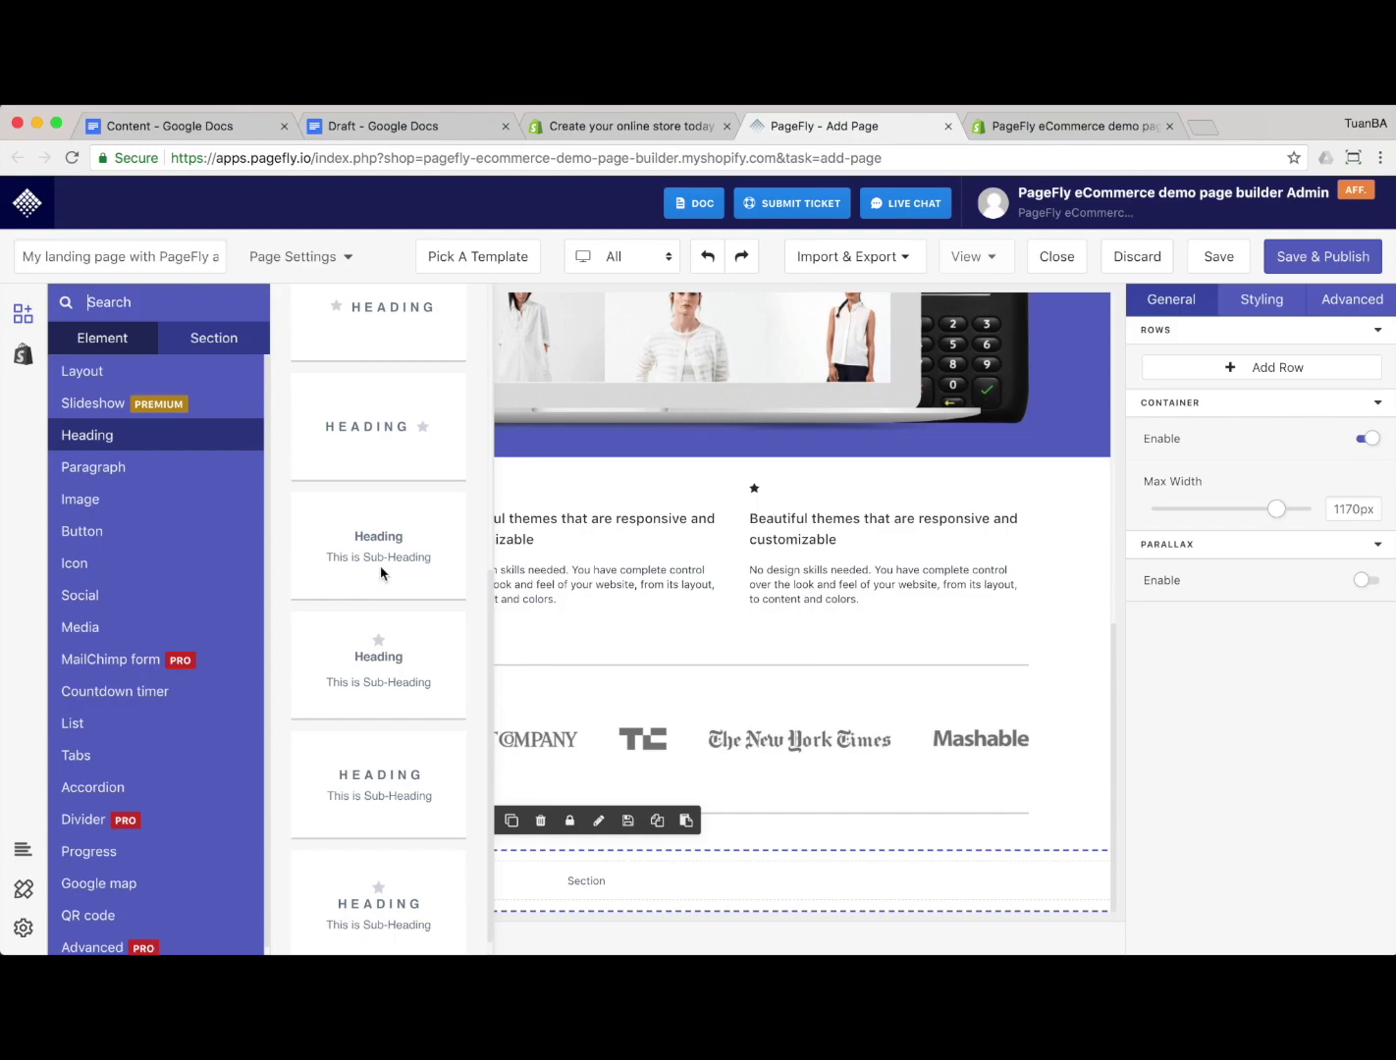
drag(381, 574, 555, 885)
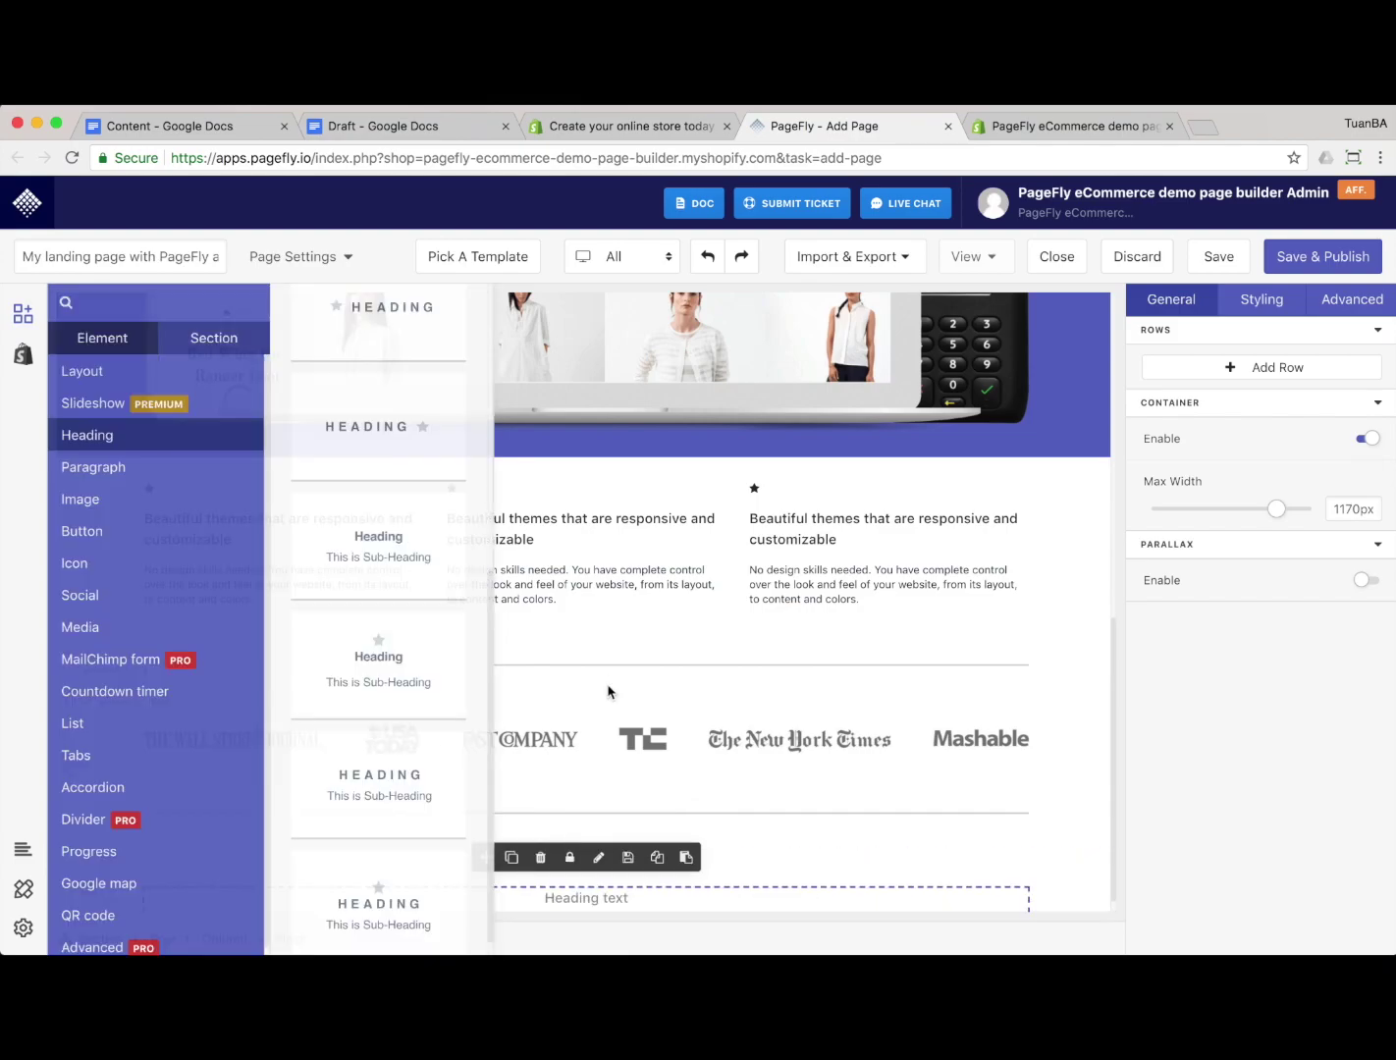
scroll(623, 684, down, 1)
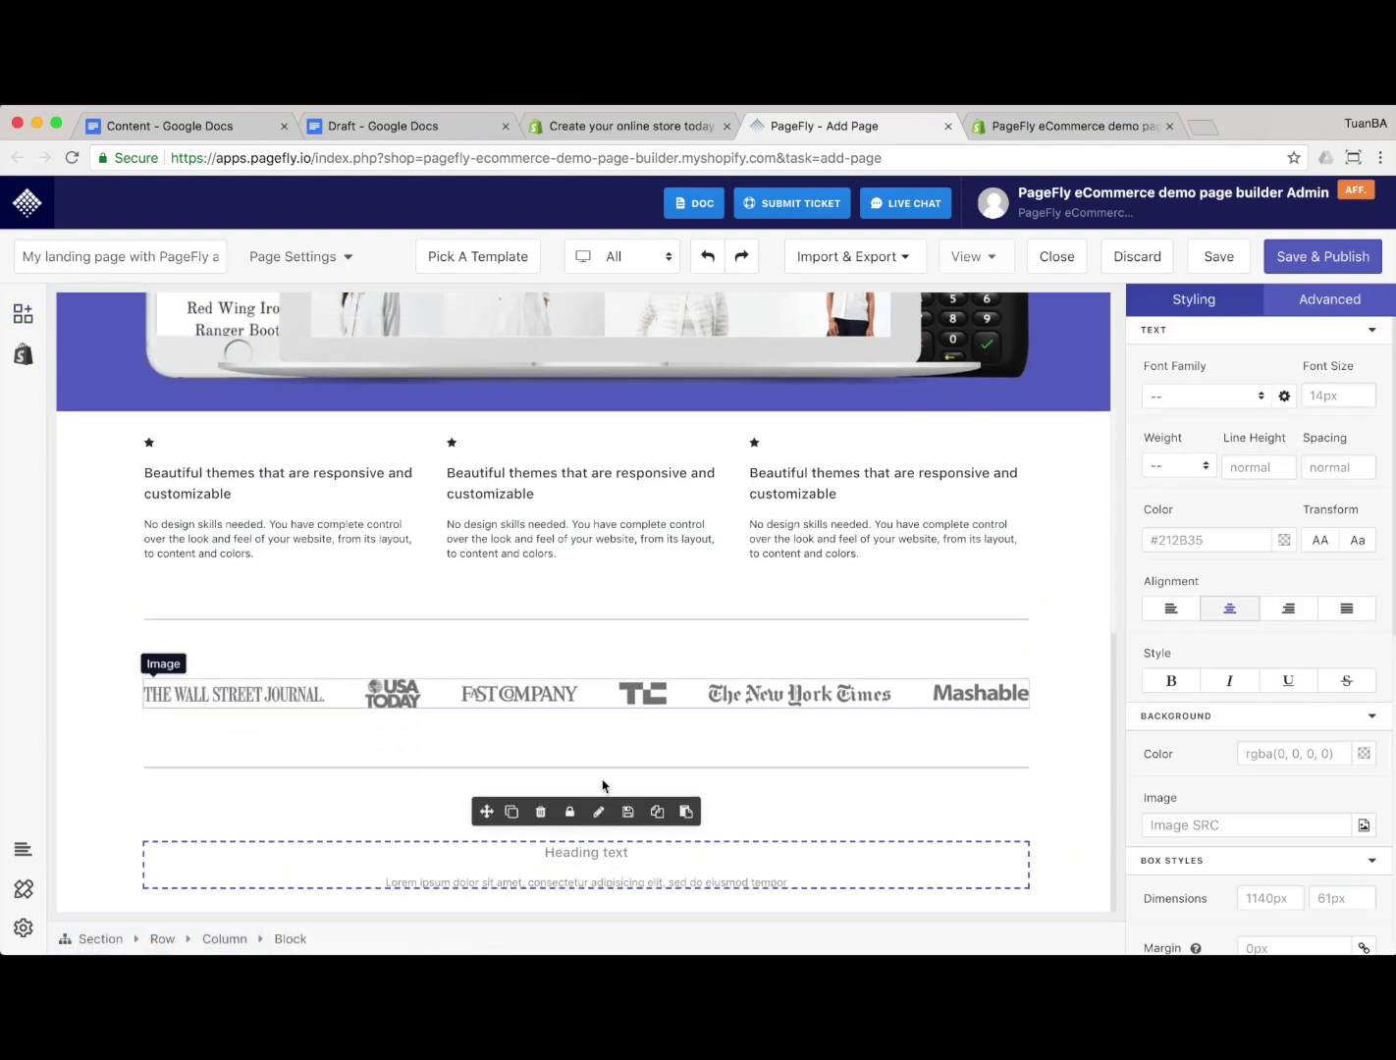
Paste the testimonial quote into the heading and set its tag to Heading 2
click(604, 854)
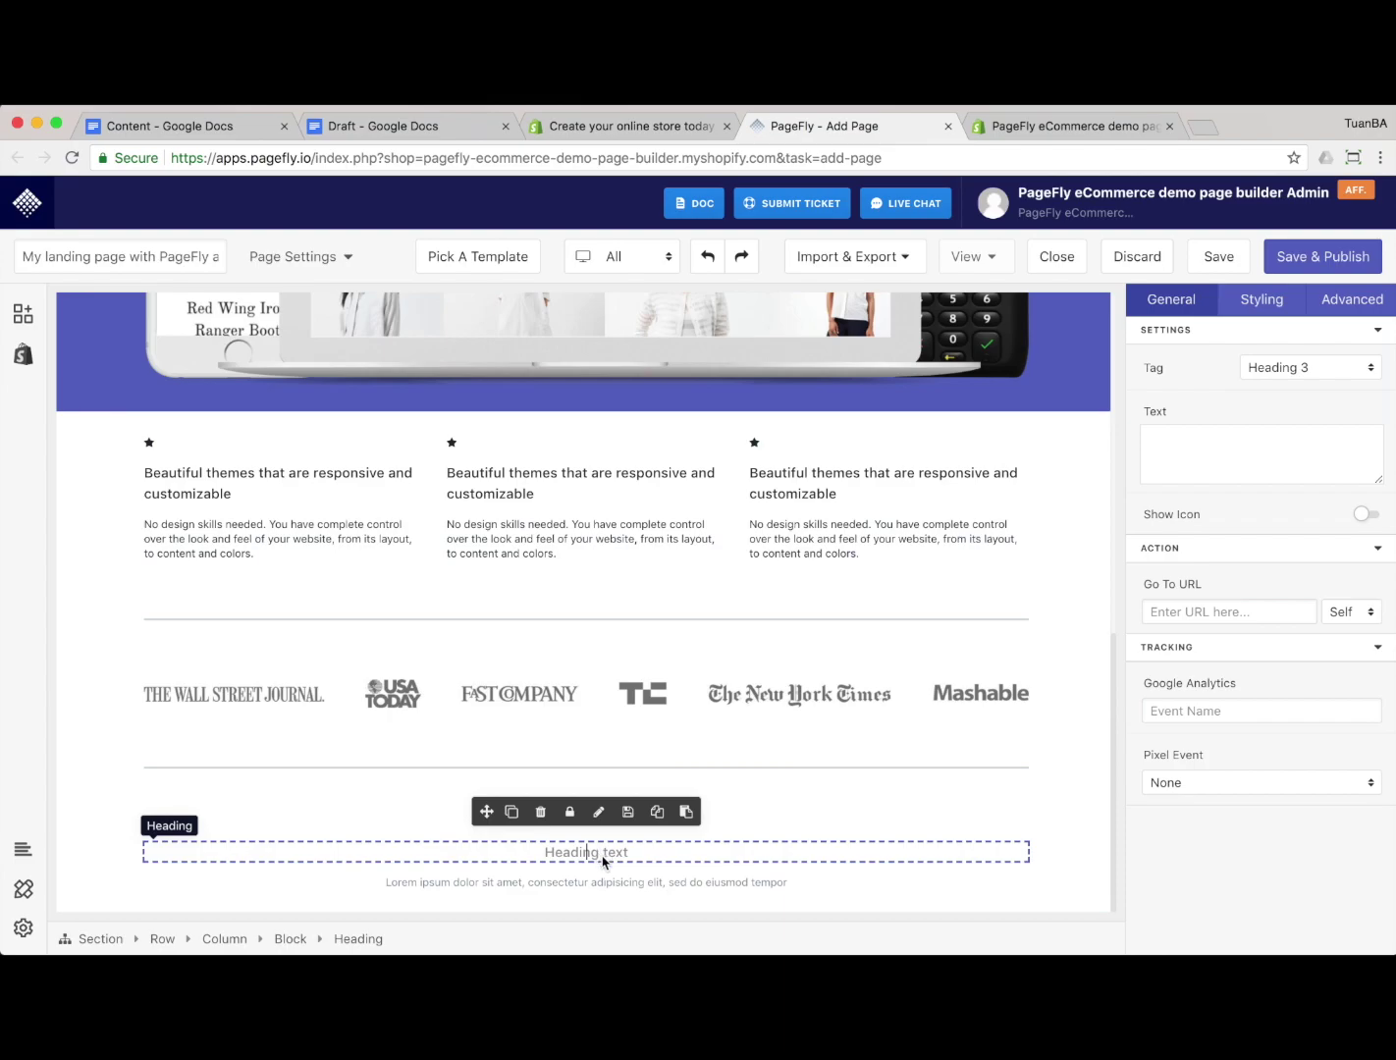
click(1202, 441)
text("Shopify is better than any other platform we’ve played with, and we’ve played with them all.")
click(1302, 365)
click(1296, 339)
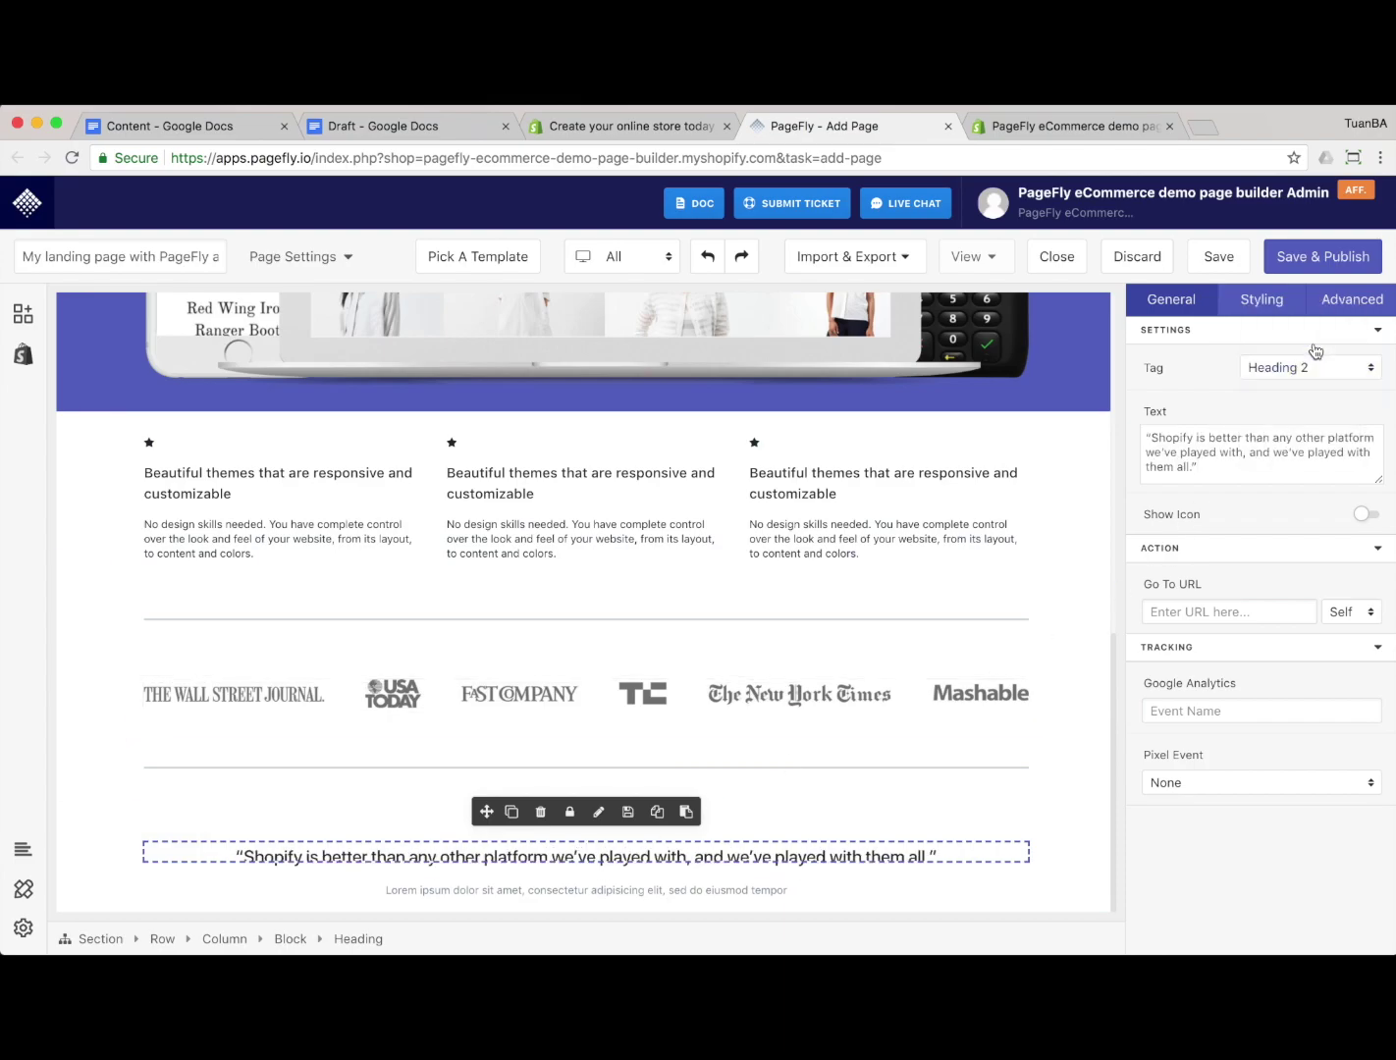
scroll(912, 610, down, 1)
key(ctrl+shift+Tab)
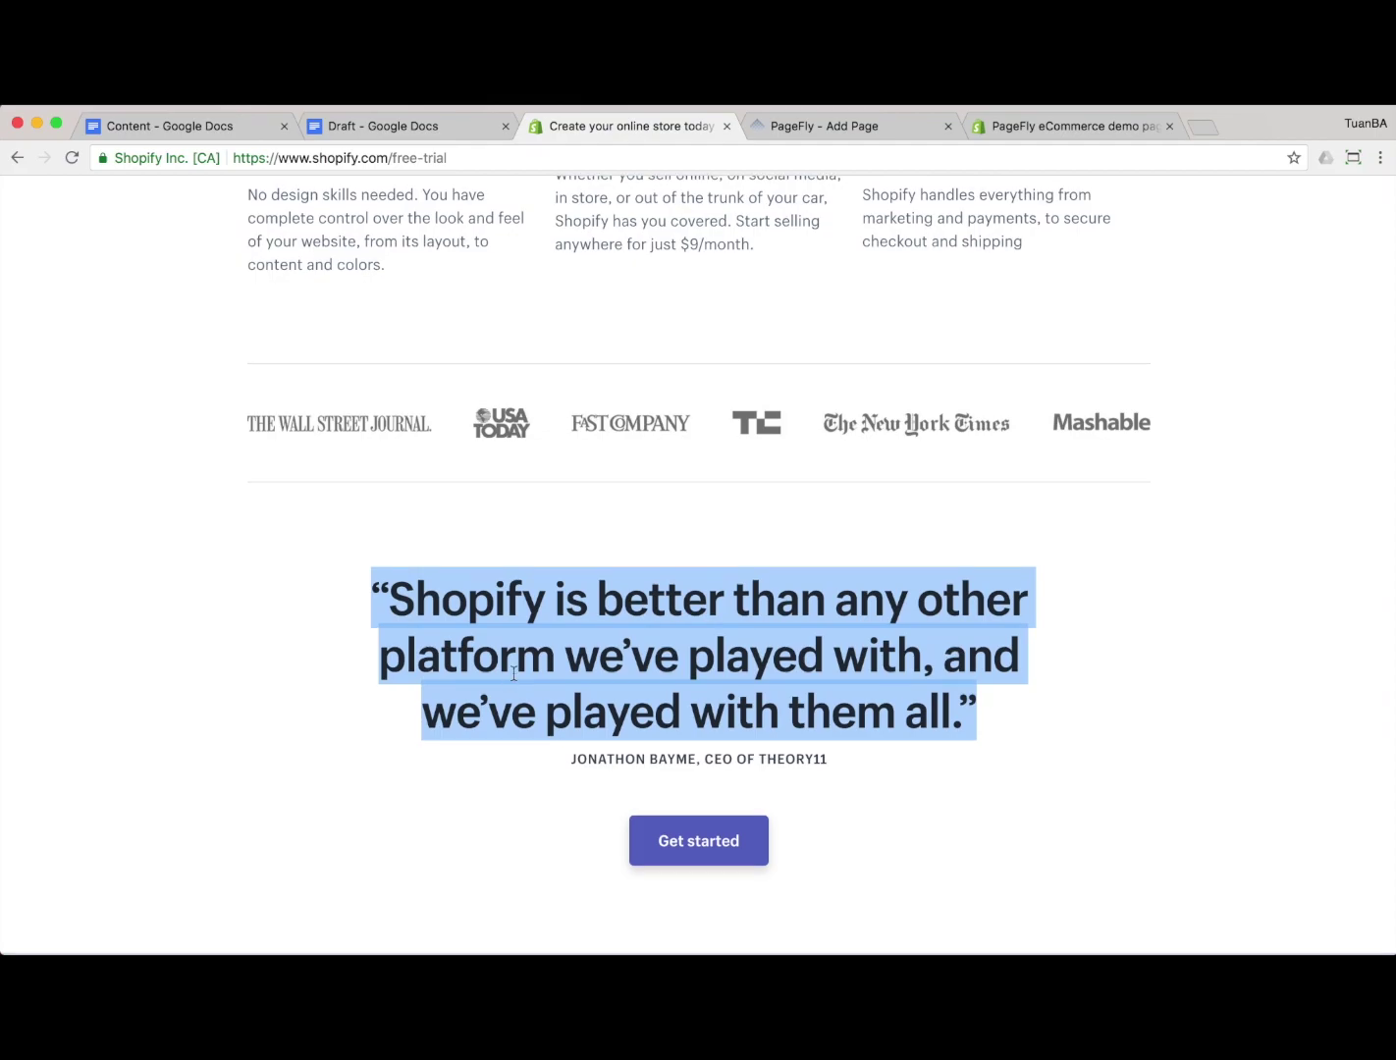
Copy the quote's attribution line from Shopify into PageFly's paragraph under the heading
click(565, 638)
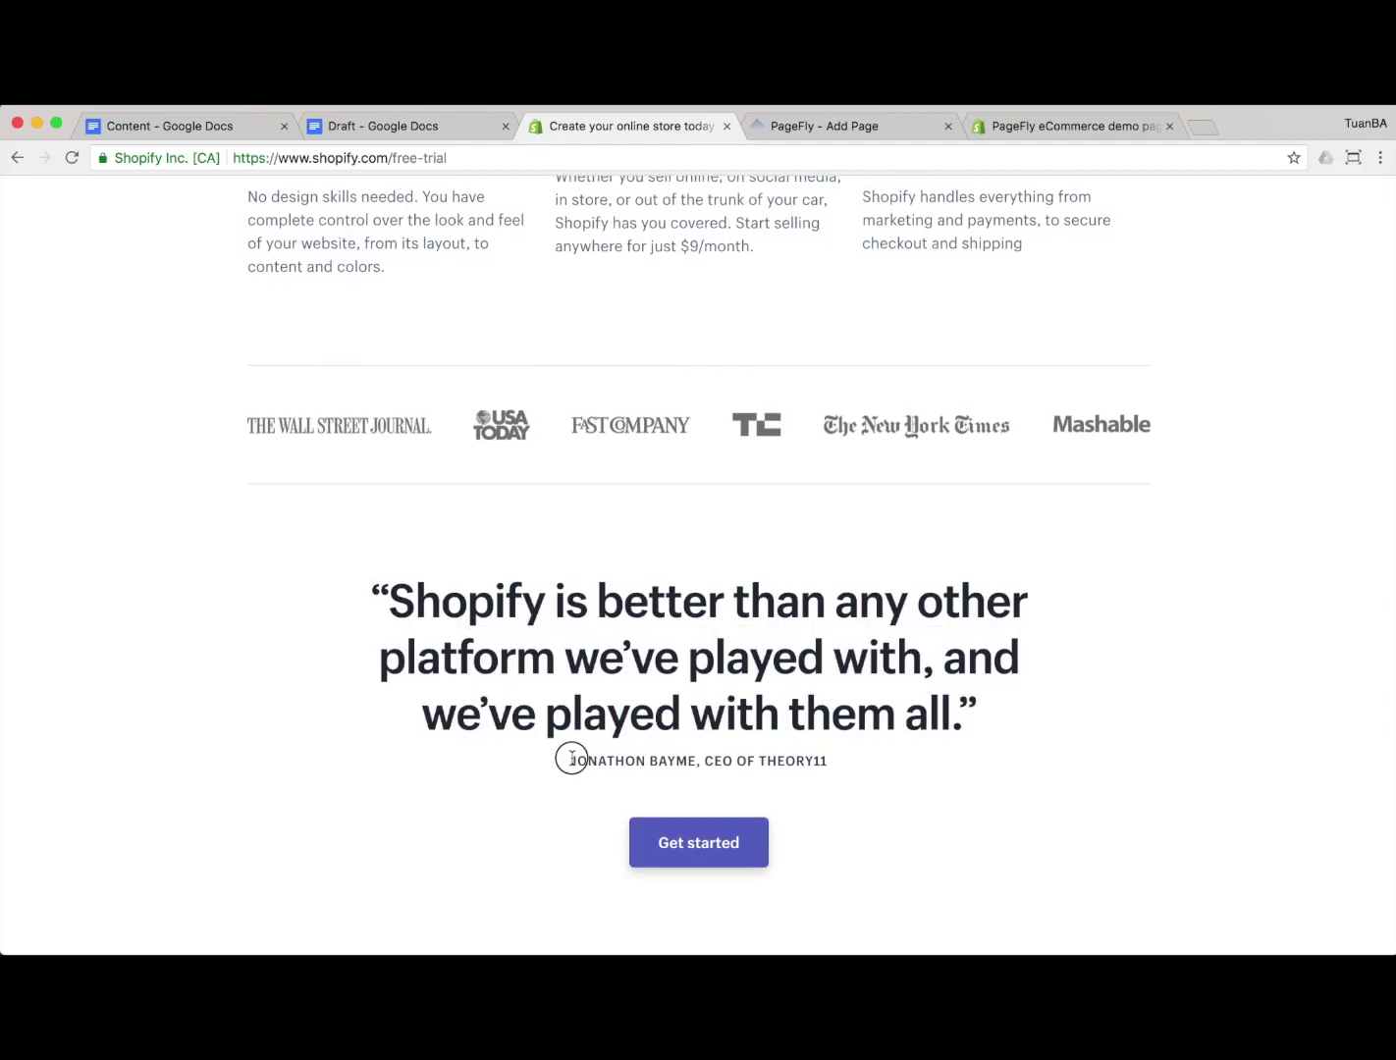
drag(572, 758, 835, 758)
key(ctrl+c)
right_click(792, 759)
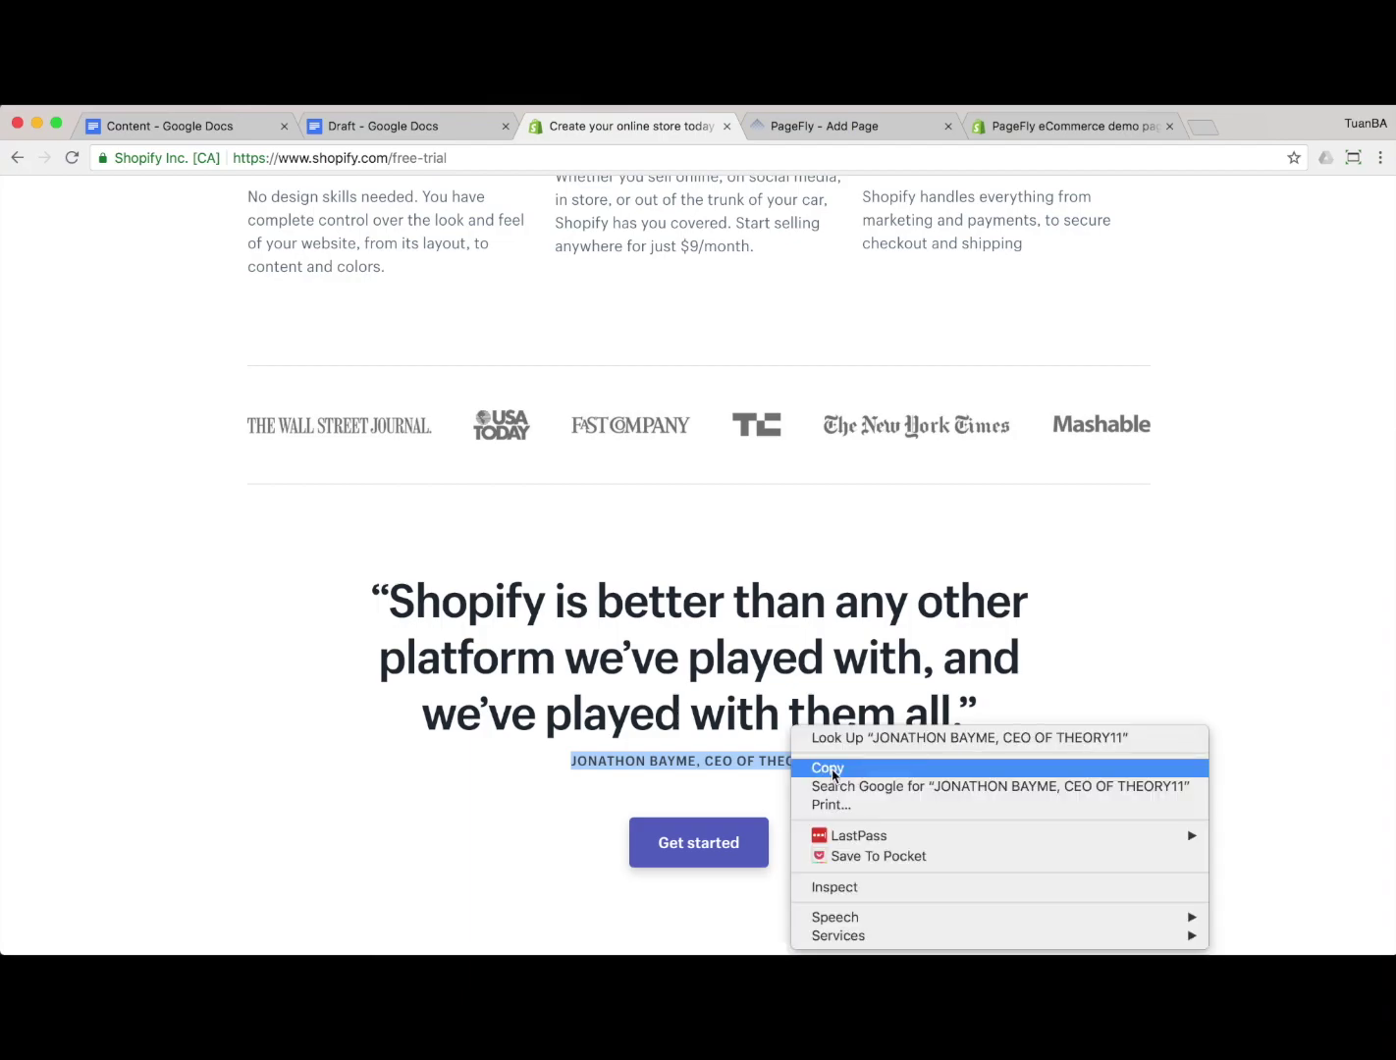
click(830, 771)
key(ctrl+Tab)
click(443, 881)
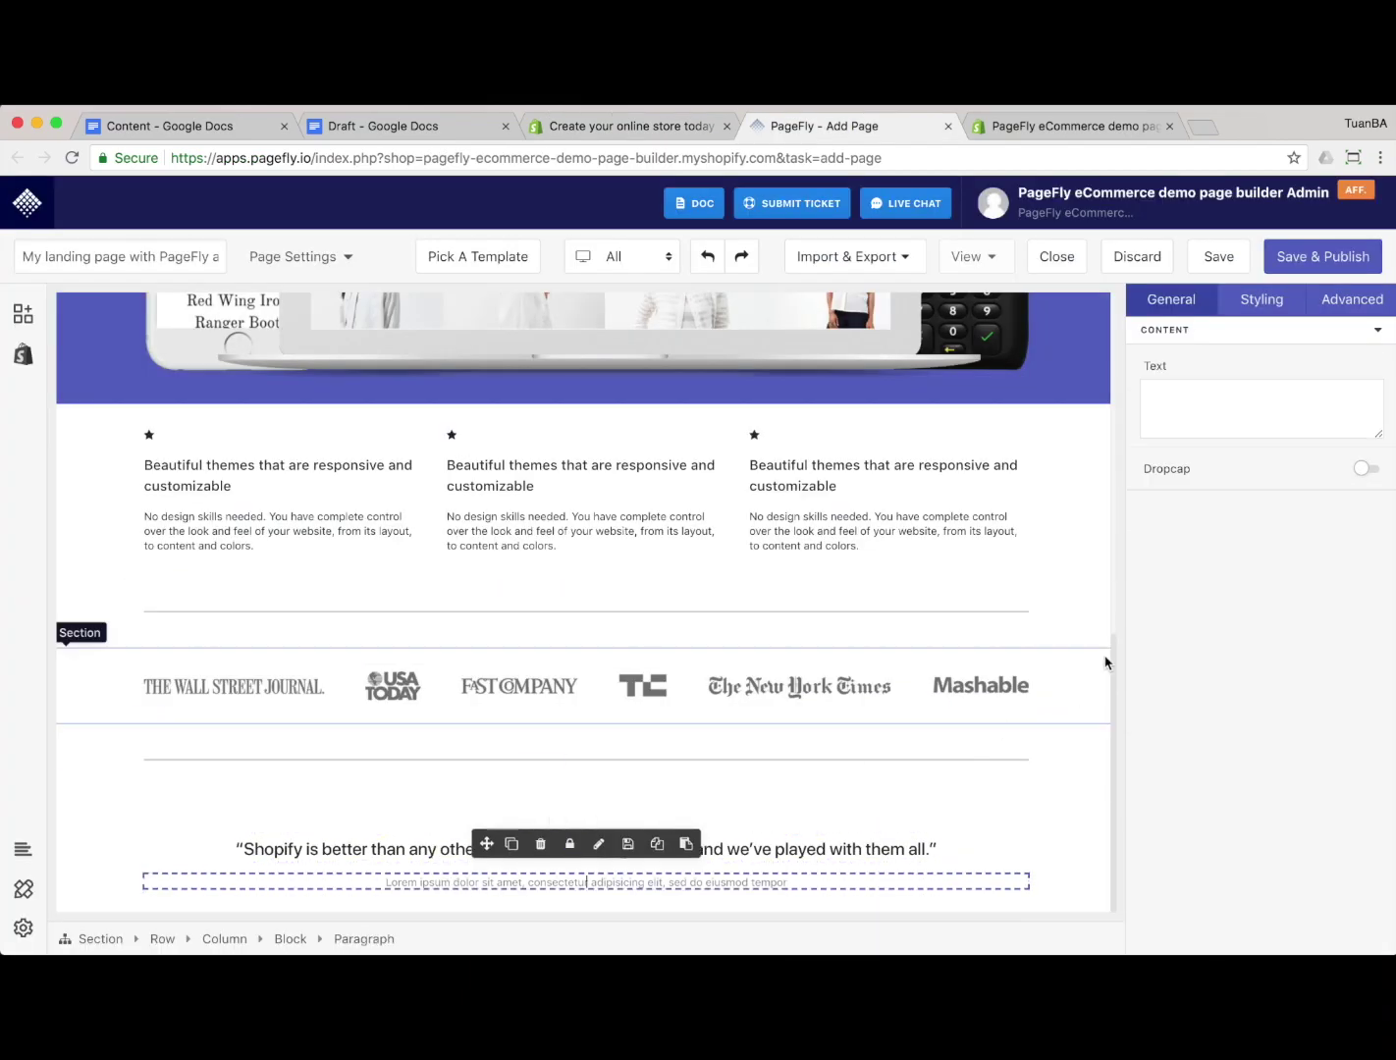
click(1206, 400)
key(ctrl+v)
Inspect Shopify's testimonial quote in Chrome DevTools
key(ctrl+shift+Tab)
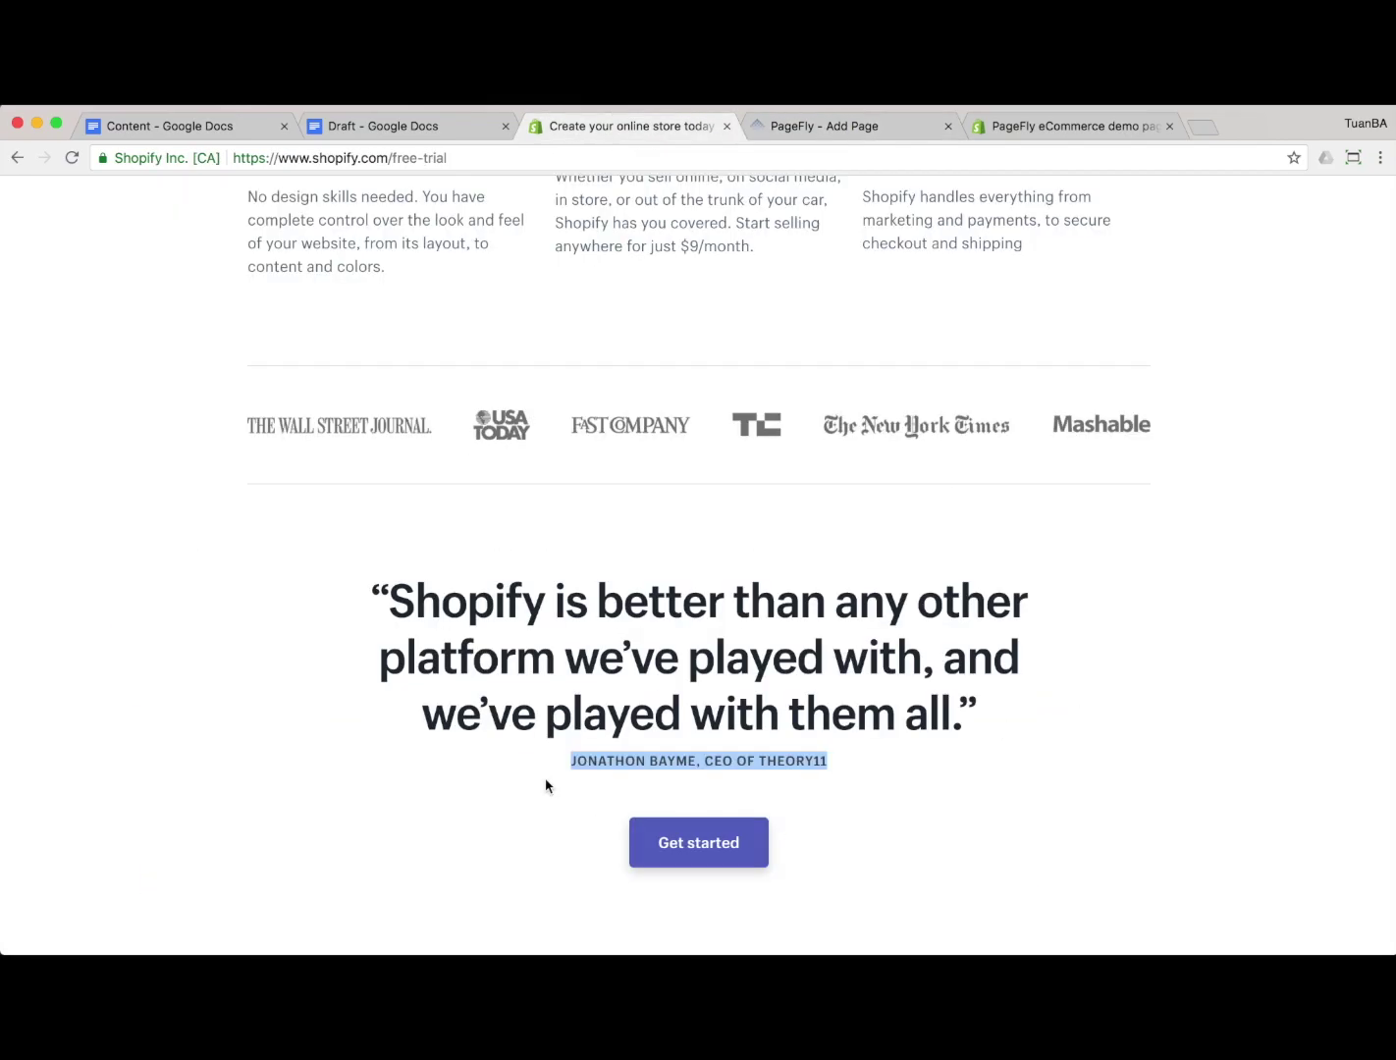
click(564, 603)
right_click(565, 604)
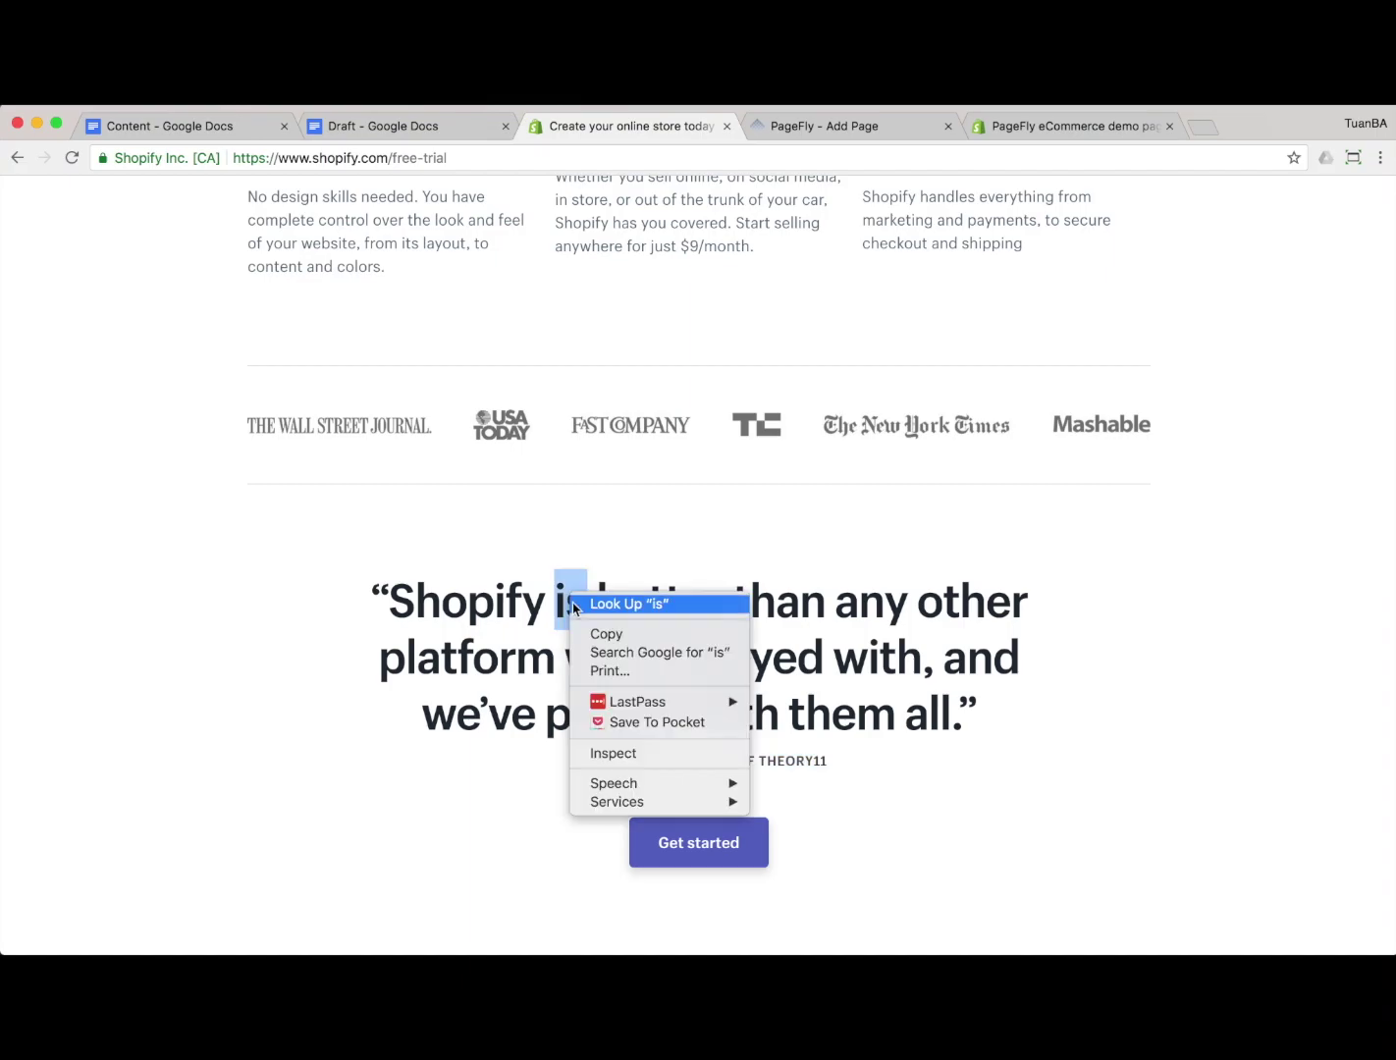
click(609, 754)
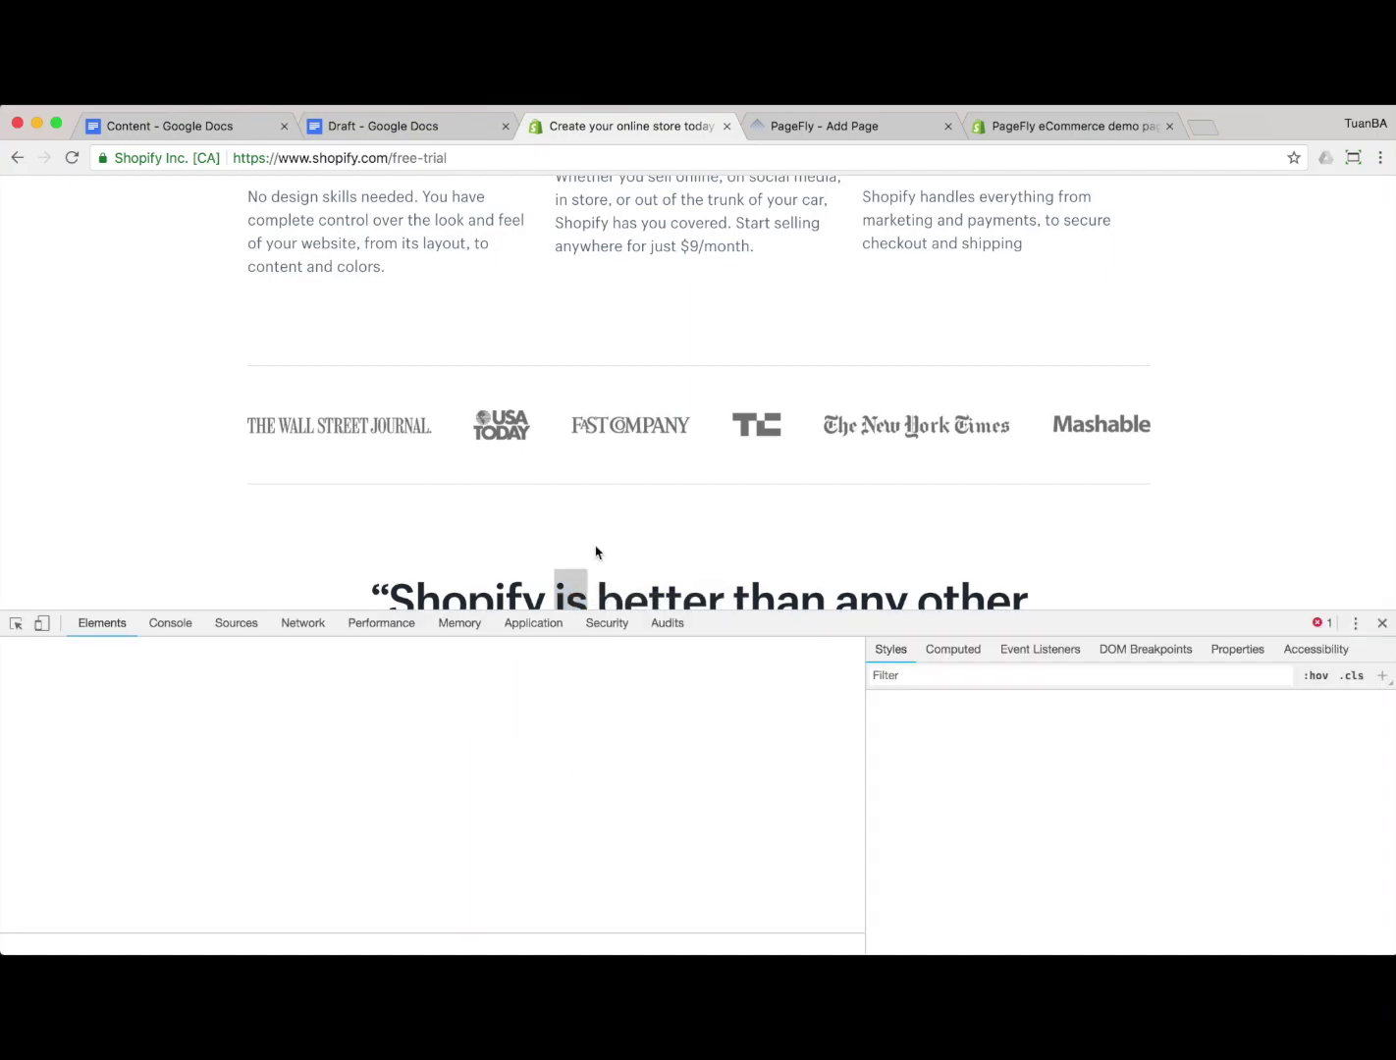
Set the PageFly quote heading's font size to 3em
scroll(591, 465, down, 2)
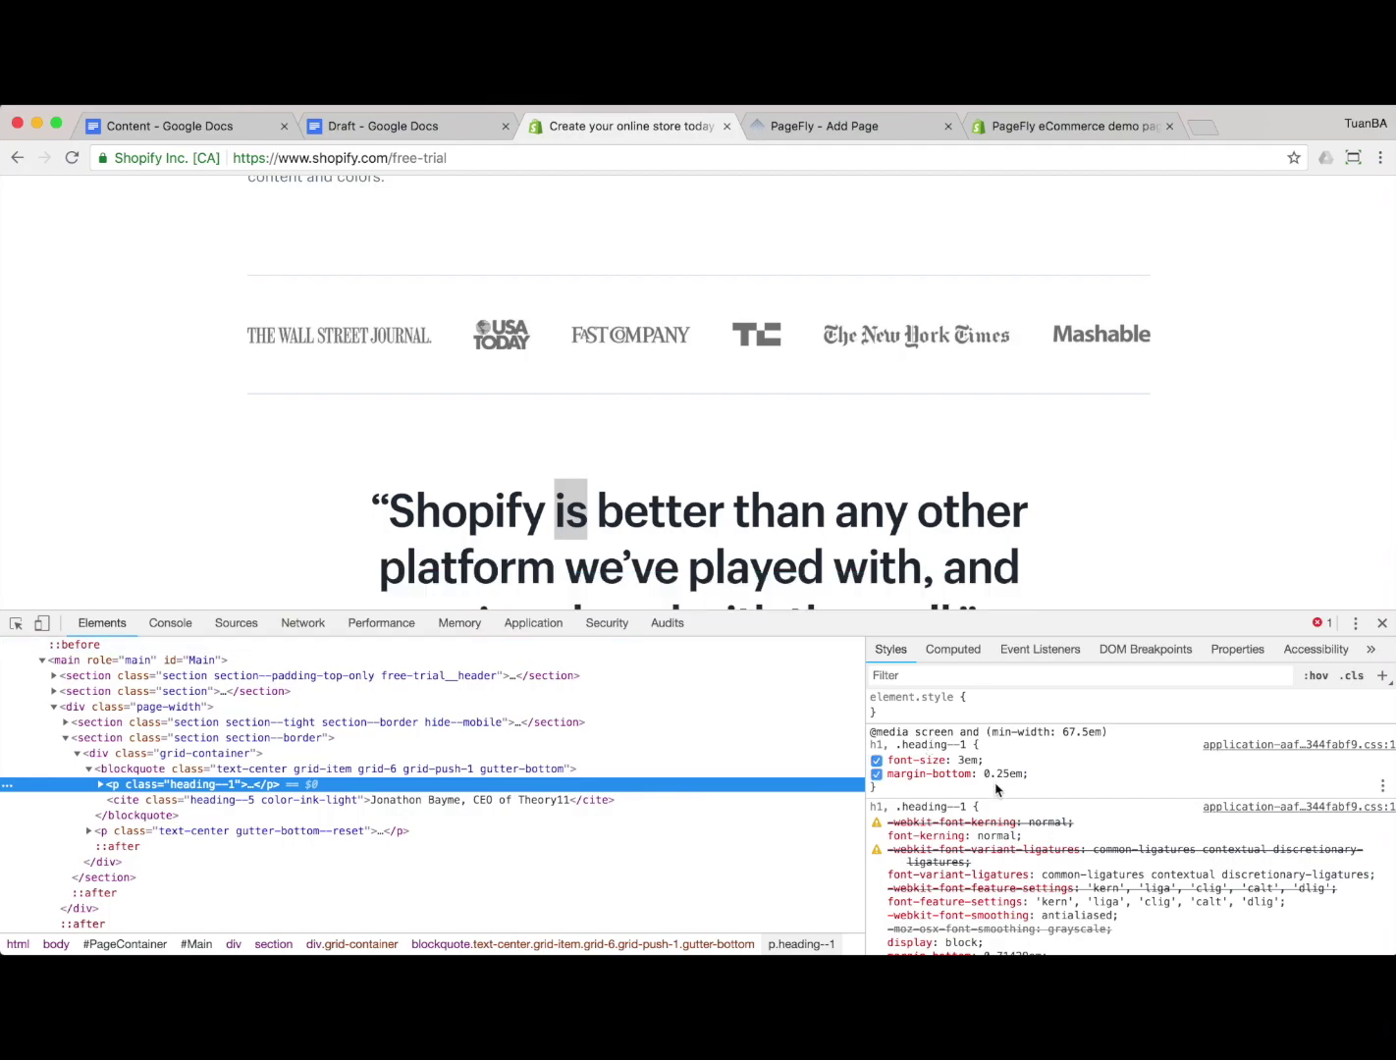
key(ctrl+Tab)
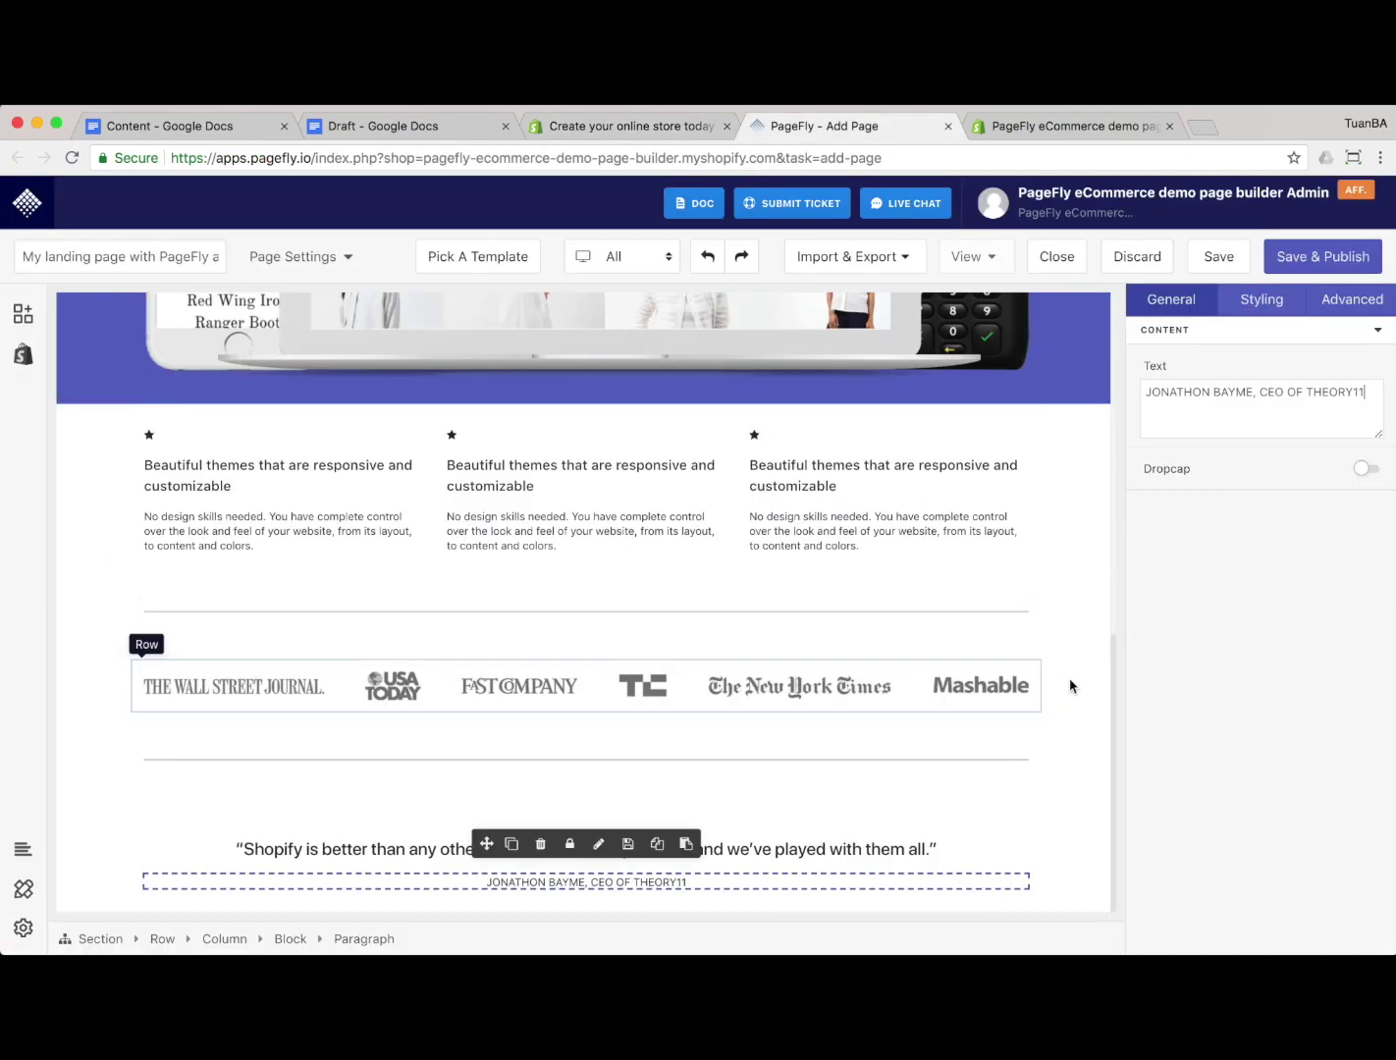
click(920, 848)
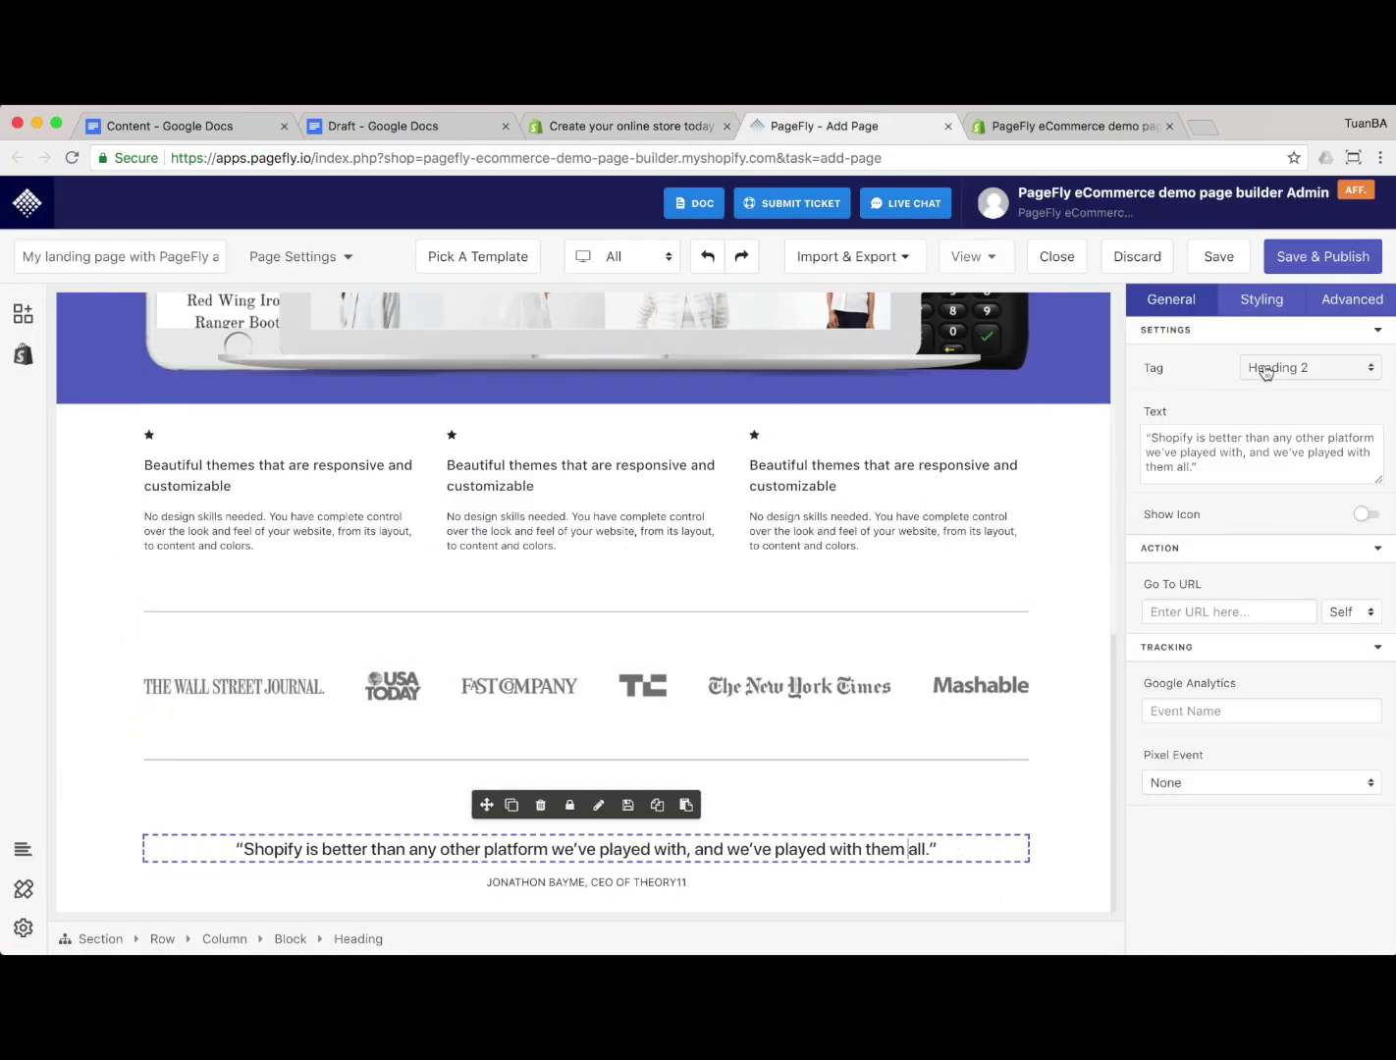
click(1263, 303)
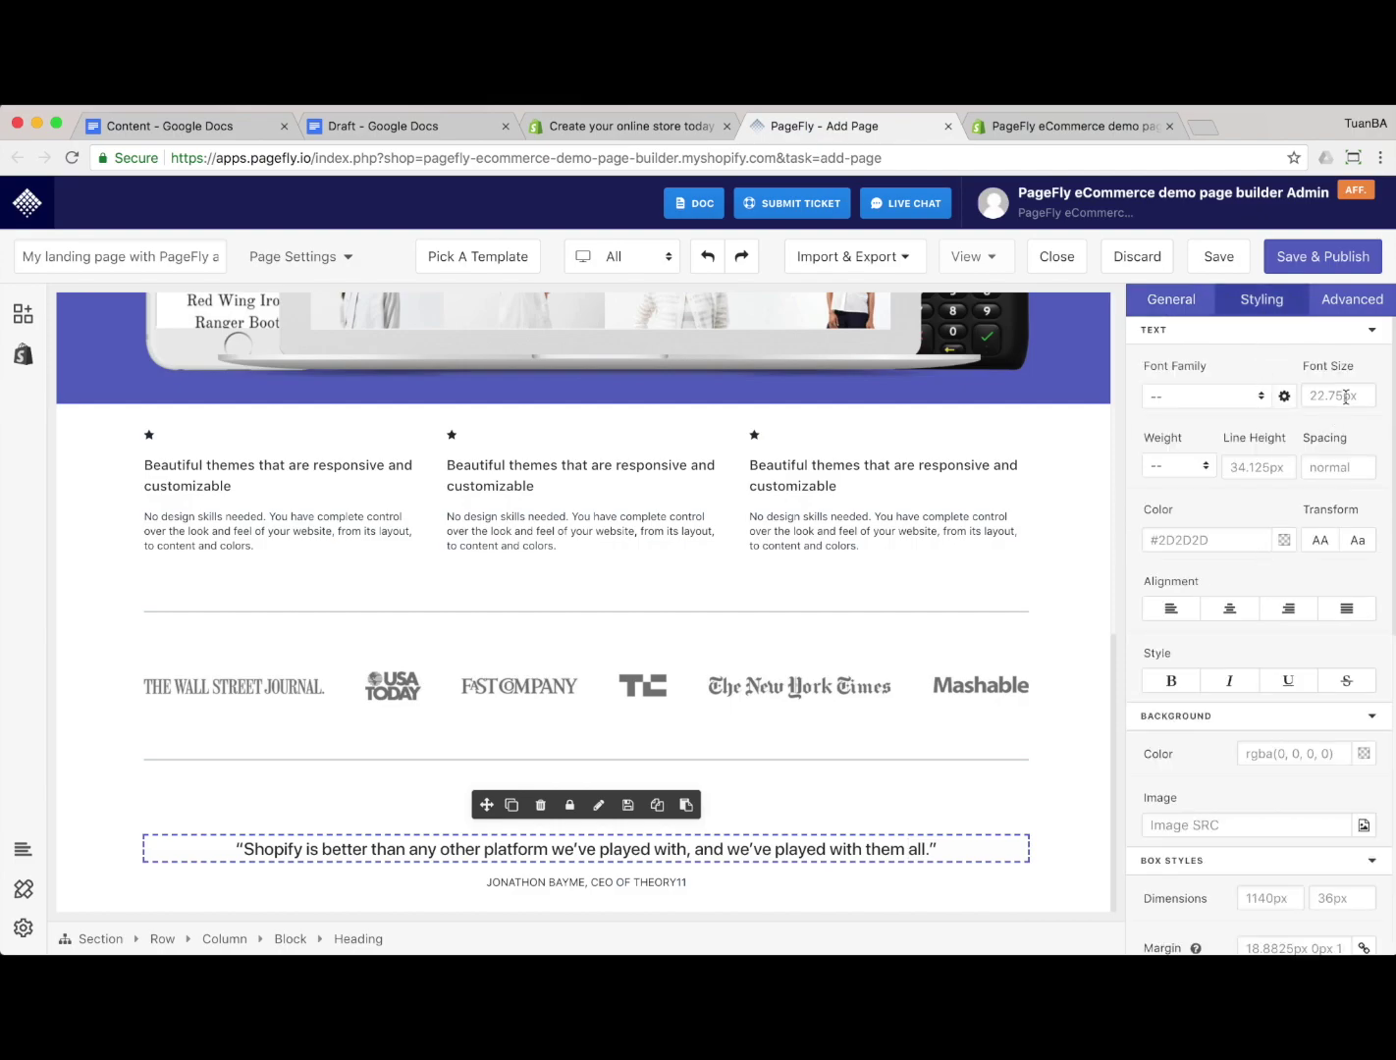
text(3)
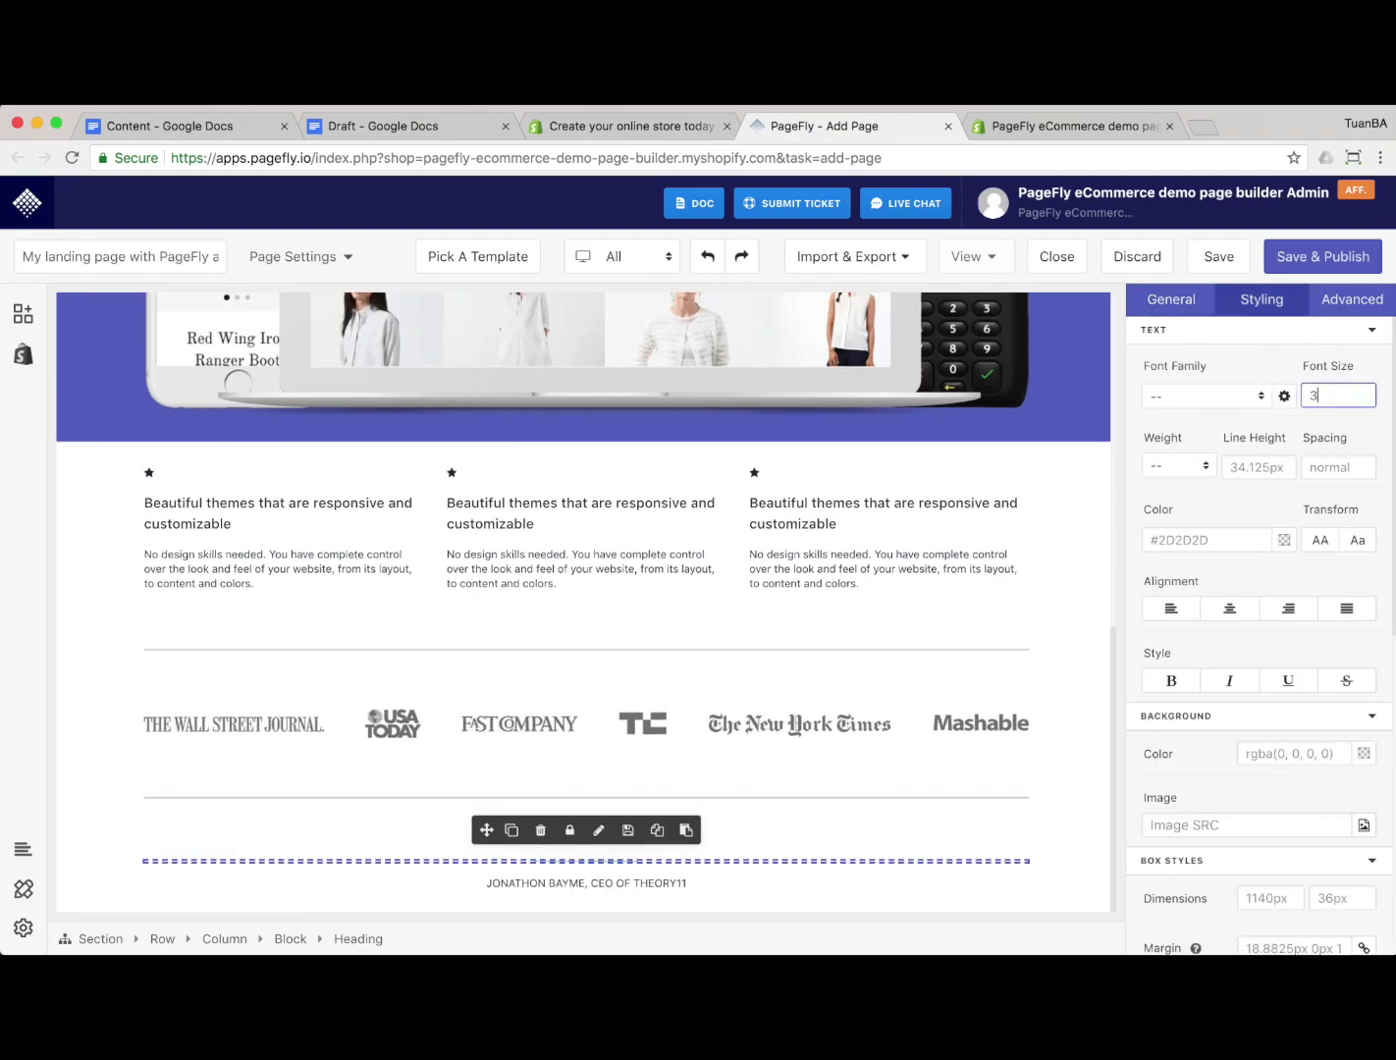
text(em)
scroll(980, 595, down, 2)
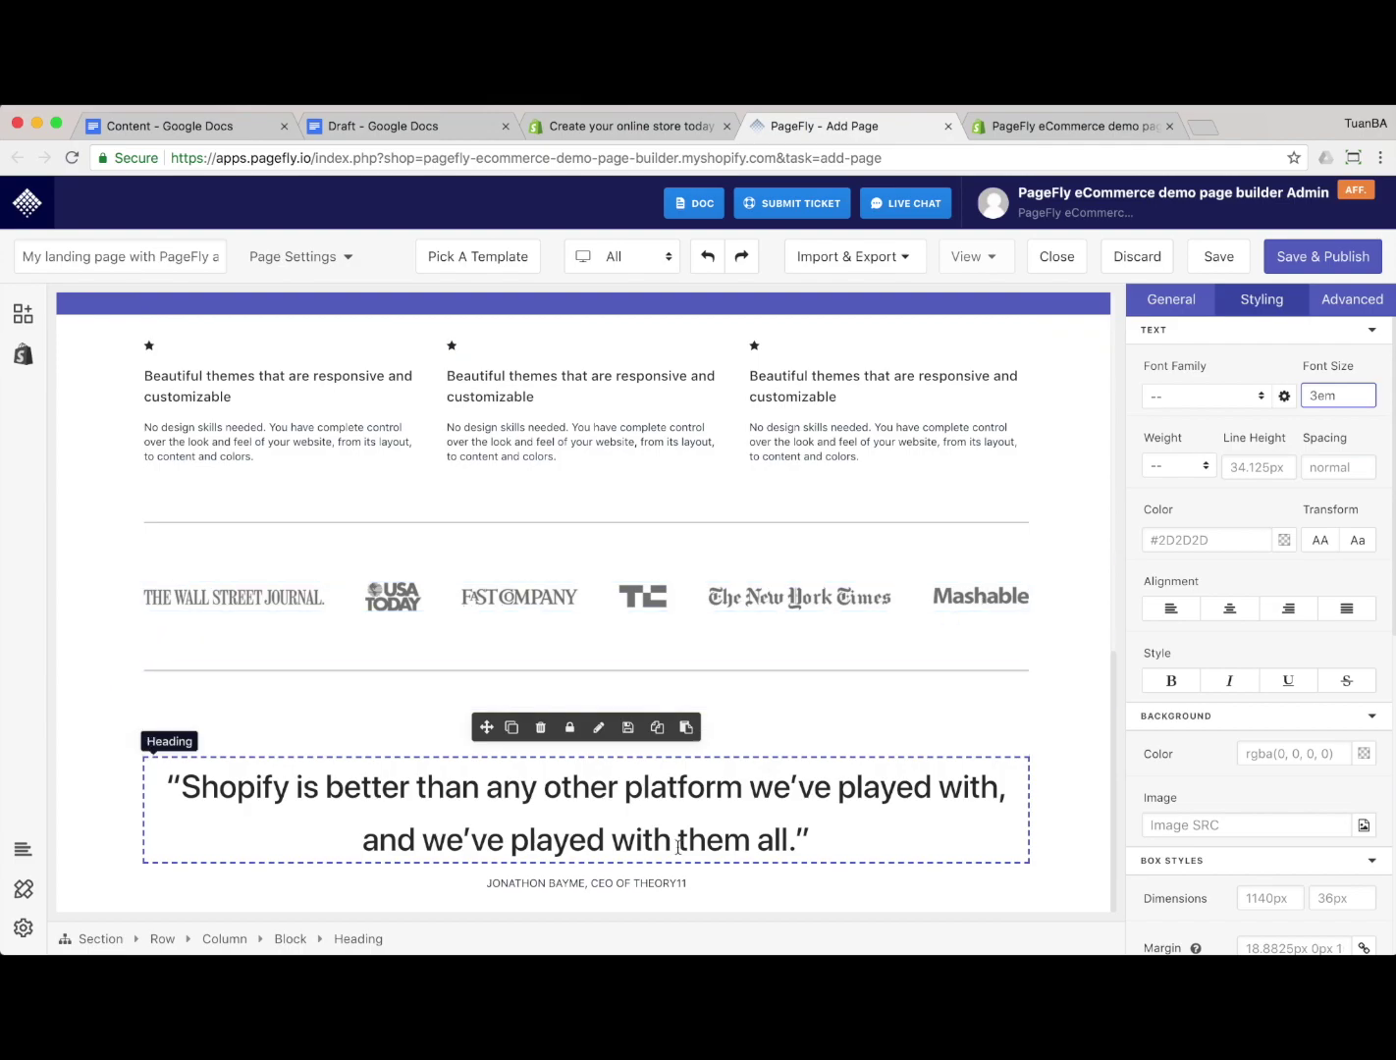
Read the attribution's 0.875em font size in DevTools, then close DevTools
key(ctrl+shift+Tab)
key(super+shift+c)
click(693, 543)
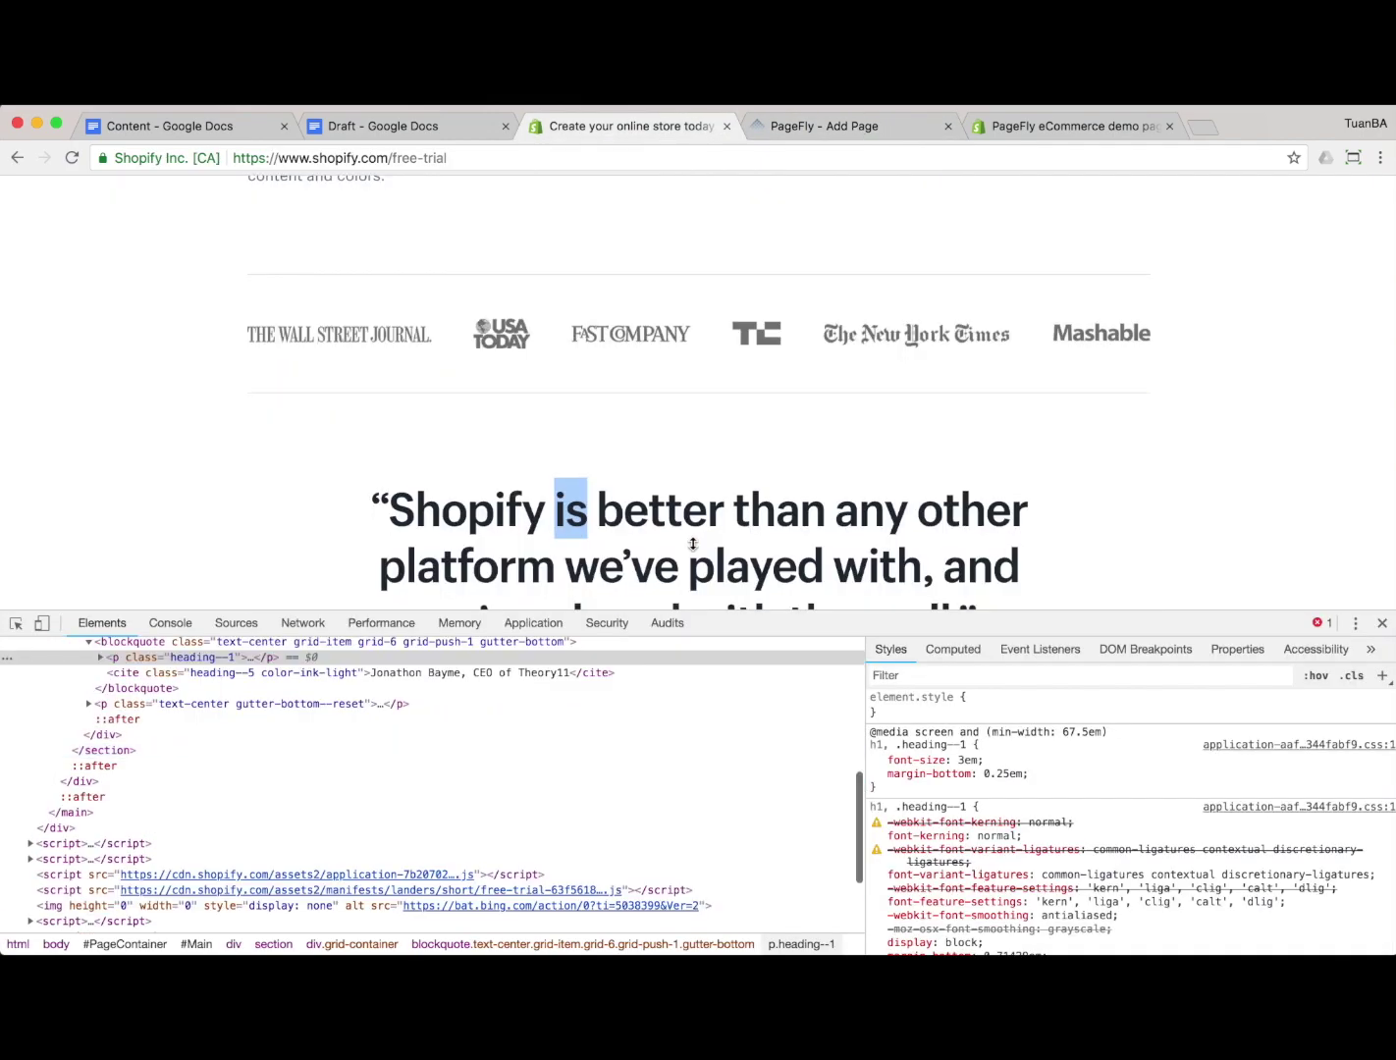
scroll(694, 543, down, 3)
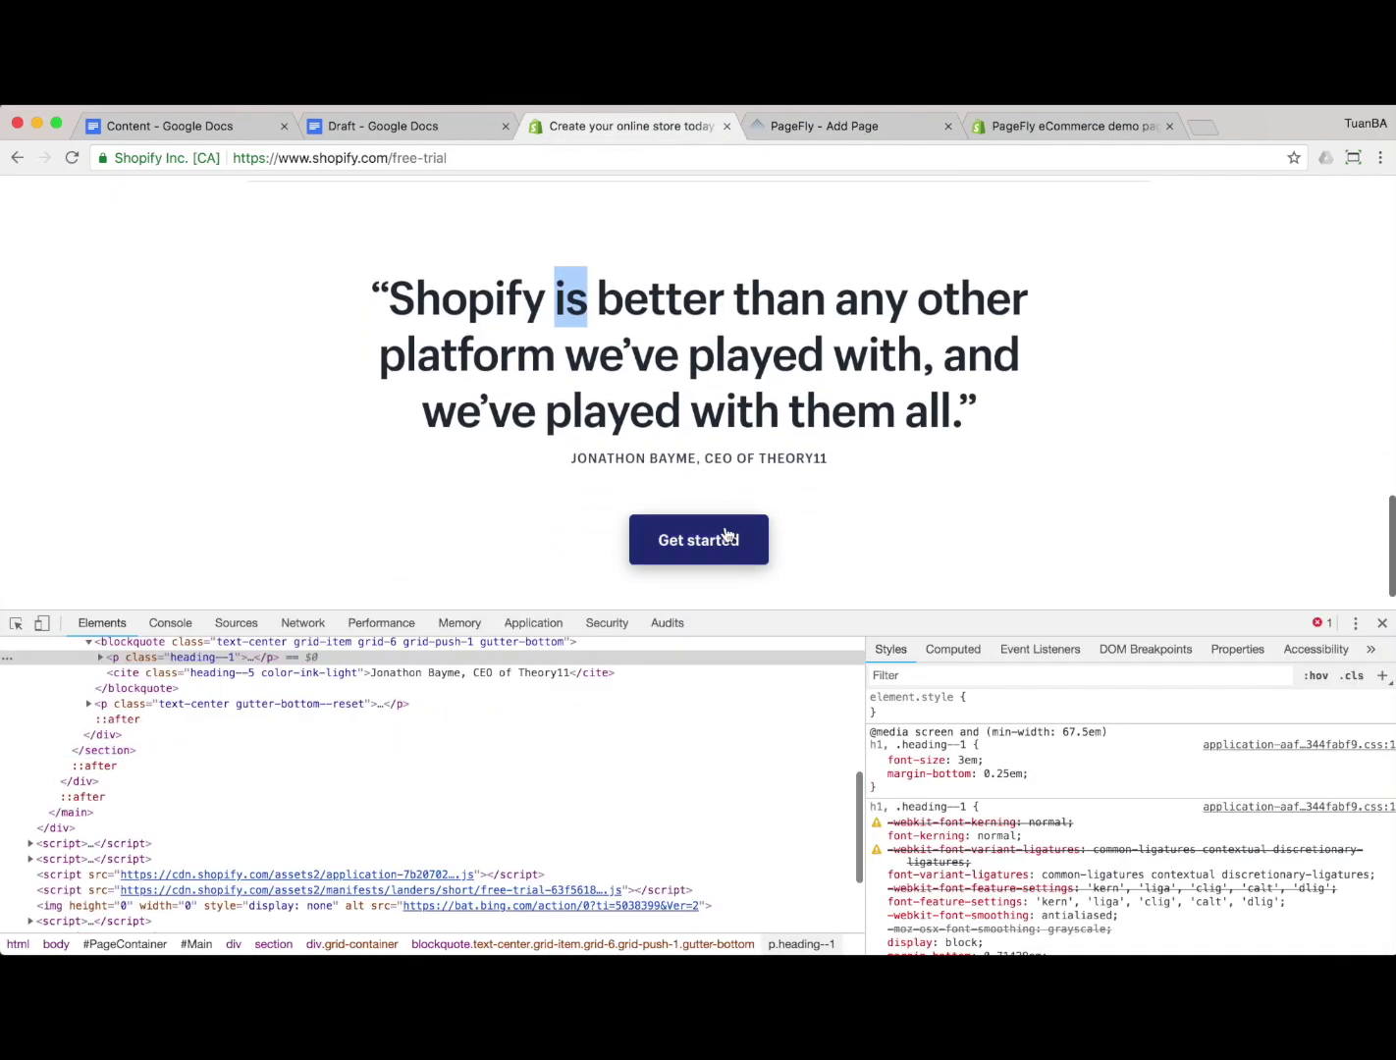
click(16, 624)
click(593, 461)
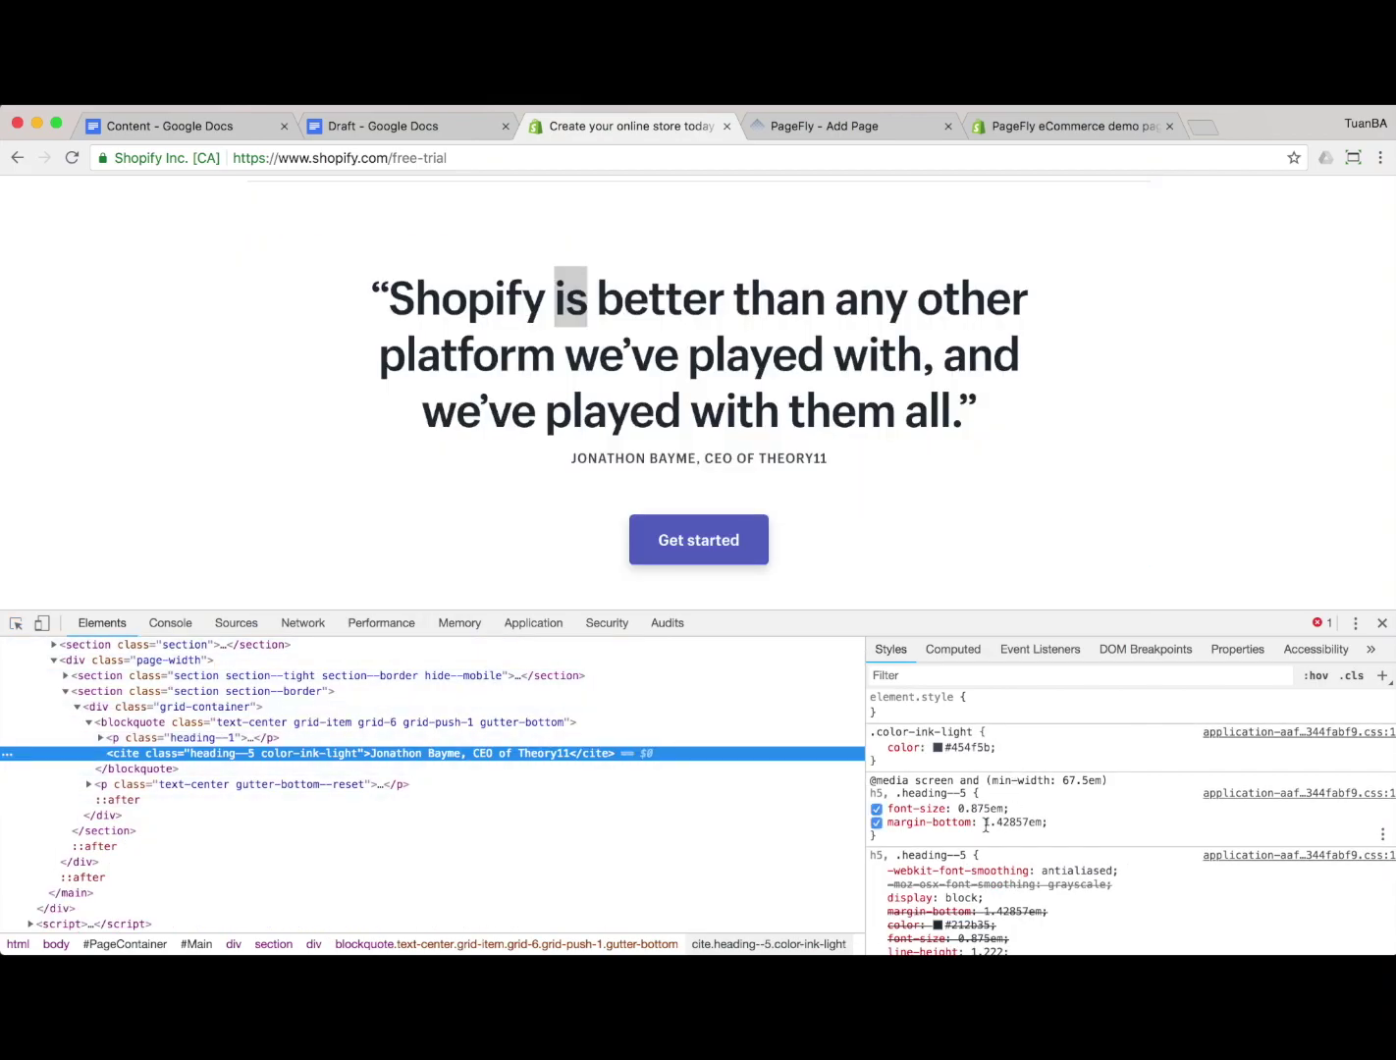
click(959, 809)
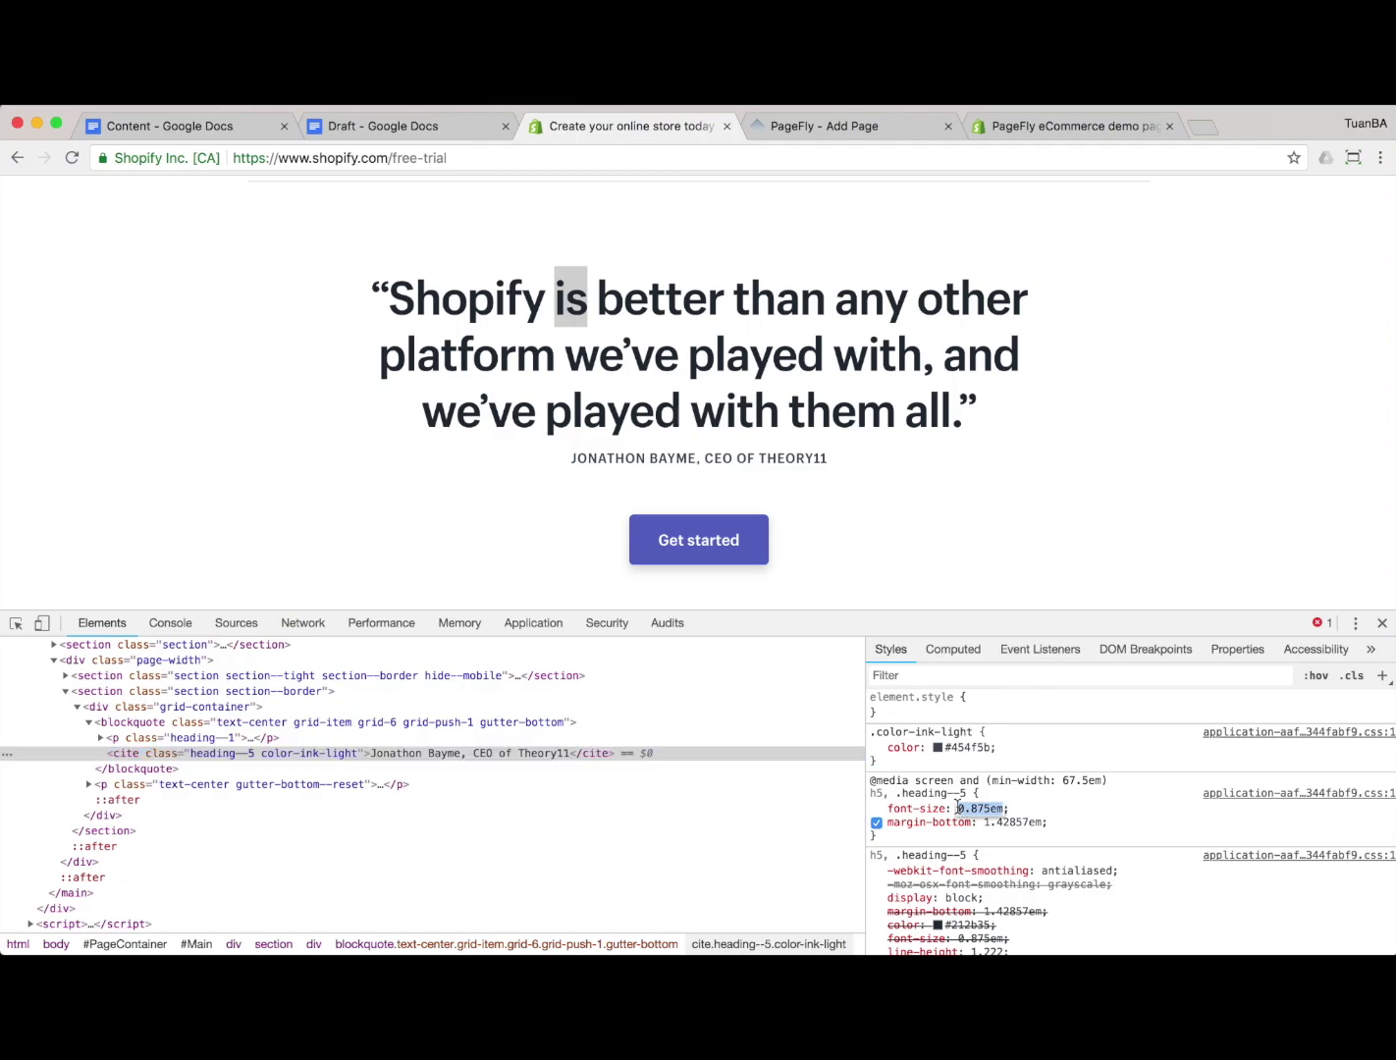
key(ctrl+Tab)
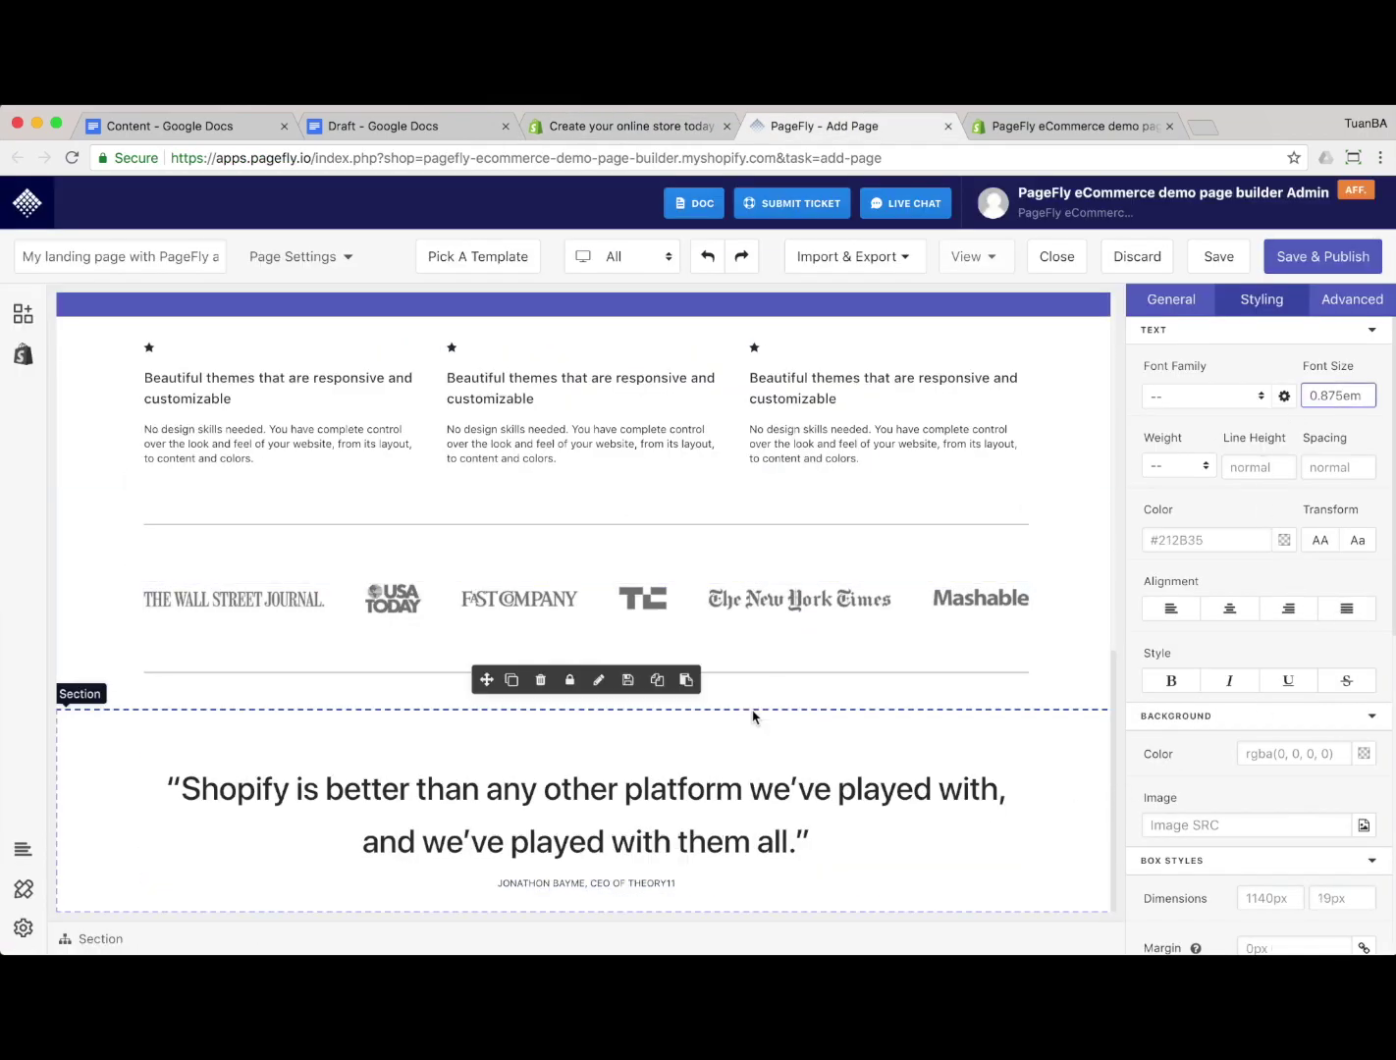
key(ctrl+shift+Tab)
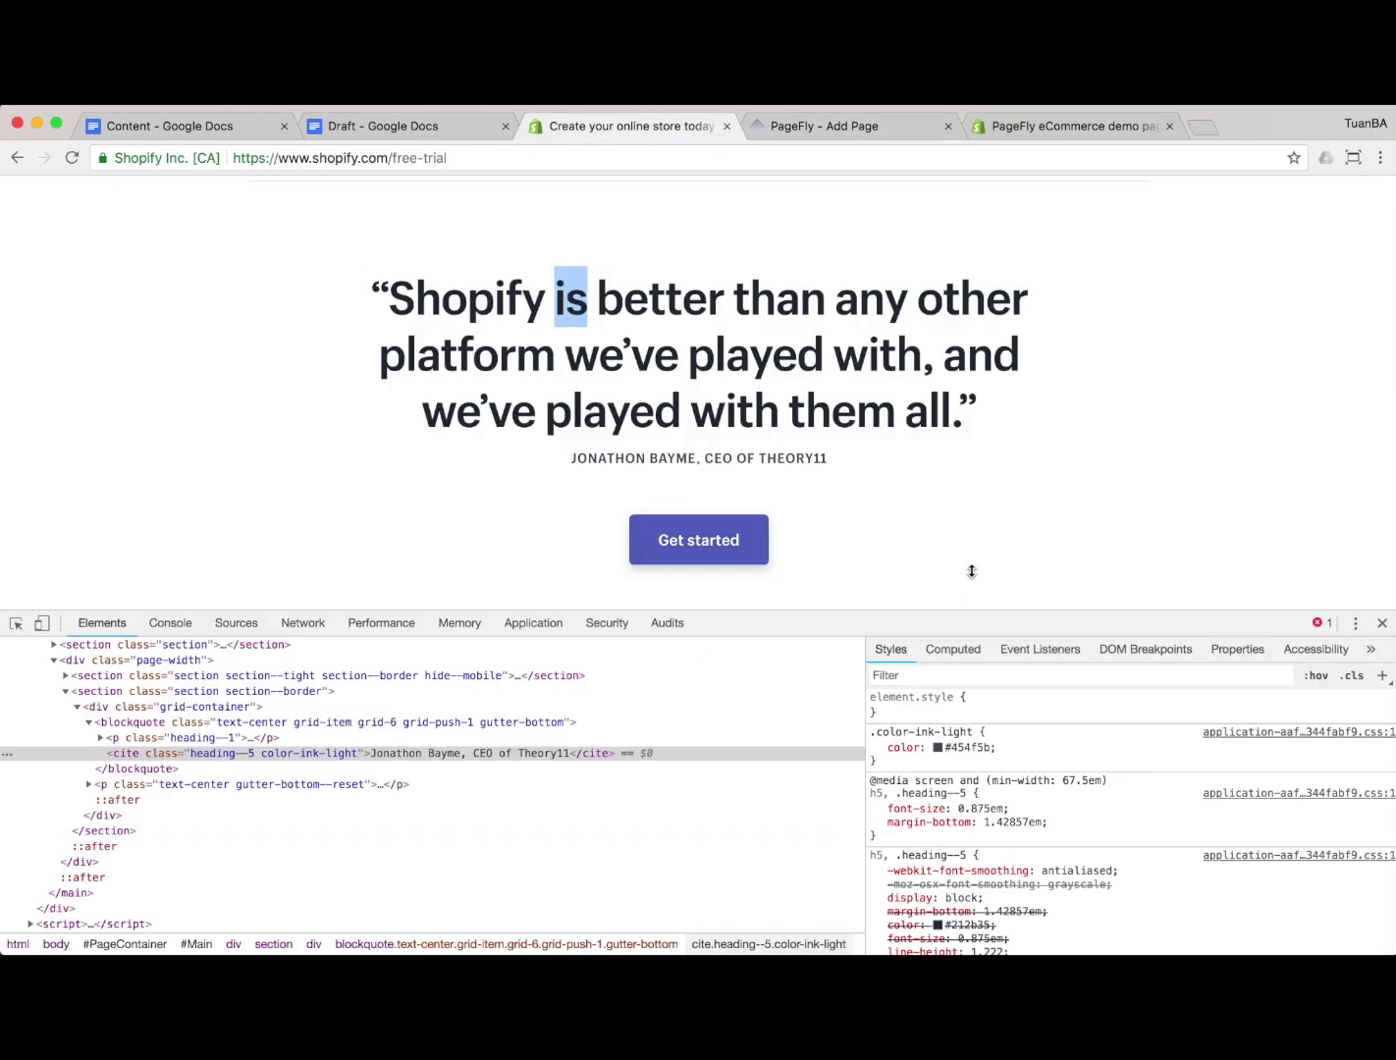
click(1384, 625)
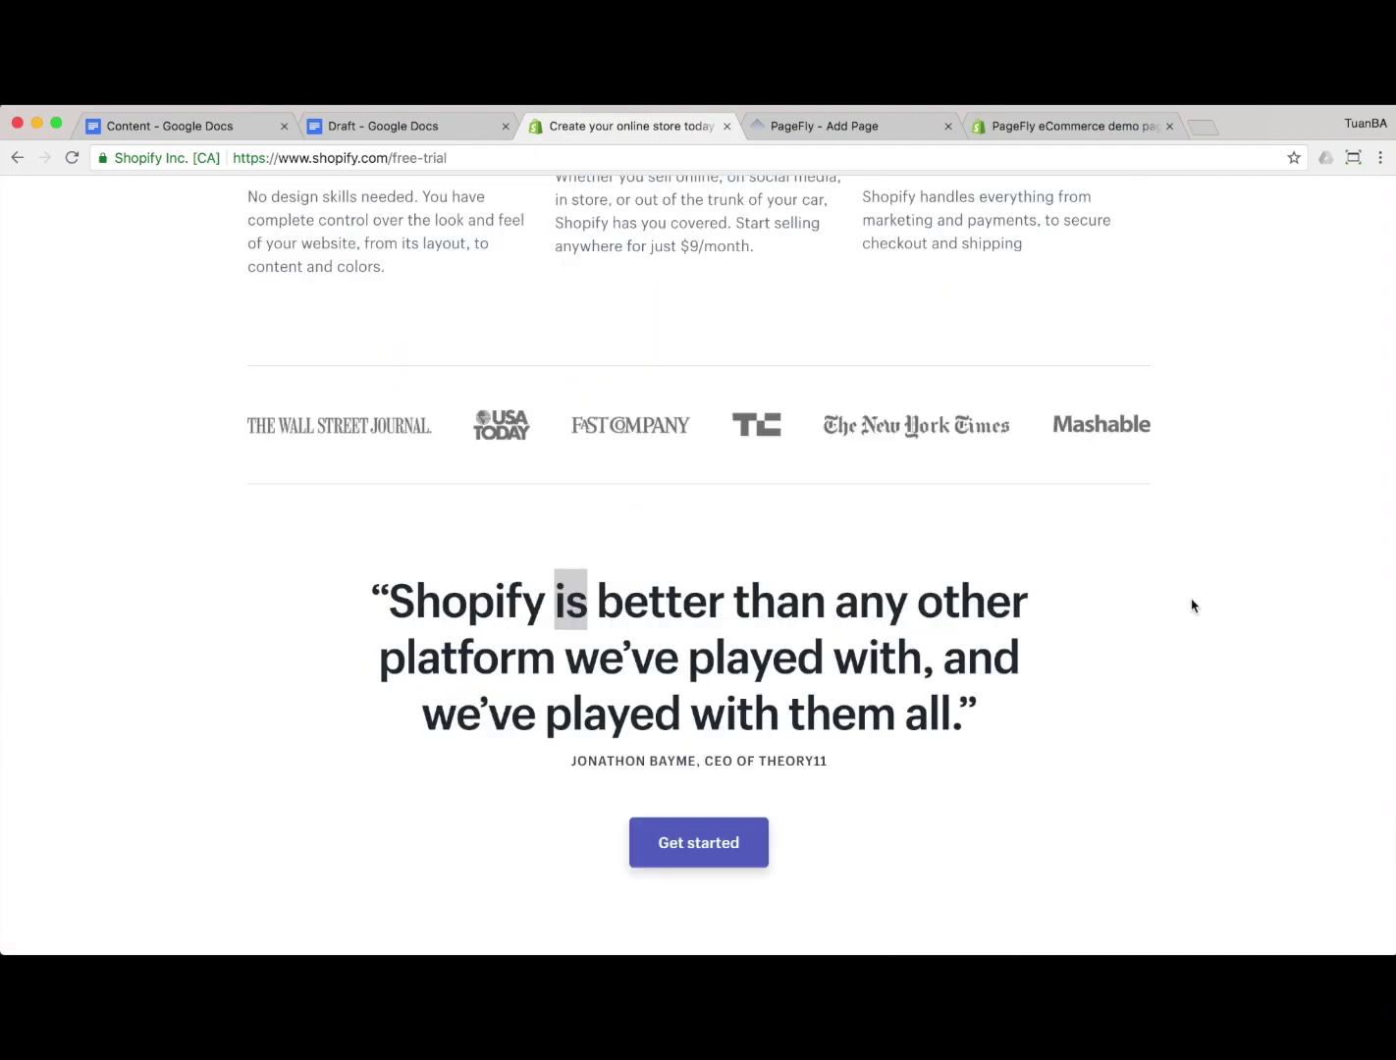
key(ctrl+Tab)
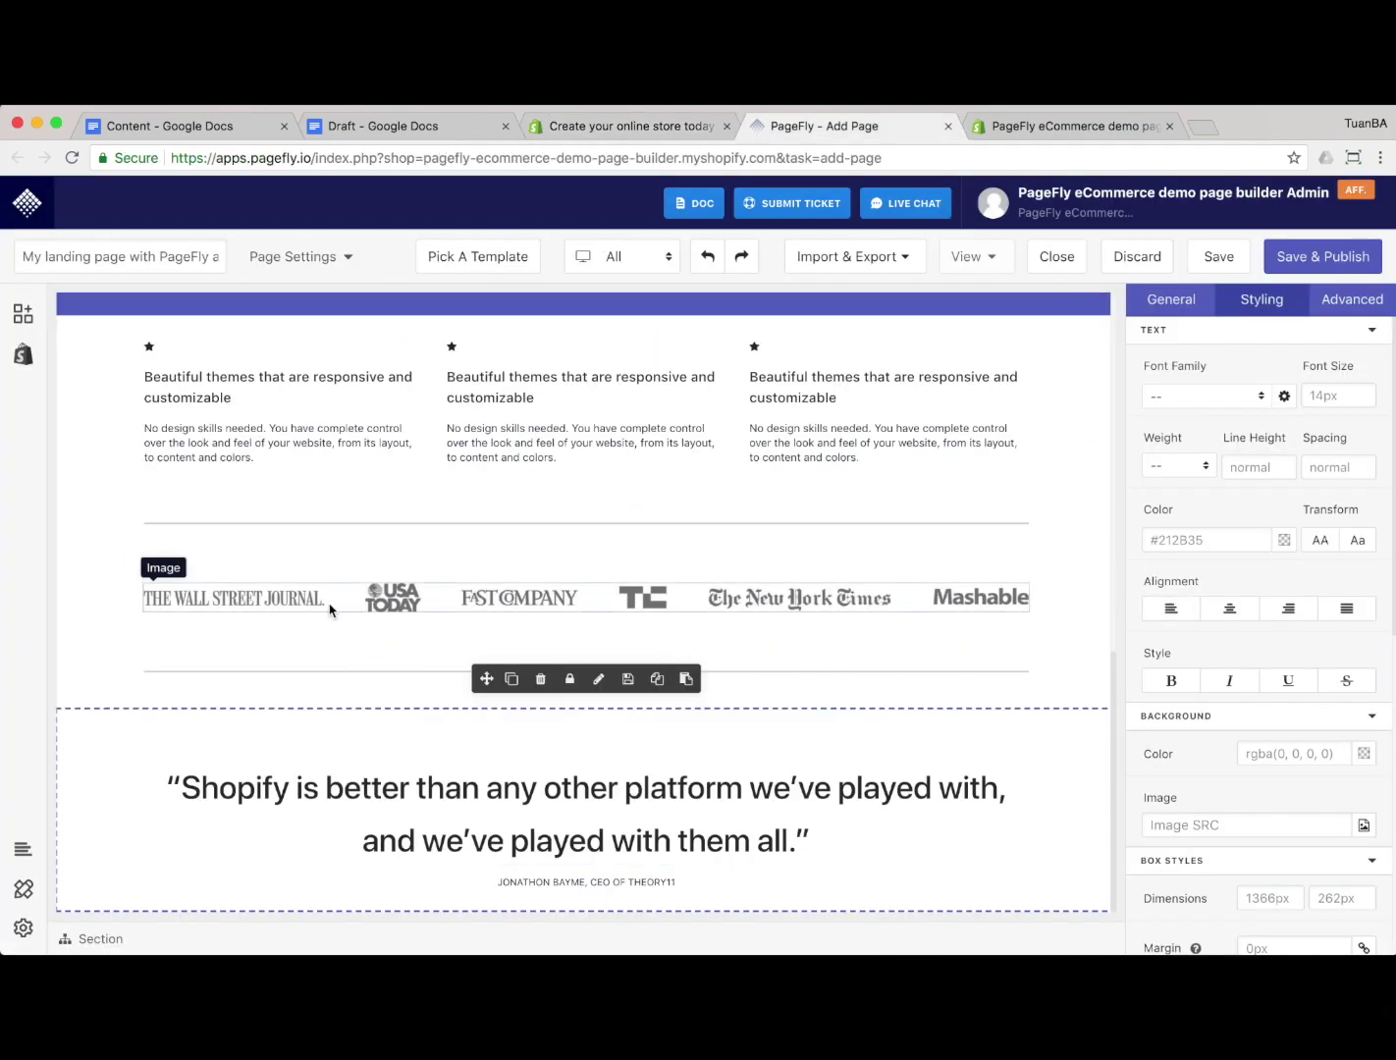
Add a Full Section below the testimonial
click(28, 319)
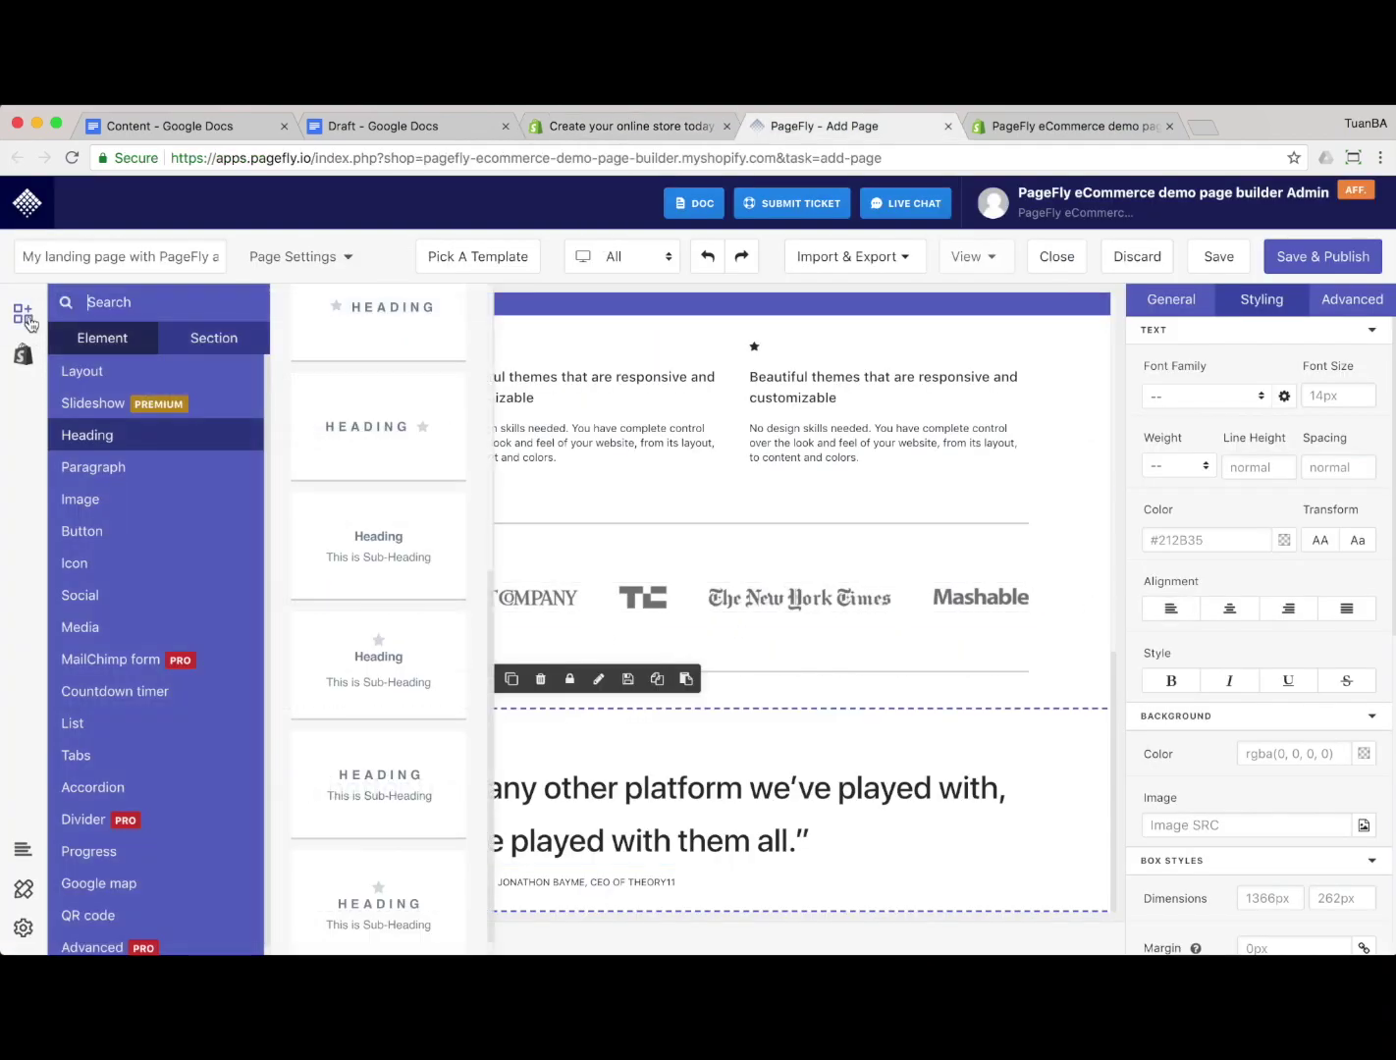
click(111, 373)
drag(349, 343, 445, 880)
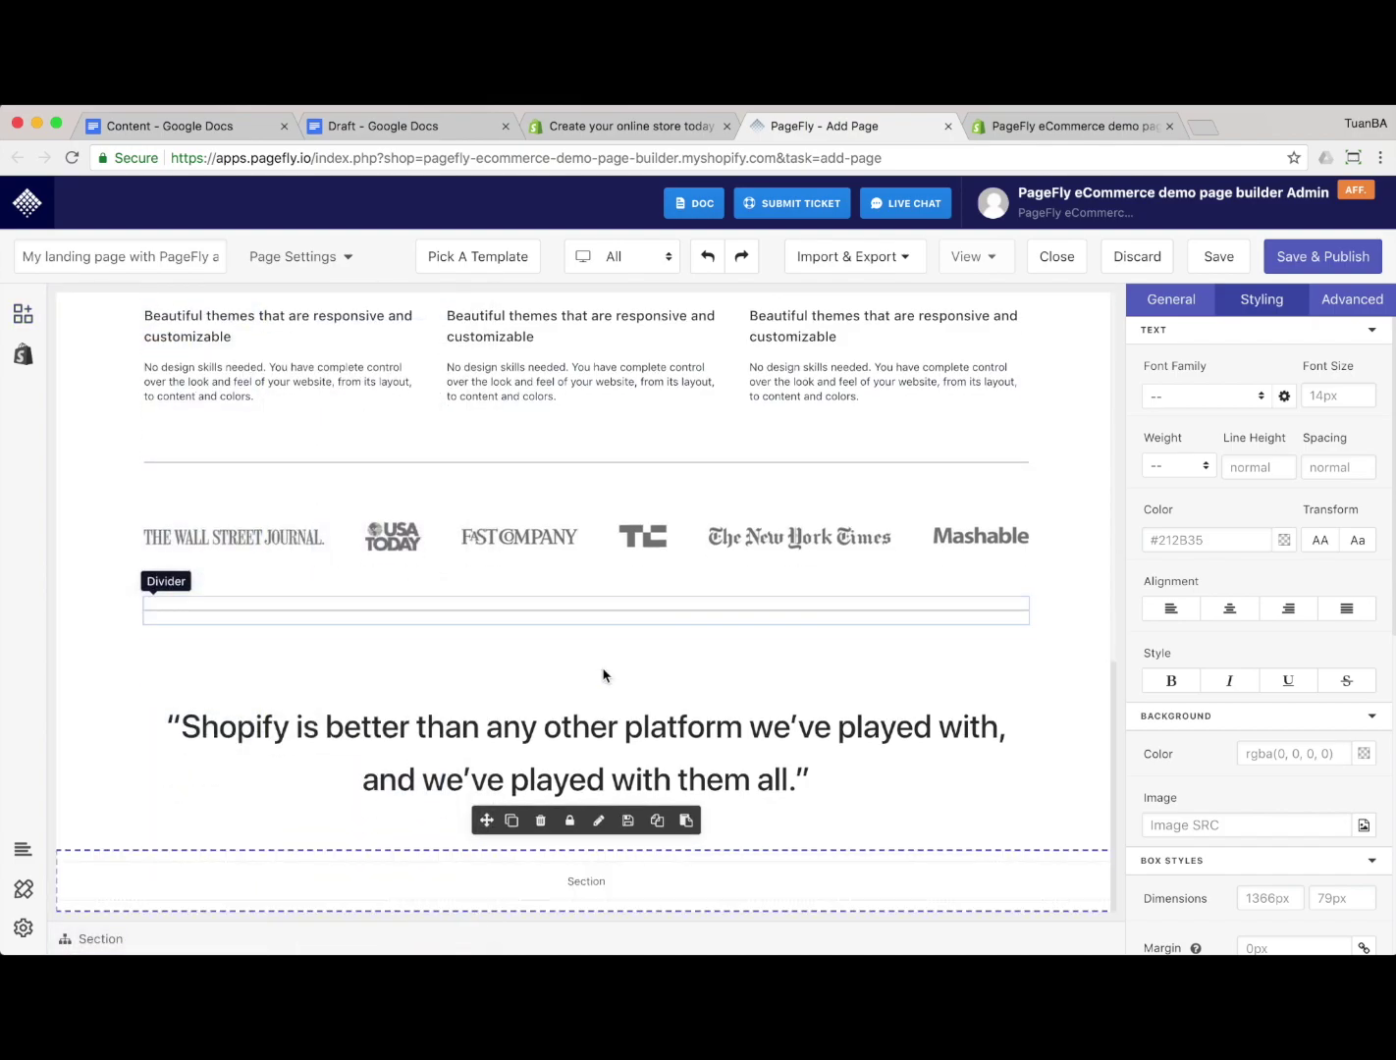
Place a solid button in the new bottom section
click(23, 314)
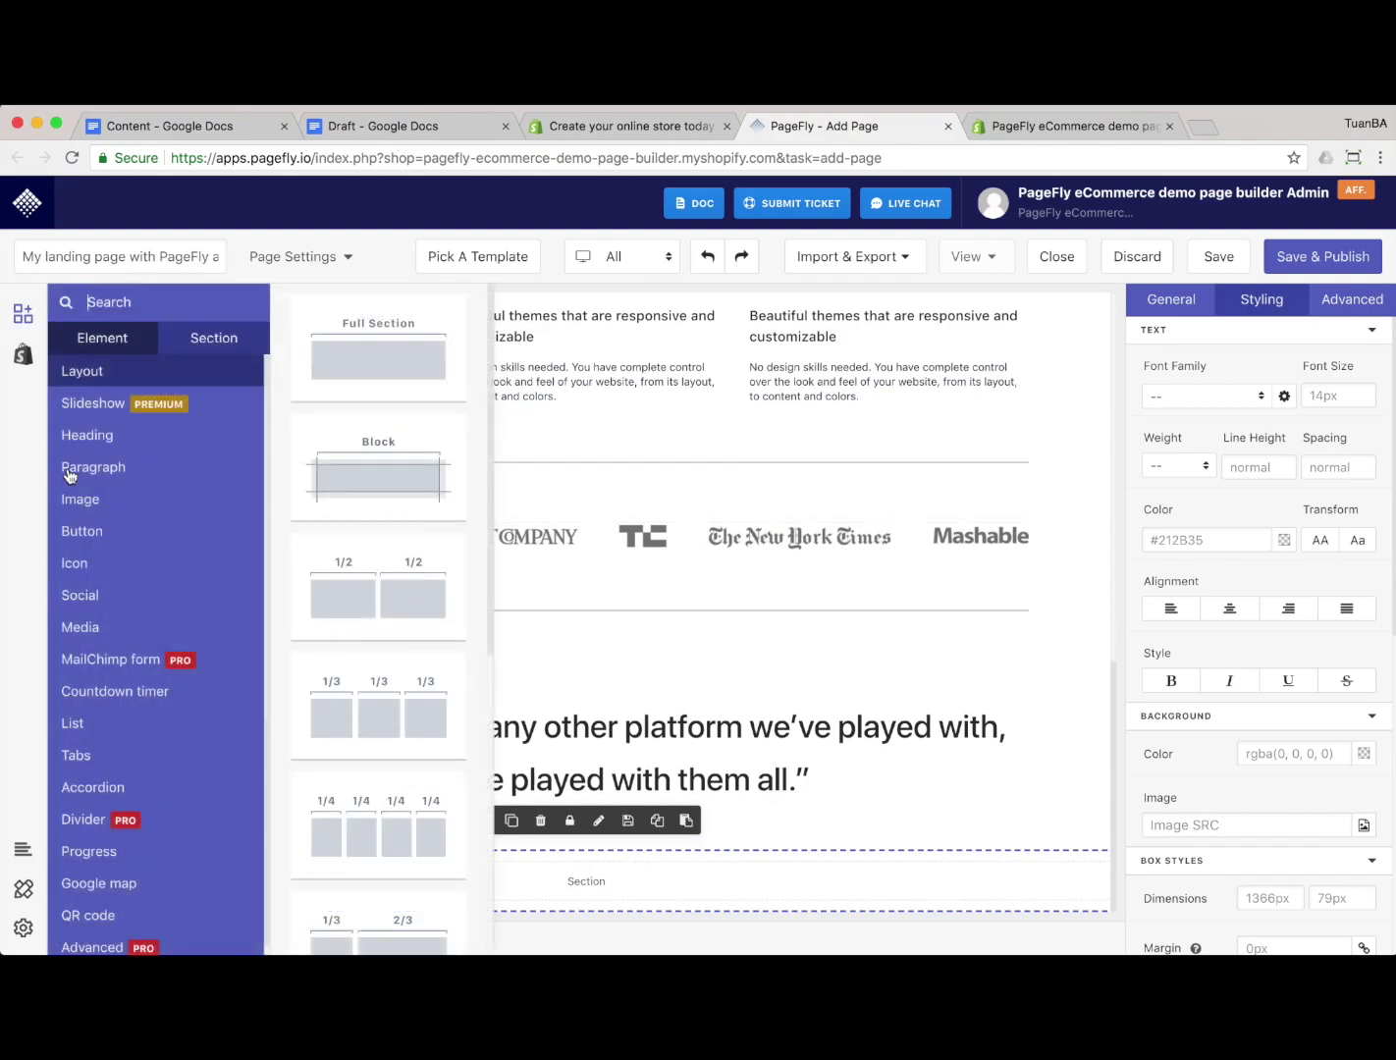
click(98, 533)
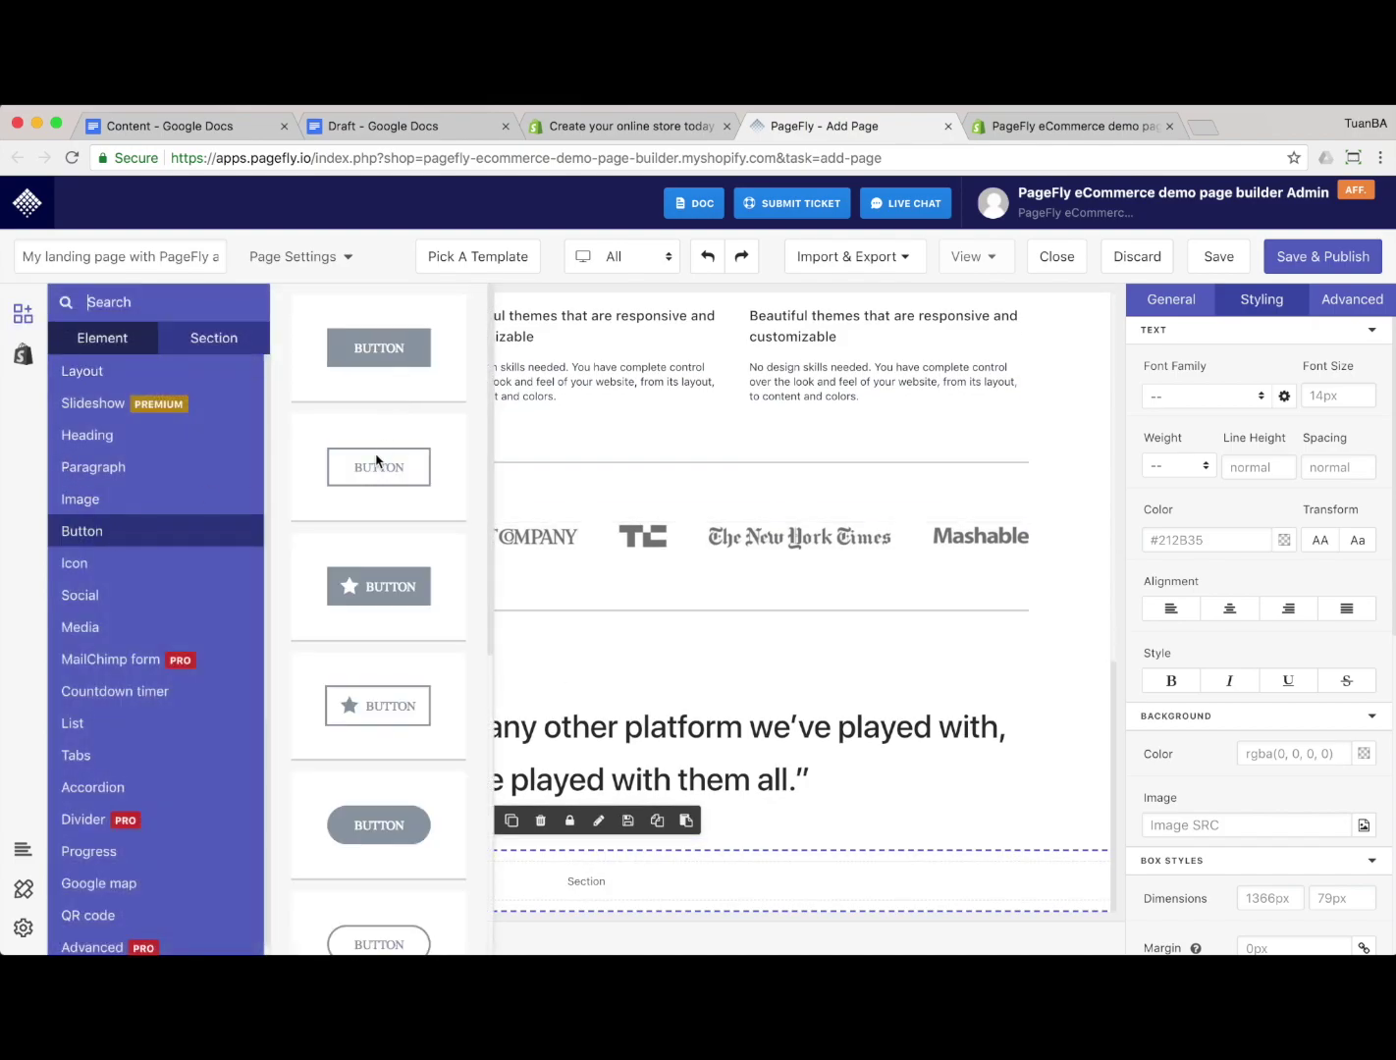
scroll(378, 460, down, 2)
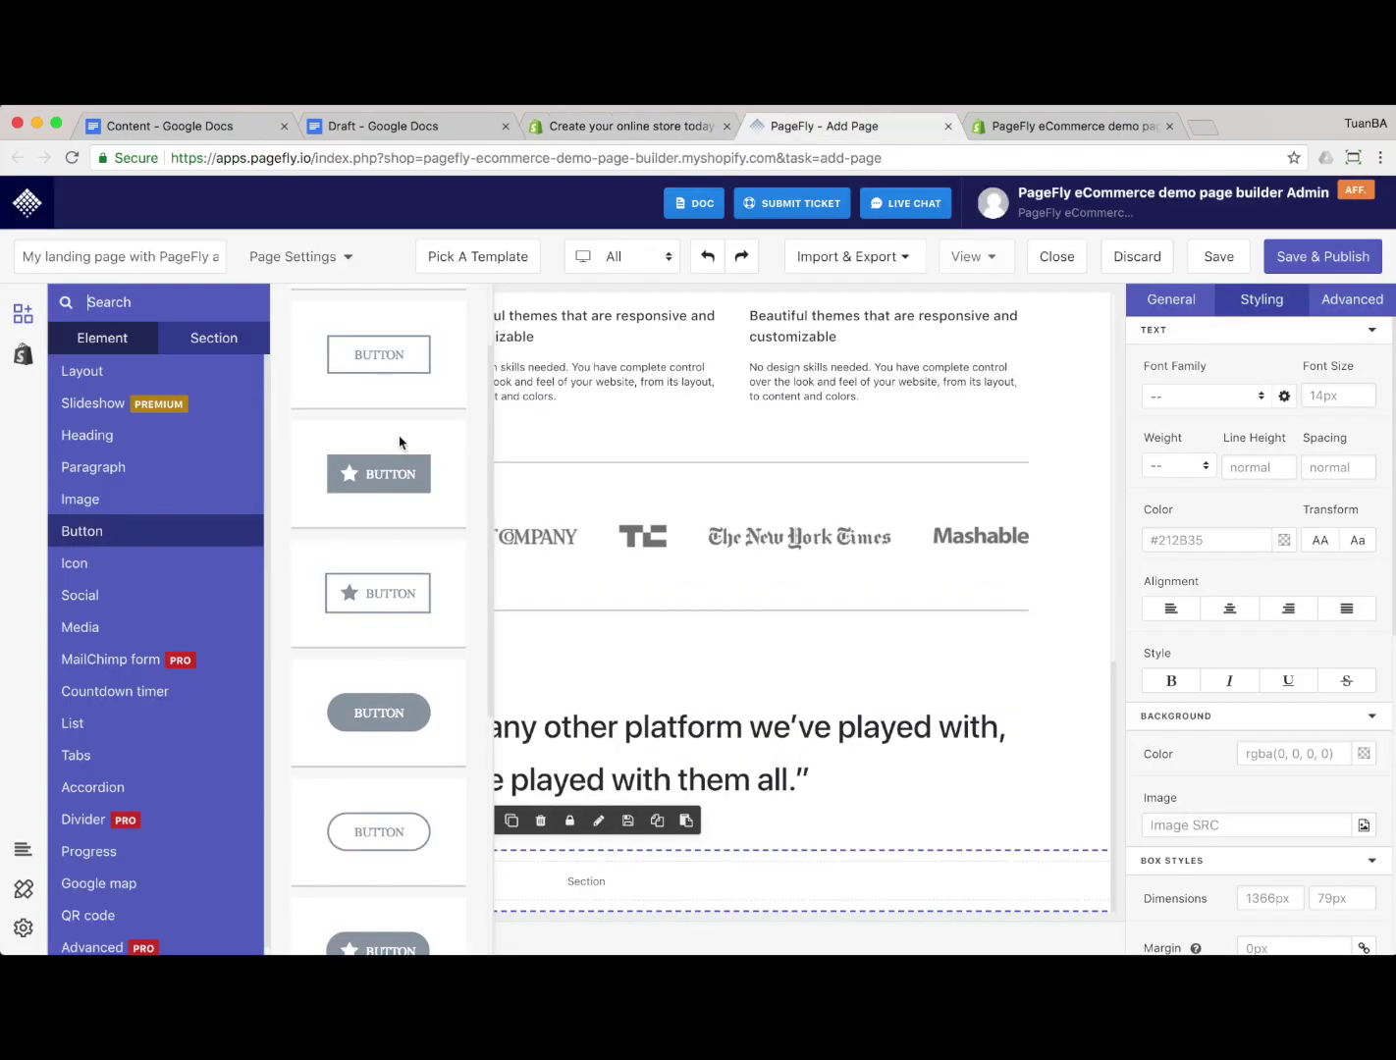
scroll(387, 464, up, 2)
drag(392, 361, 646, 894)
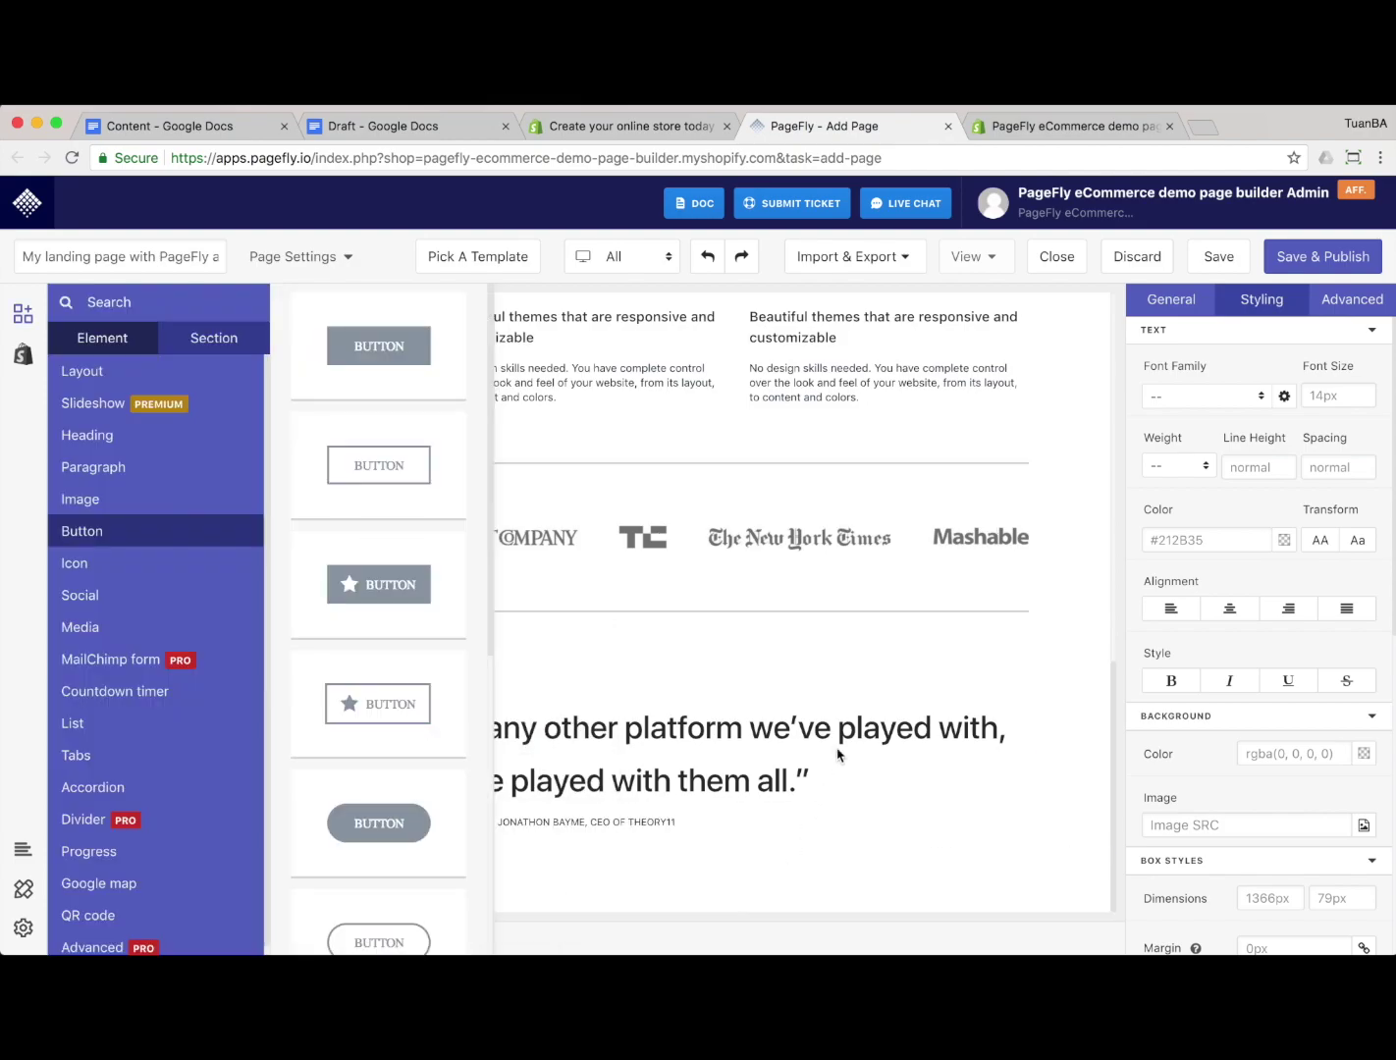
click(739, 887)
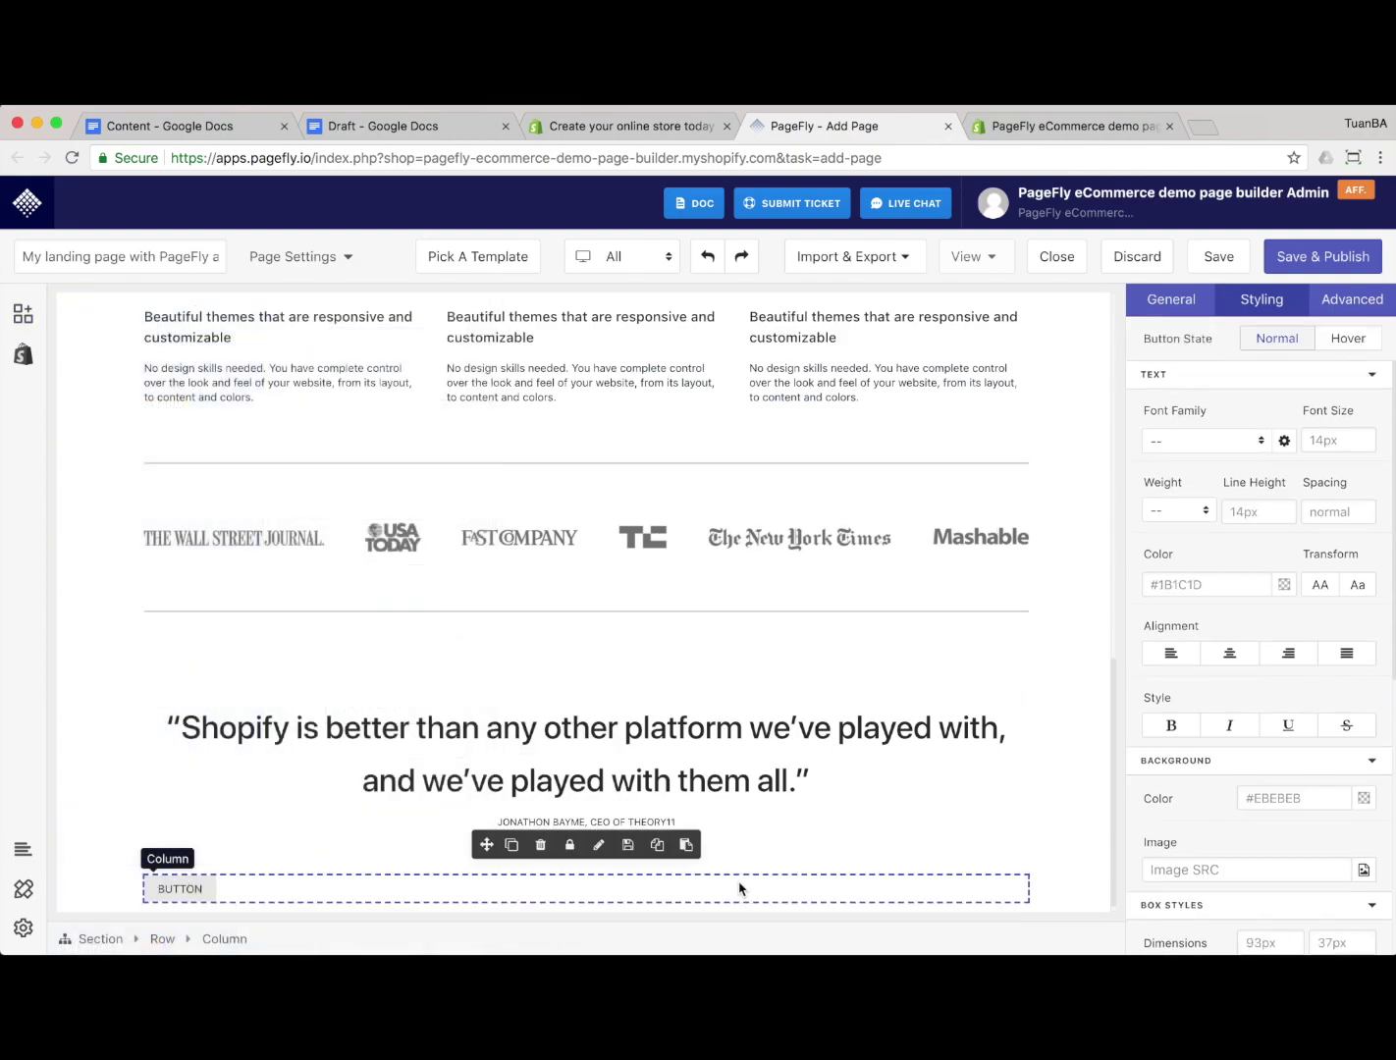
Centre the button, relabel it 'Get started' and give it a Rounded shape
click(163, 939)
click(1244, 608)
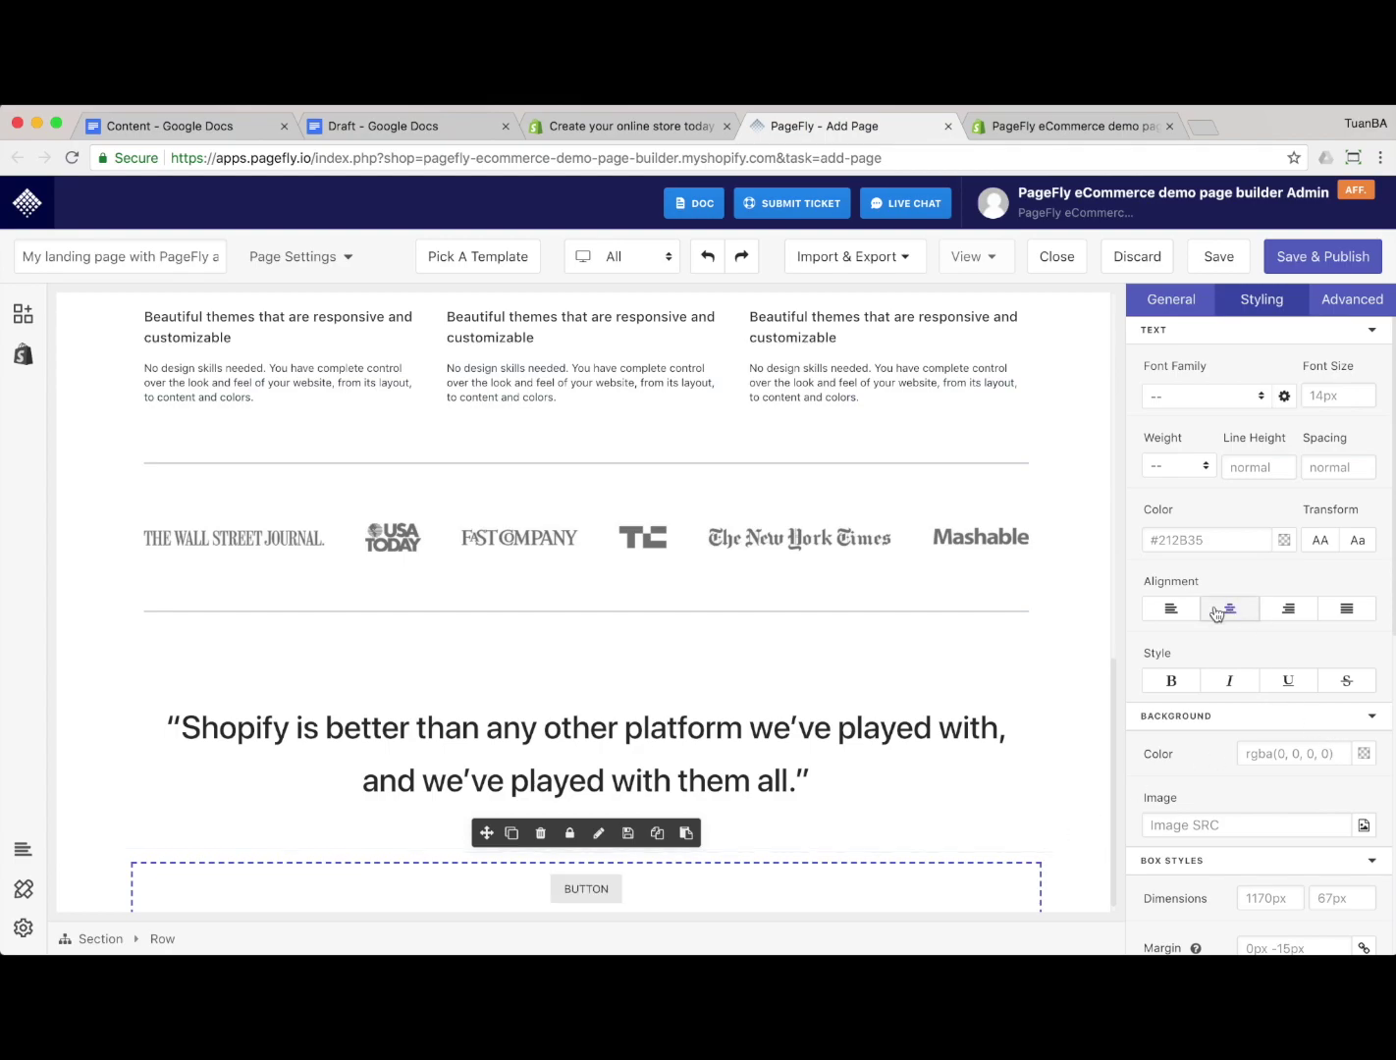
click(604, 879)
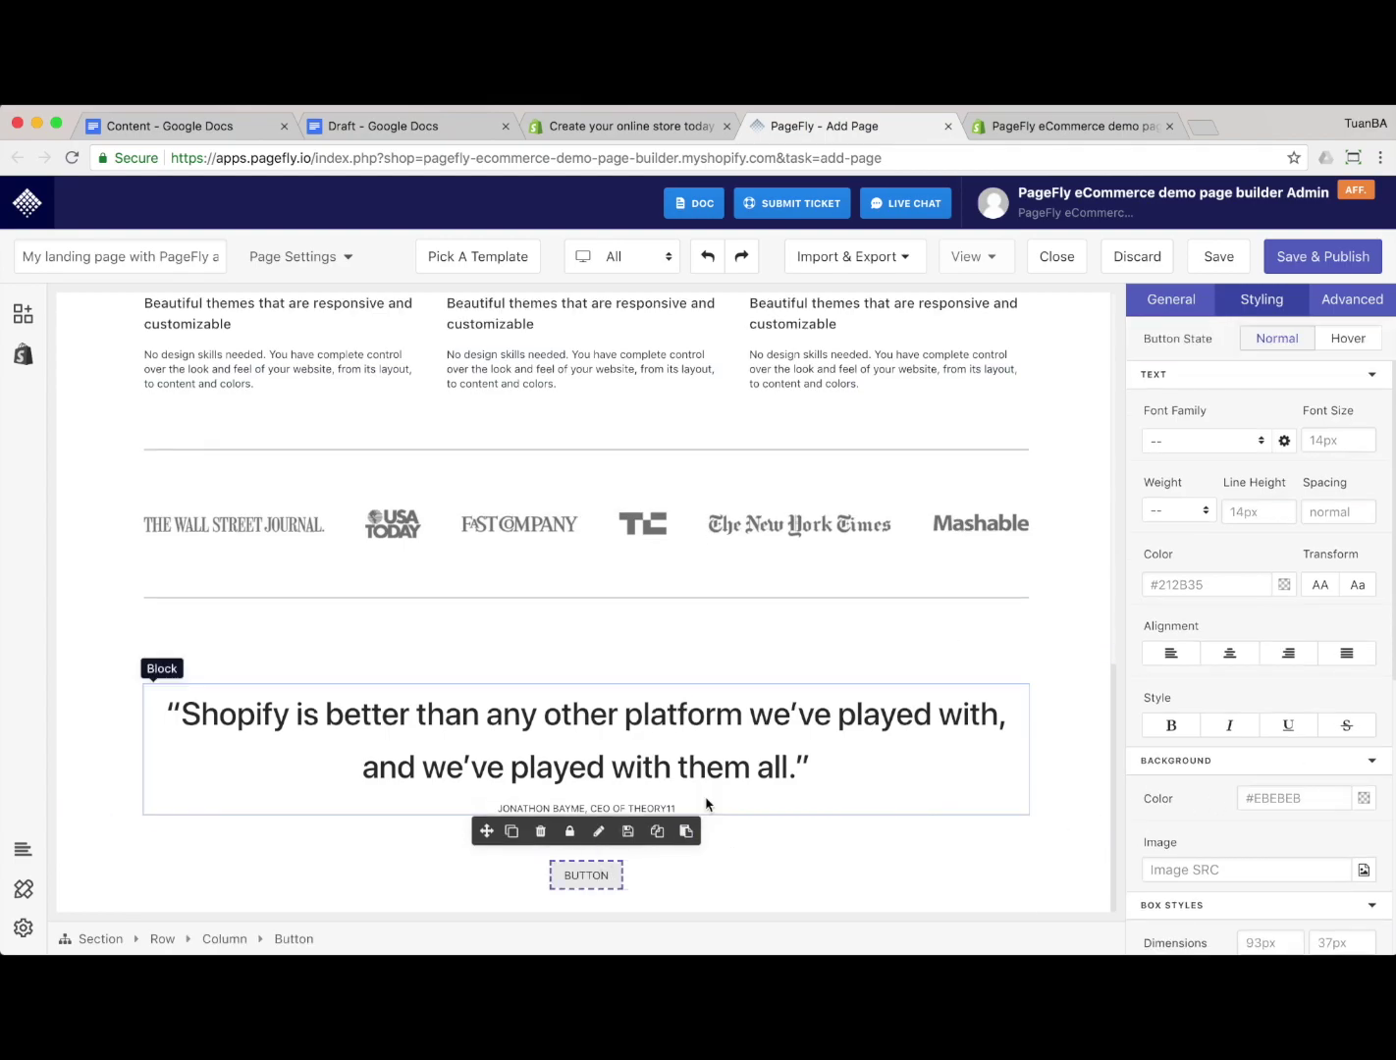
key(ctrl+shift+Tab)
key(ctrl+Tab)
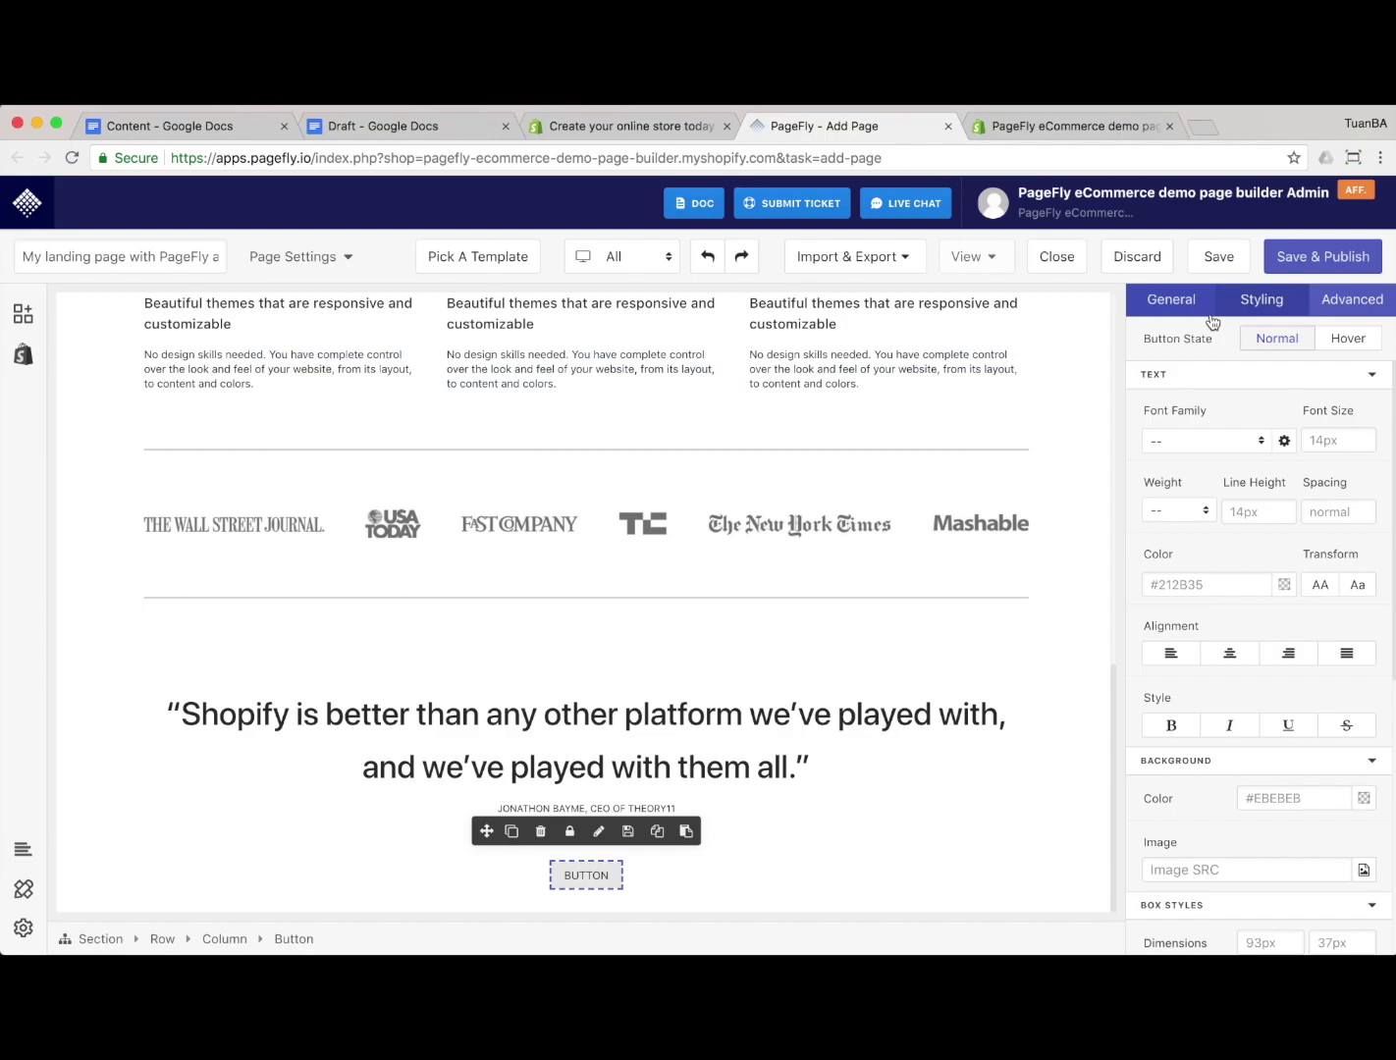
click(1178, 299)
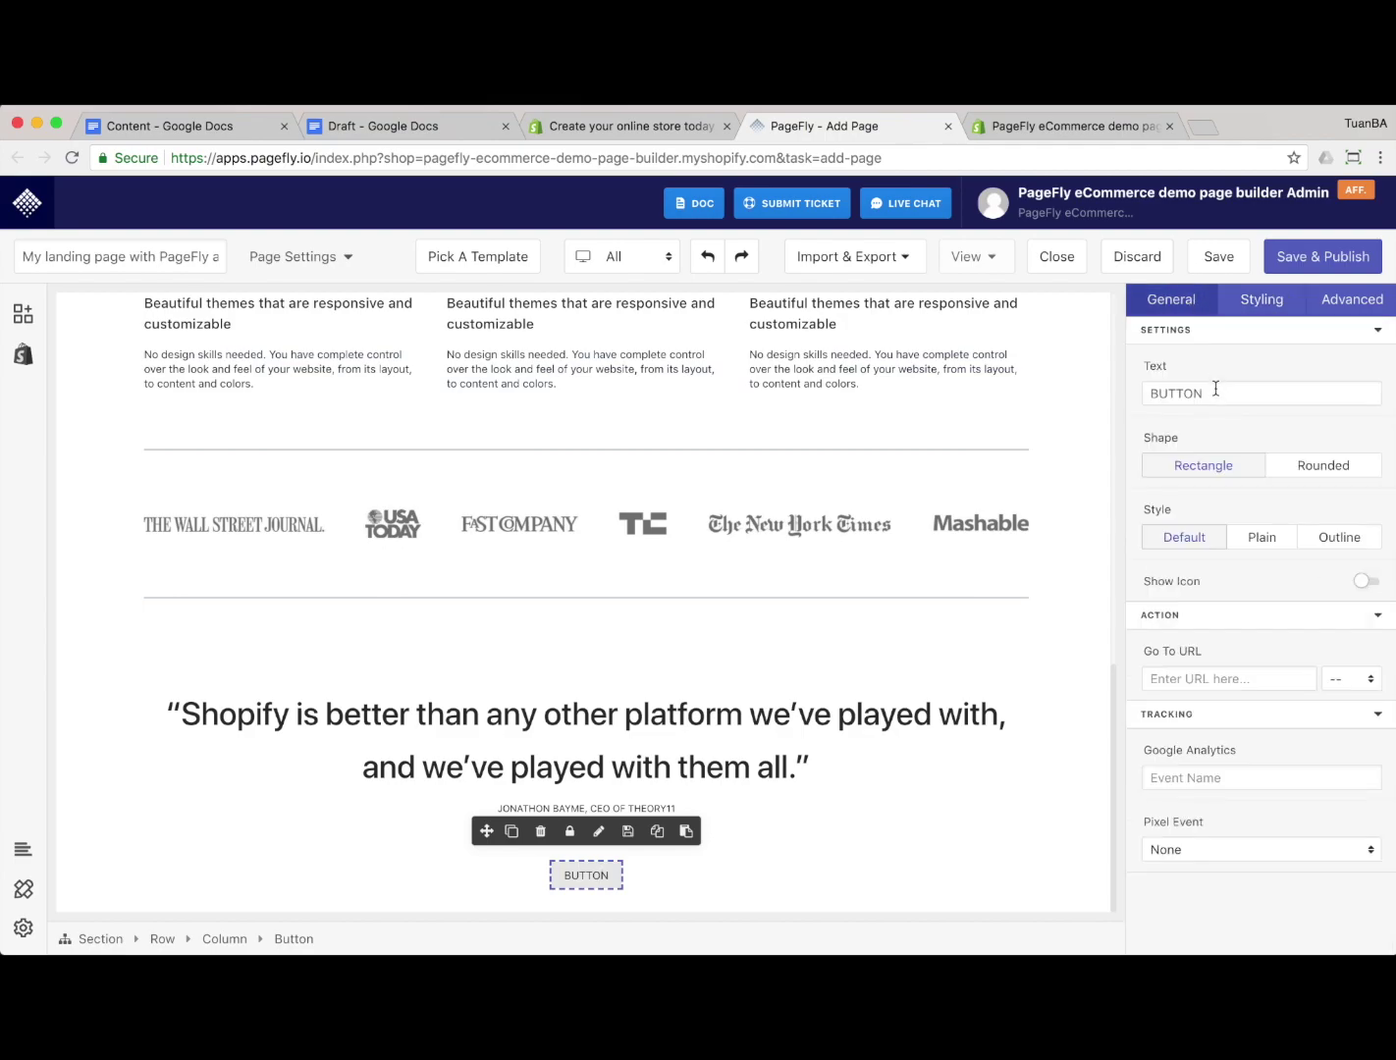
double_click(1216, 389)
text(Get starte)
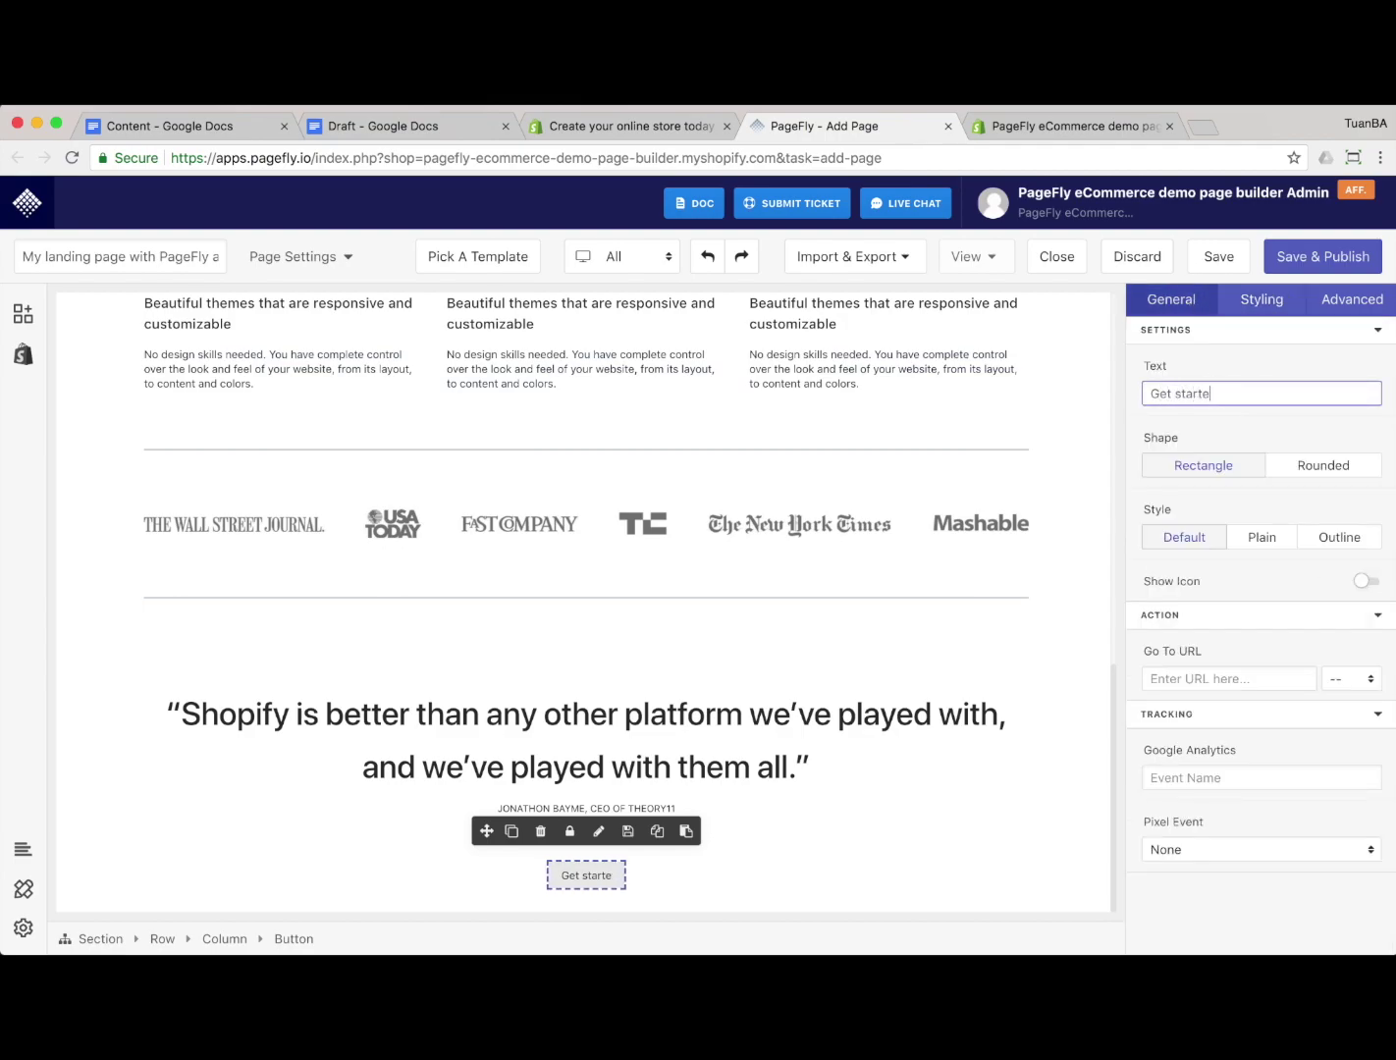
text(d)
click(1292, 467)
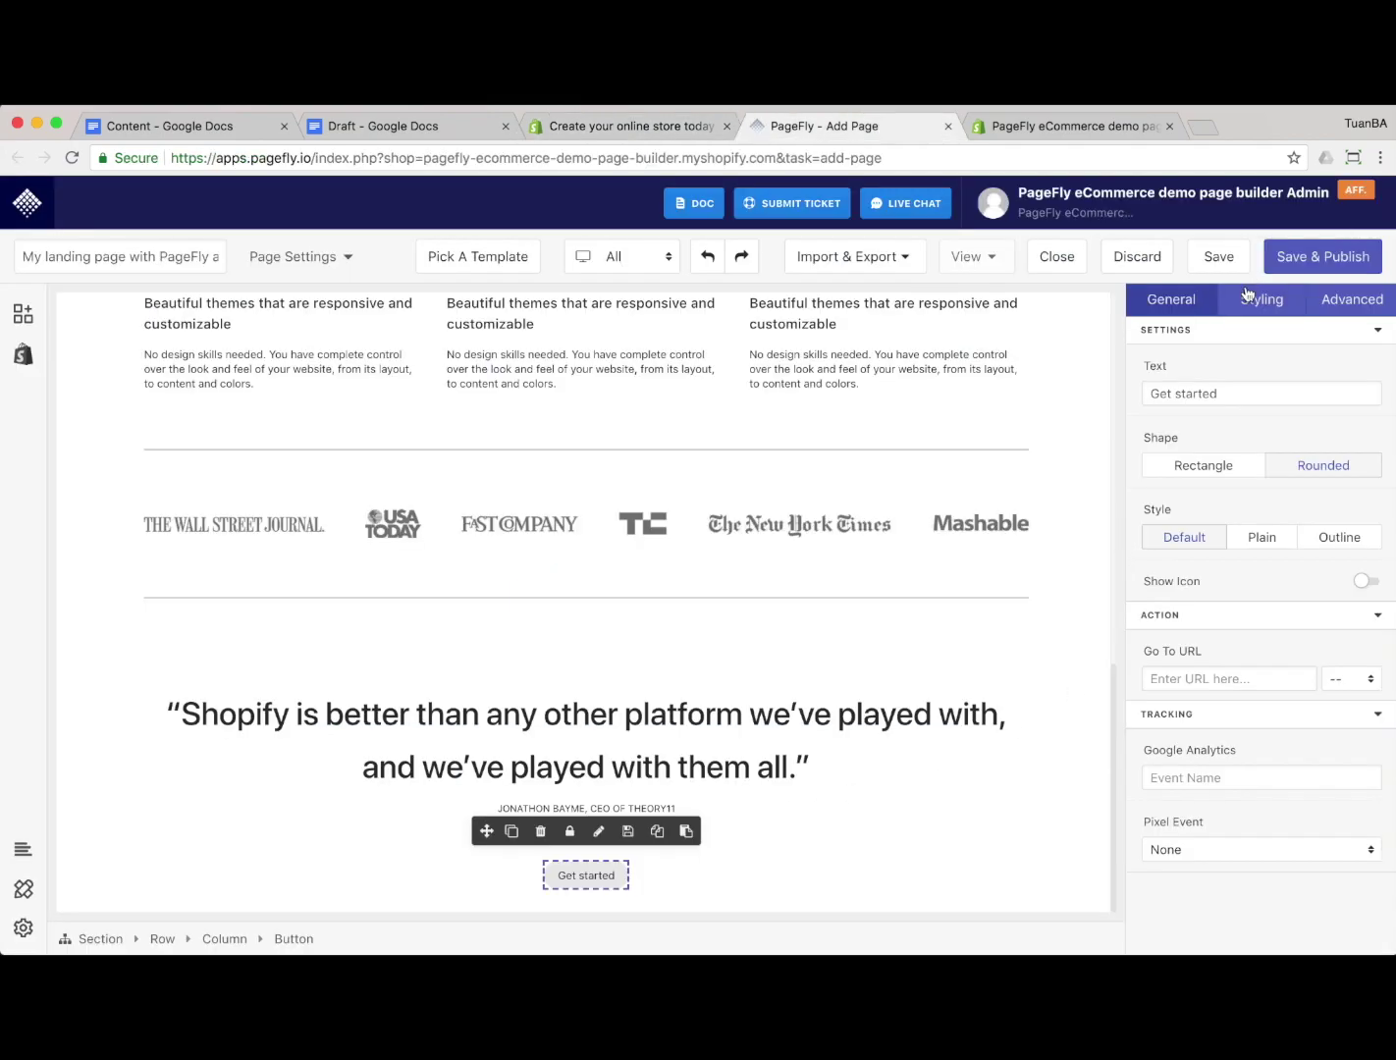
Make the button text white and paste #5c6ac4 as its background colour
click(1247, 294)
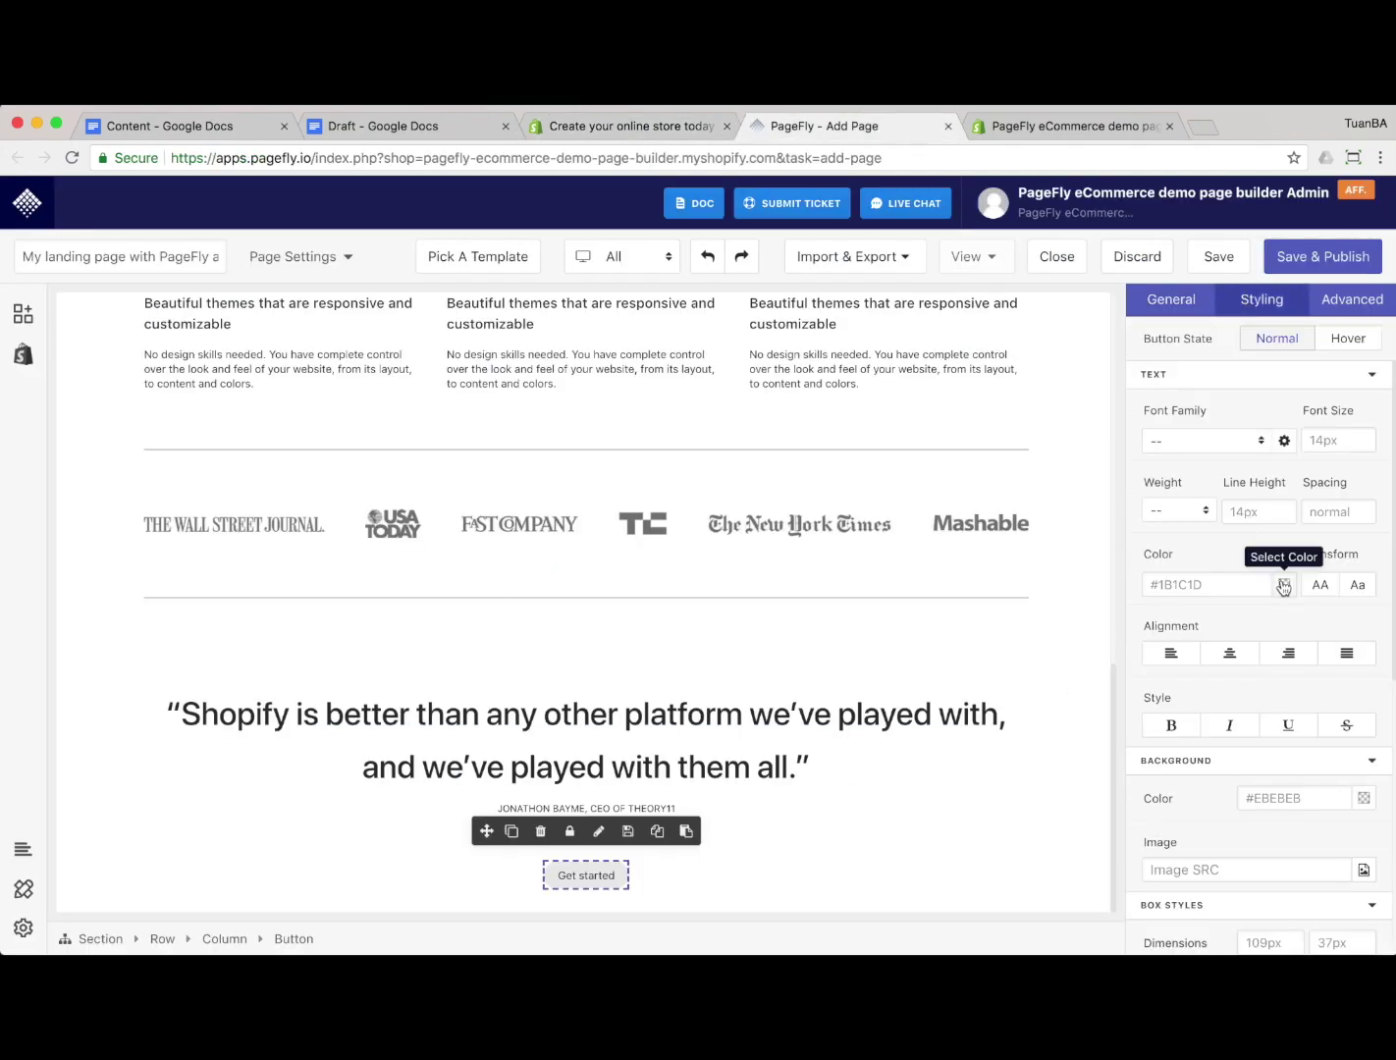
click(1283, 586)
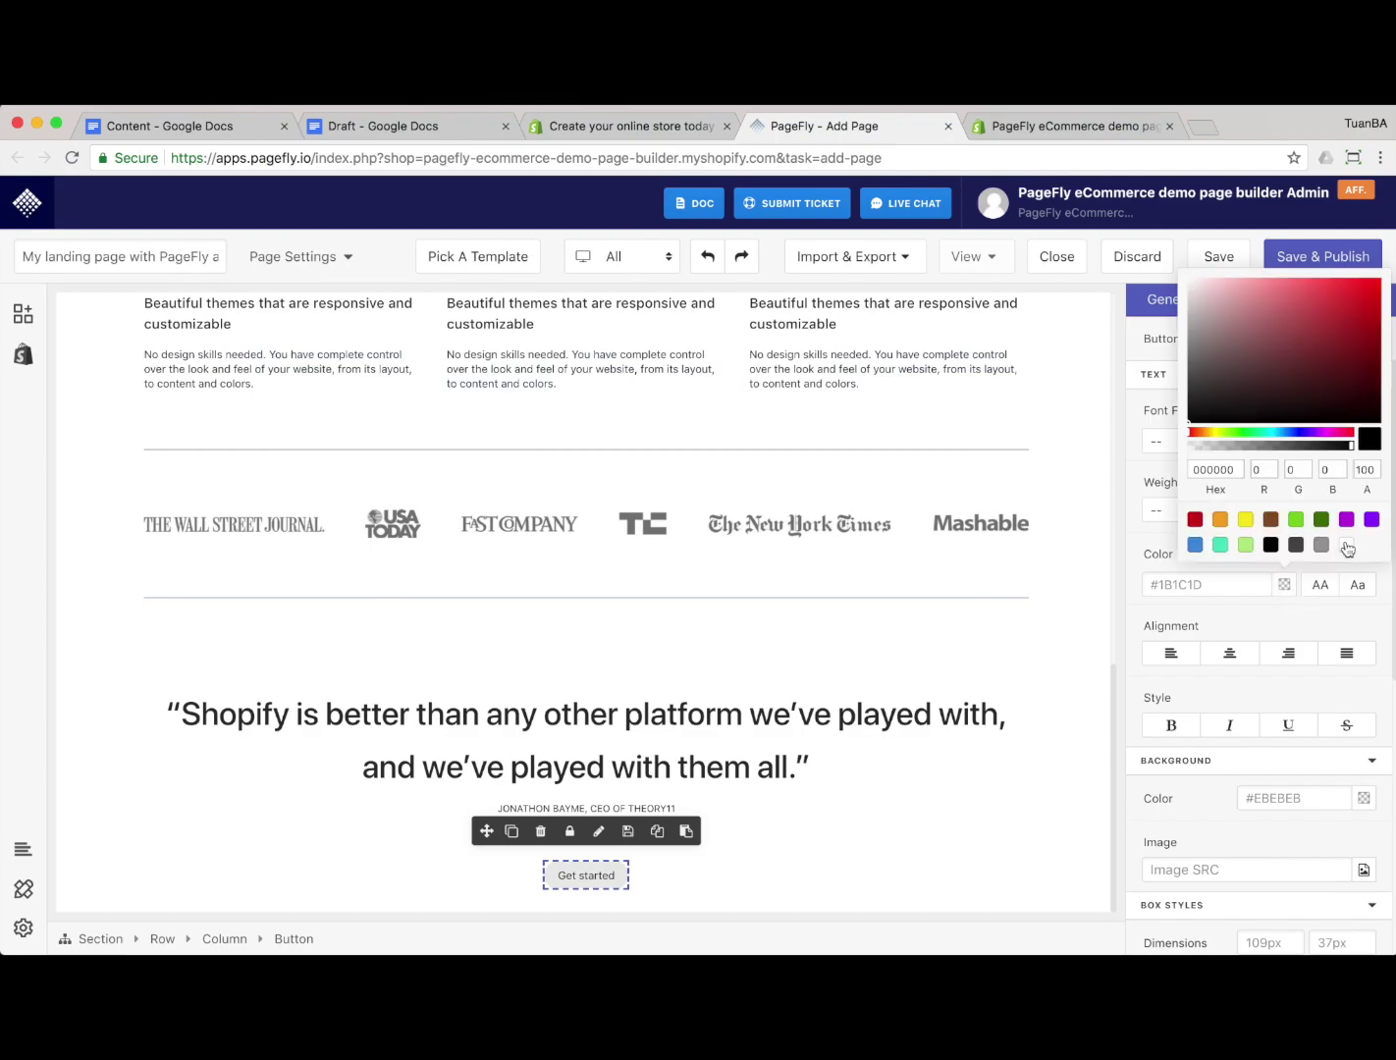
click(1346, 546)
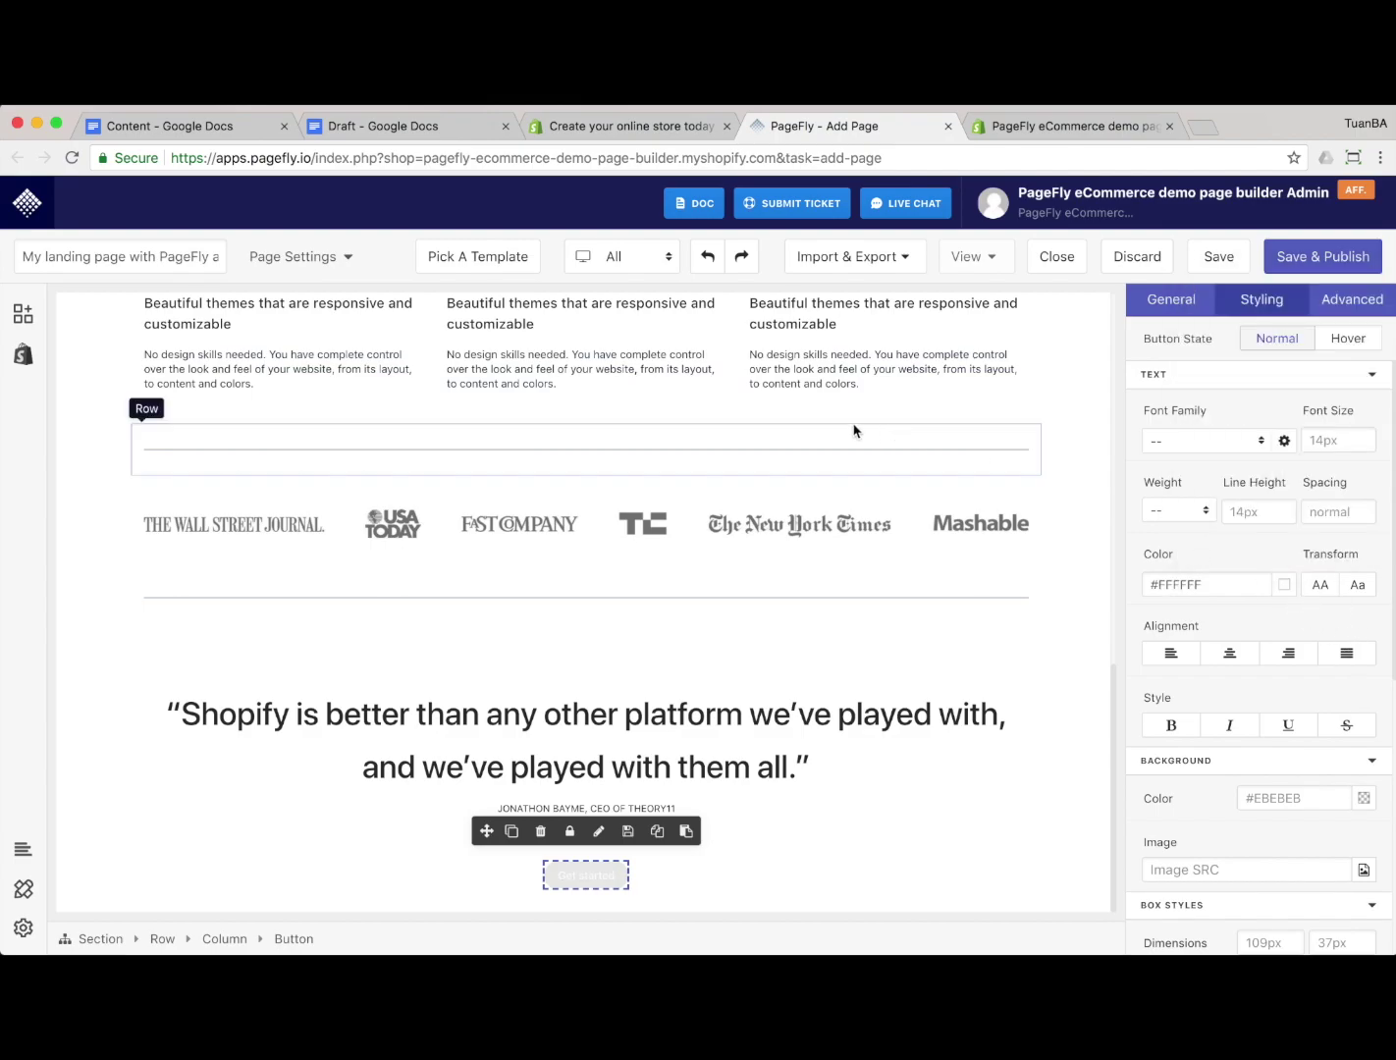
click(365, 126)
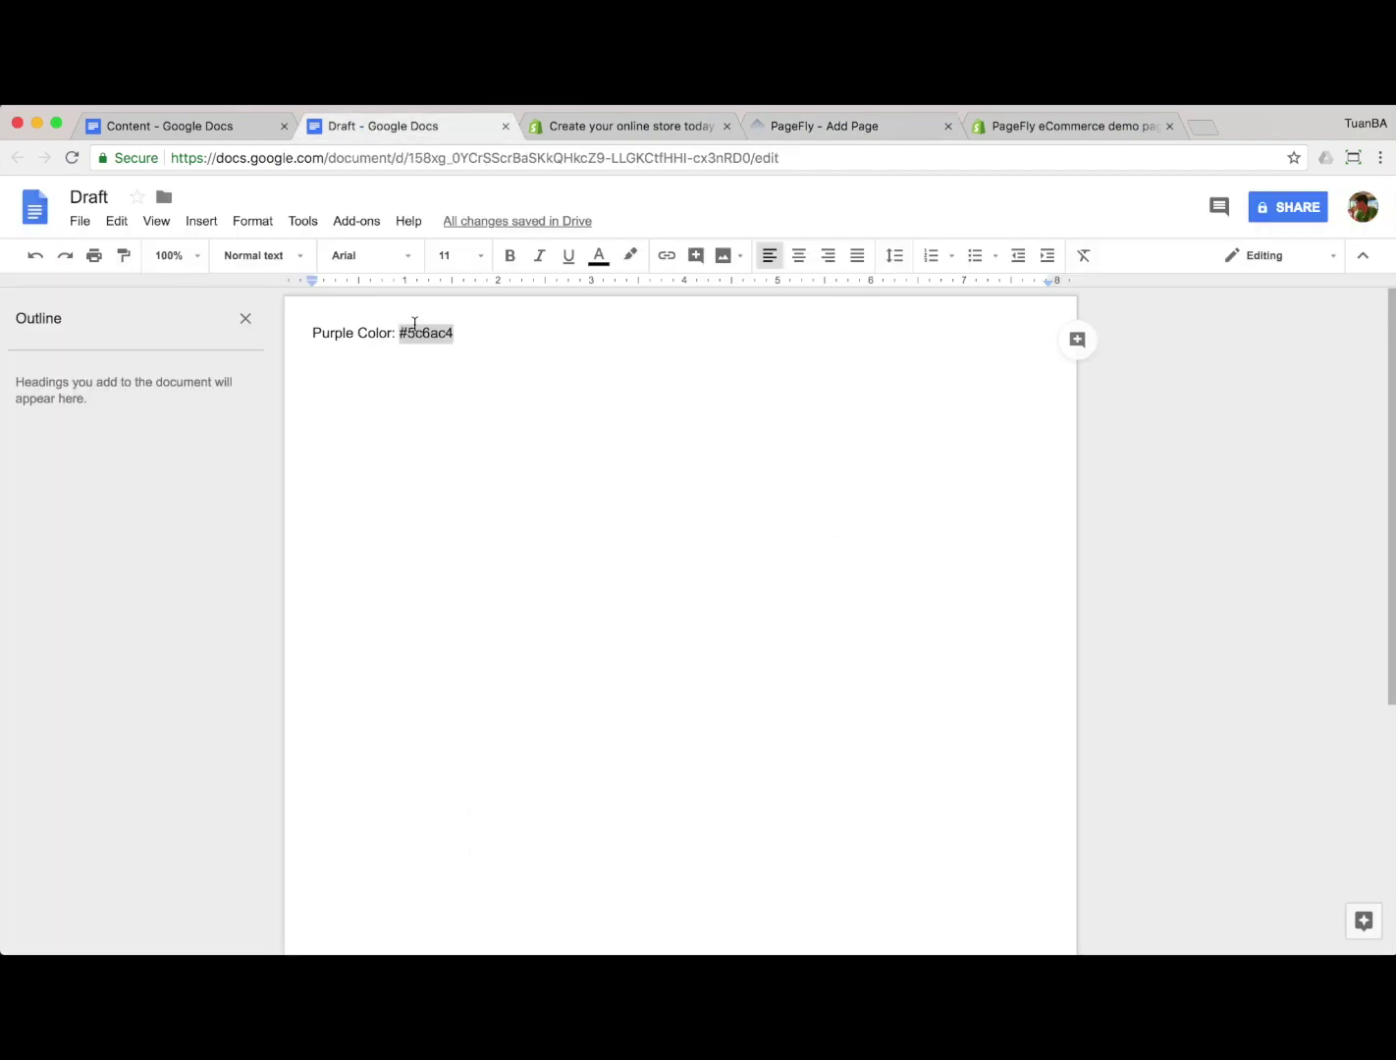
right_click(414, 324)
click(463, 371)
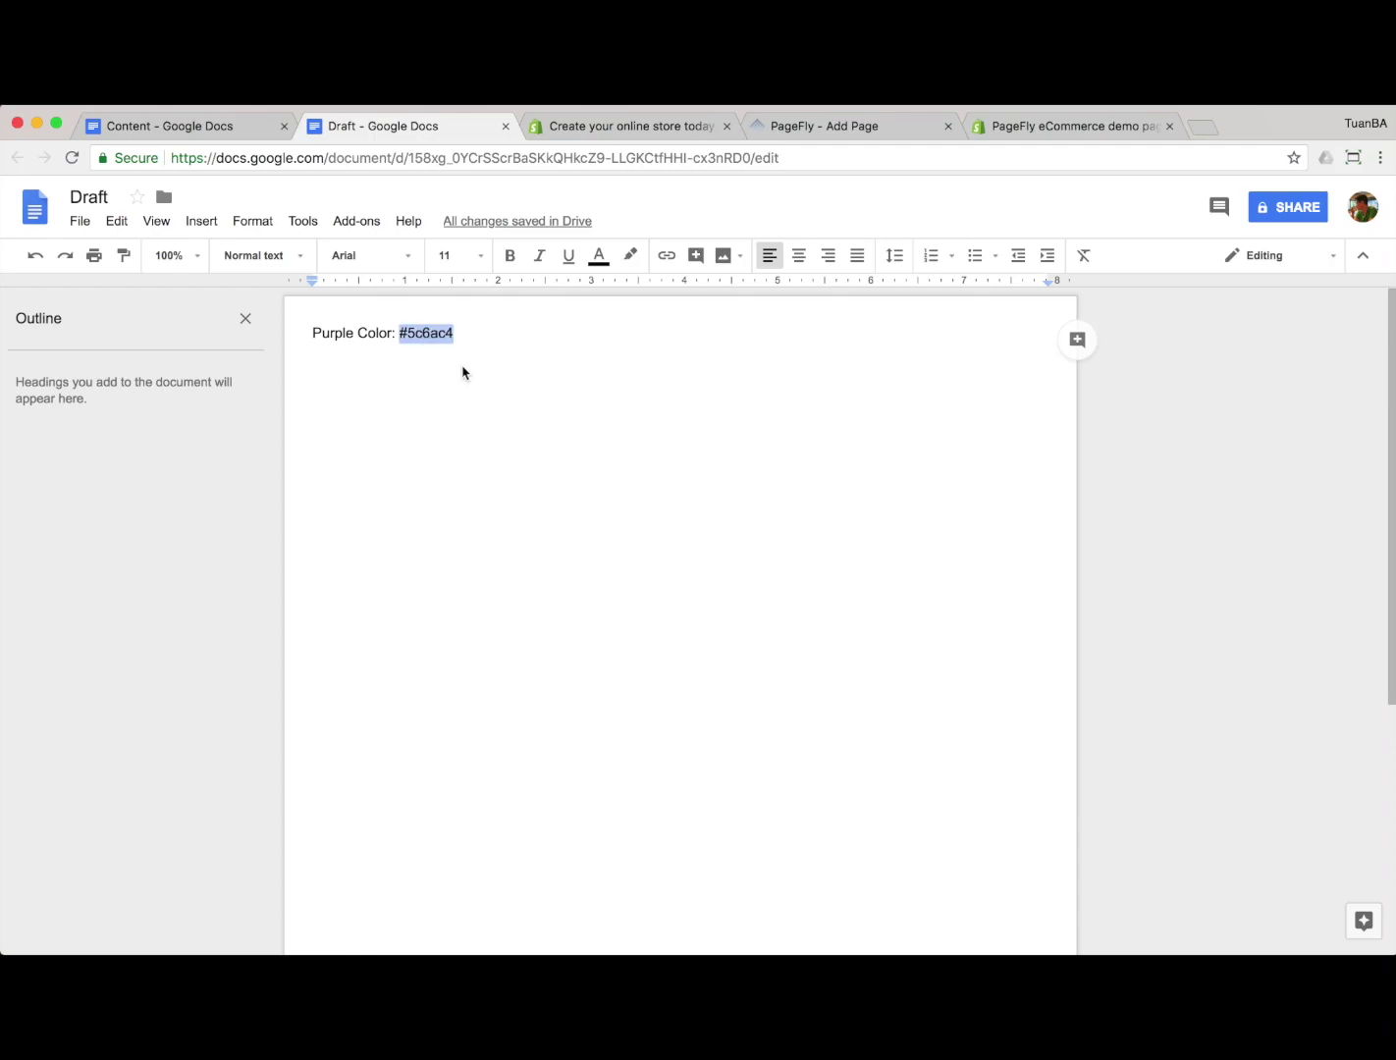
click(778, 134)
scroll(1276, 694, down, 3)
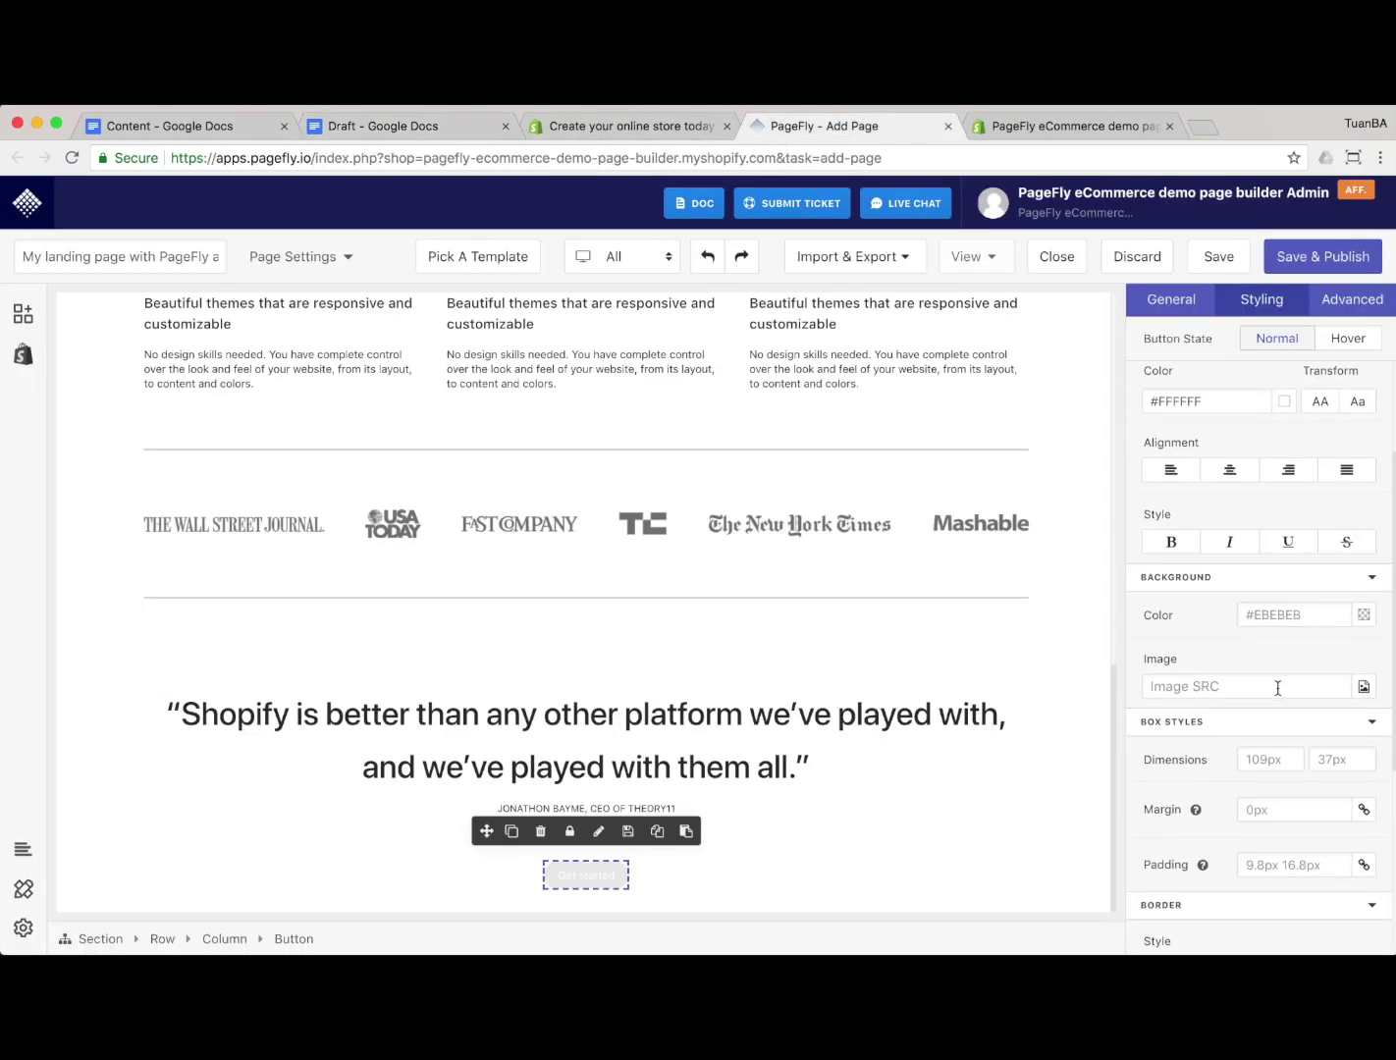
key(ctrl+v)
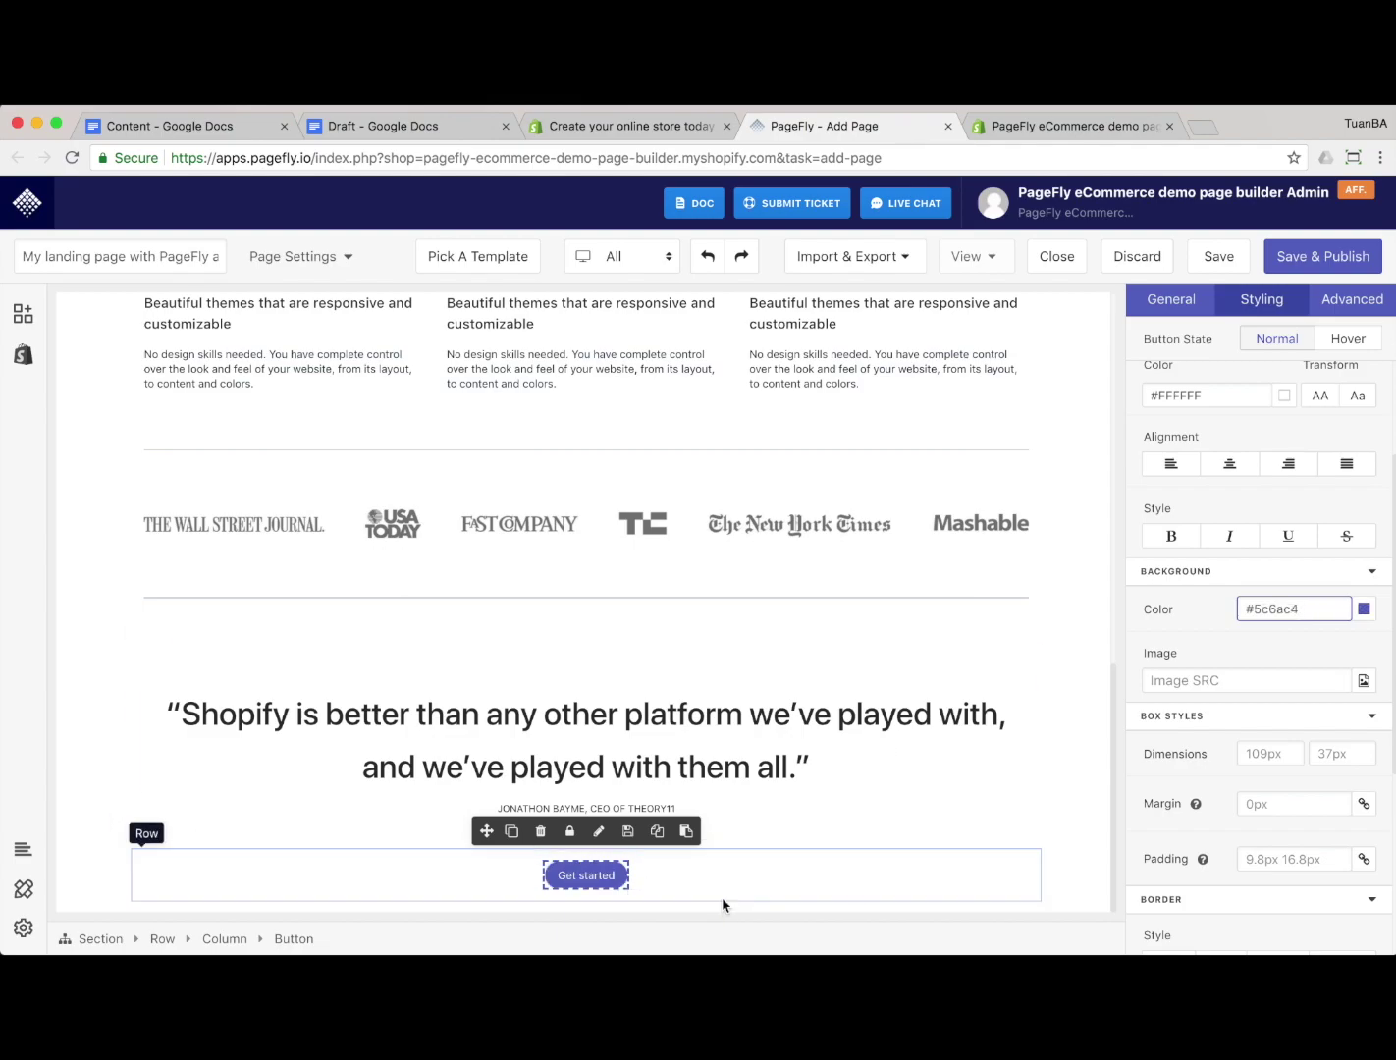
key(ctrl+shift+Tab)
key(ctrl+Tab)
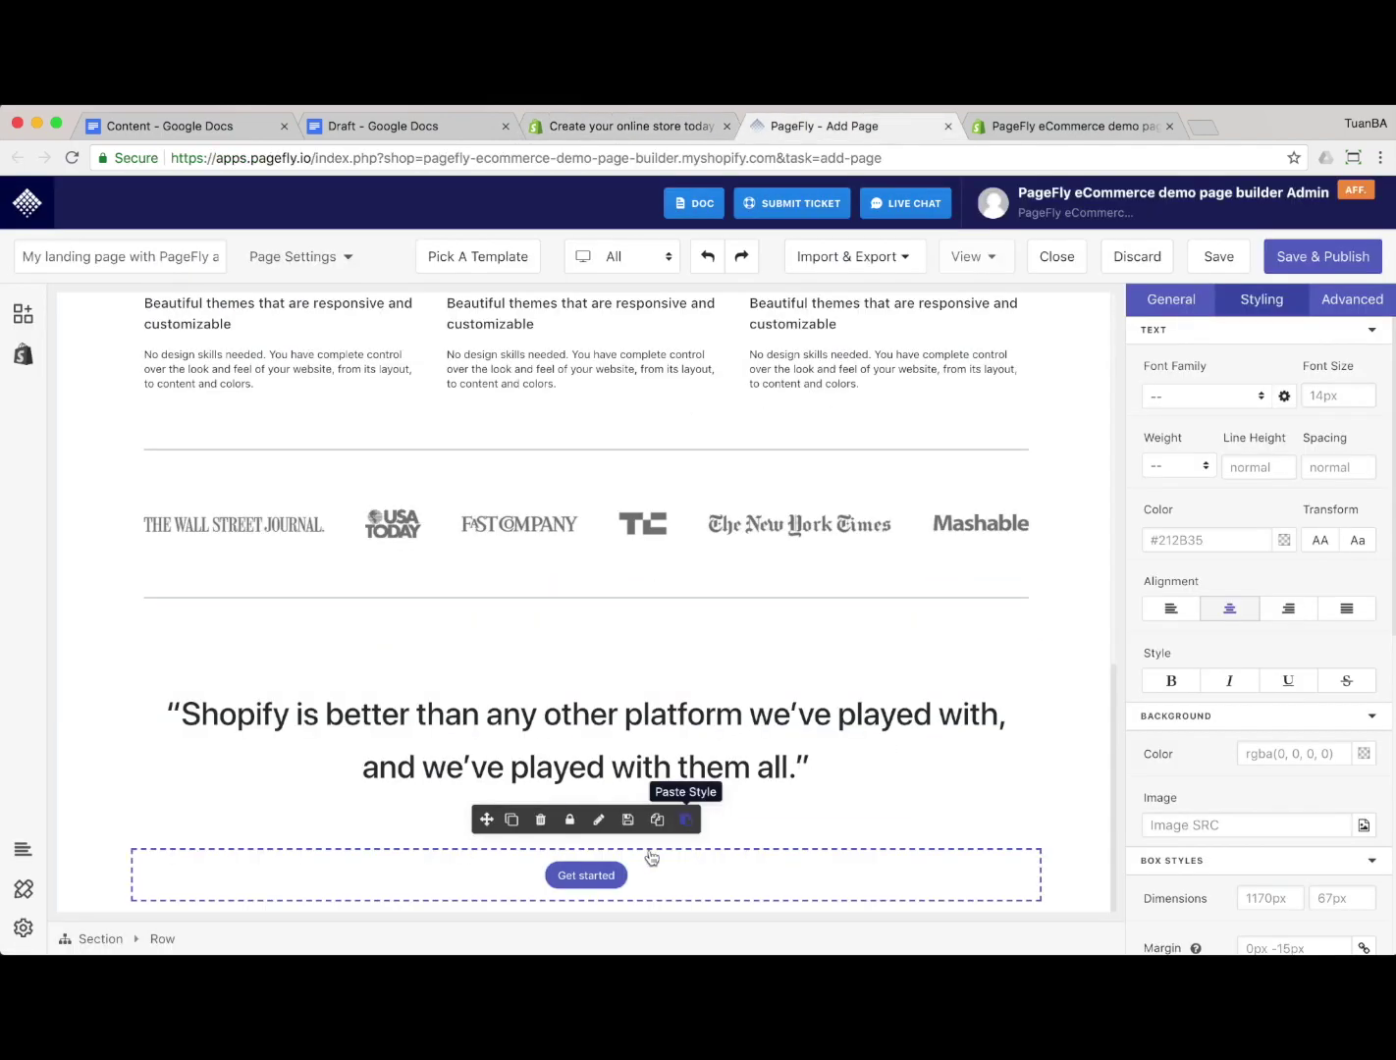
Set the button's border radius to 10px
scroll(1298, 765, down, 5)
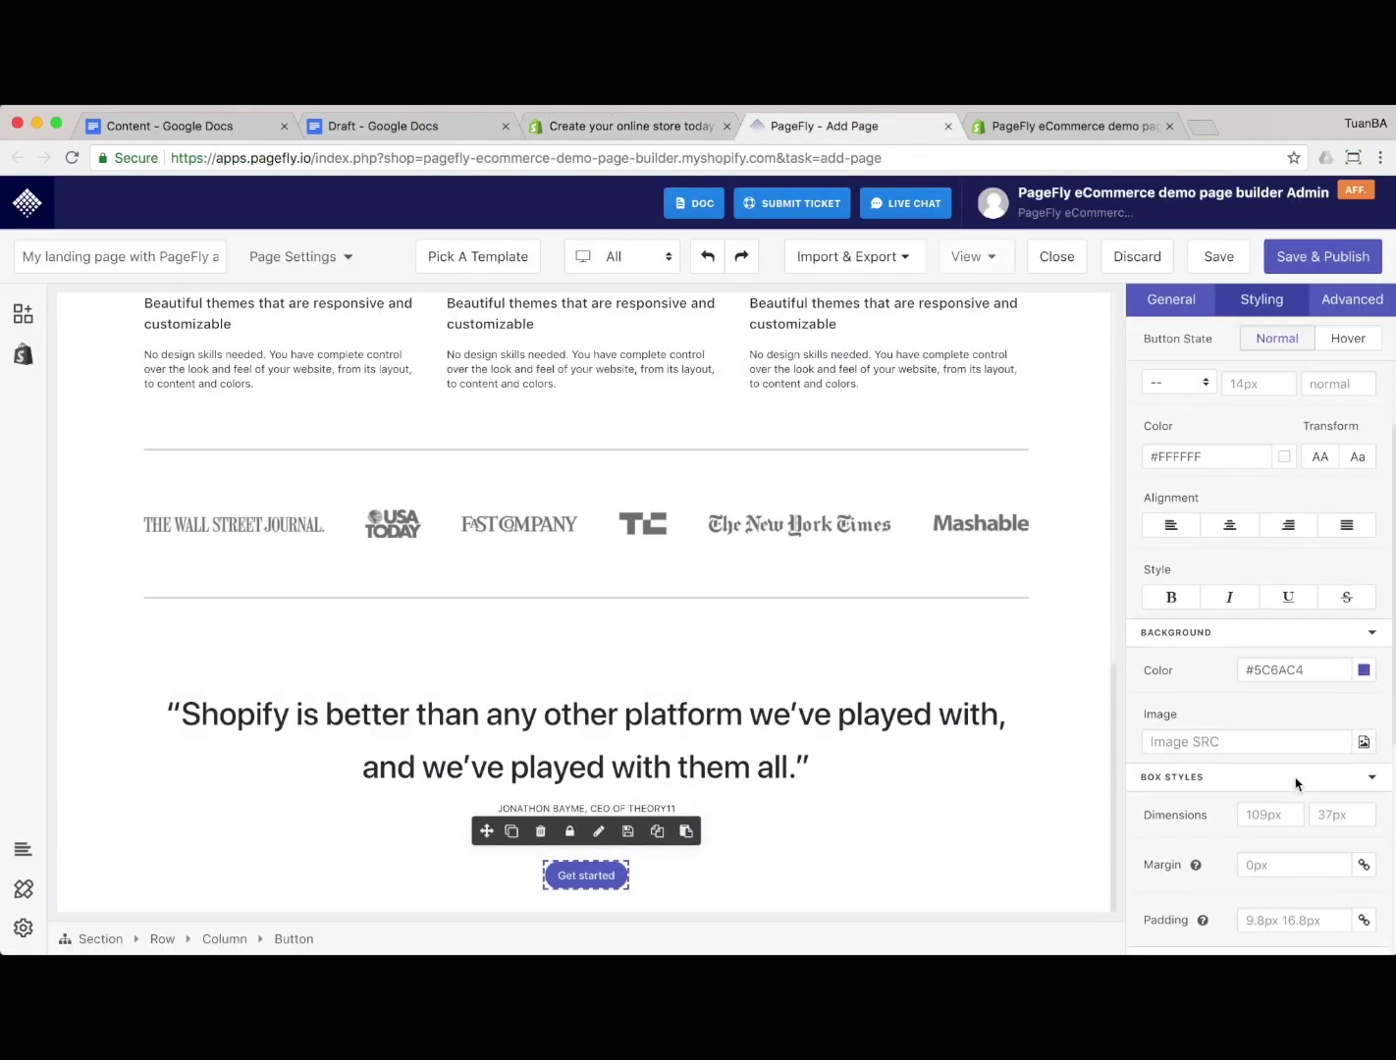
scroll(1296, 777, down, 4)
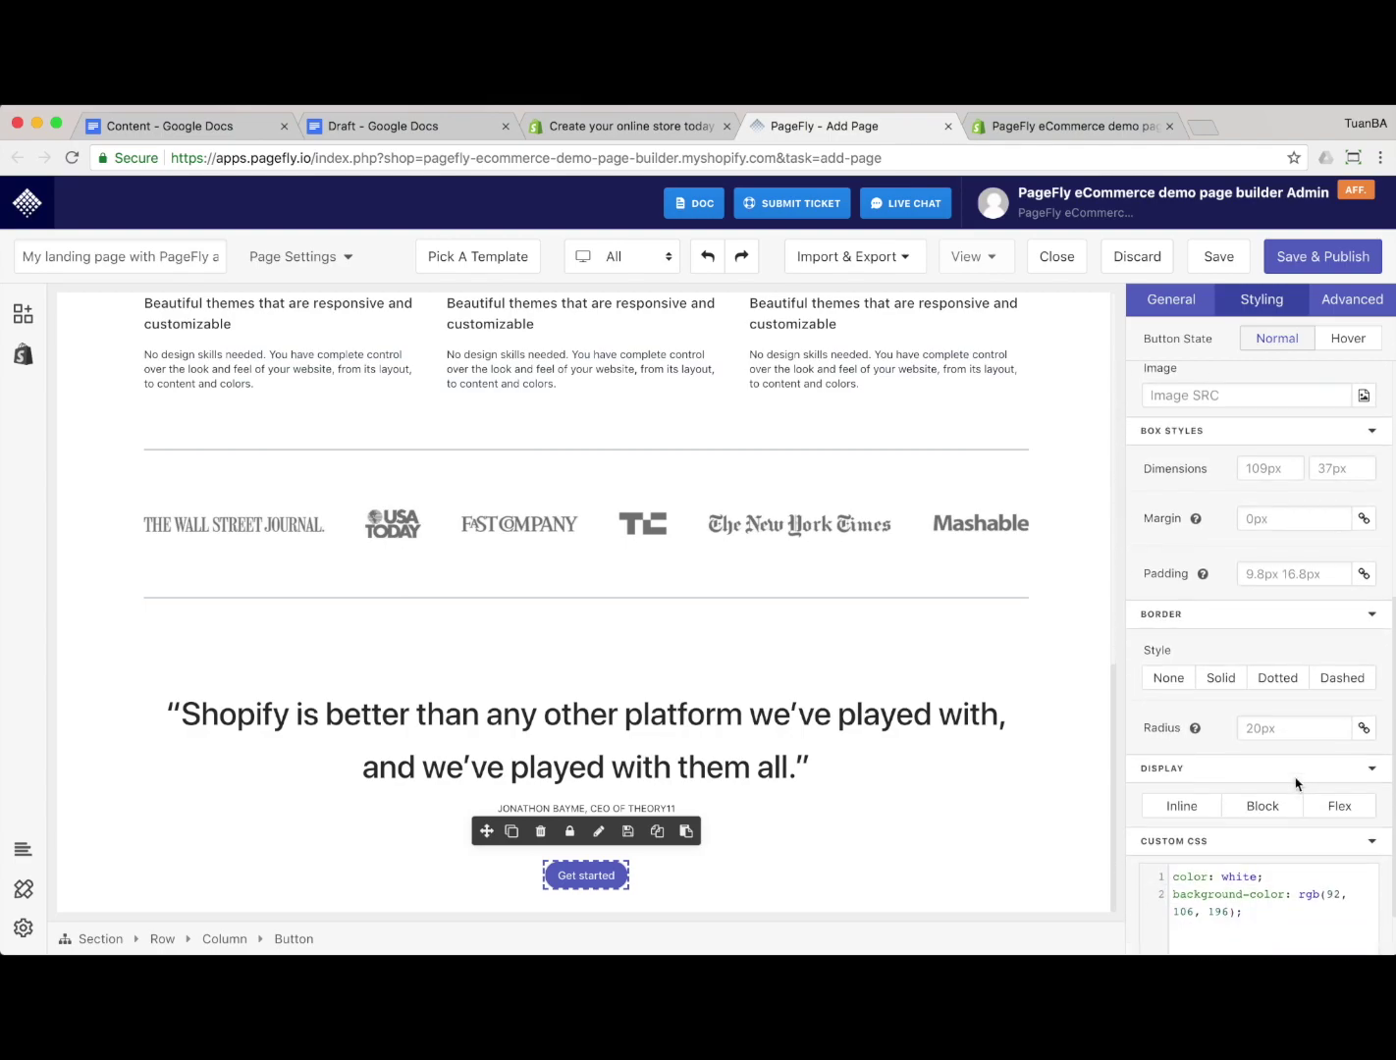
text(10px;)
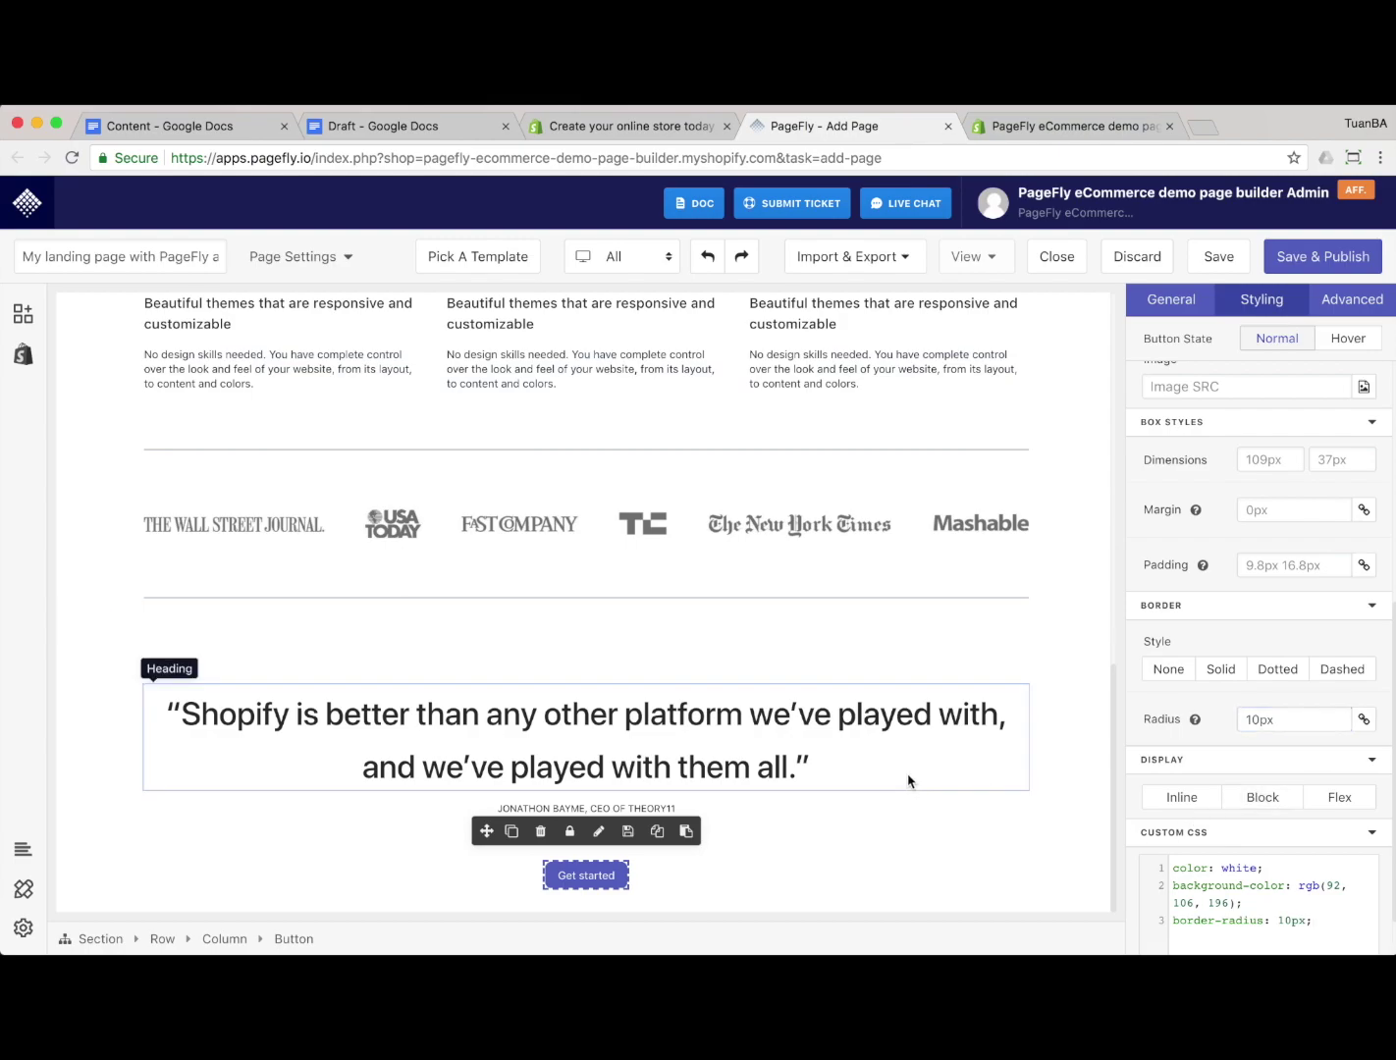
click(732, 905)
Inspect Shopify's Get started button in DevTools, noting its 5px border-radius, then go back to PageFly
key(ctrl+shift+Tab)
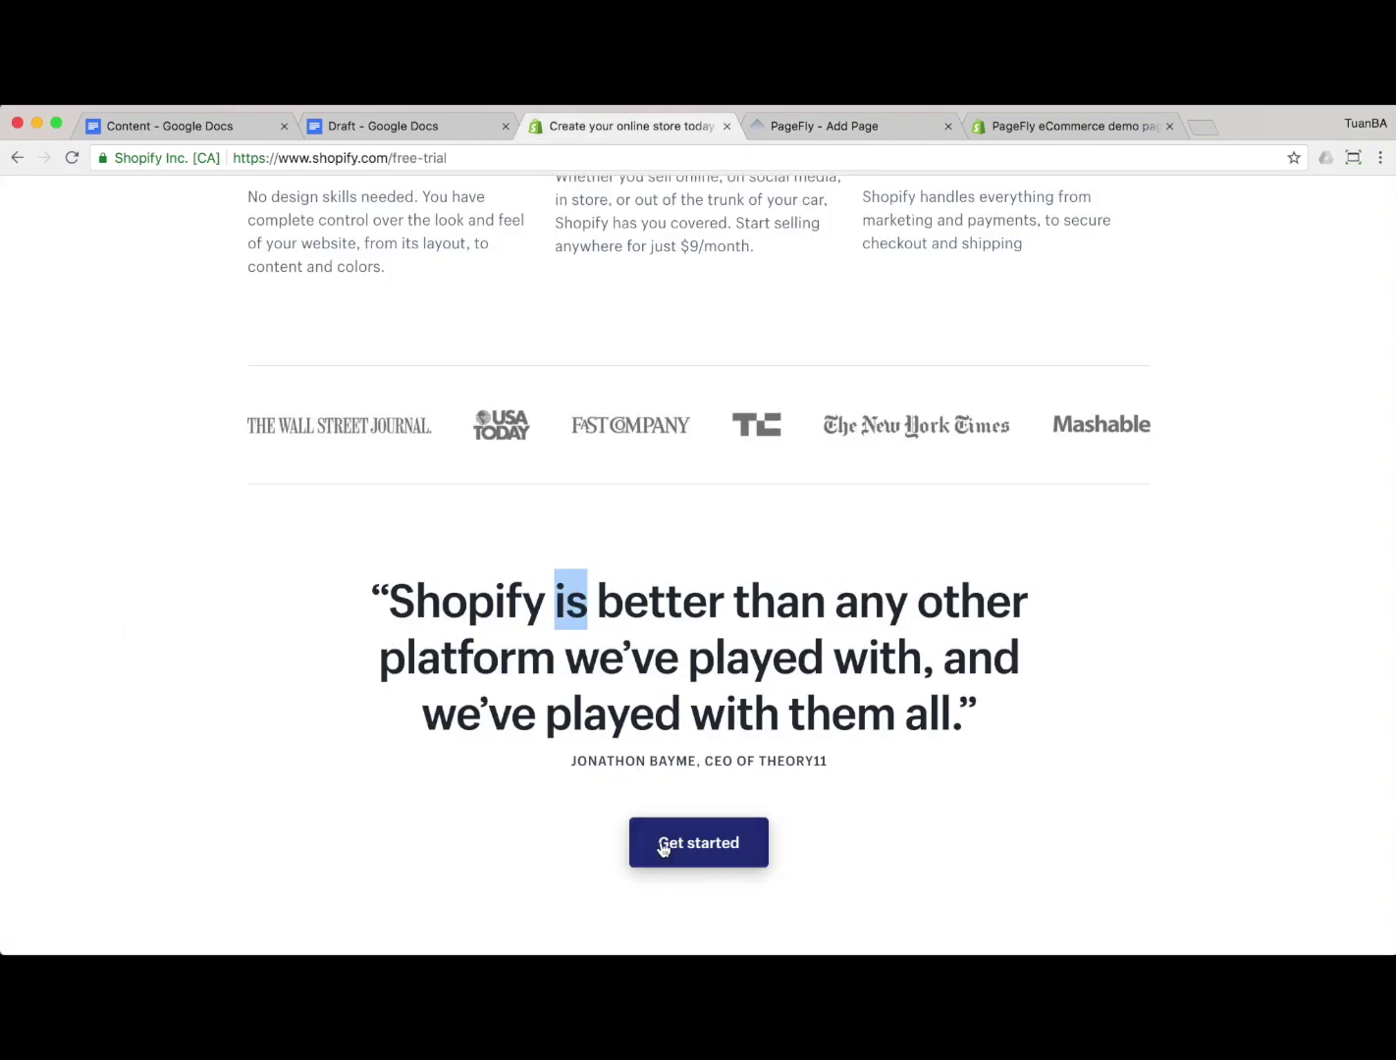
right_click(662, 849)
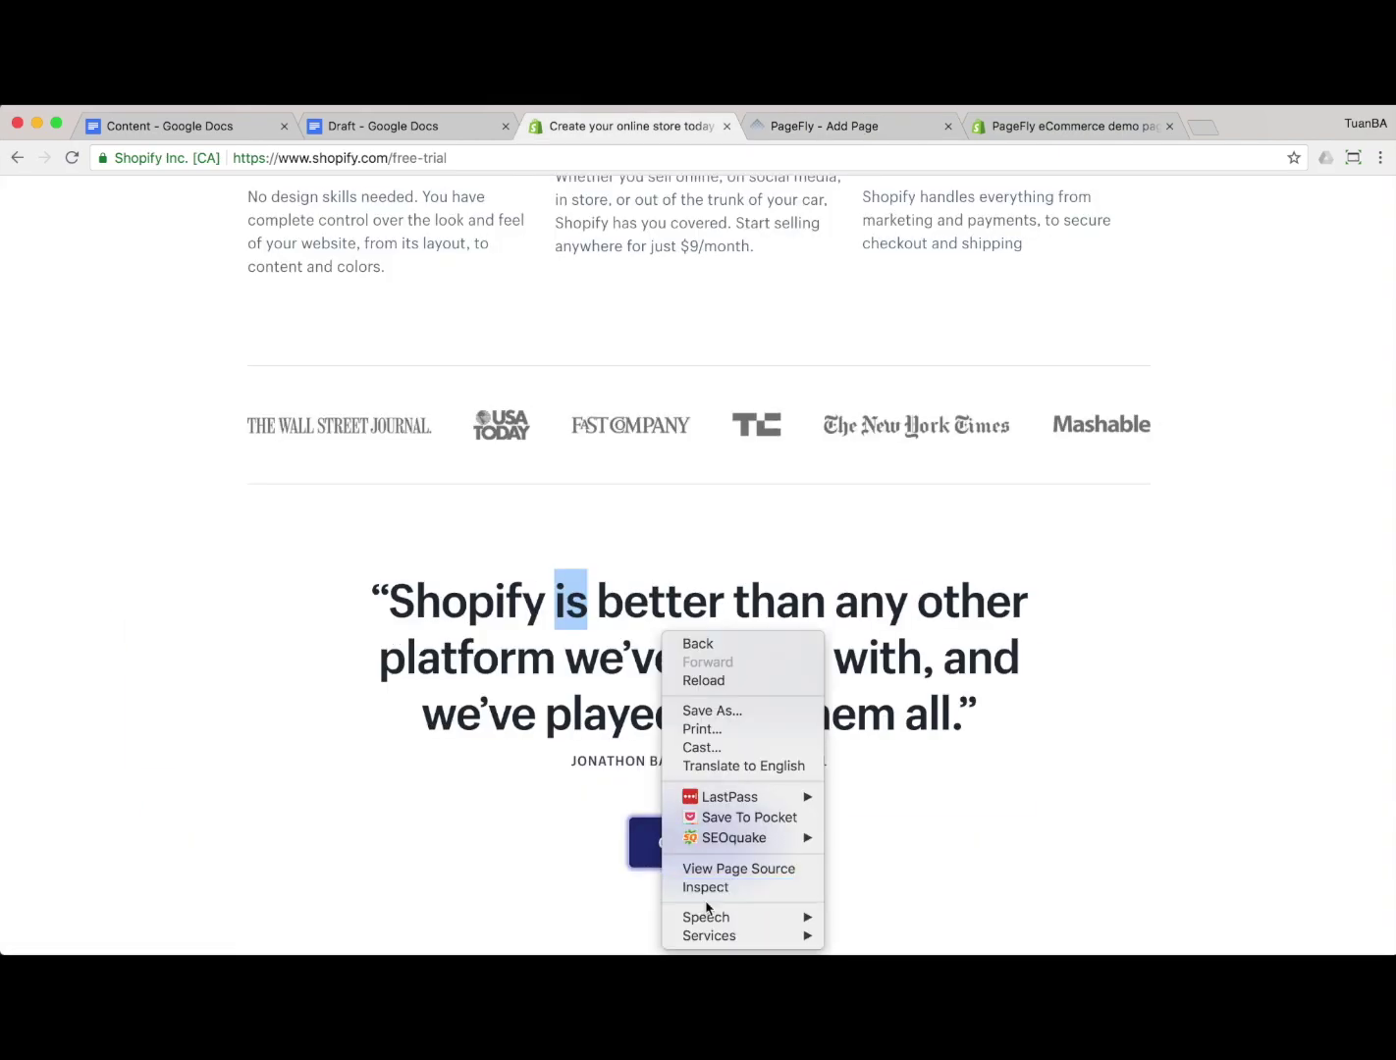
click(521, 889)
scroll(521, 890, down, 1)
right_click(684, 840)
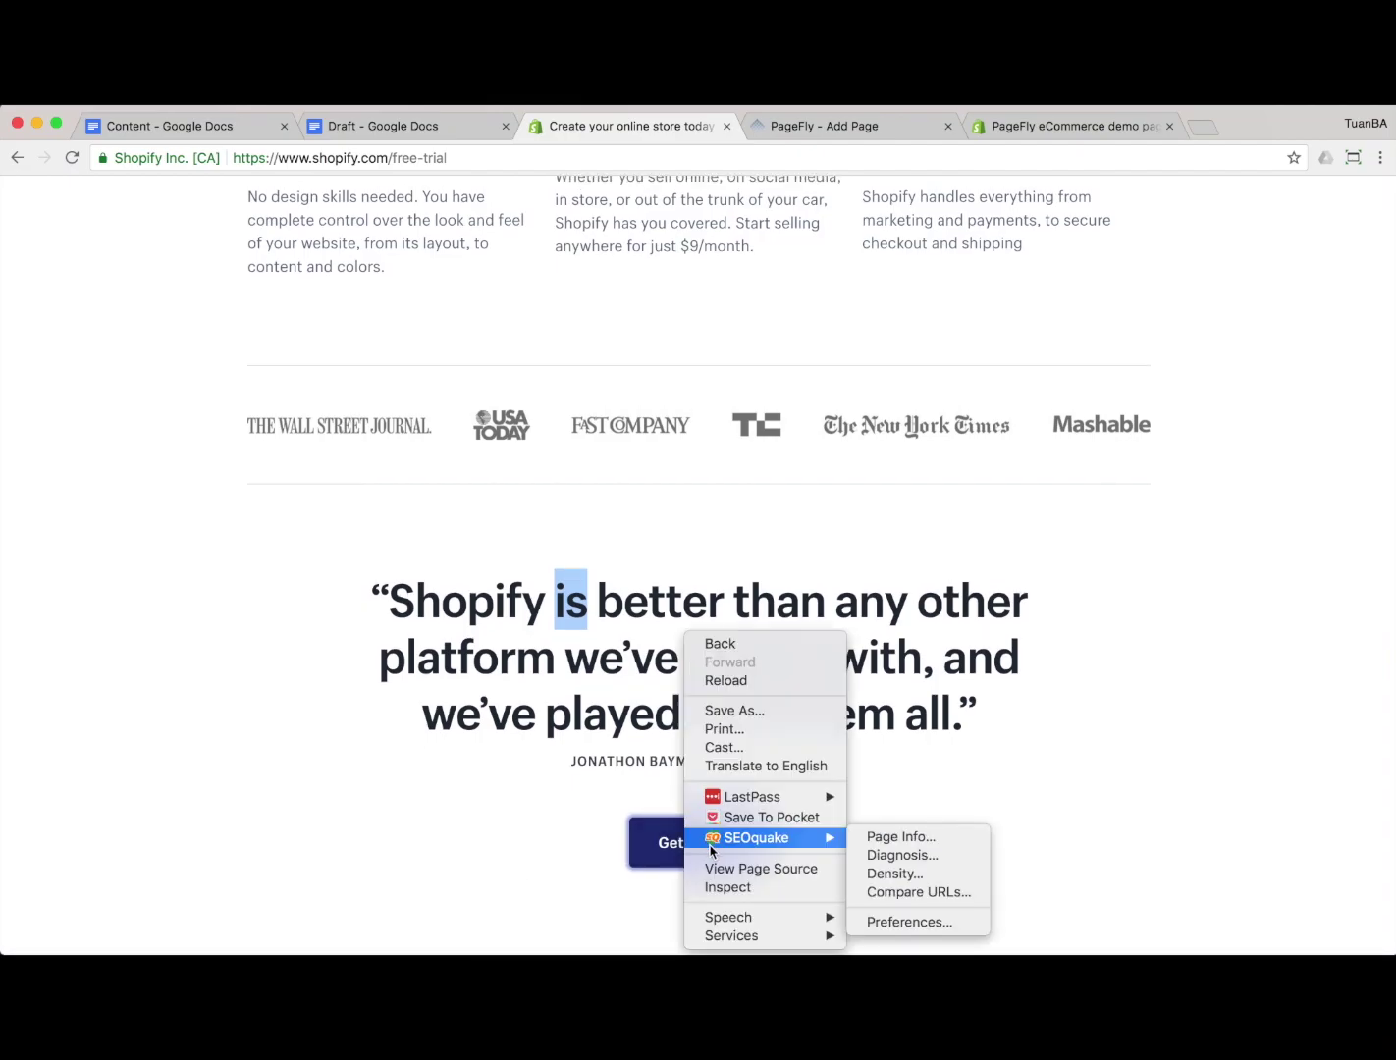
click(727, 887)
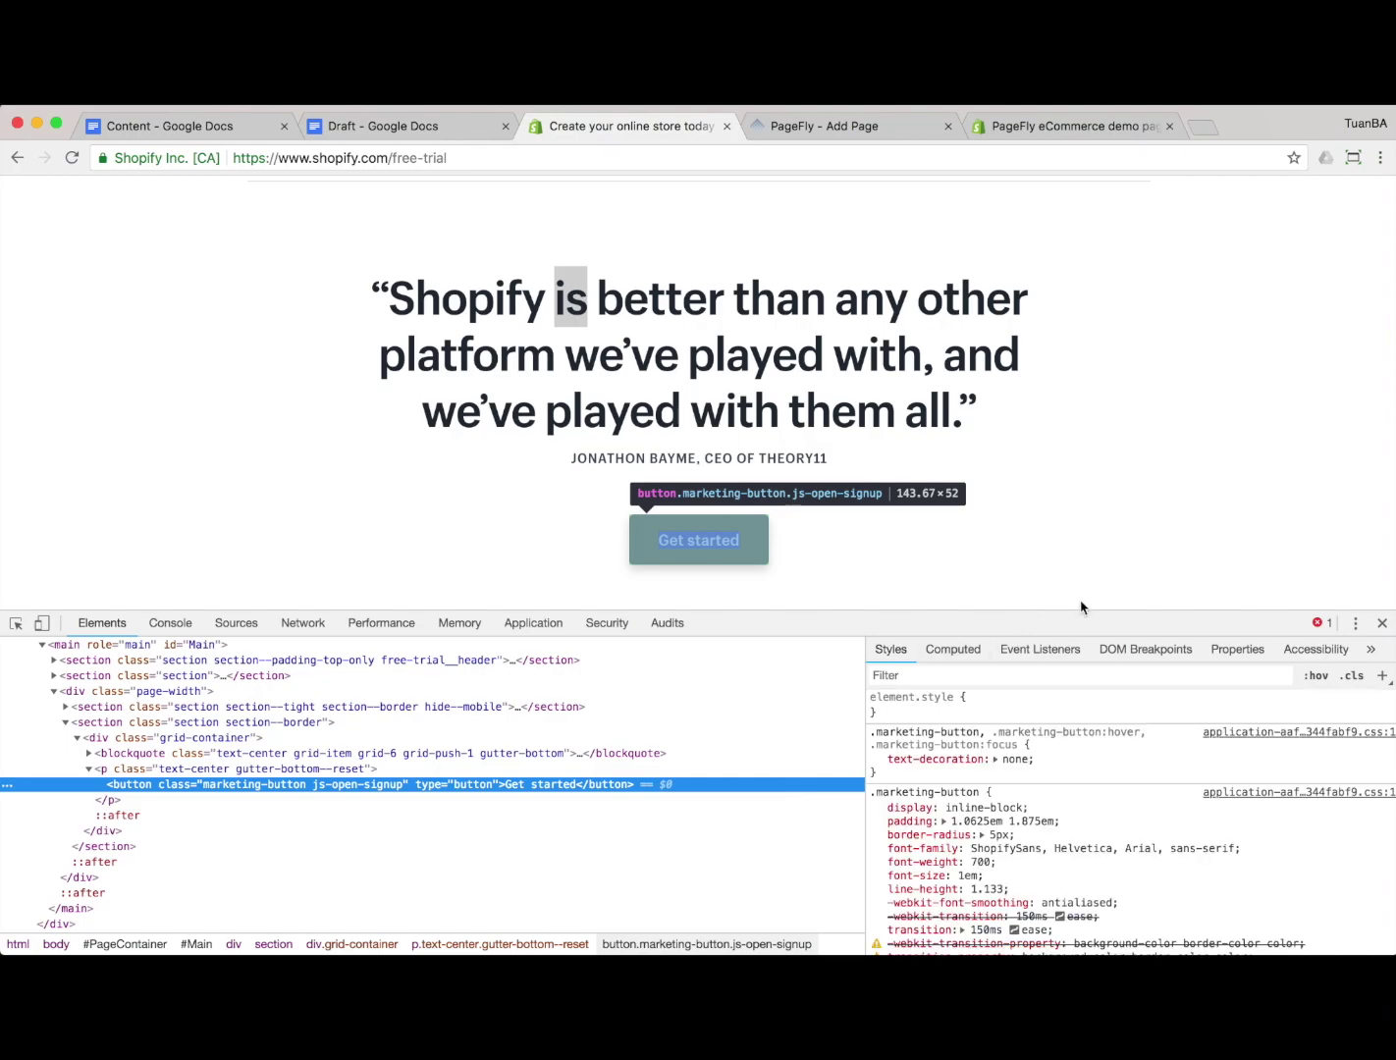
scroll(968, 824, down, 2)
scroll(969, 825, up, 2)
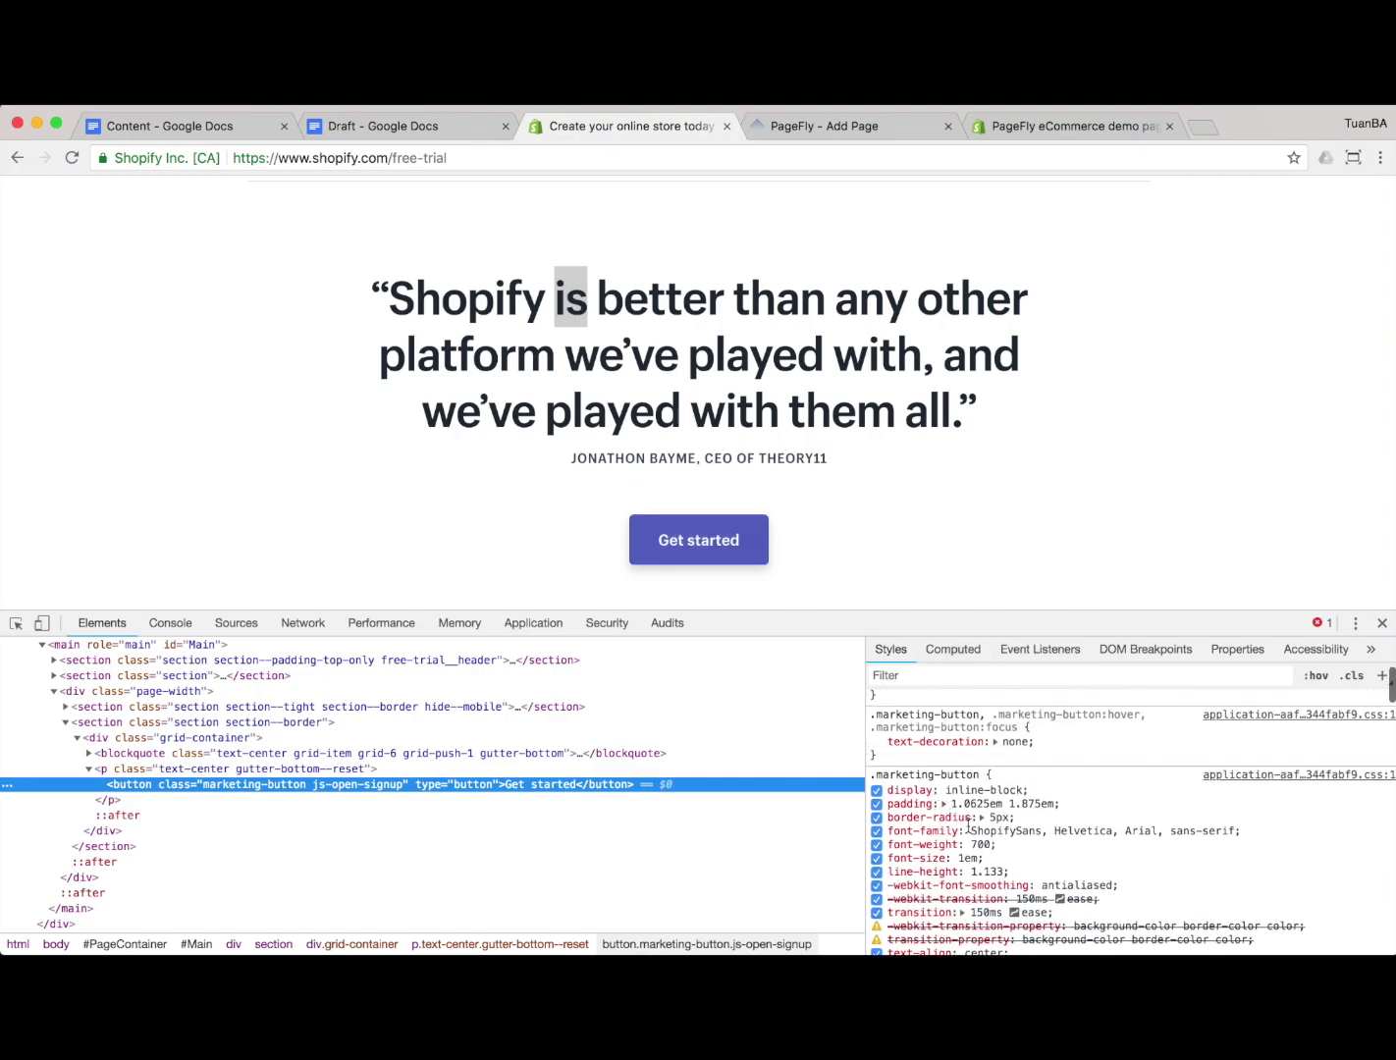
scroll(982, 830, up, 1)
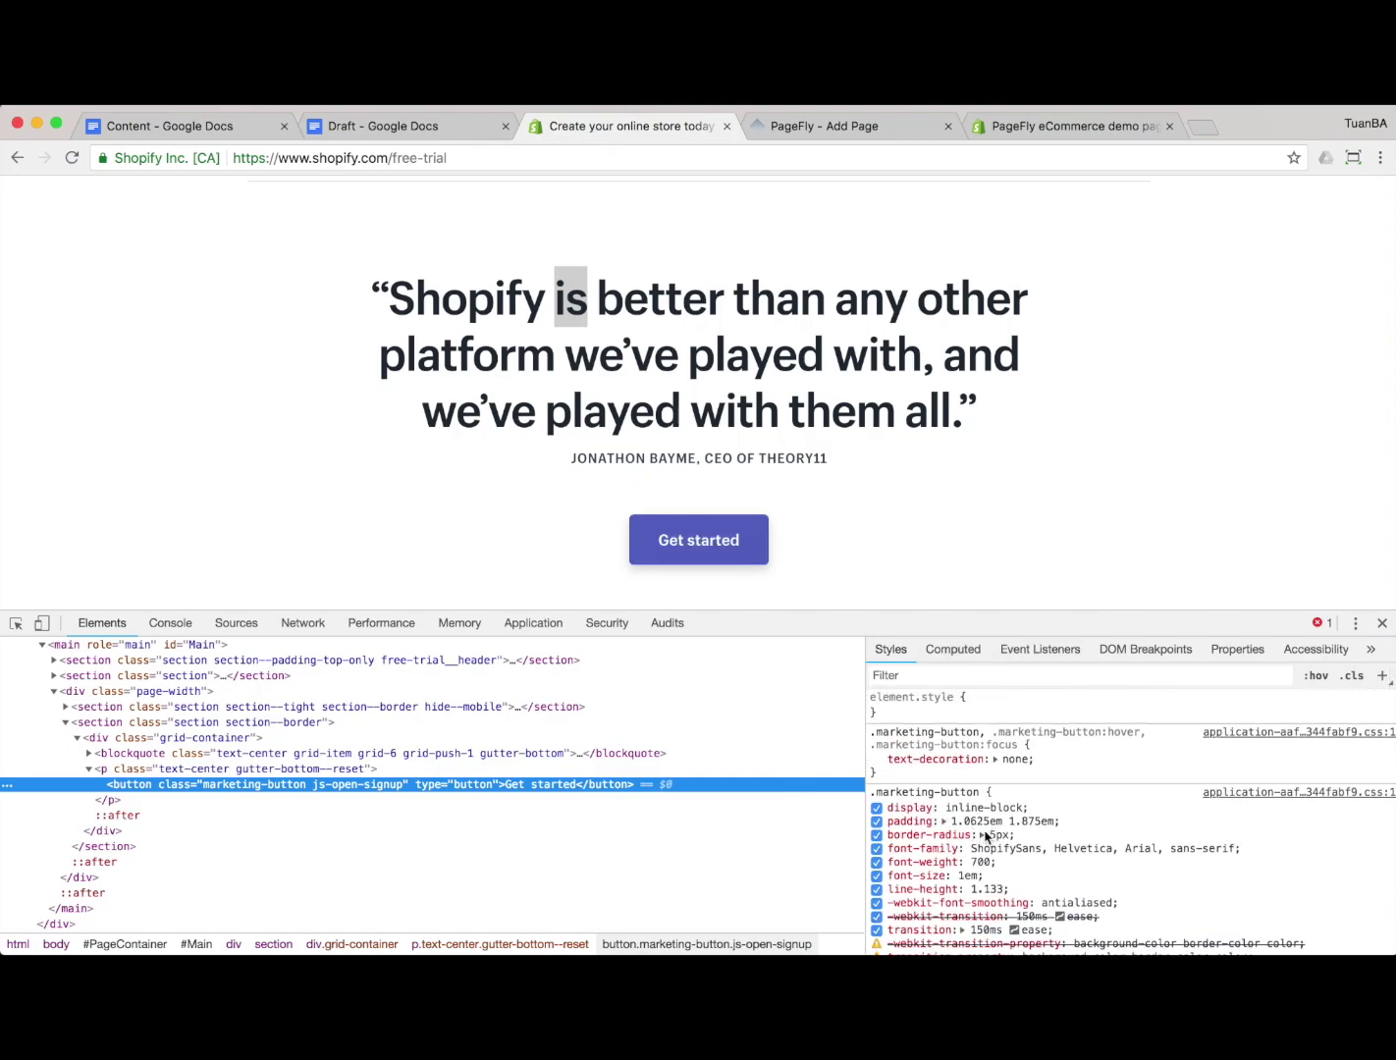
key(ctrl+Tab)
Set the Get started button's font size to 1.5em and scroll the canvas back to the top
click(609, 877)
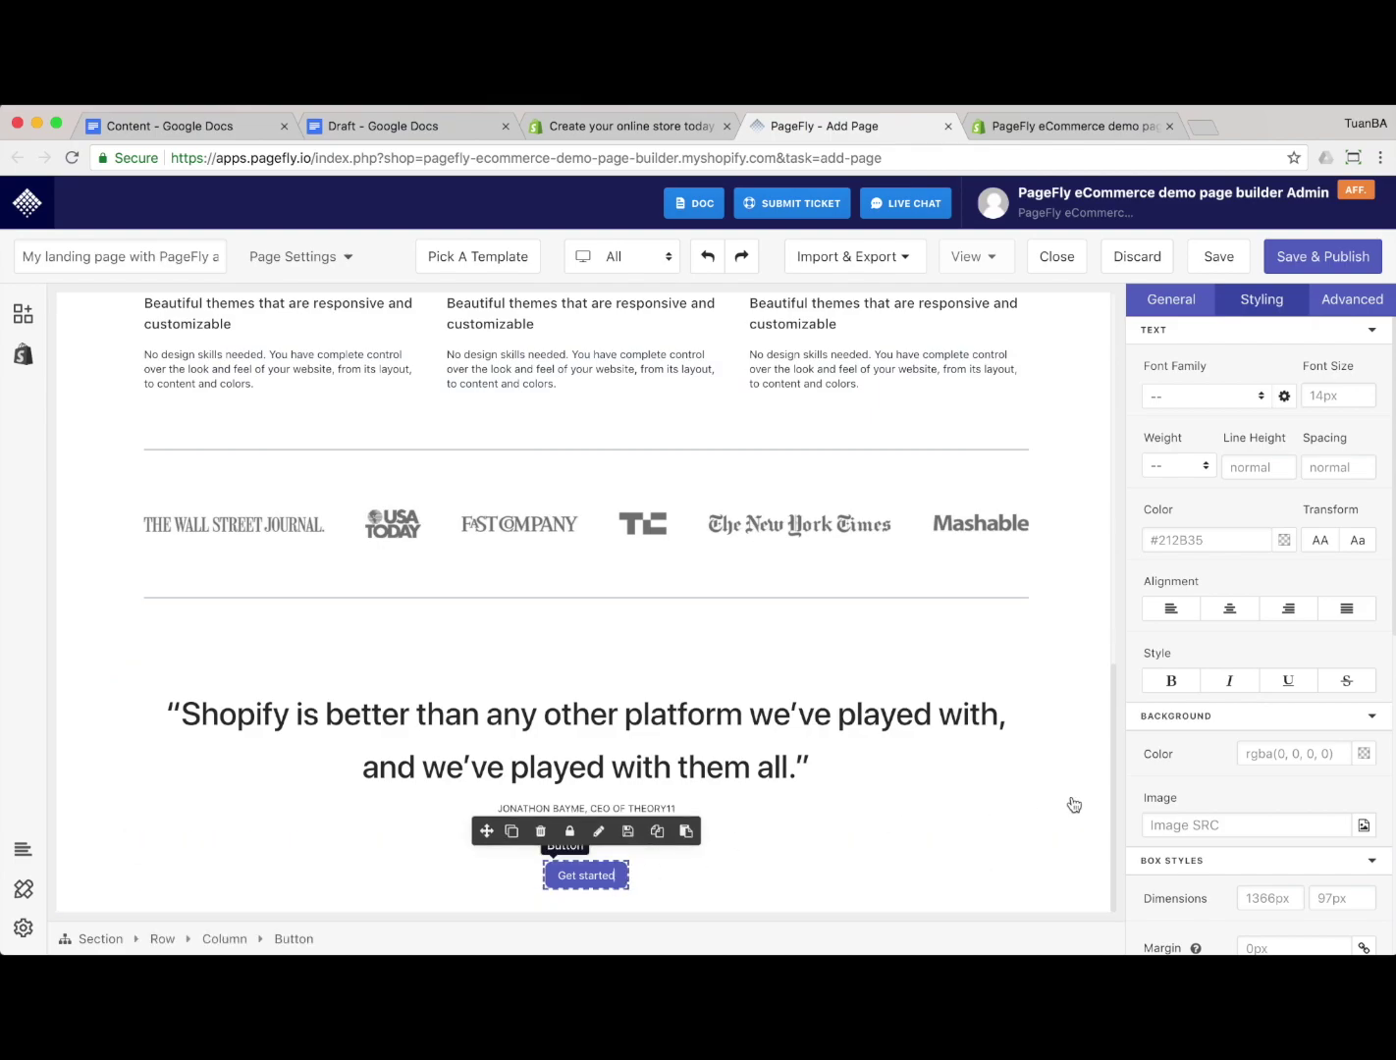
scroll(1296, 726, down, 5)
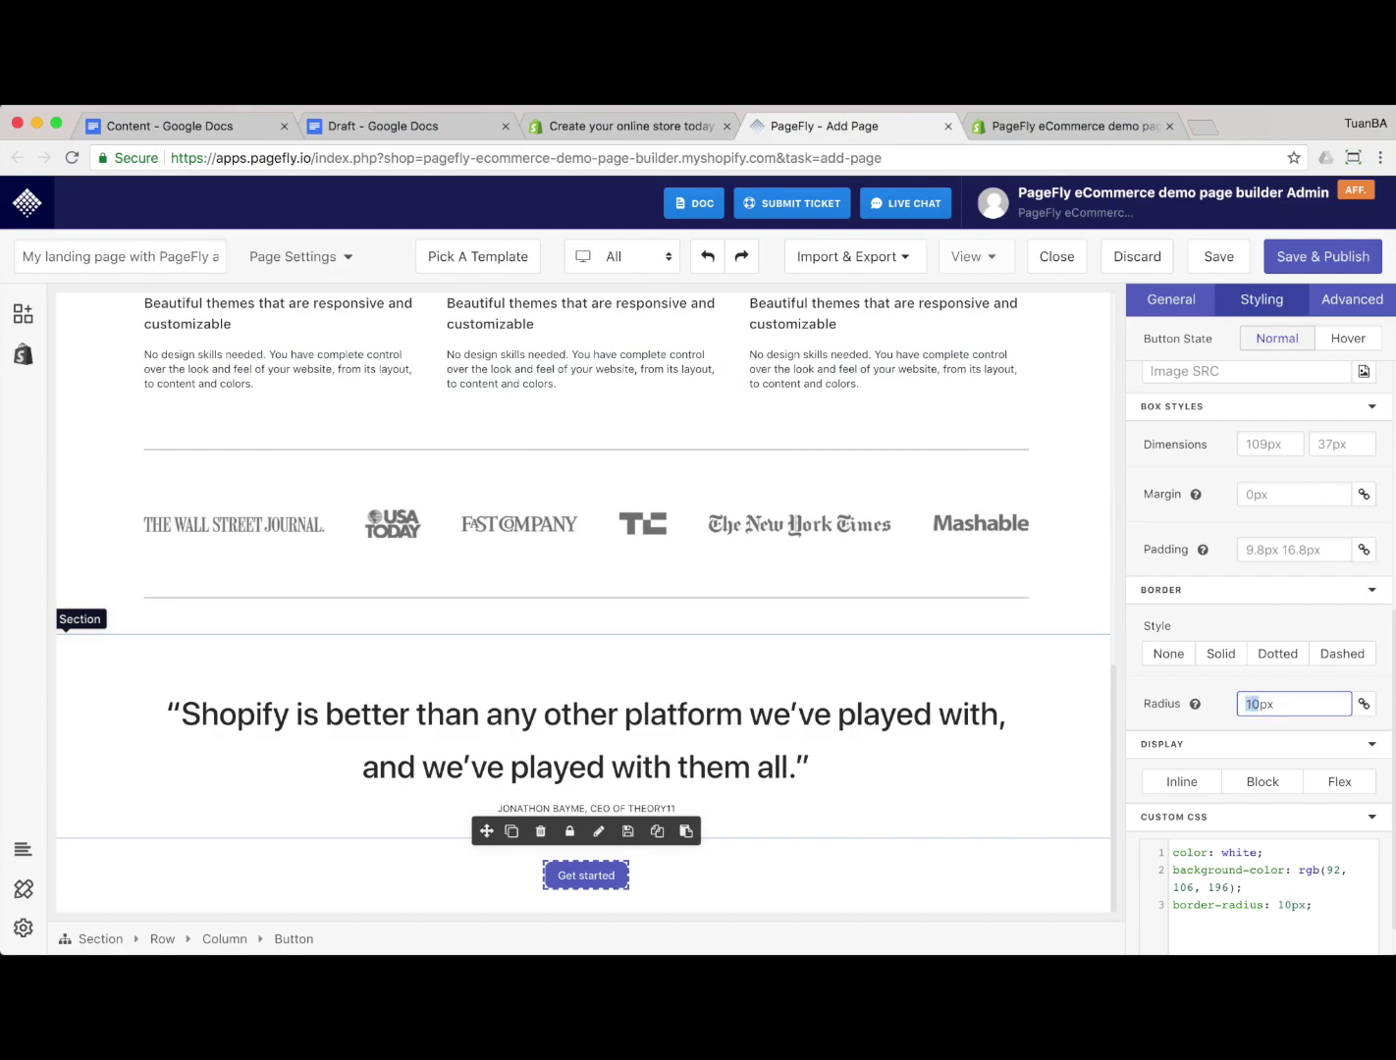
scroll(1179, 564, up, 5)
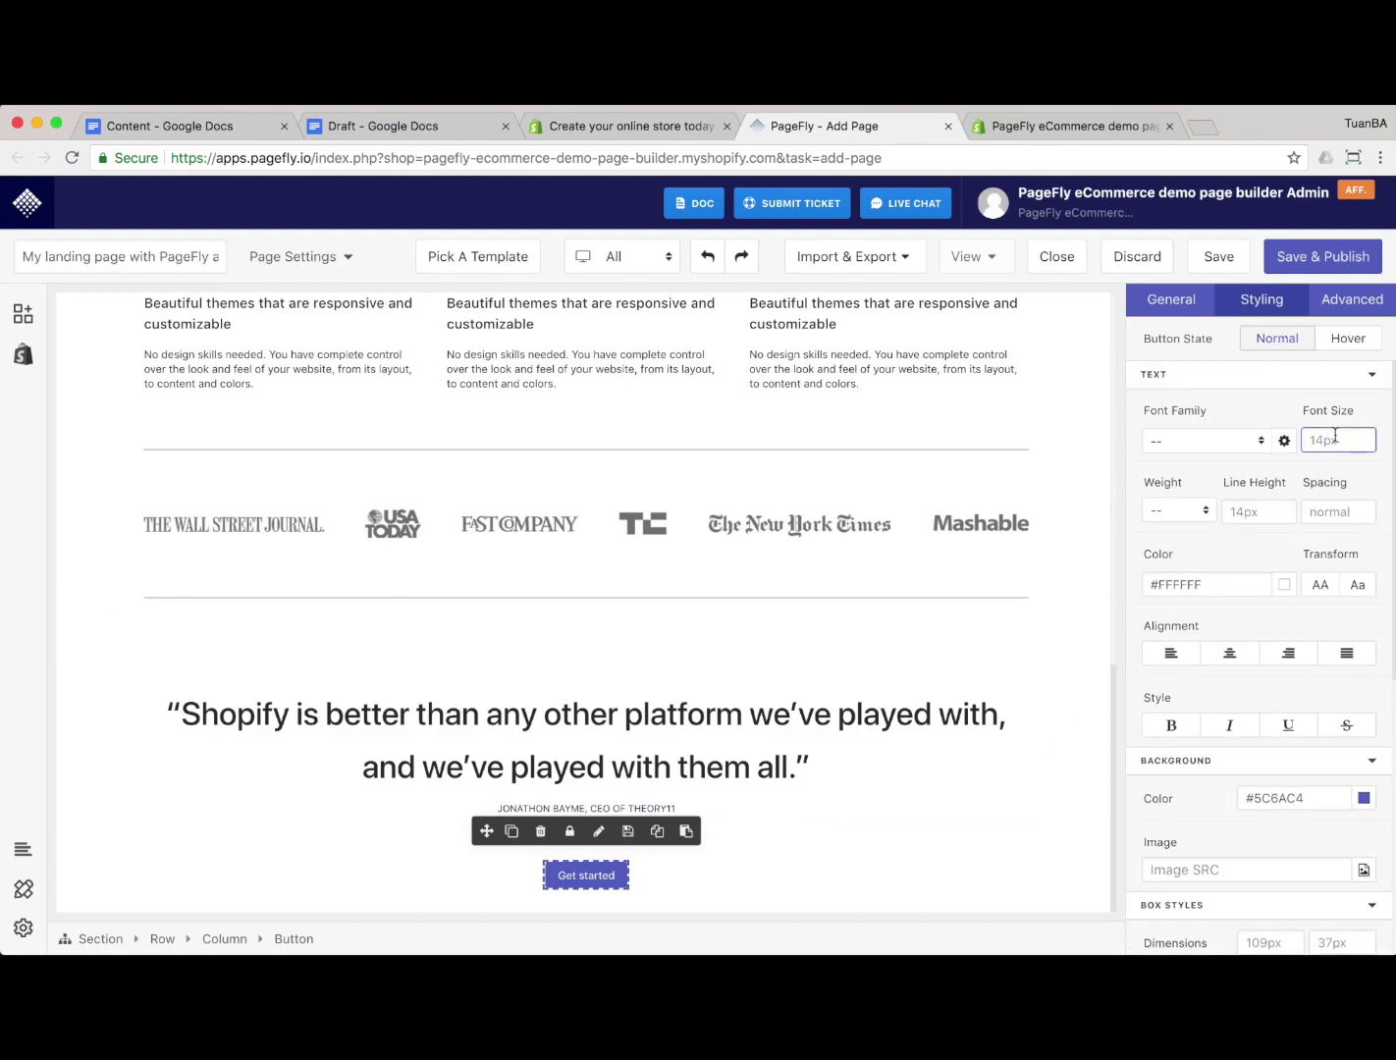
text(1.5)
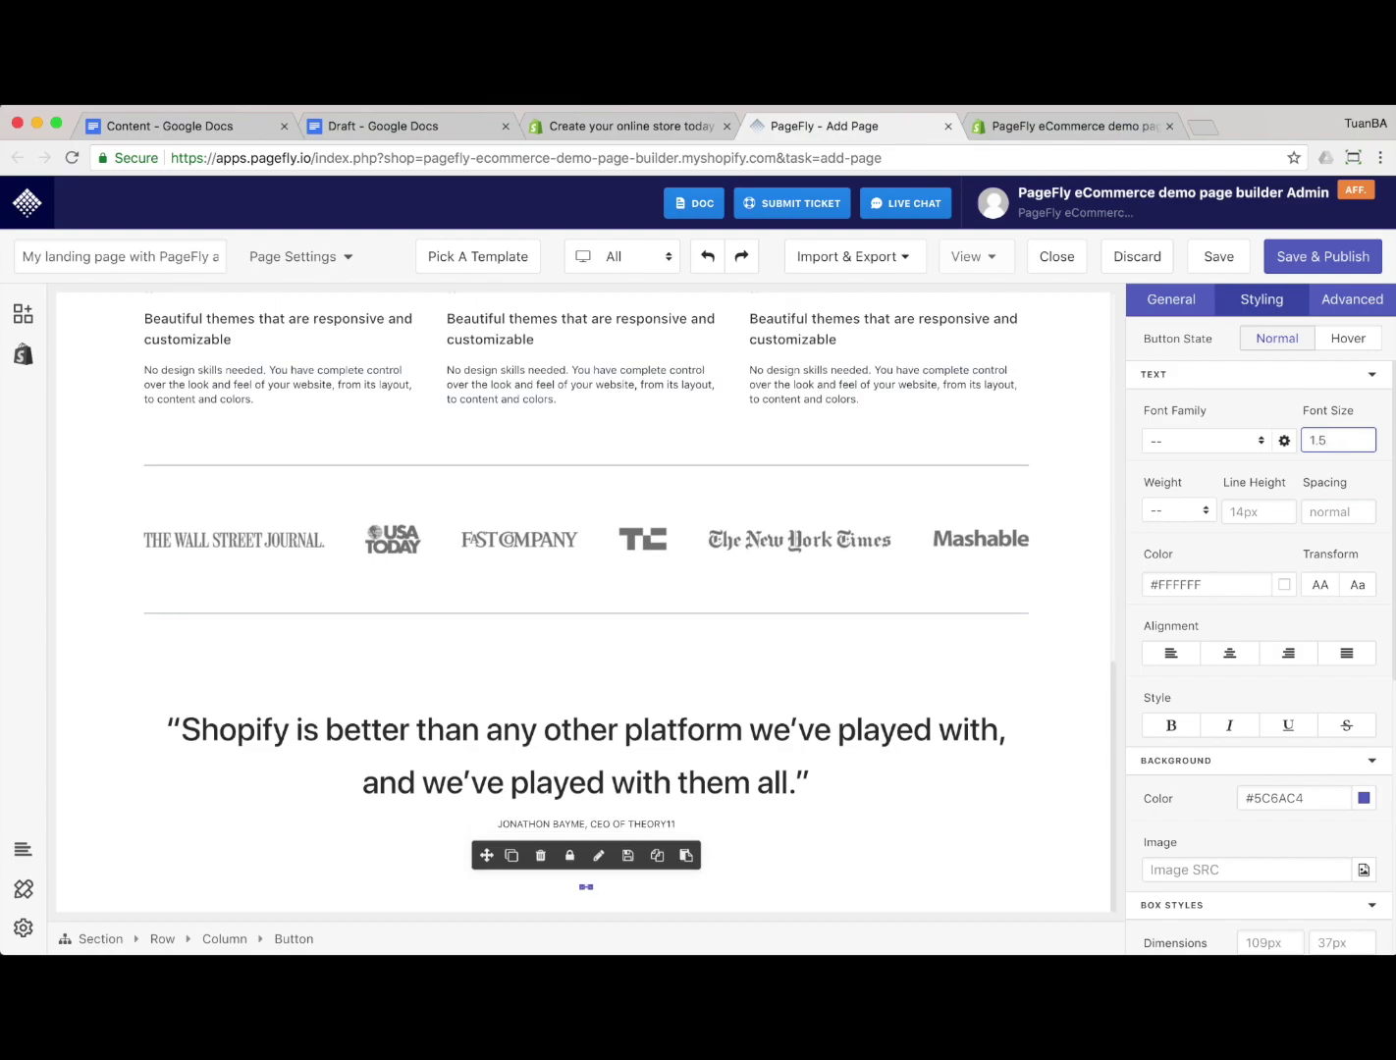
text(em)
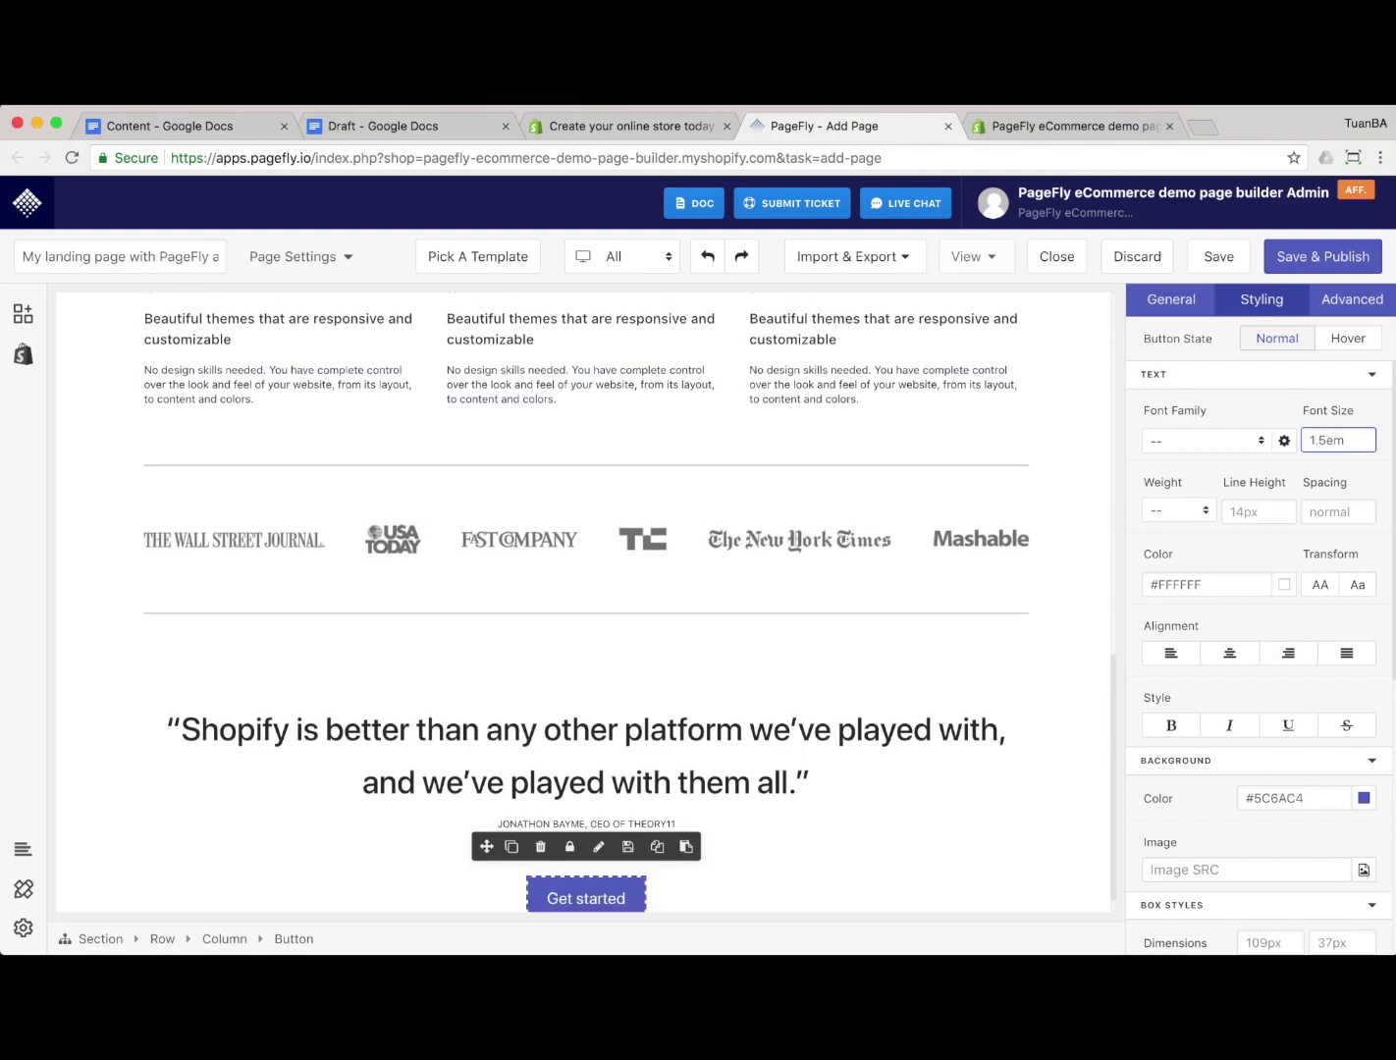
scroll(938, 365, down, 1)
click(928, 776)
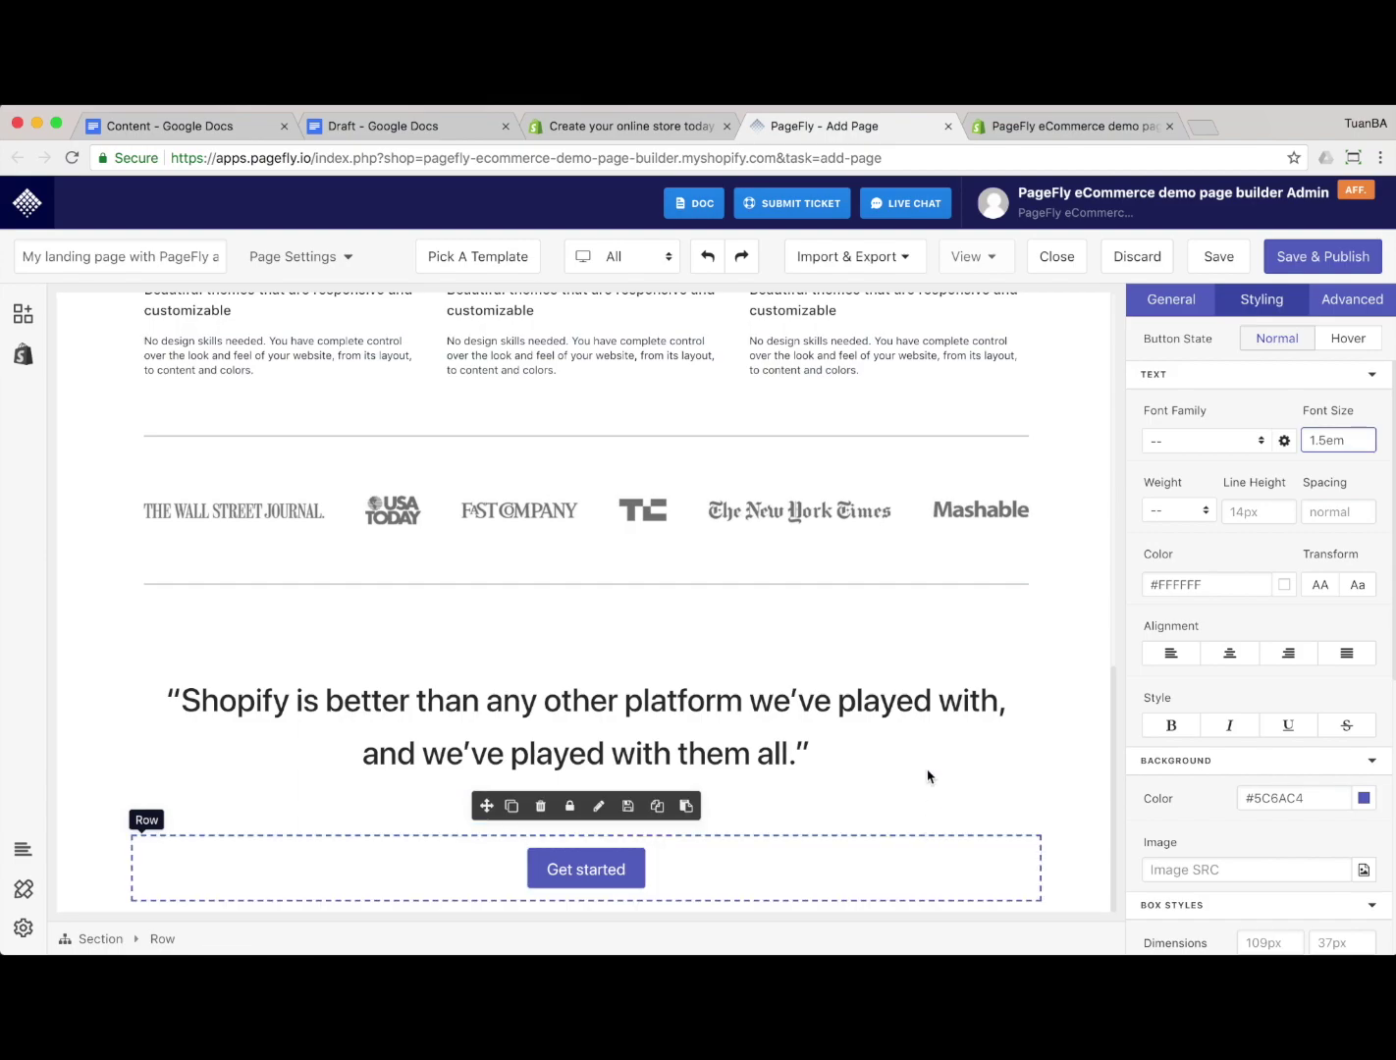
scroll(934, 701, up, 2)
scroll(934, 700, up, 10)
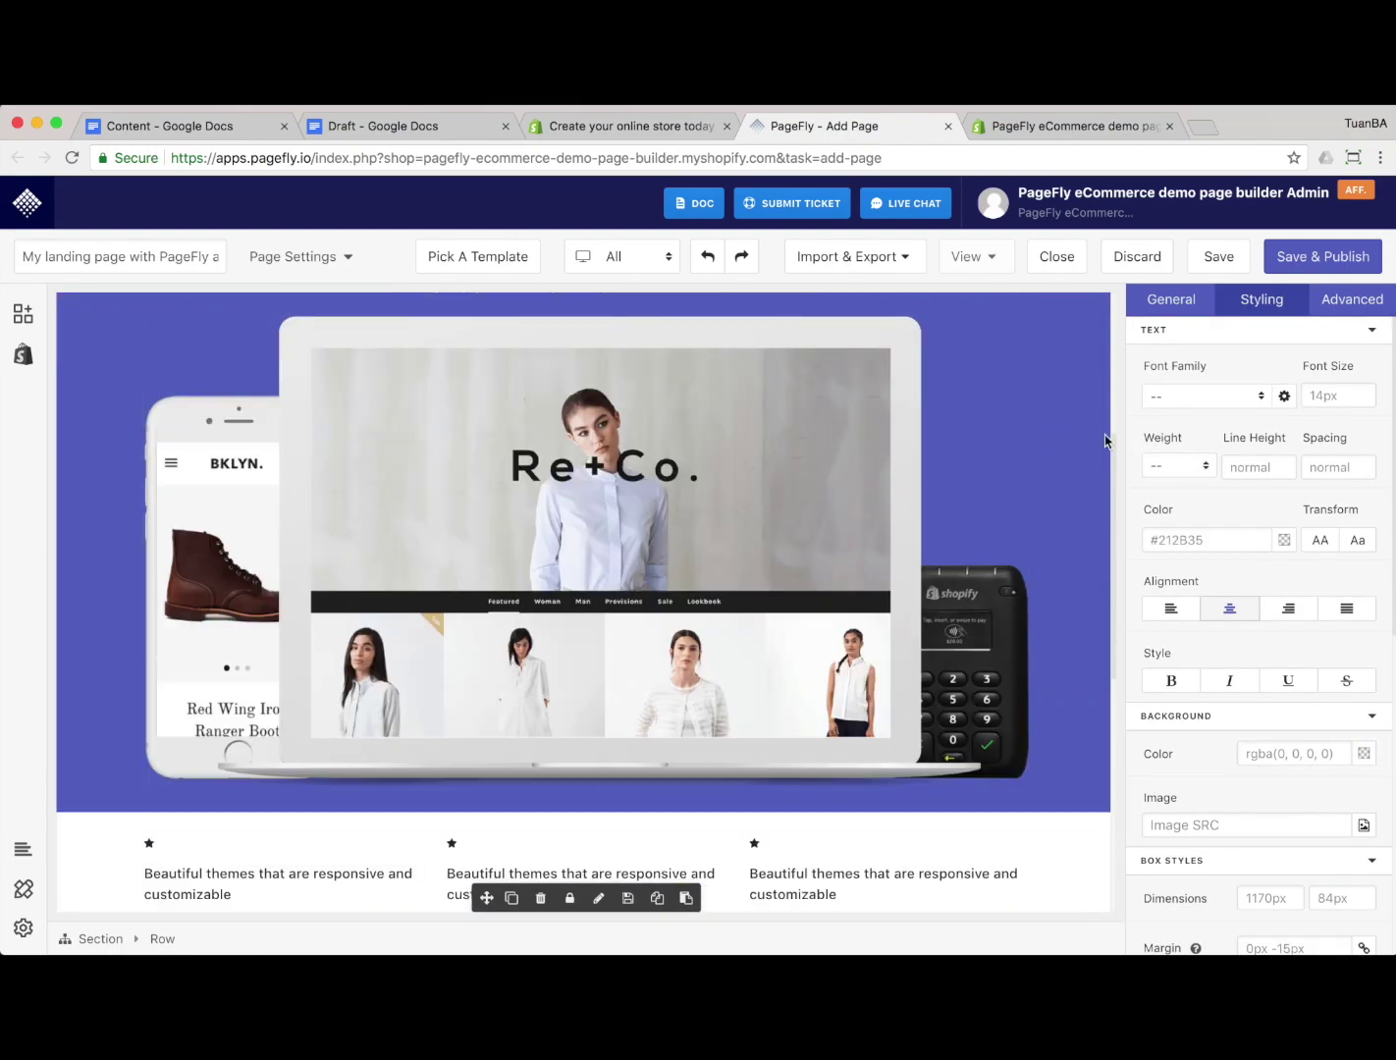
Save the PageFly page without publishing and scroll down the canvas
click(1218, 260)
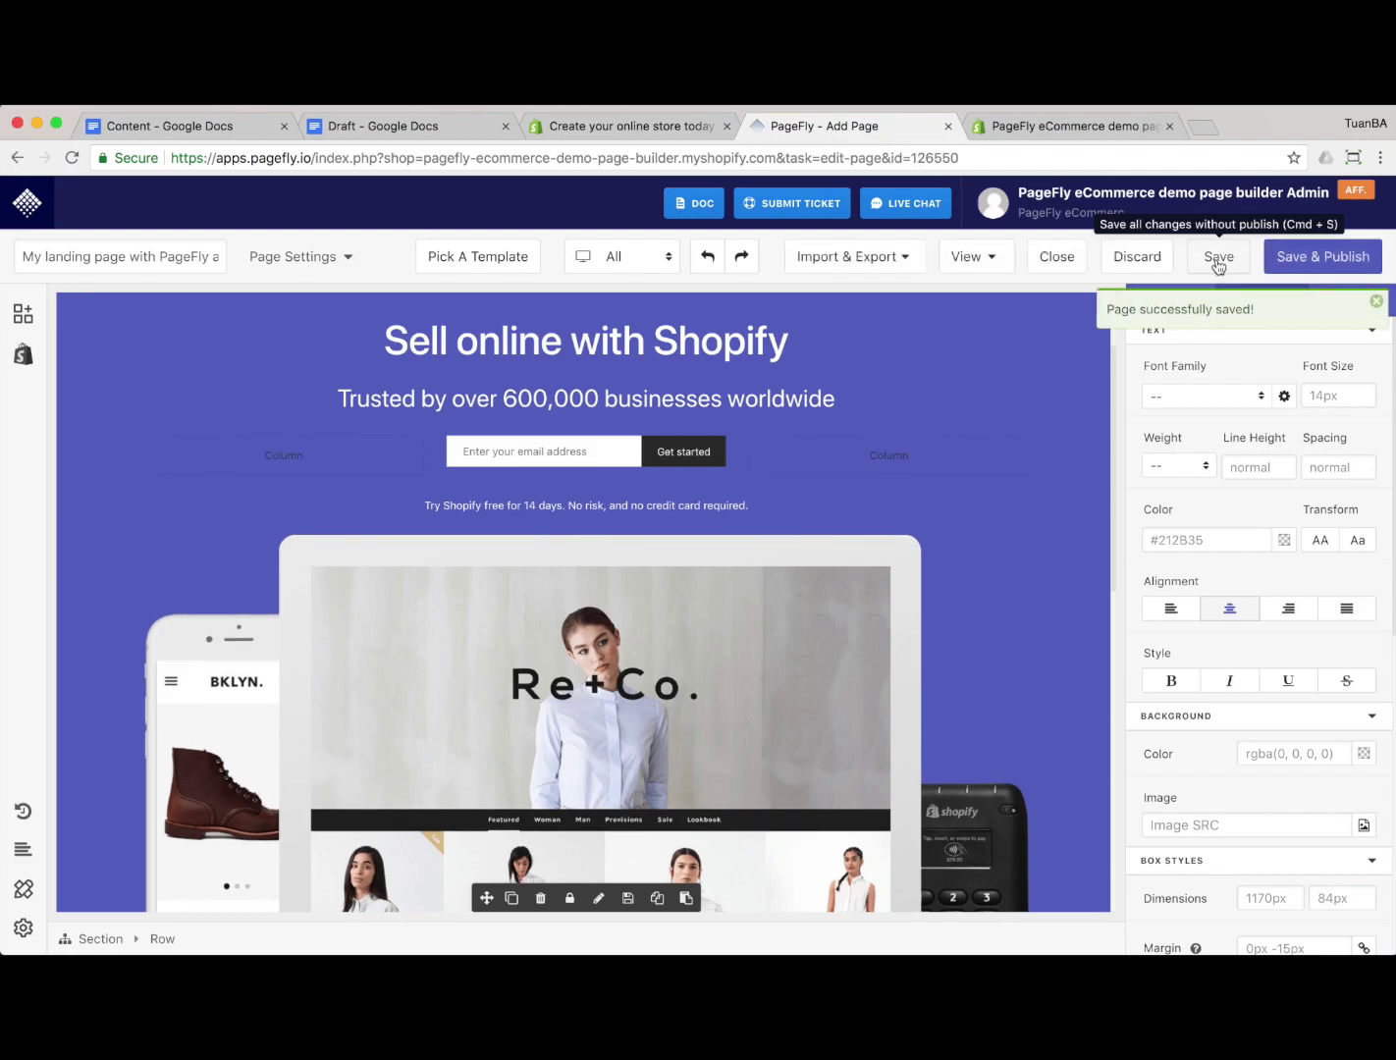
scroll(673, 589, down, 5)
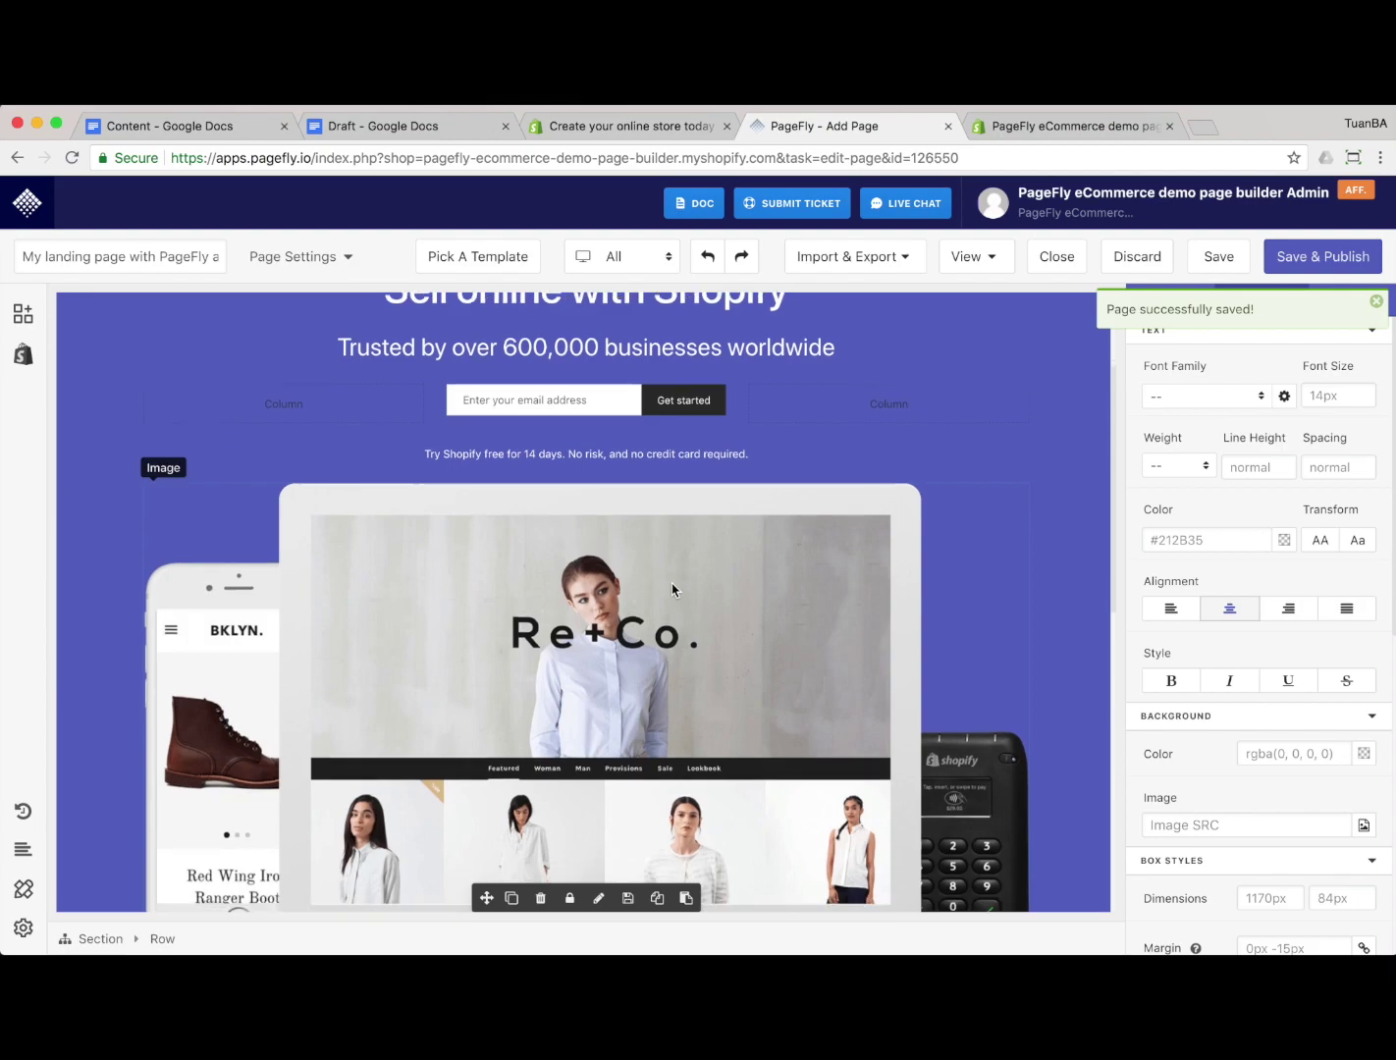
scroll(673, 589, down, 4)
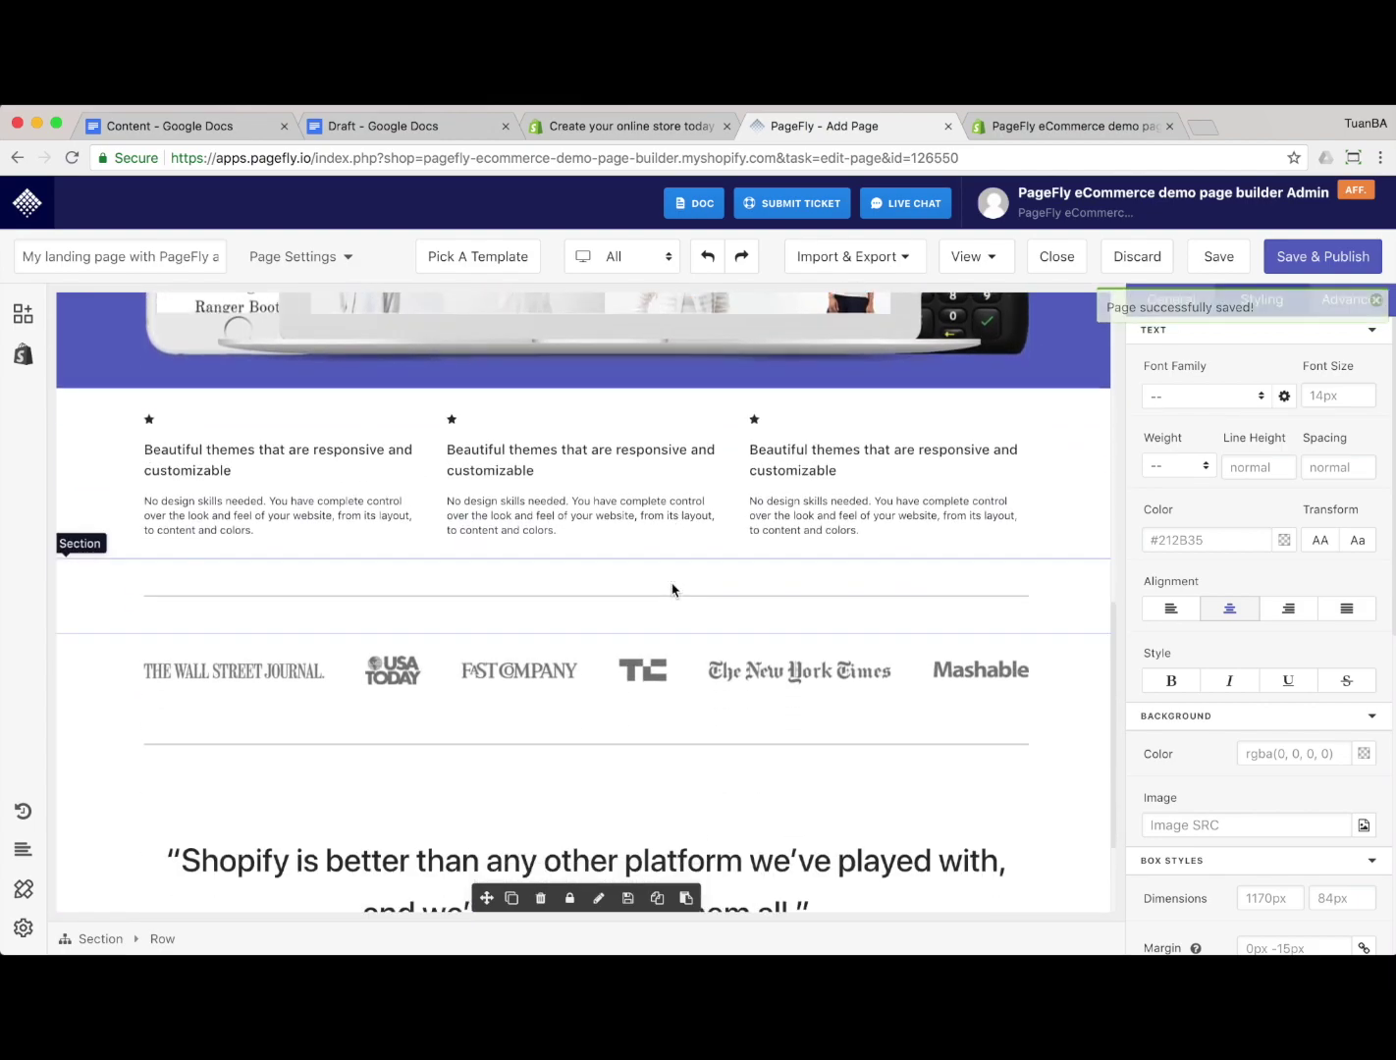
Re-inspect Shopify's original Get started button styling in DevTools, then close the inspector
key(ctrl+shift+Tab)
right_click(697, 565)
click(756, 785)
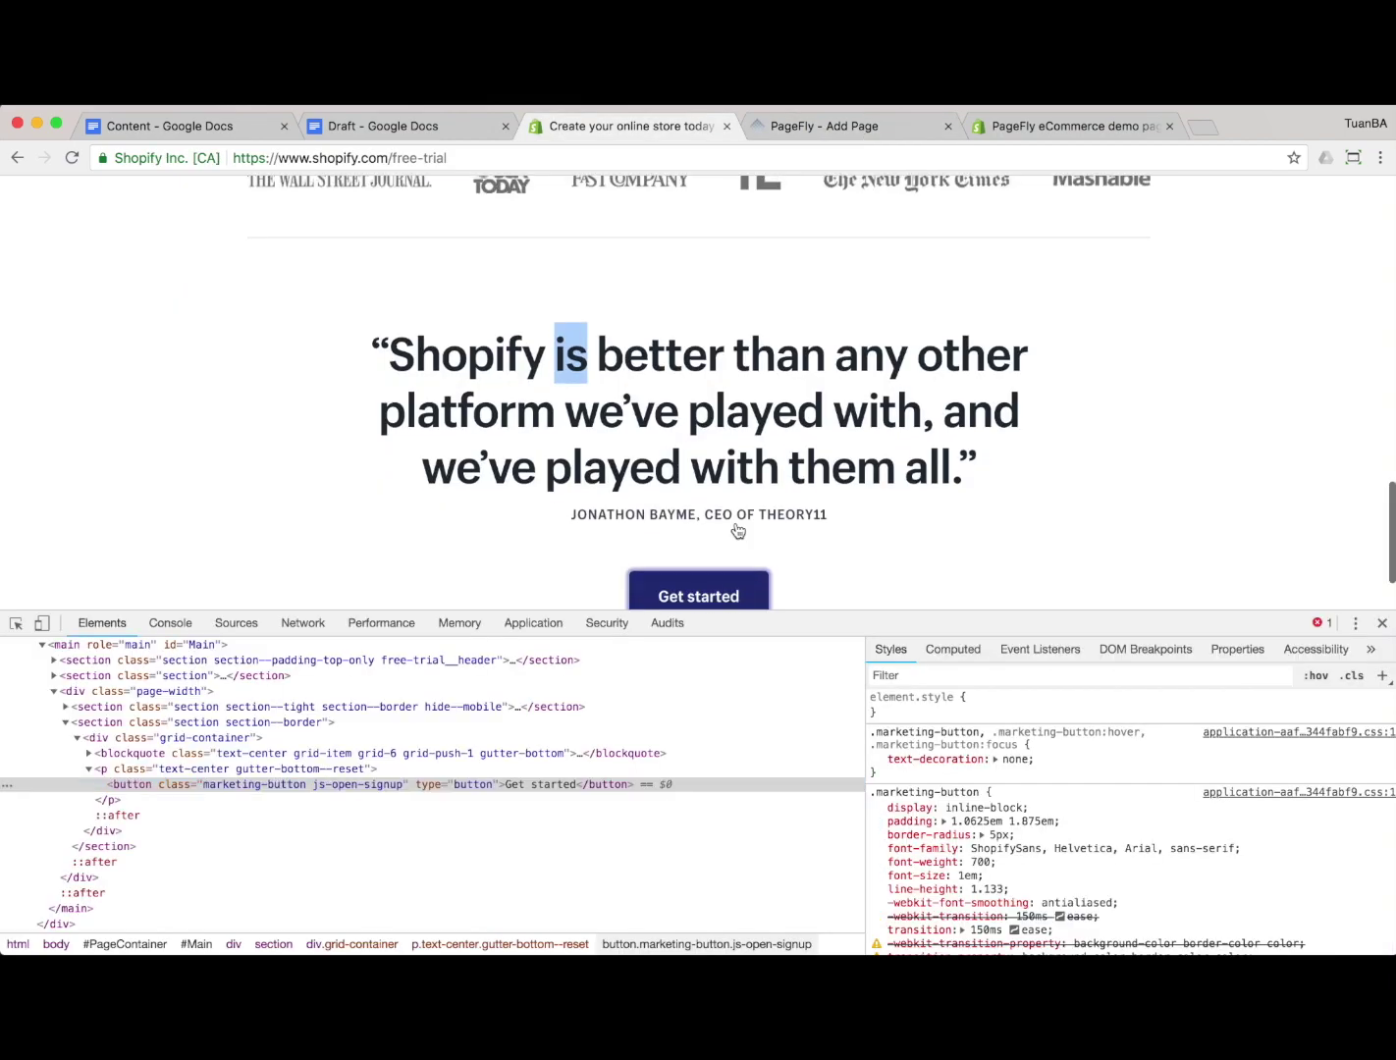
scroll(739, 530, up, 2)
scroll(775, 530, down, 3)
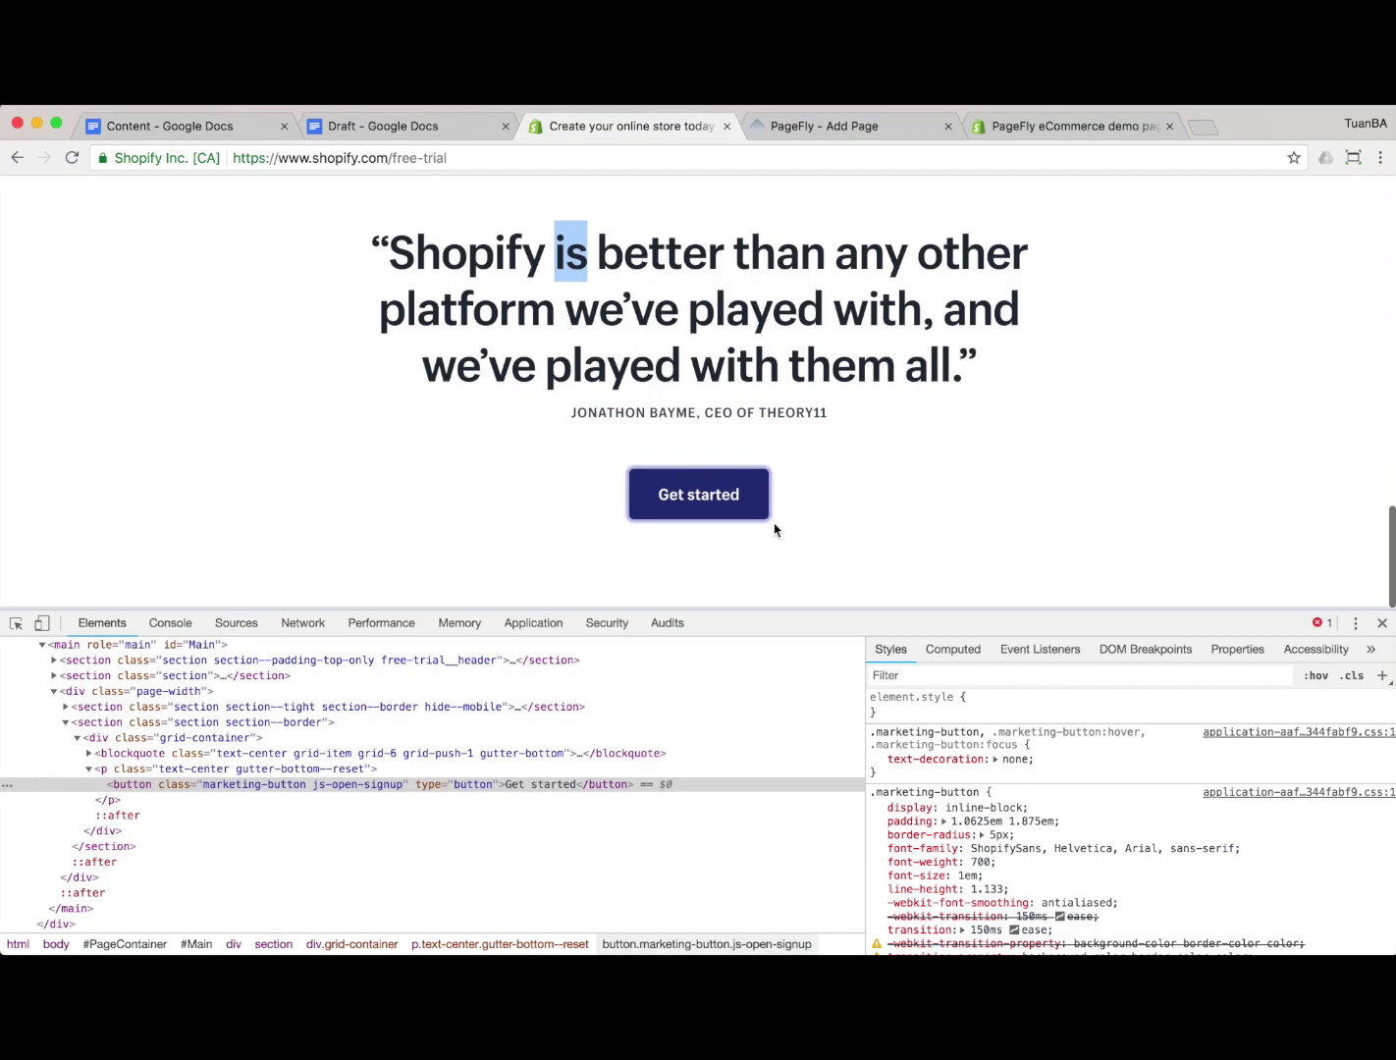
click(1382, 623)
scroll(1327, 530, up, 5)
Preview the PageFly page in a new tab, then bring back Shopify's free-trial page
key(ctrl+Tab)
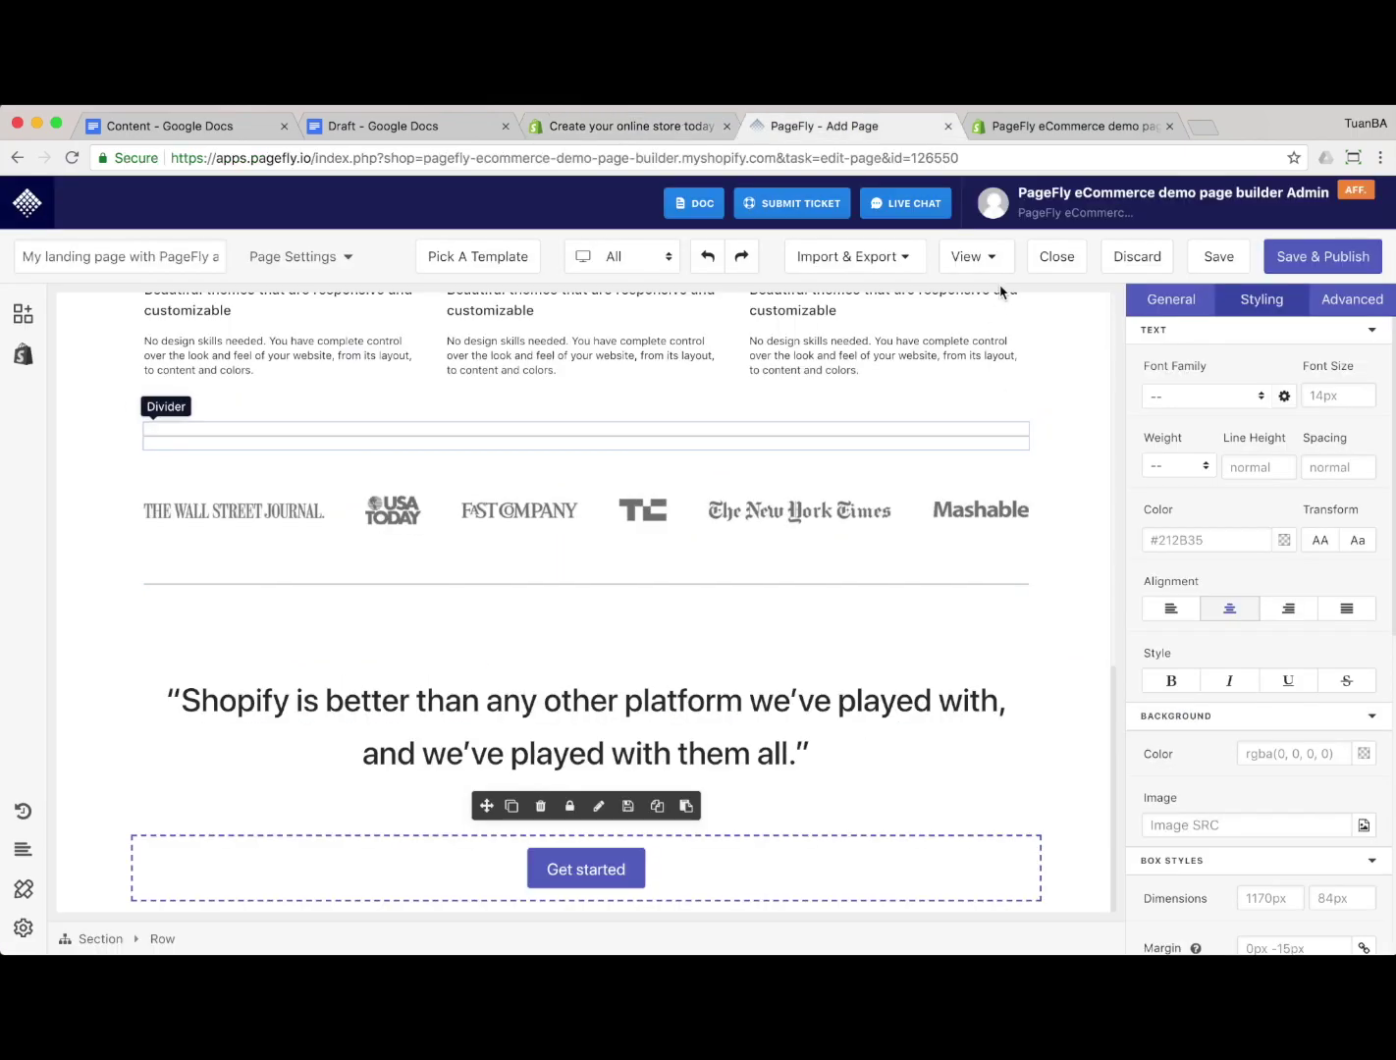
click(969, 256)
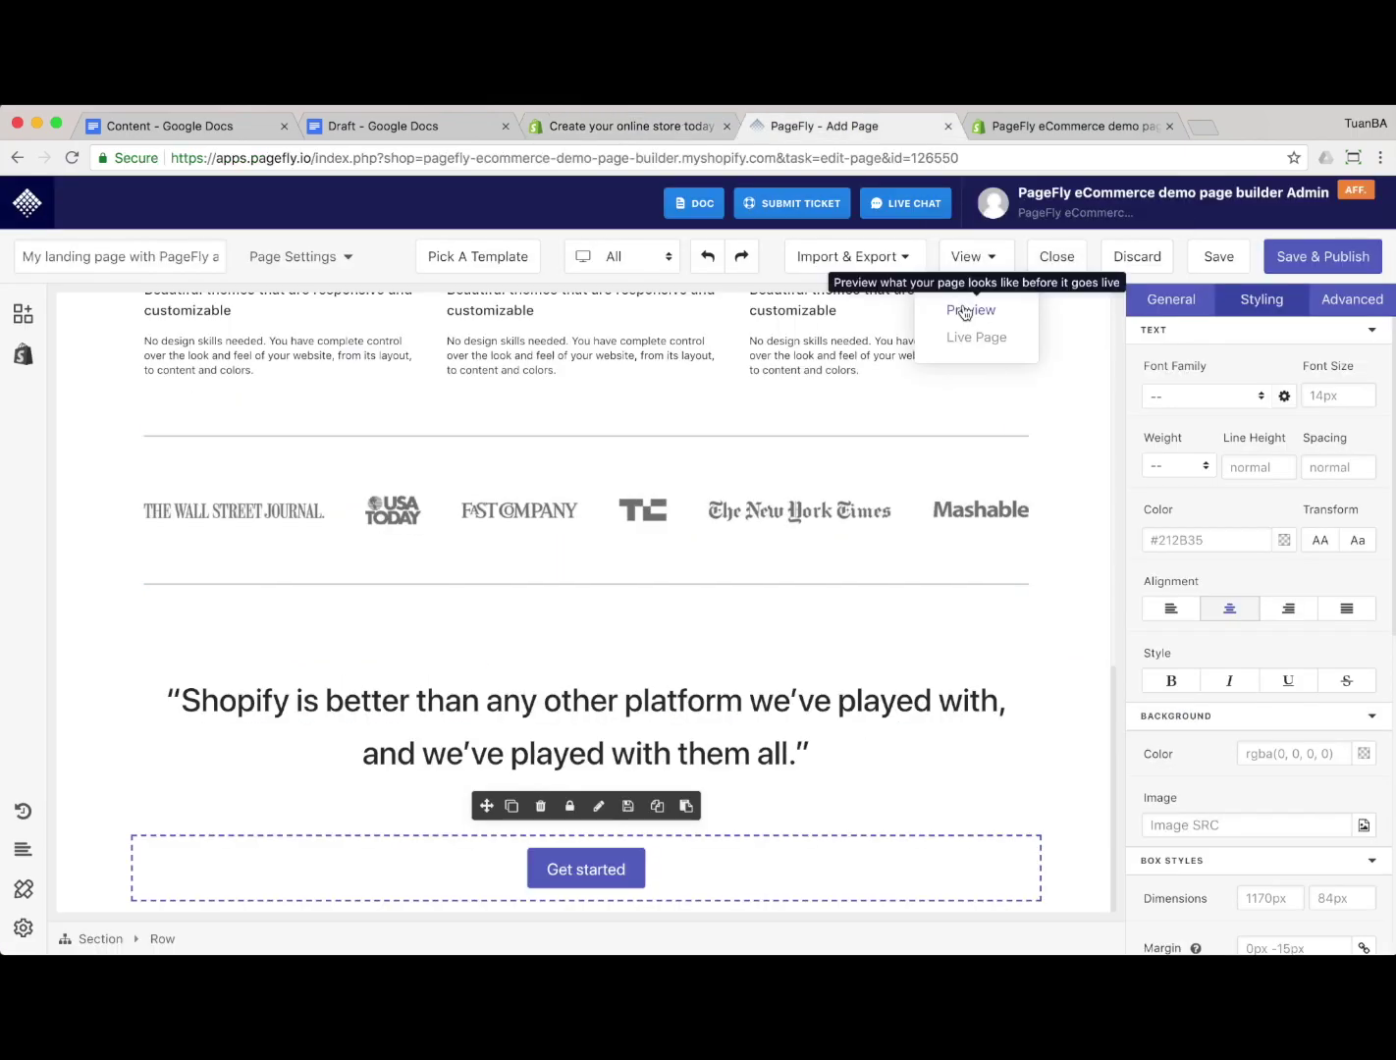
click(967, 312)
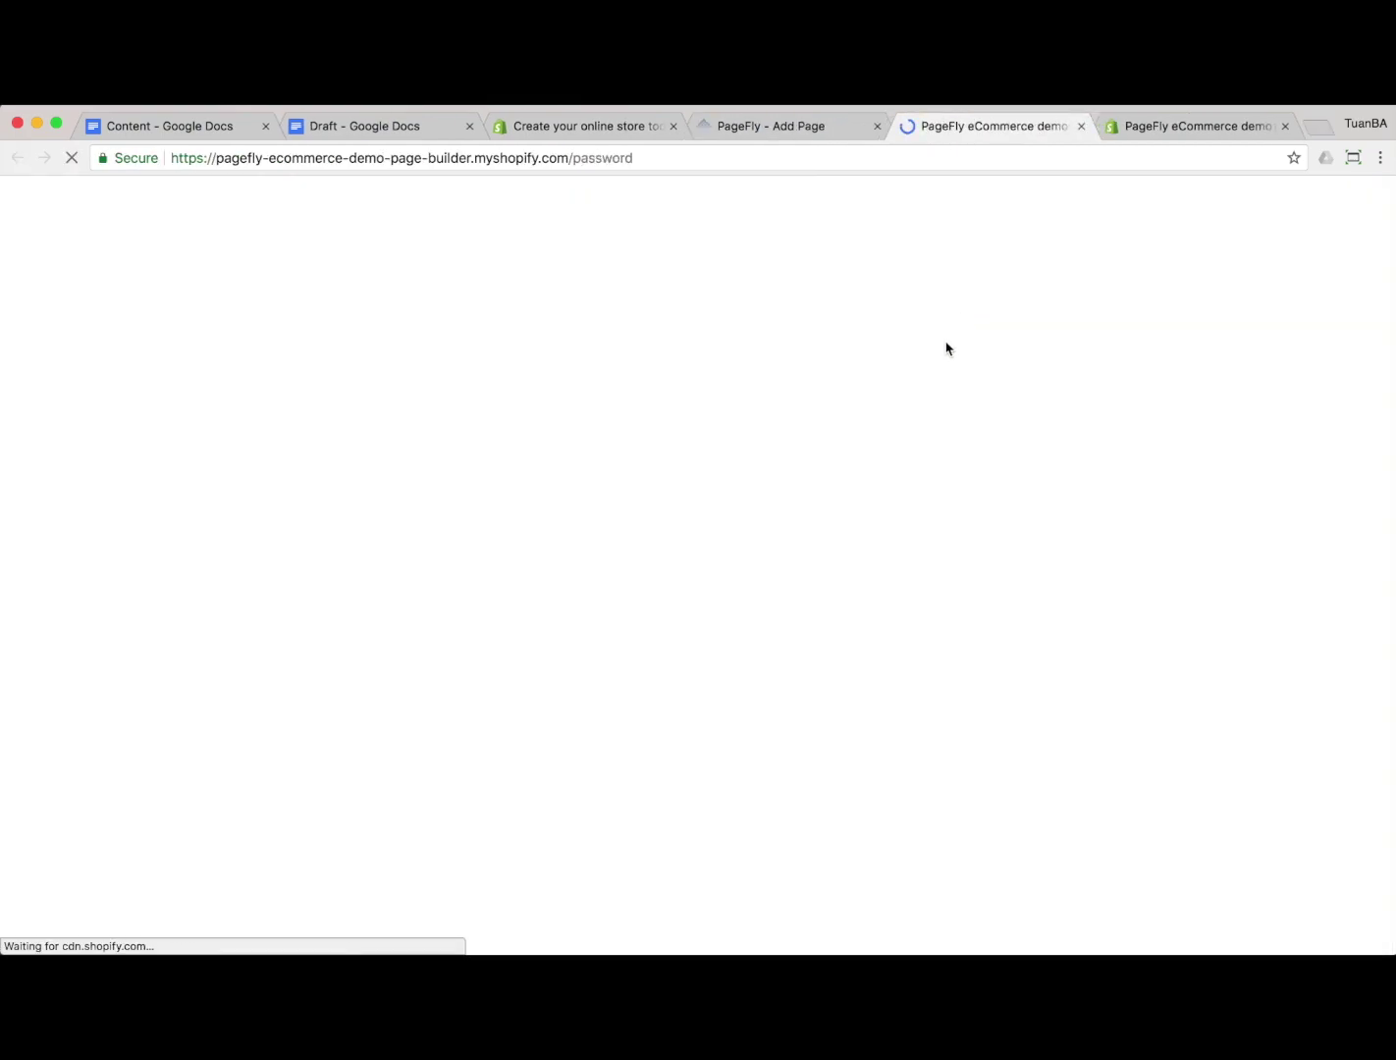
click(623, 131)
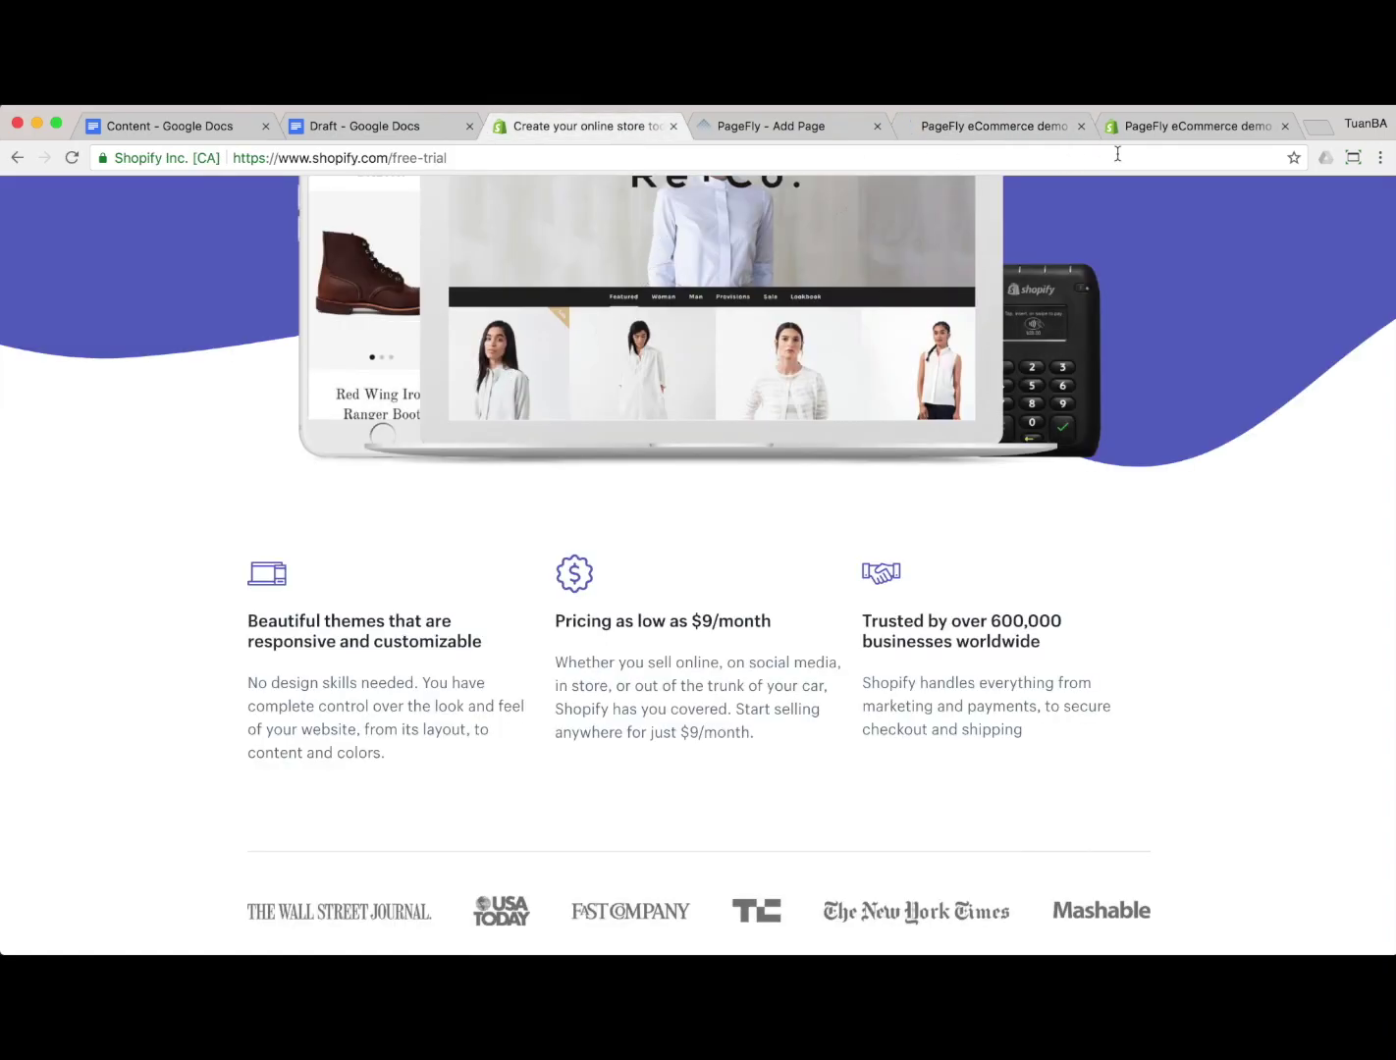
Turn off the online store's Enable password option in Online Store Preferences and save
click(1155, 130)
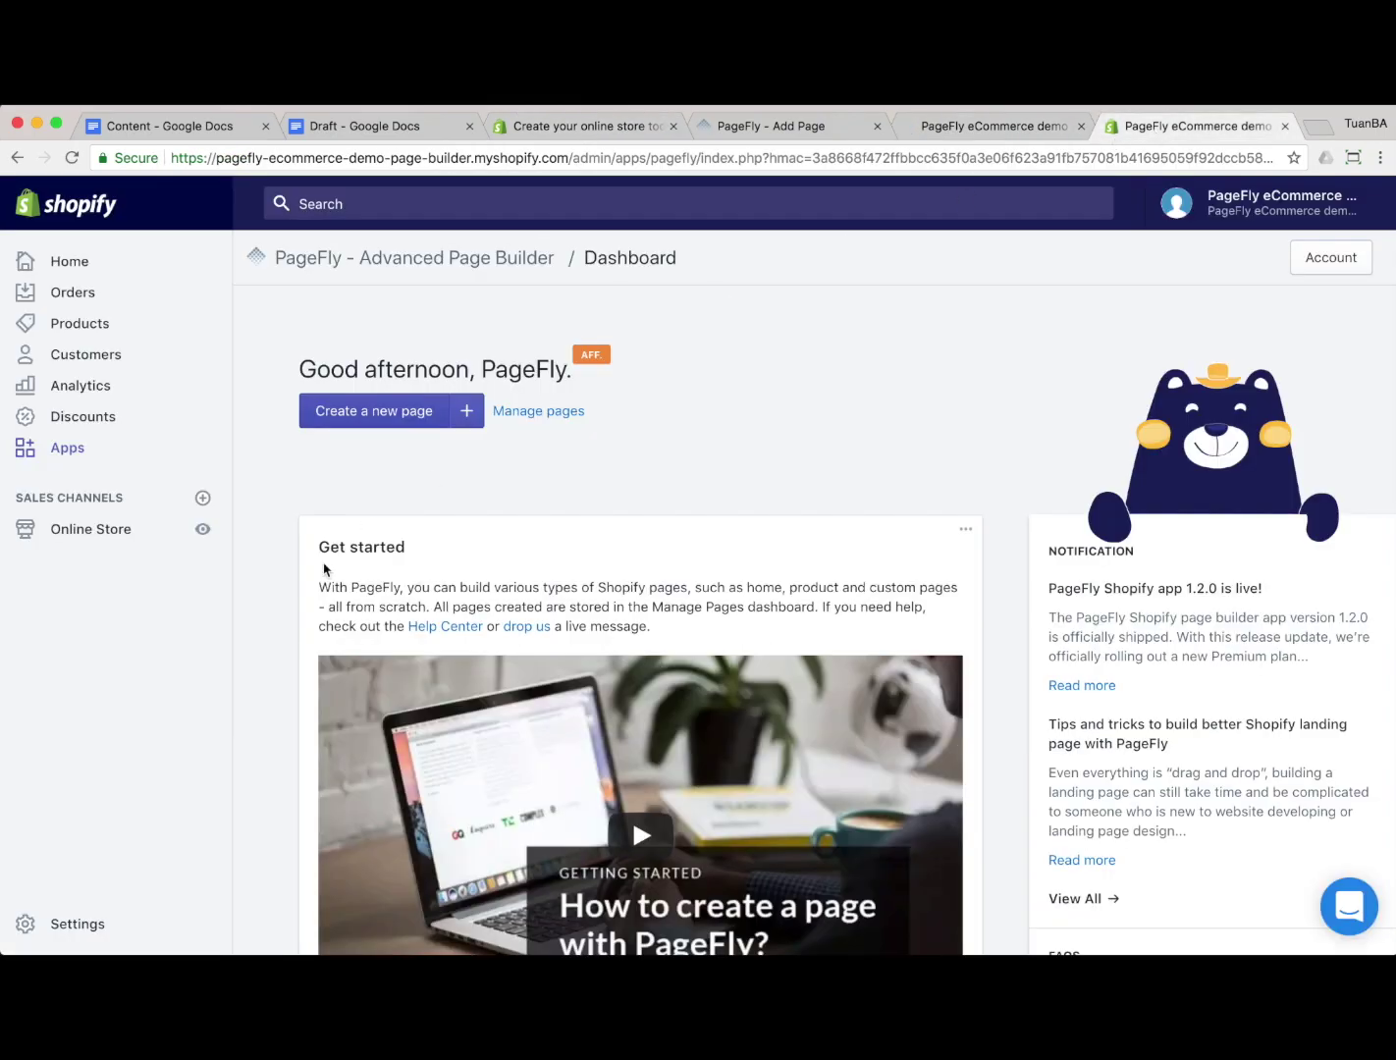
click(130, 533)
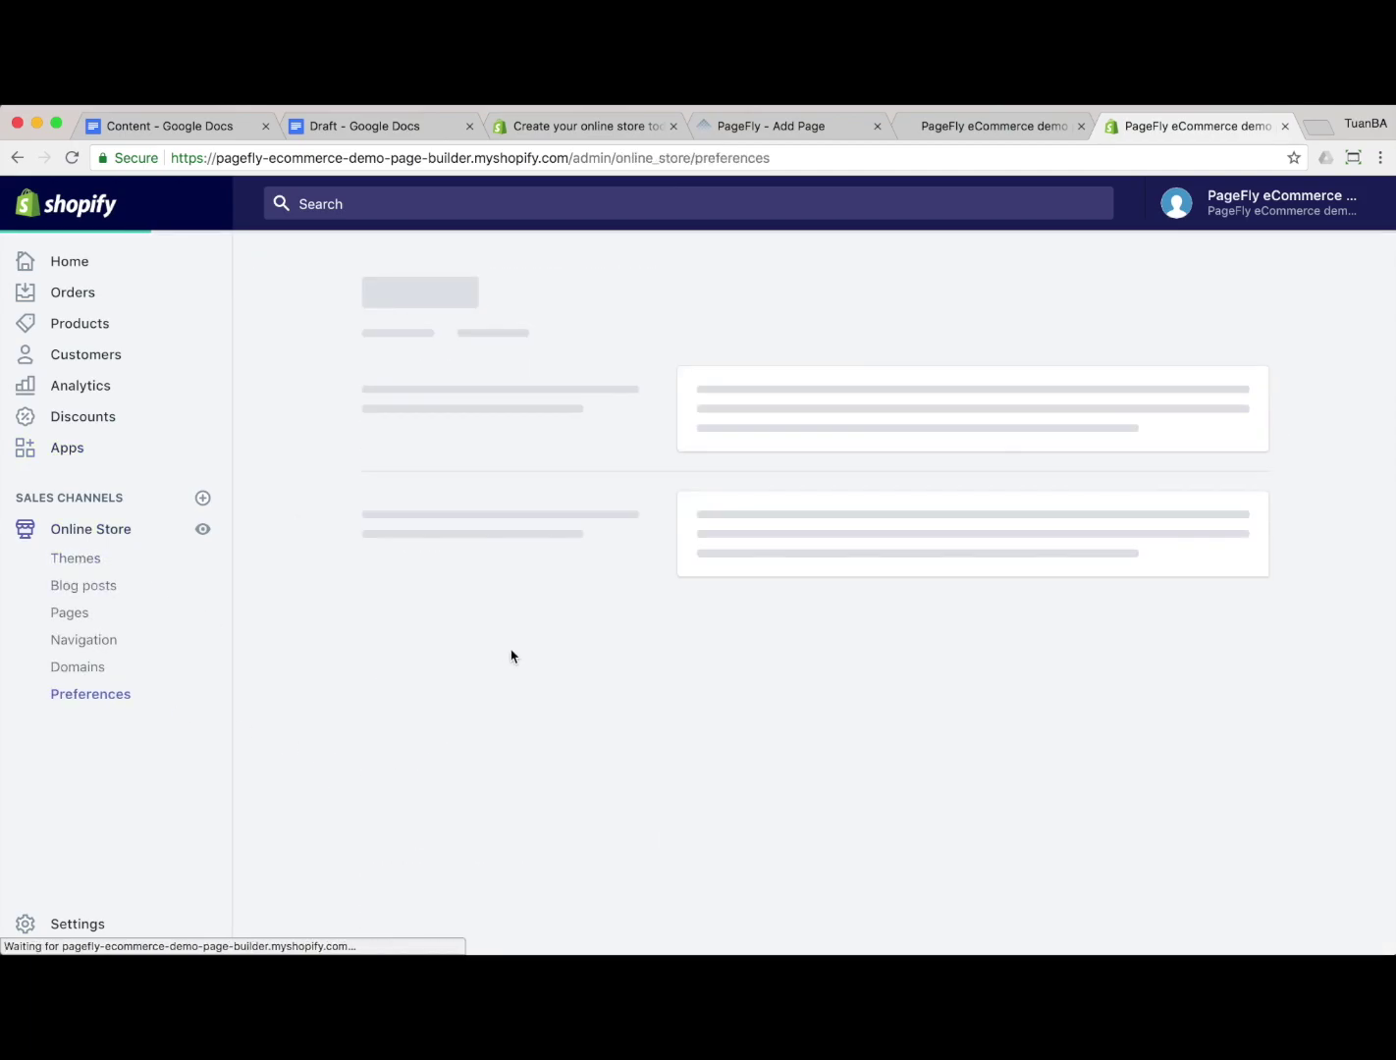
scroll(823, 717, down, 5)
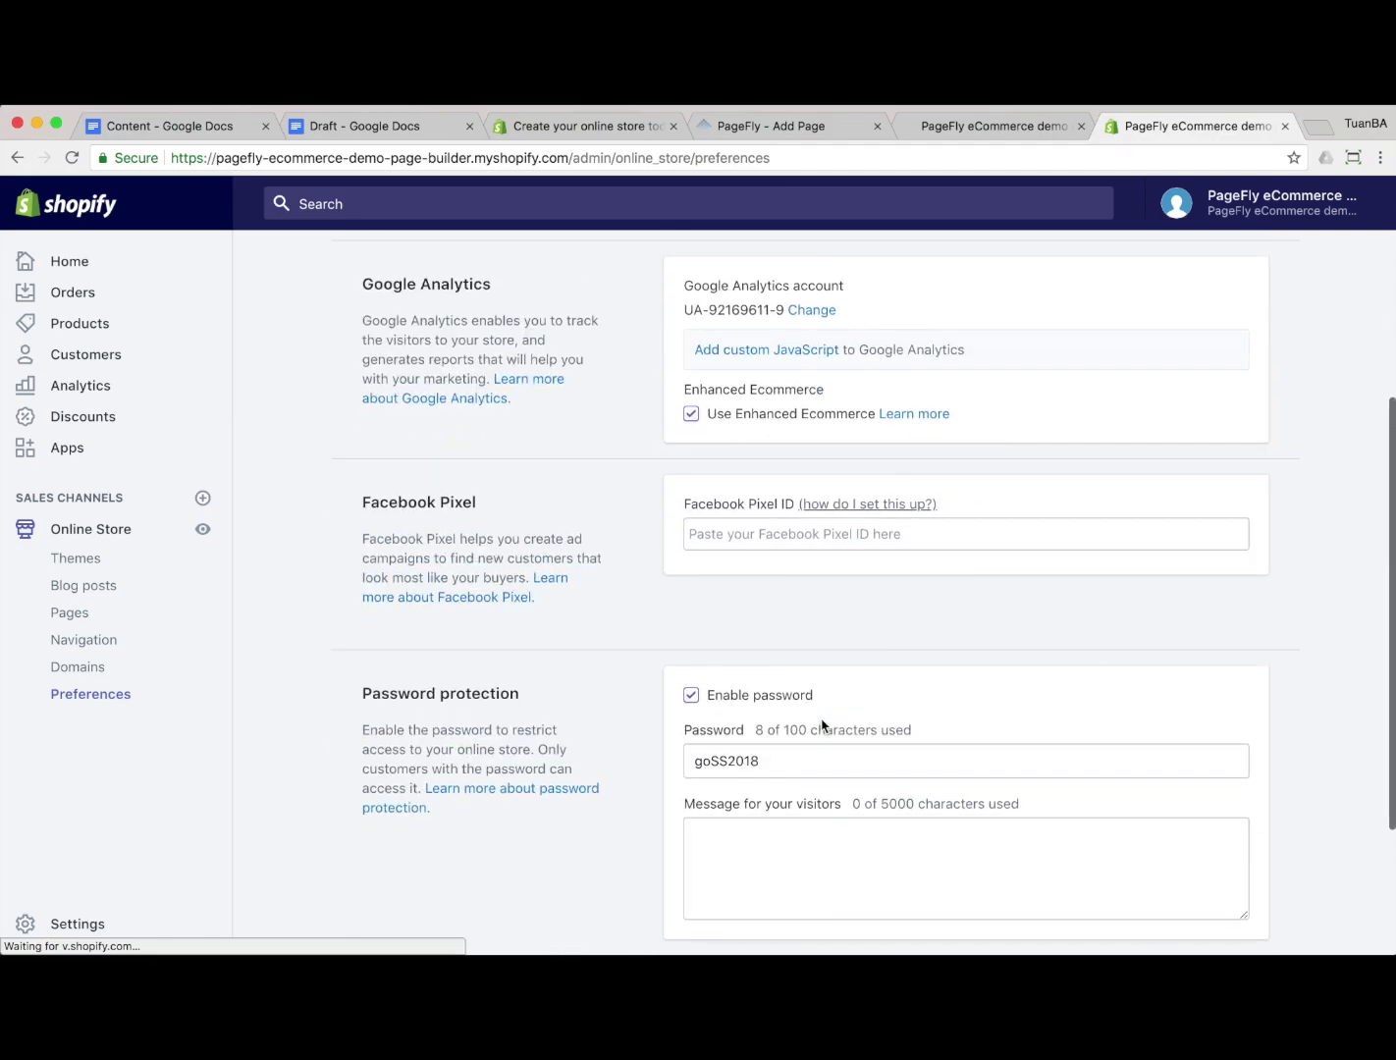
click(692, 656)
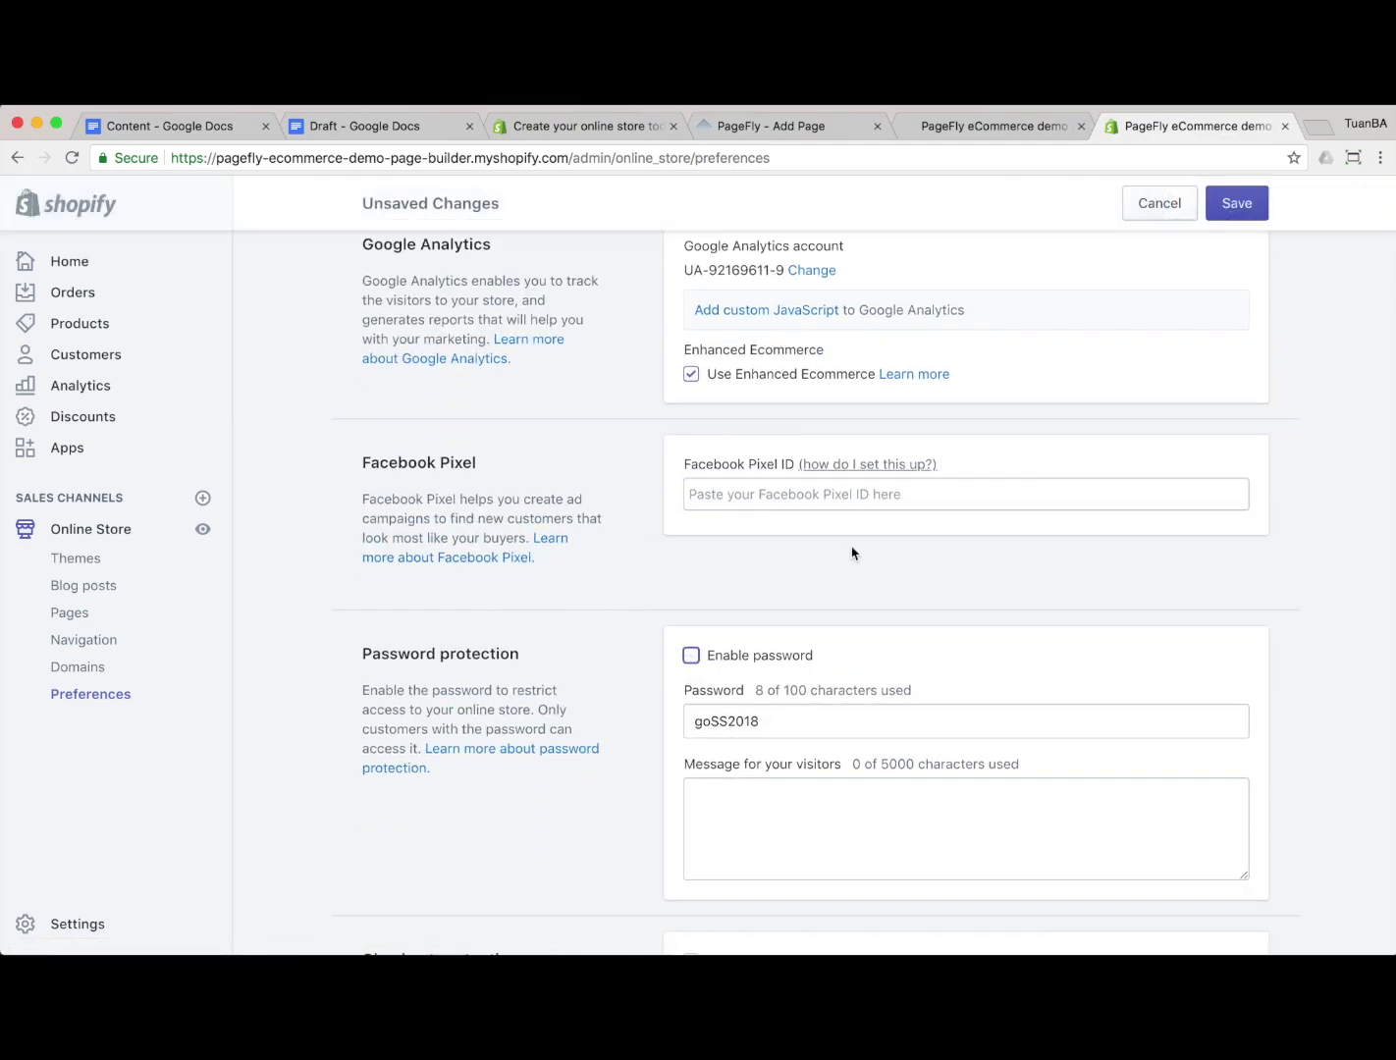
click(1229, 212)
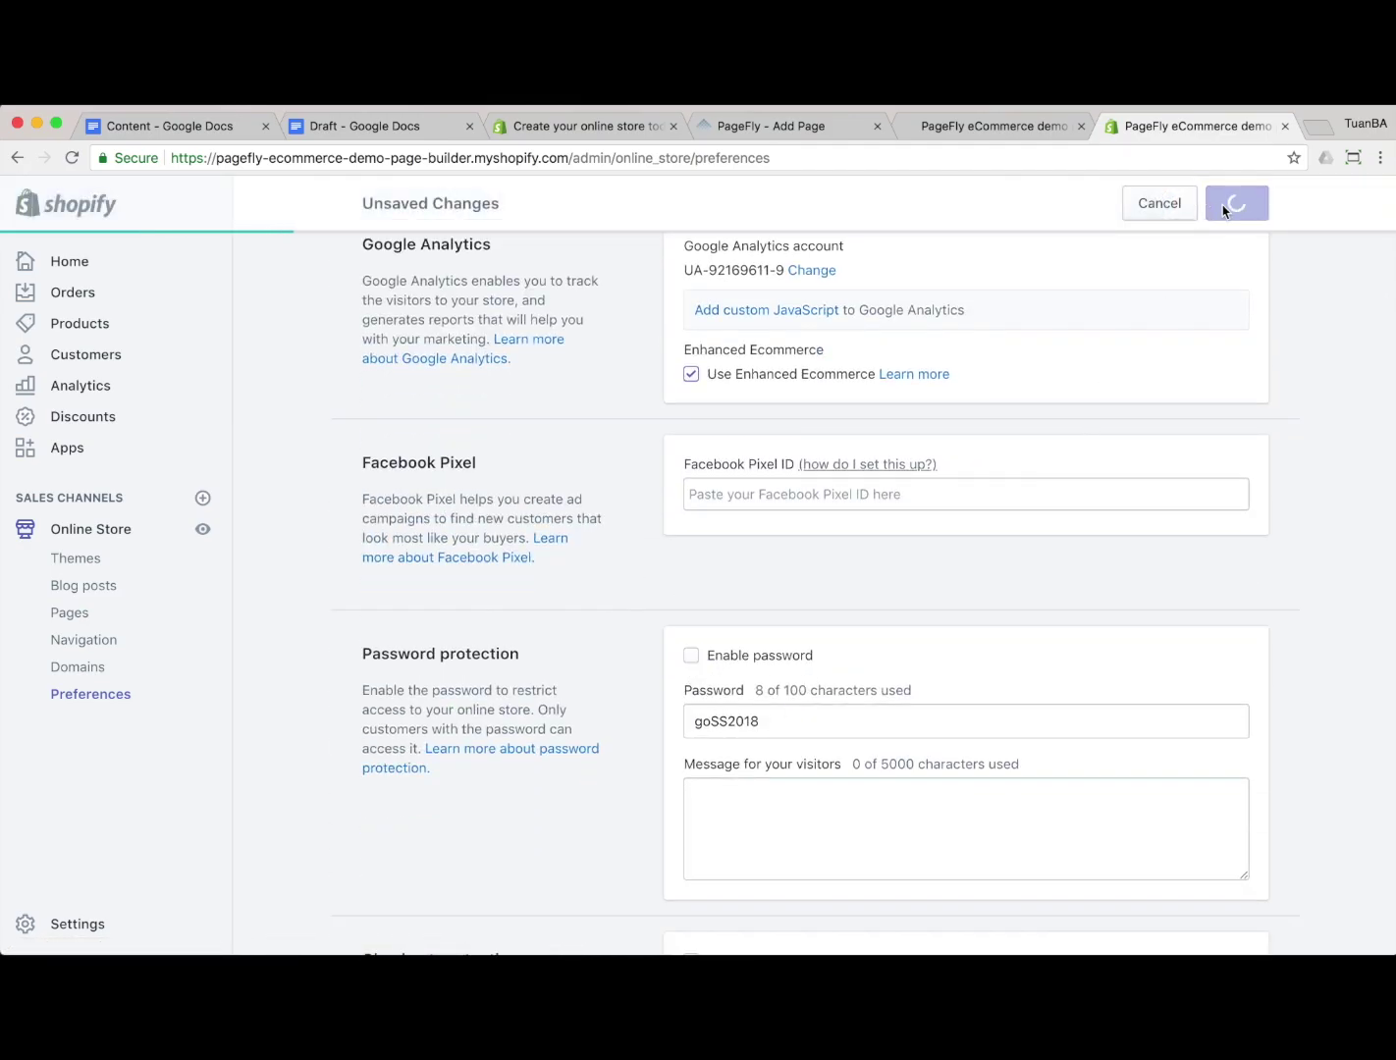
Close the storefront password page and return to the PageFly editor
click(1014, 134)
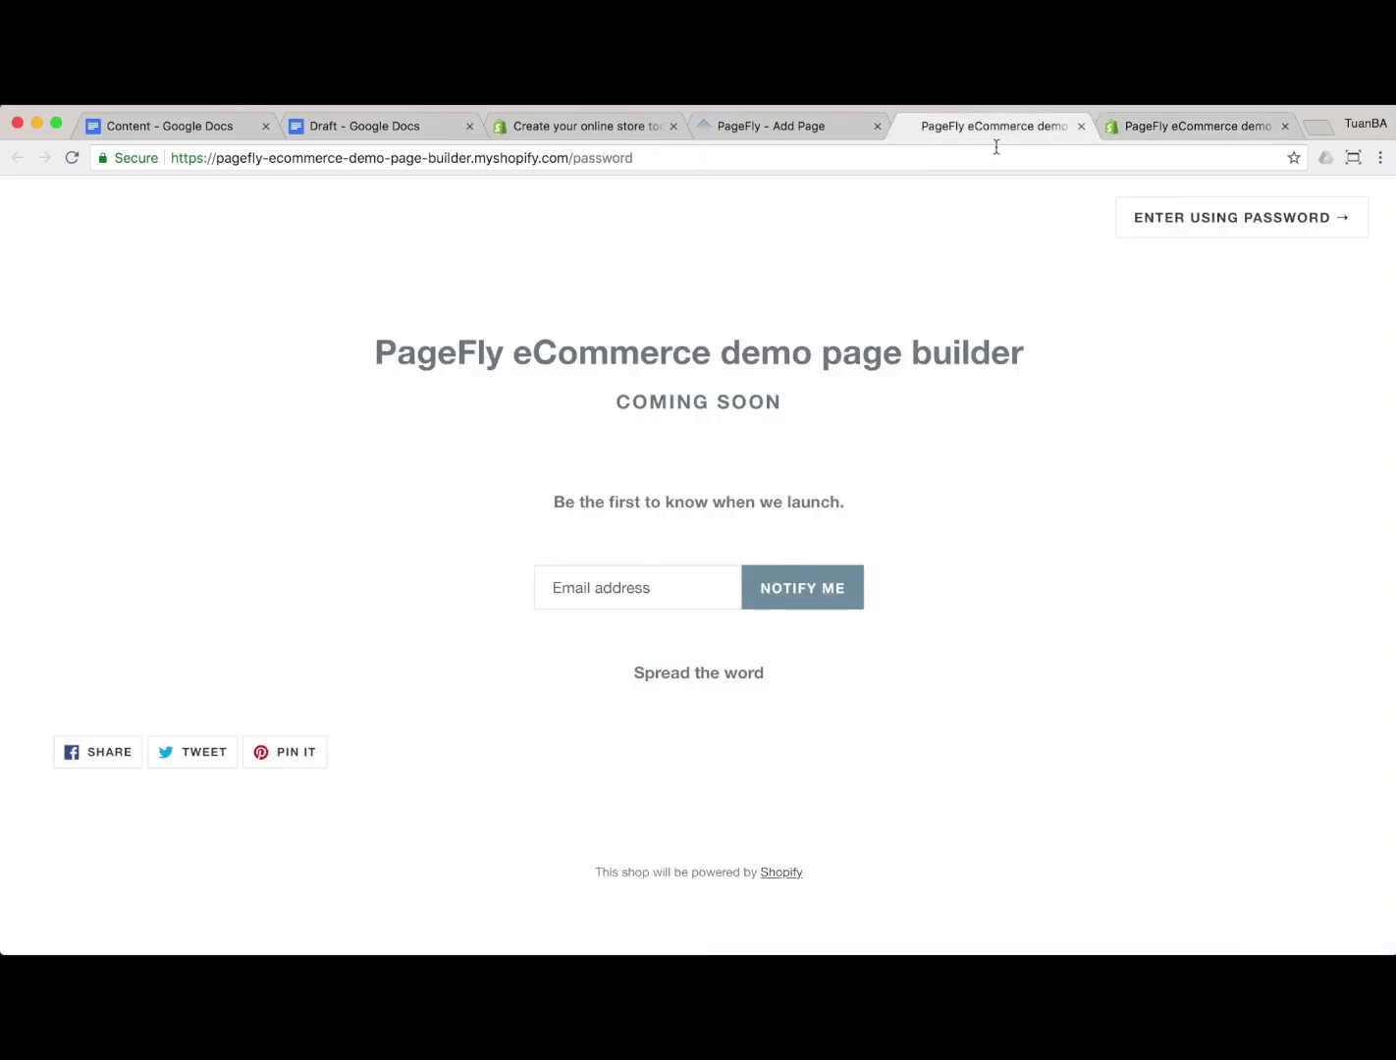
key(super+w)
click(815, 126)
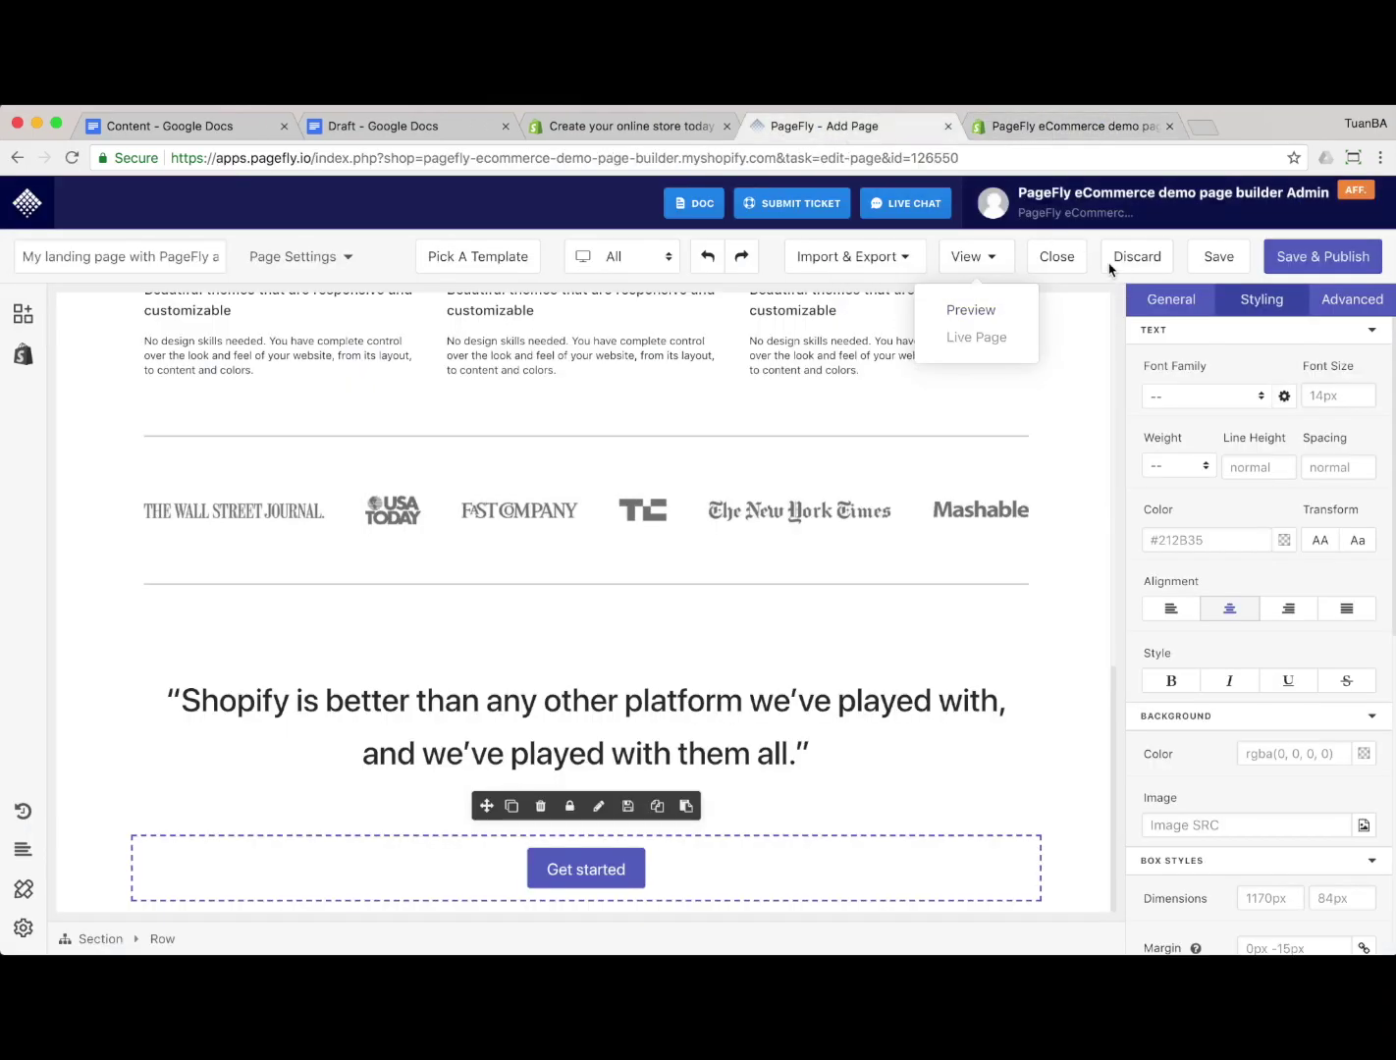
Preview the live page from hero down to the Get started button, compare with Shopify, then reopen admin Preferences
click(971, 310)
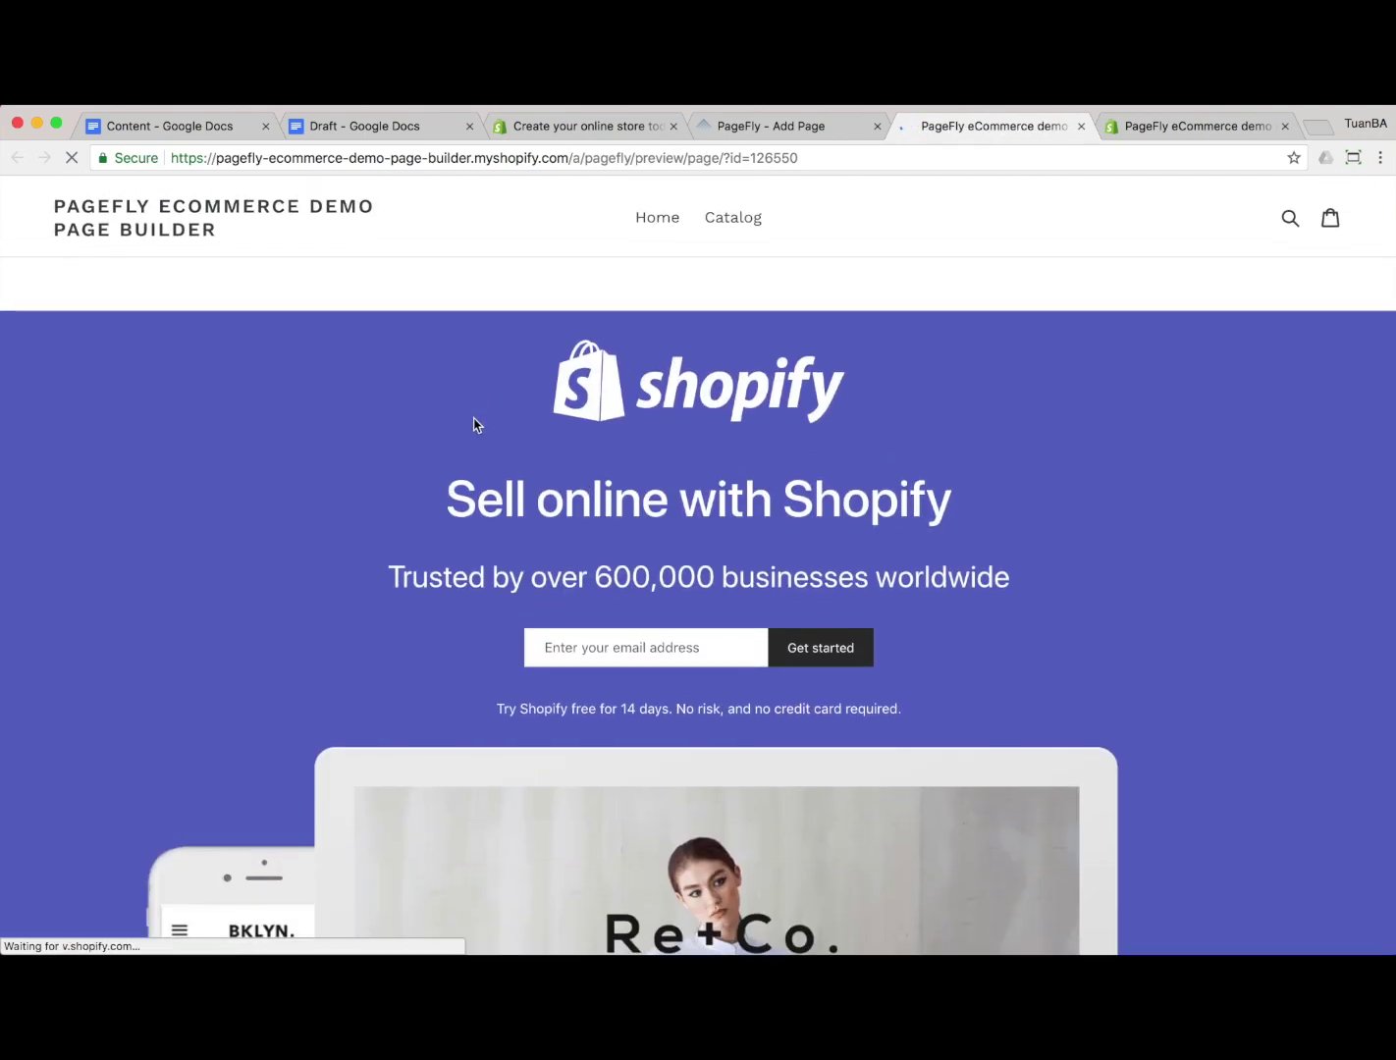
scroll(474, 424, down, 5)
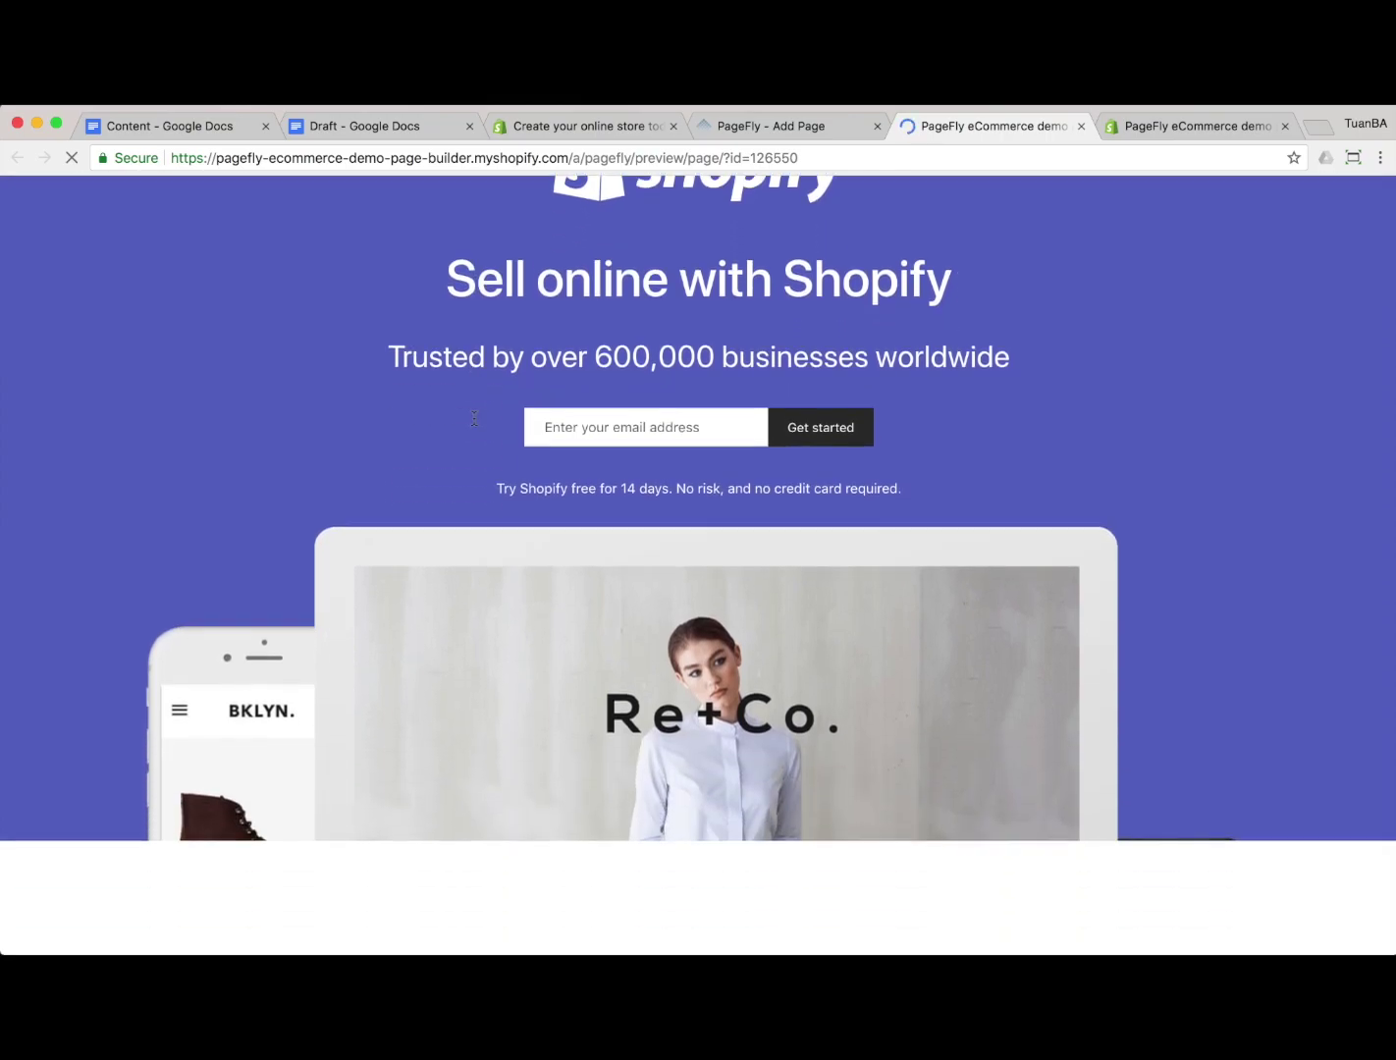
scroll(474, 425, down, 13)
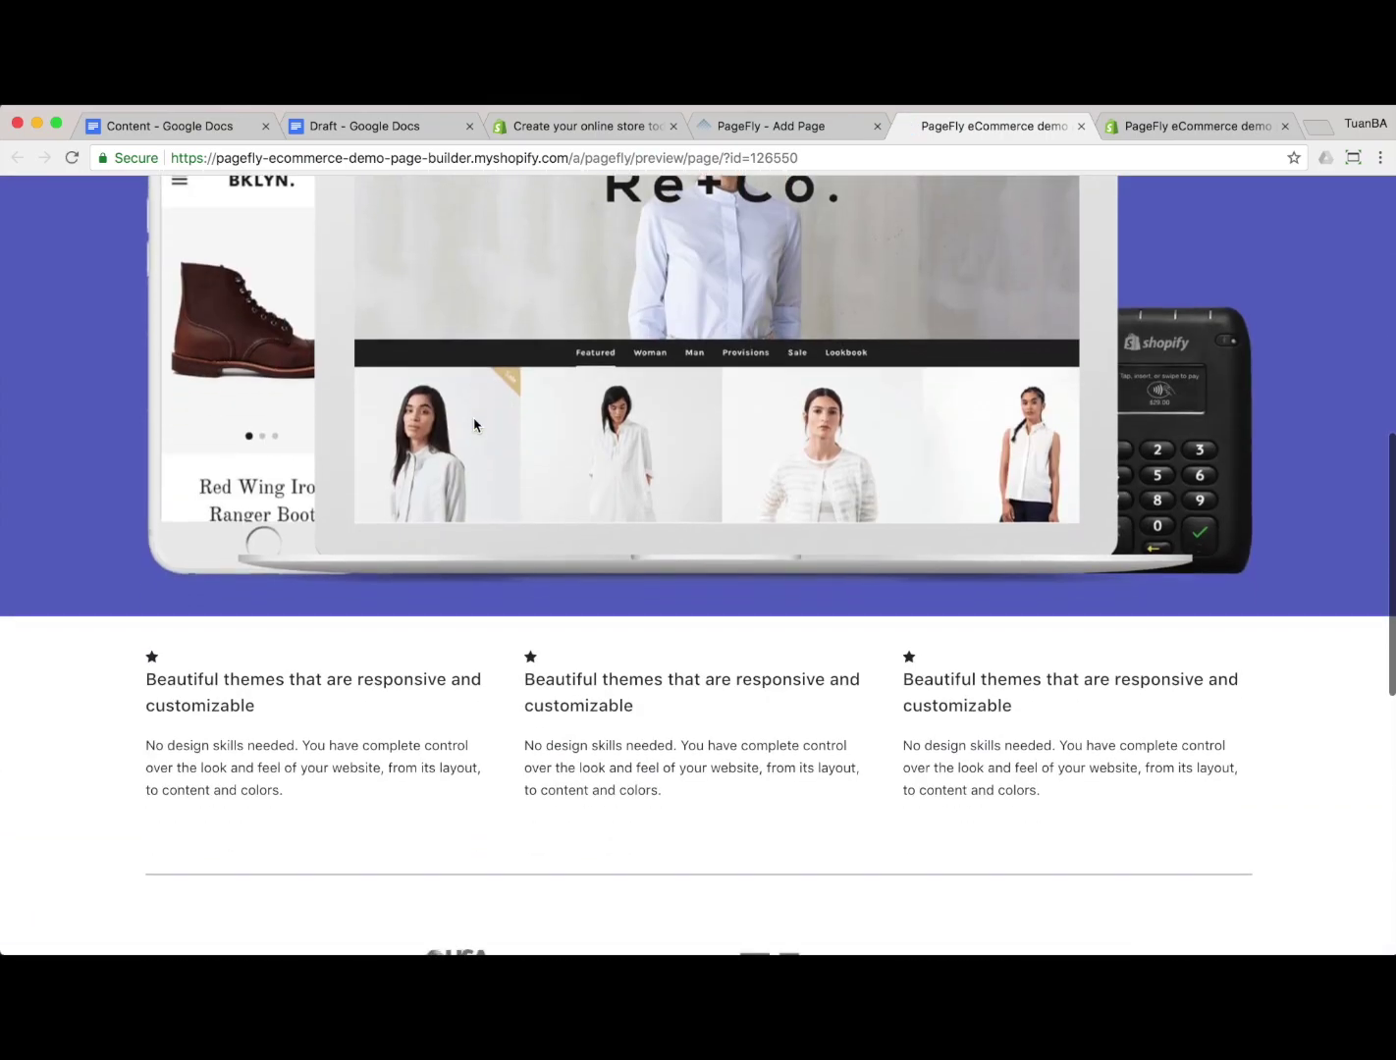
scroll(474, 424, down, 7)
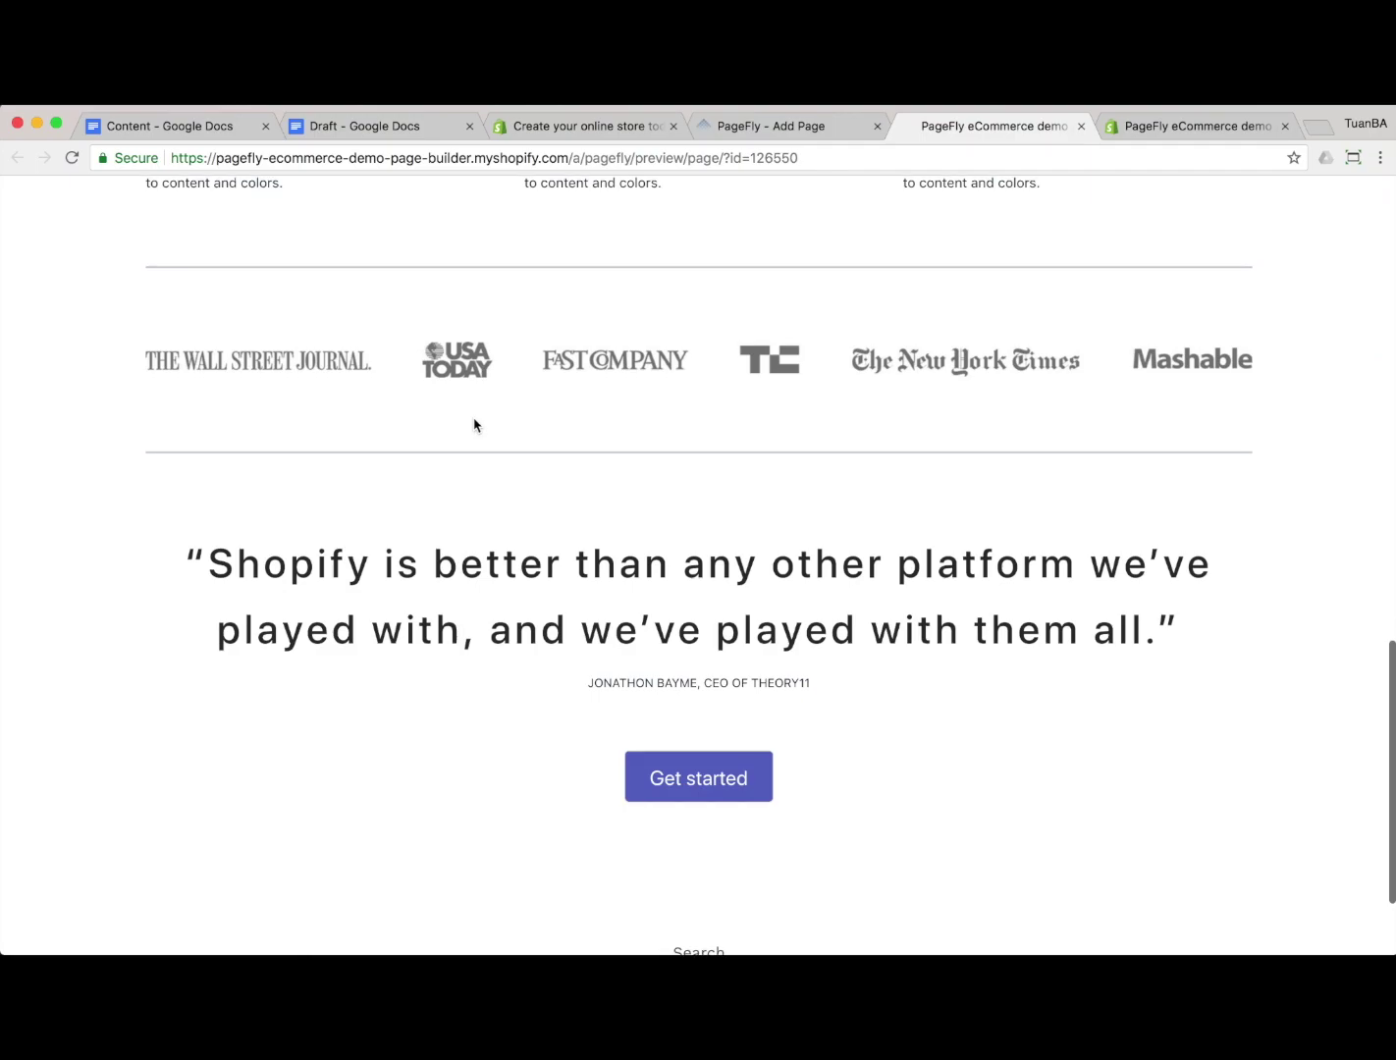
scroll(474, 425, down, 1)
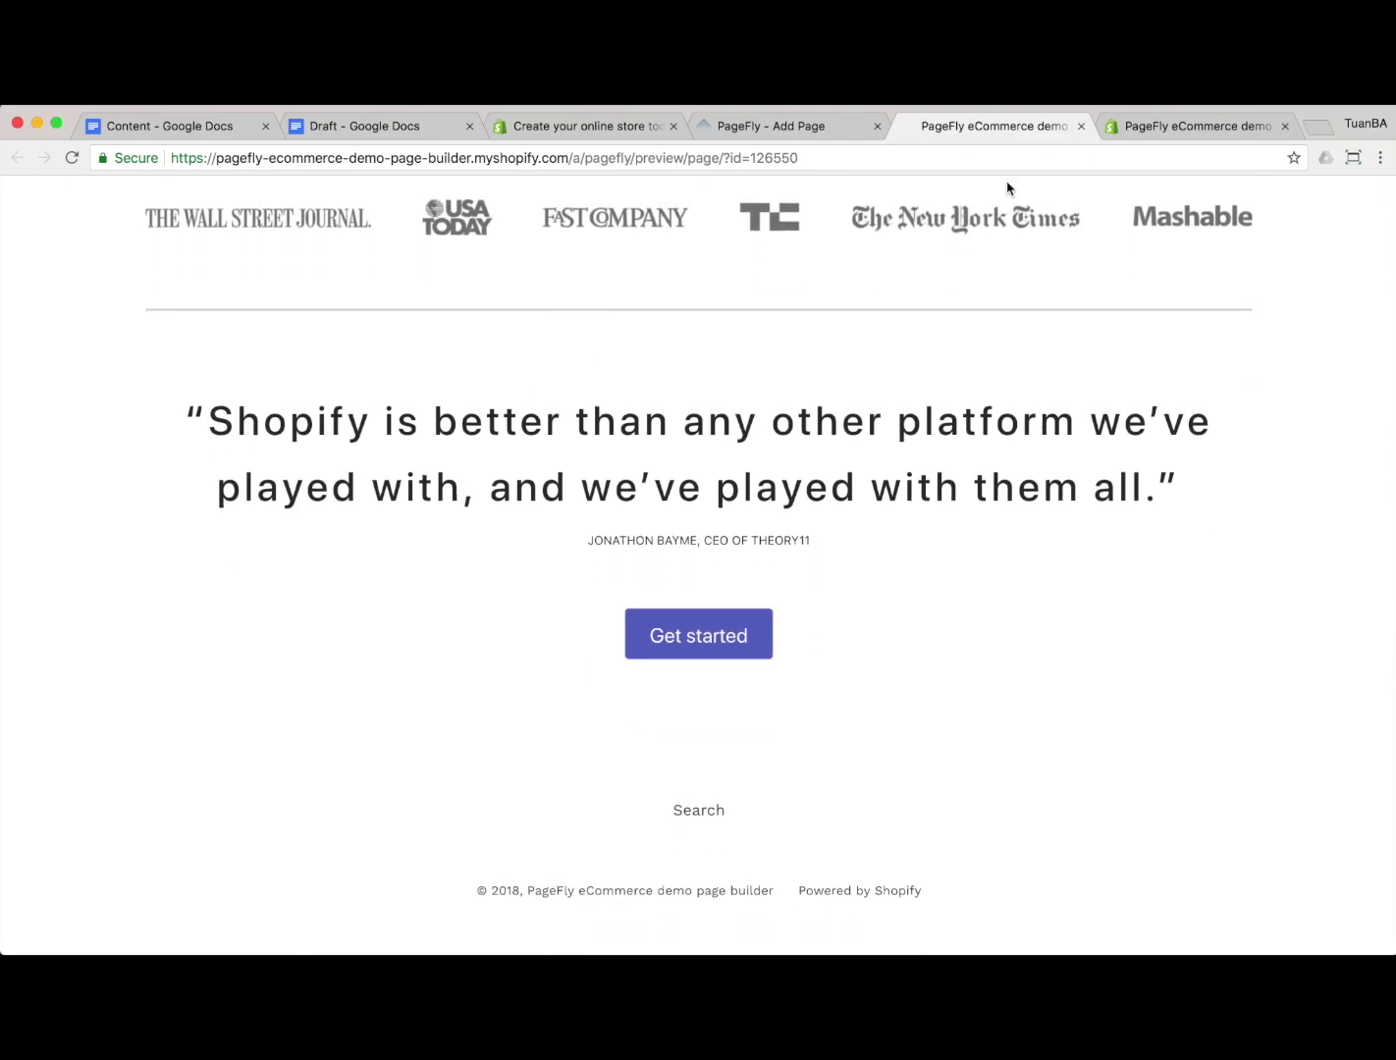
click(575, 124)
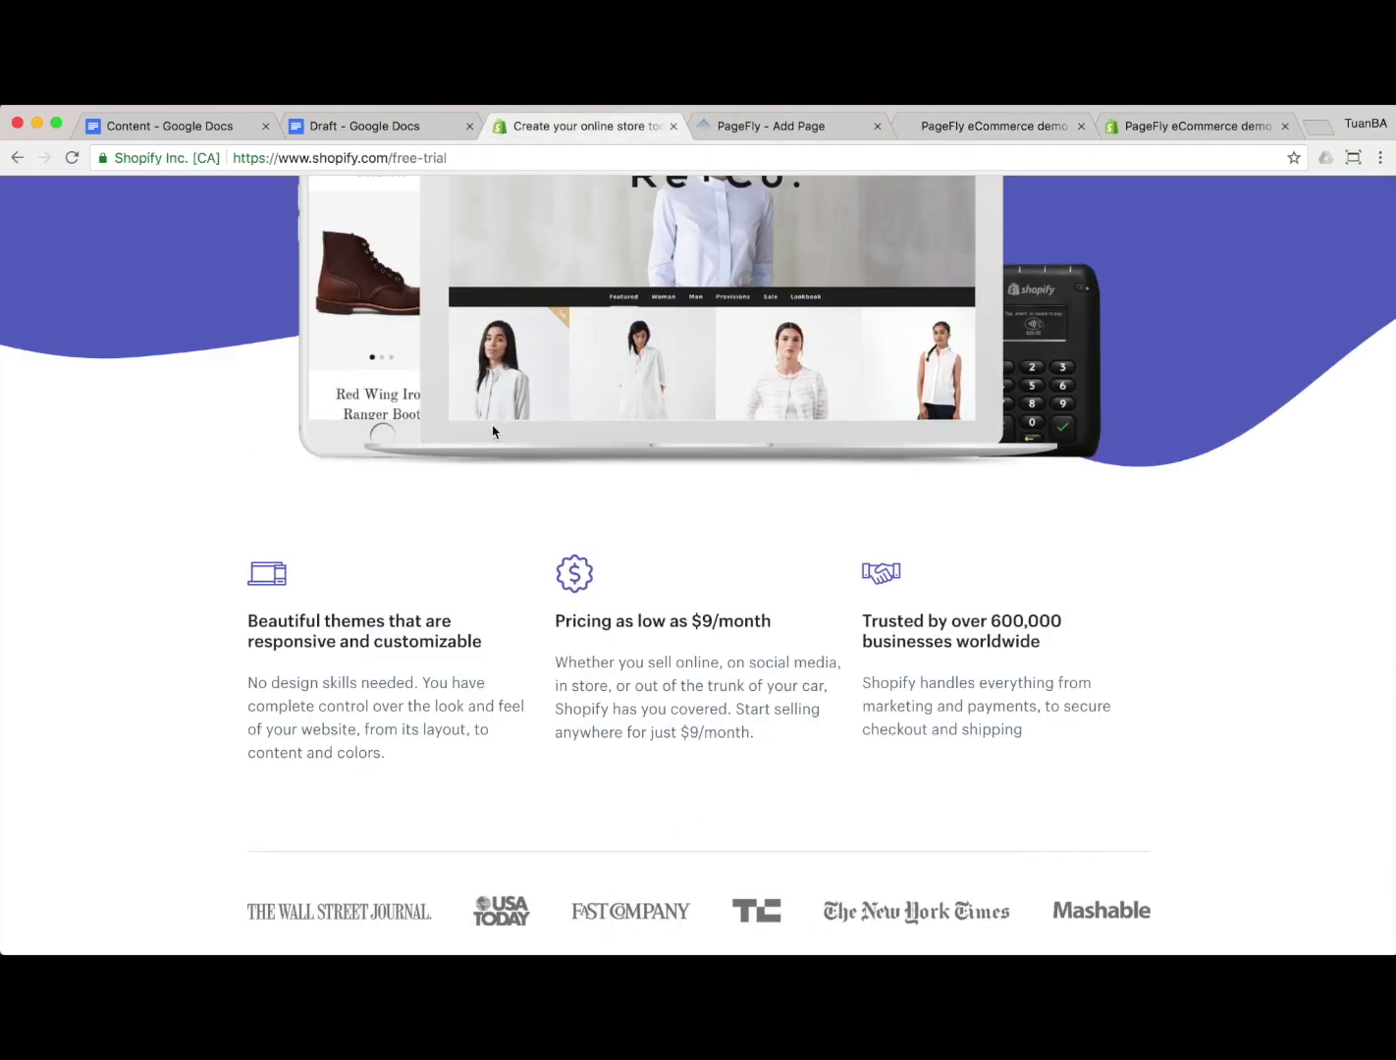
click(1187, 126)
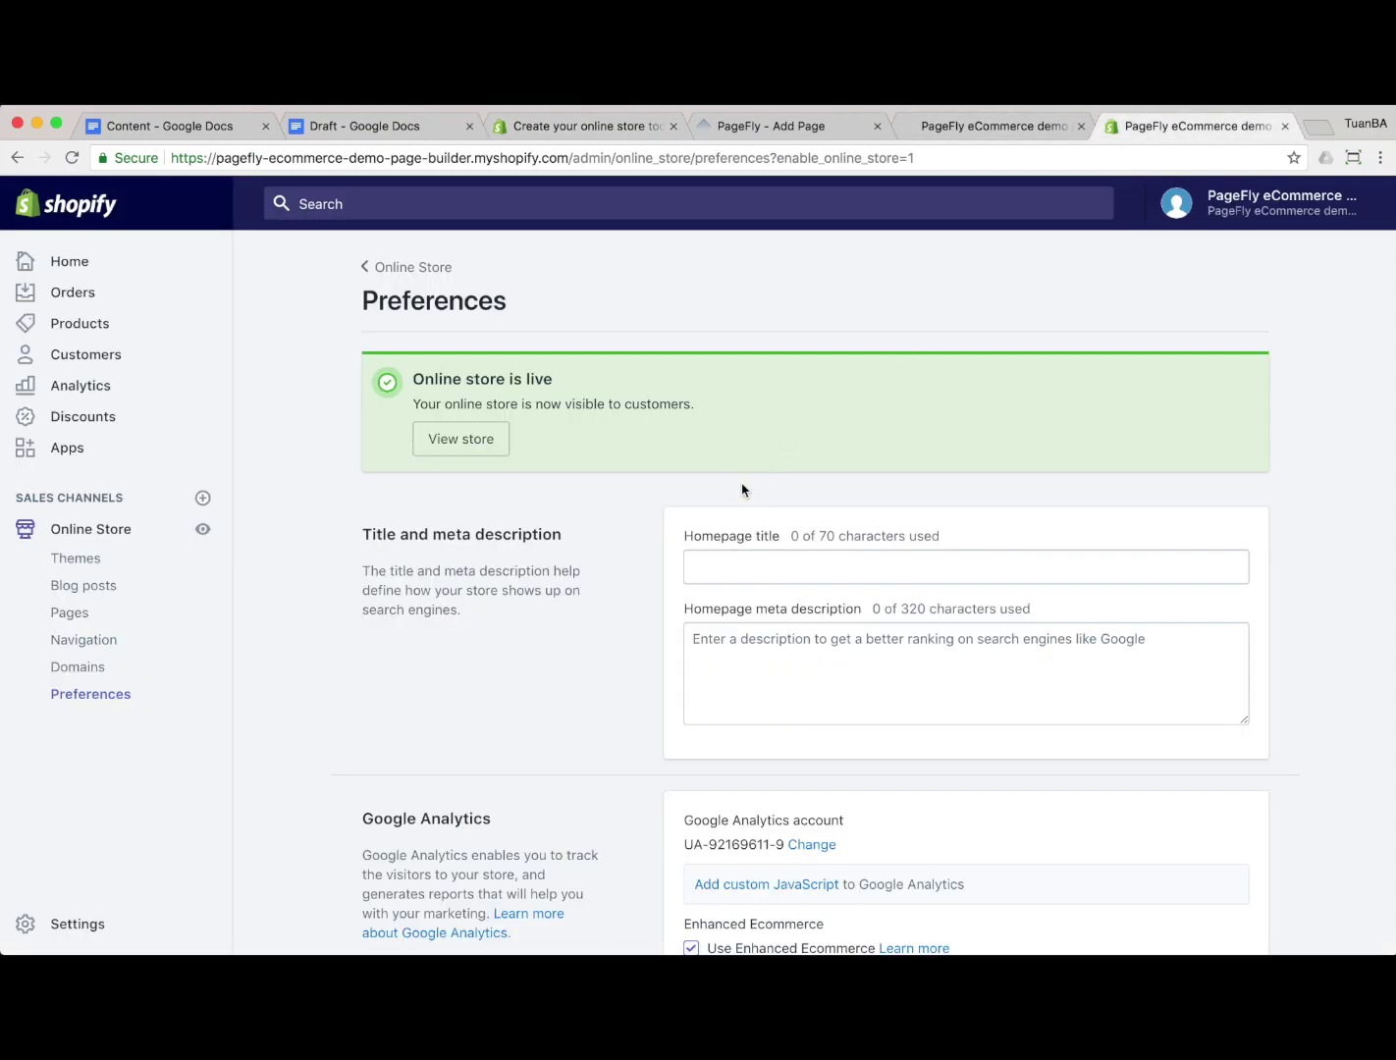